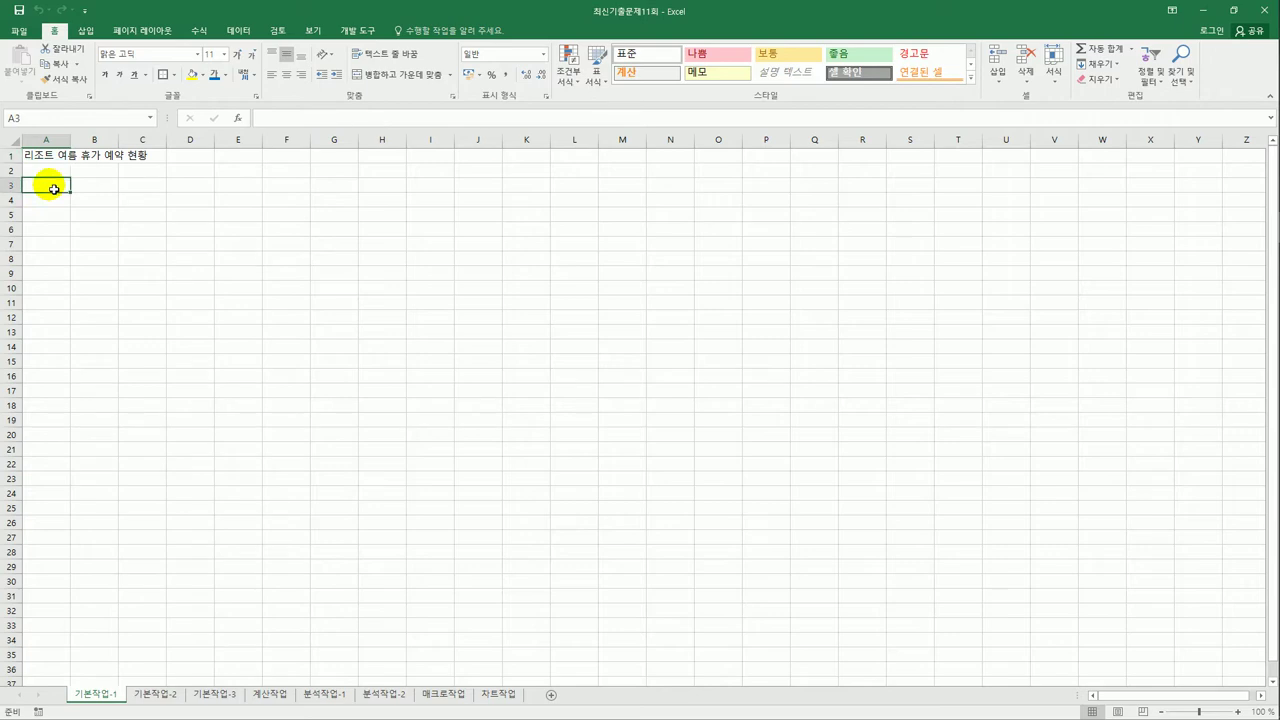
drag(57, 186, 345, 319)
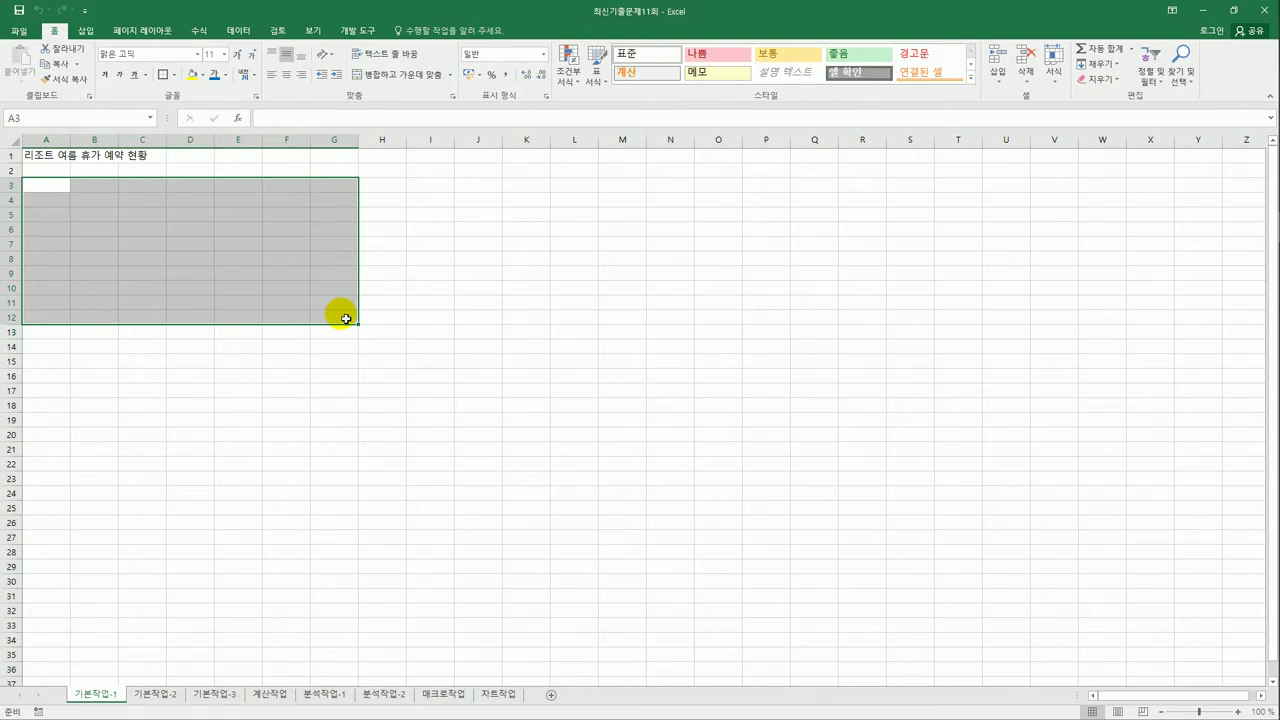
On the 기본작업-2 sheet, merge and center the title across A1:G1
click(158, 693)
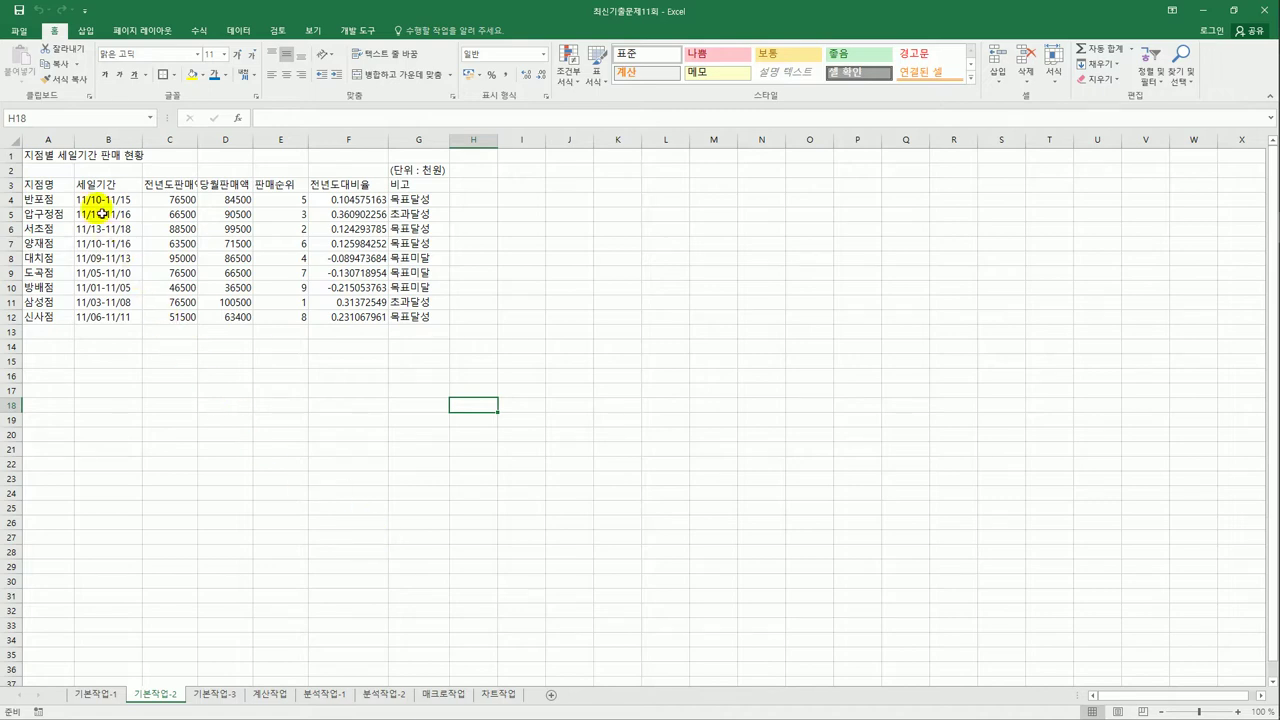
drag(48, 155, 409, 157)
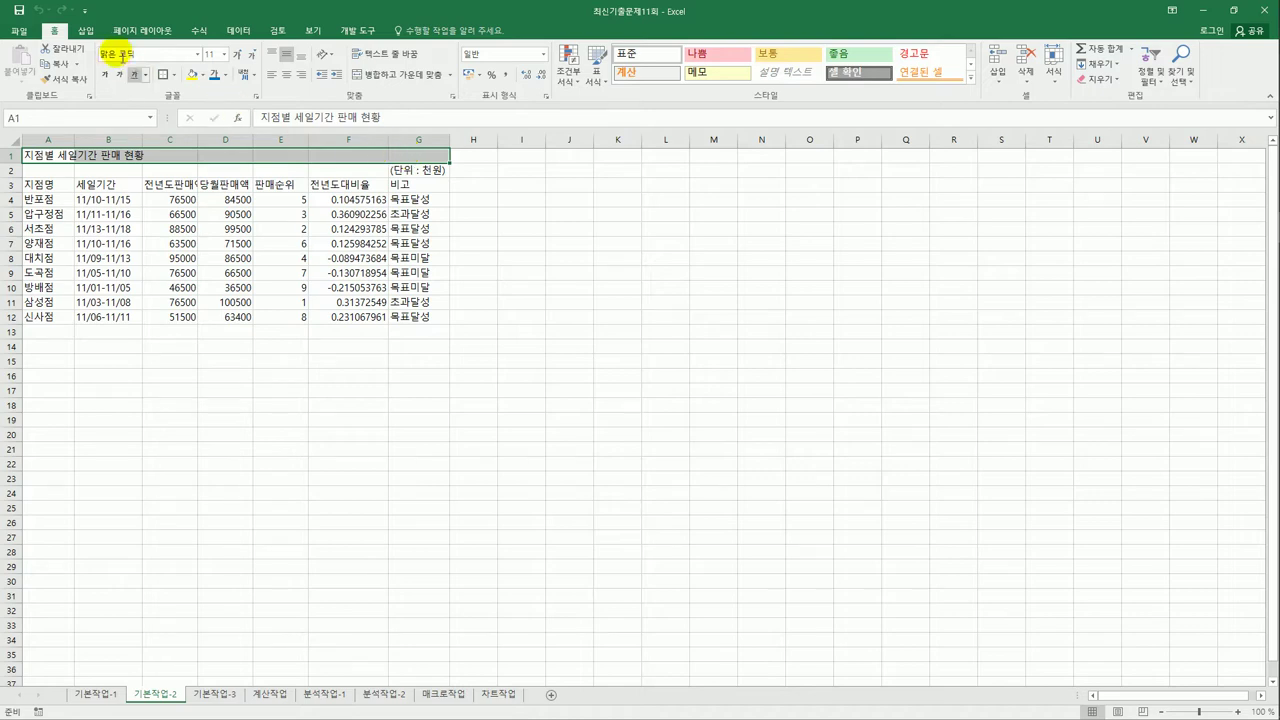
click(381, 80)
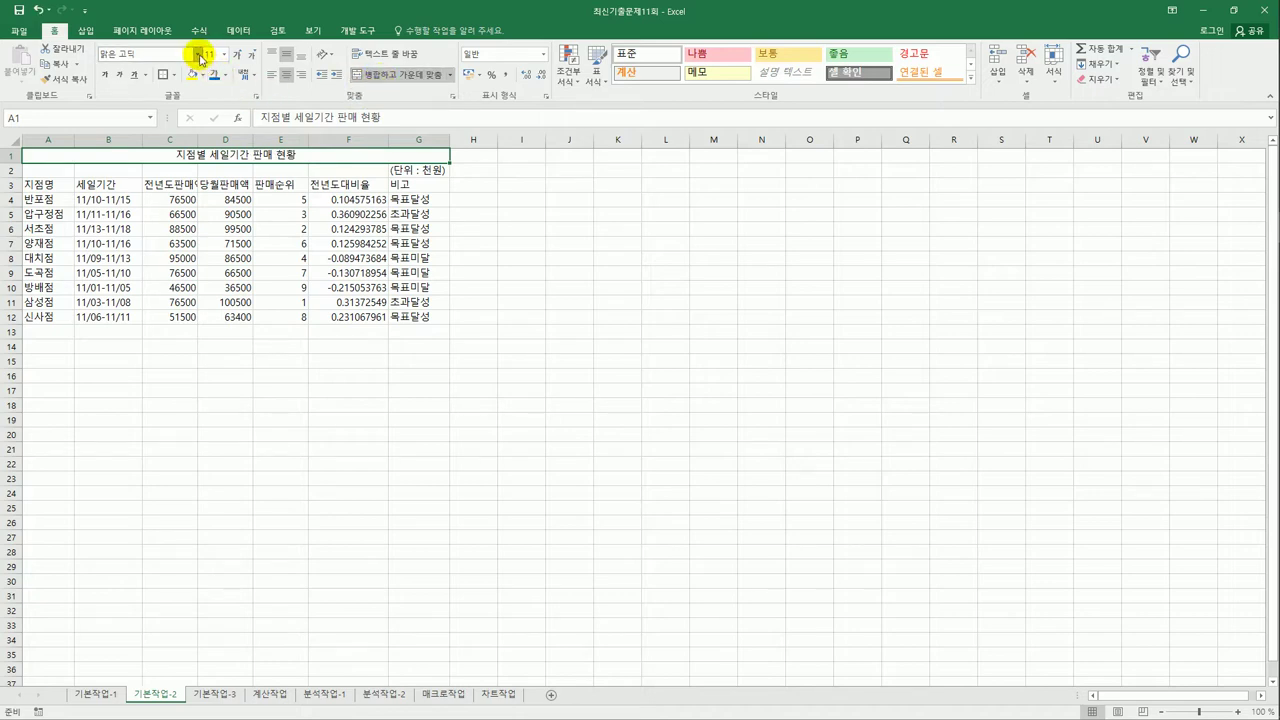
Format the merged title in row 1 with the 굴림체 font, size 18 and bold
click(197, 54)
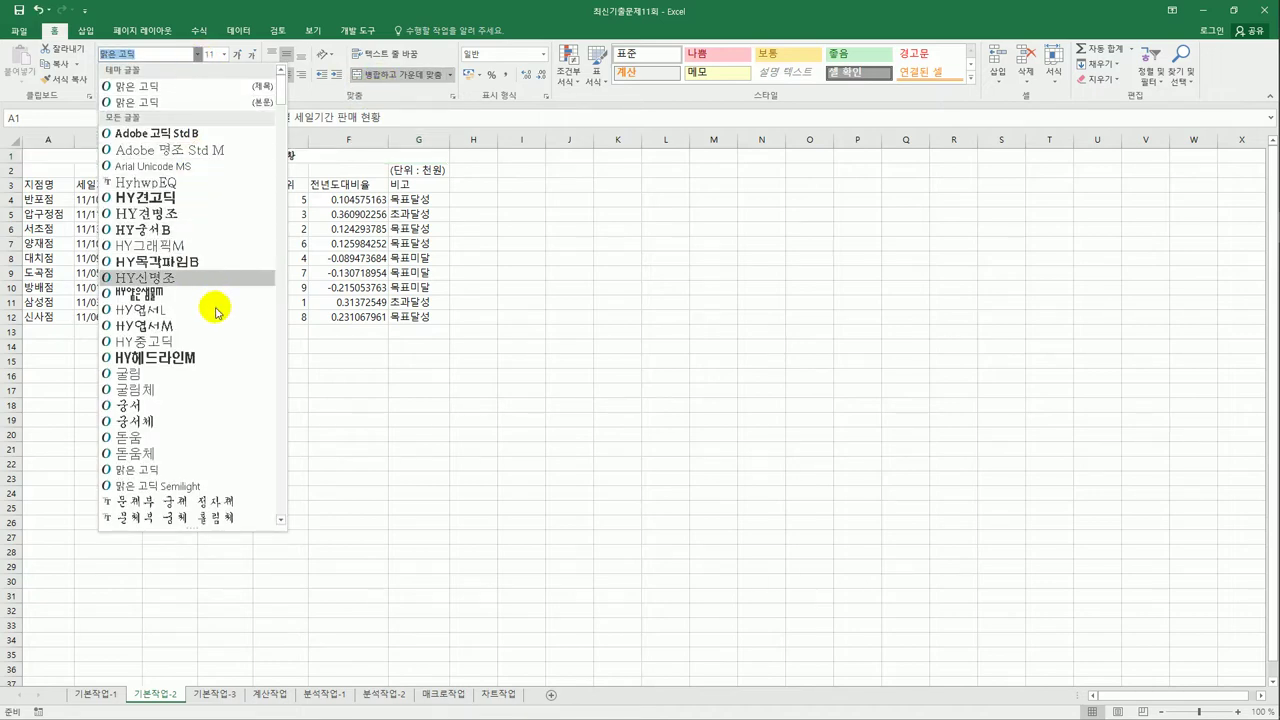
click(210, 390)
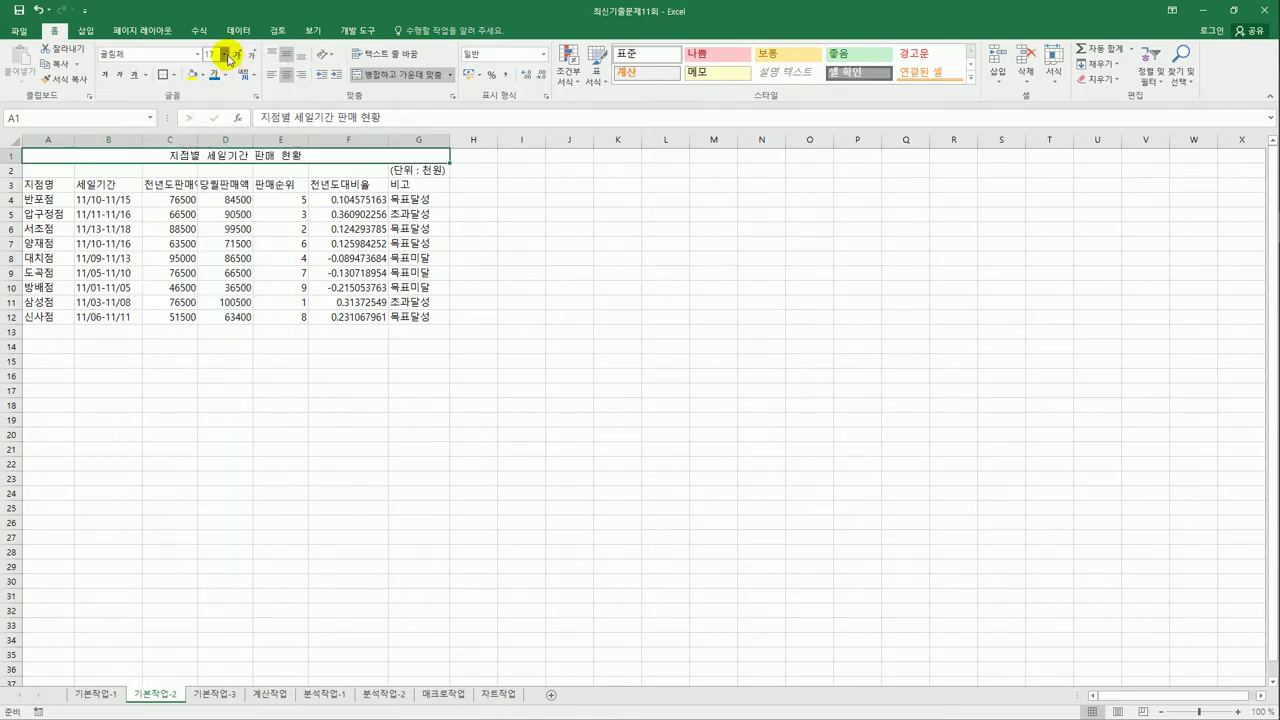
click(226, 55)
click(222, 182)
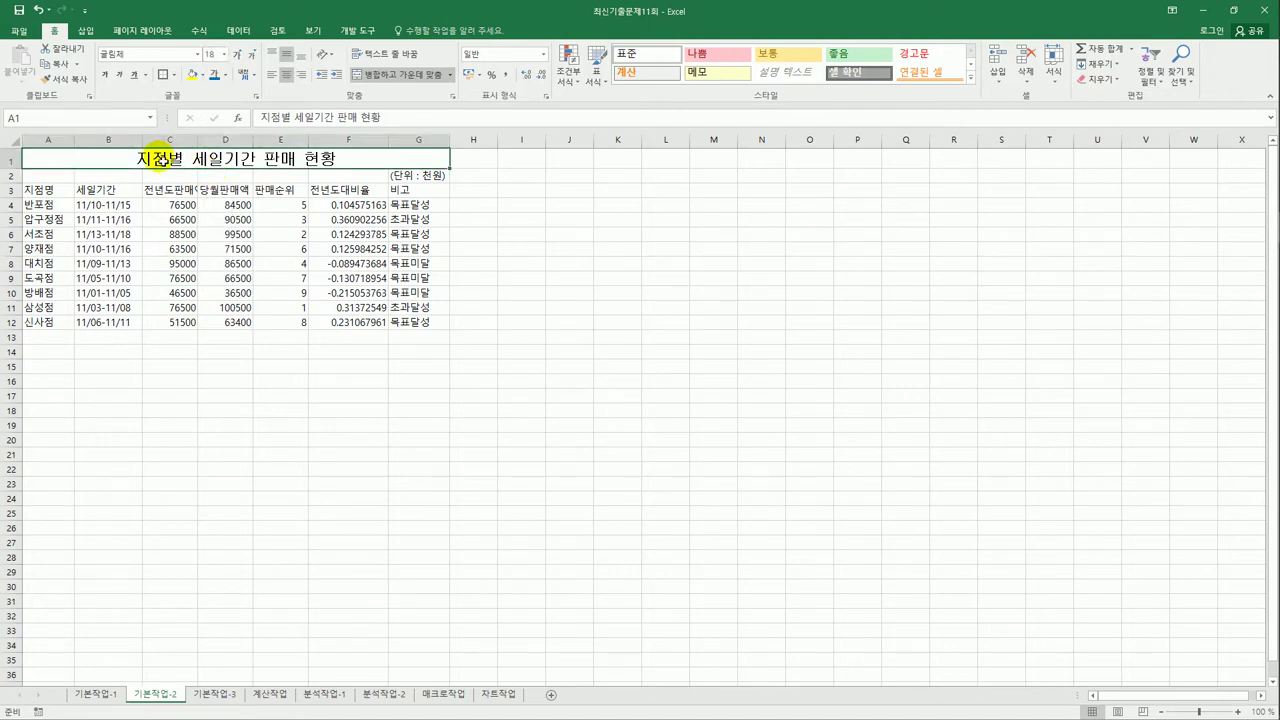
click(105, 77)
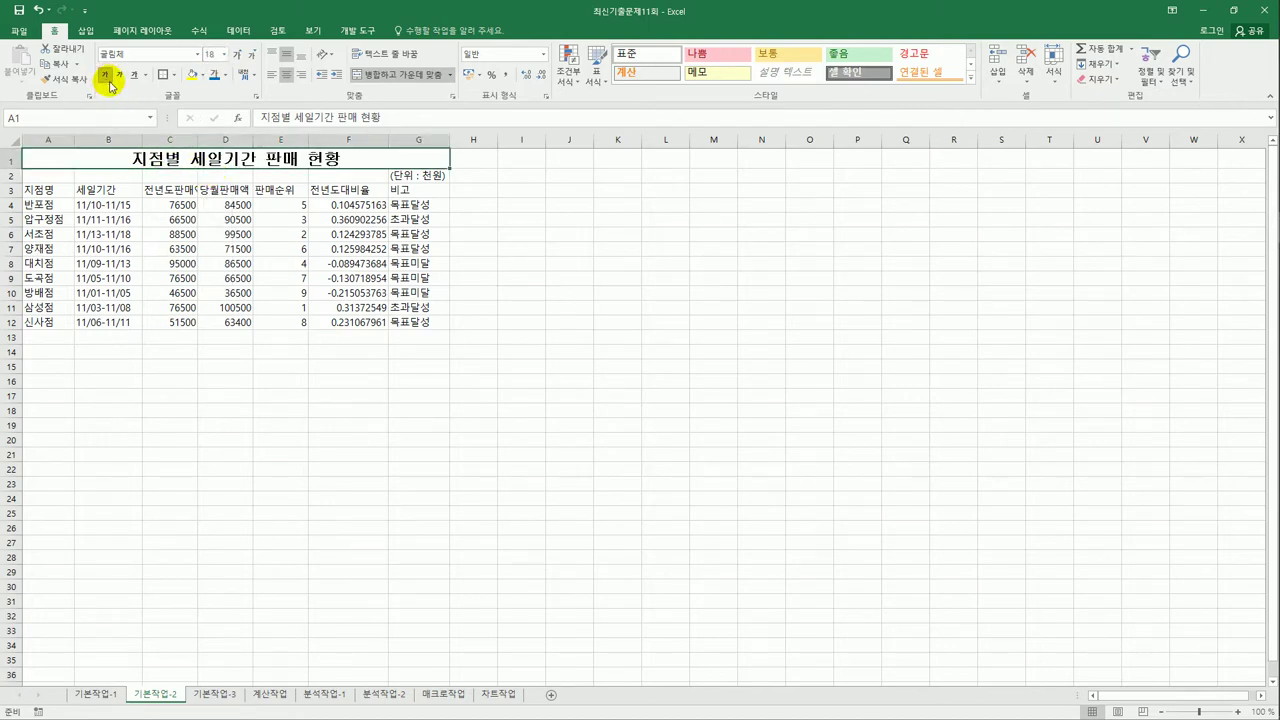
click(668, 338)
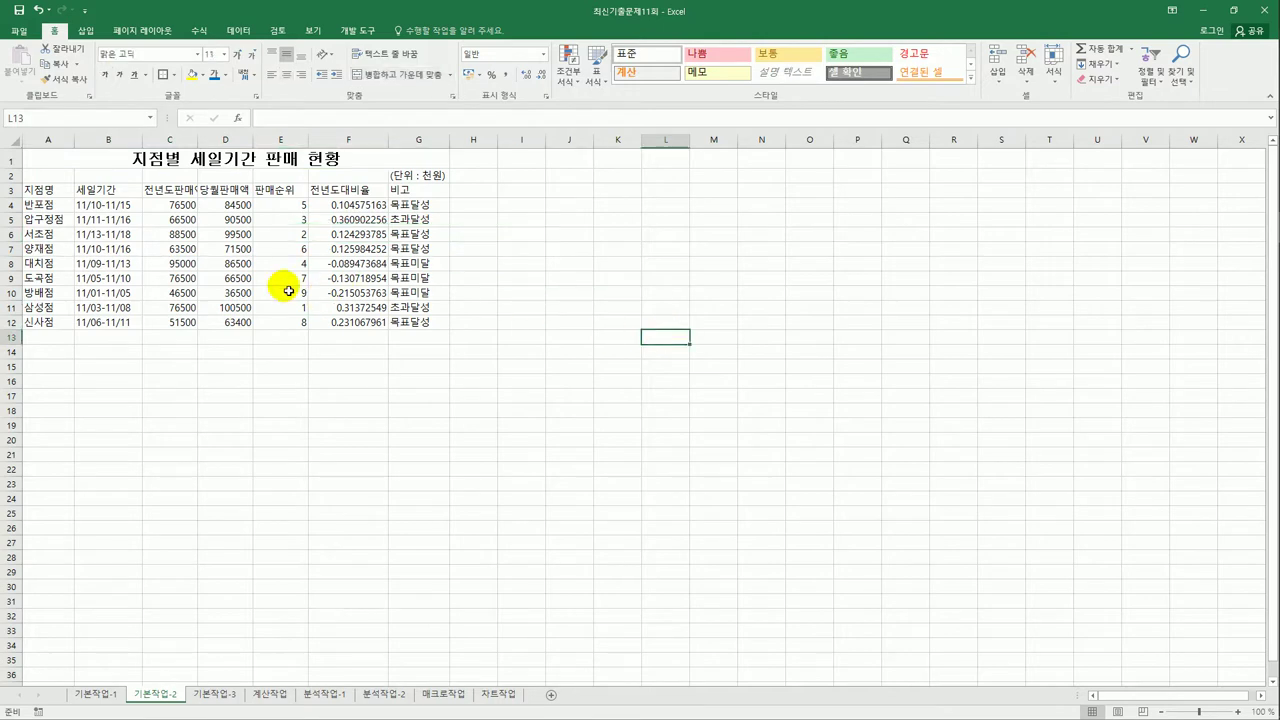
Apply the 강조색1 cell style to the header range A3:G3 and center its text horizontally
drag(44, 192, 411, 198)
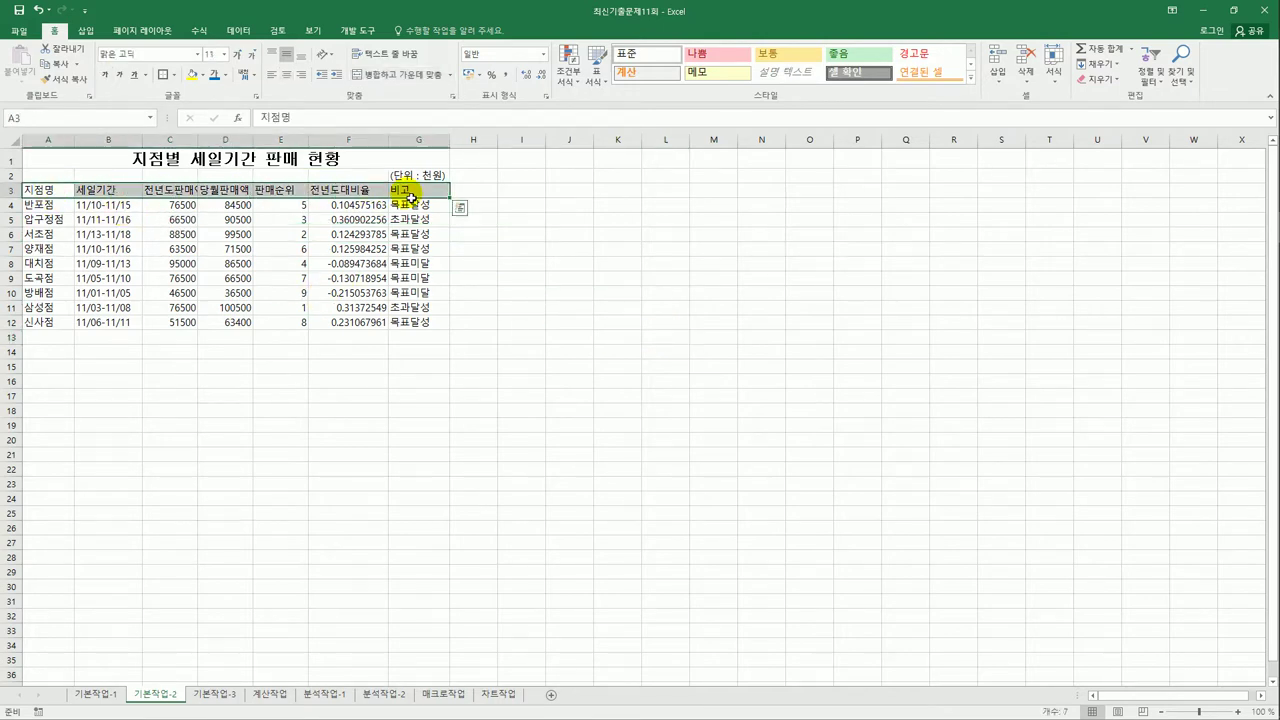
click(968, 82)
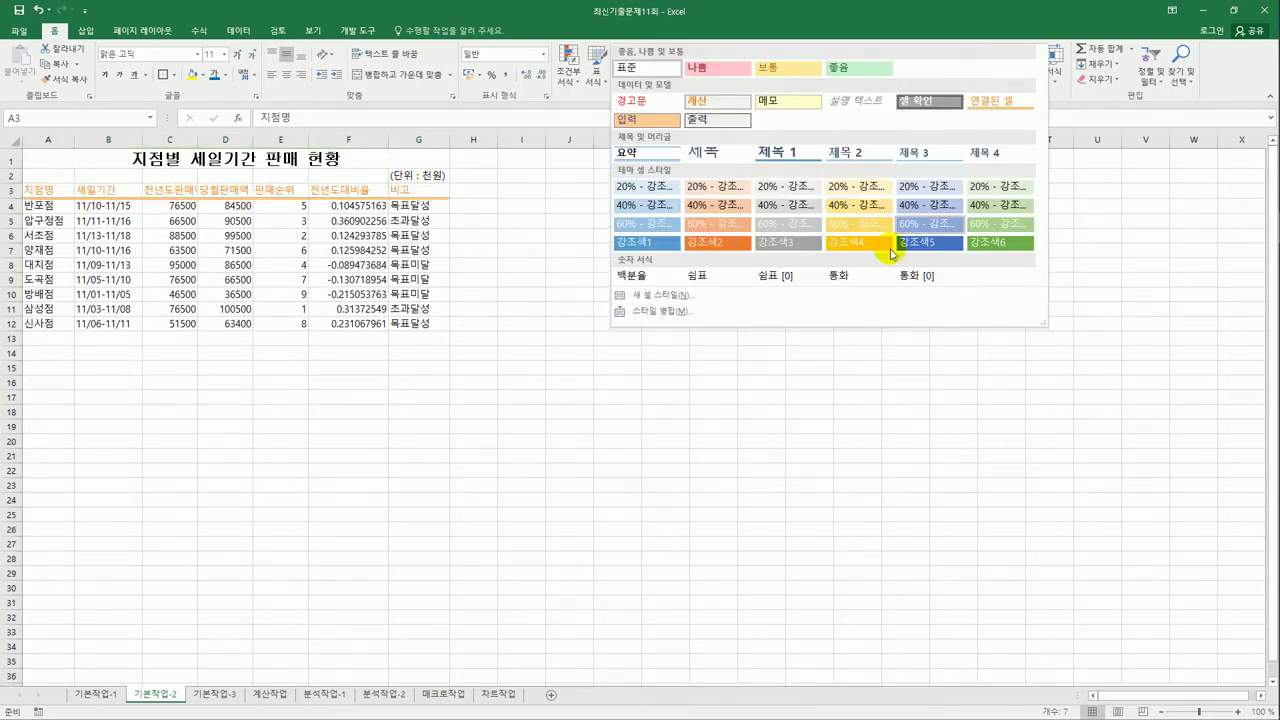
click(652, 246)
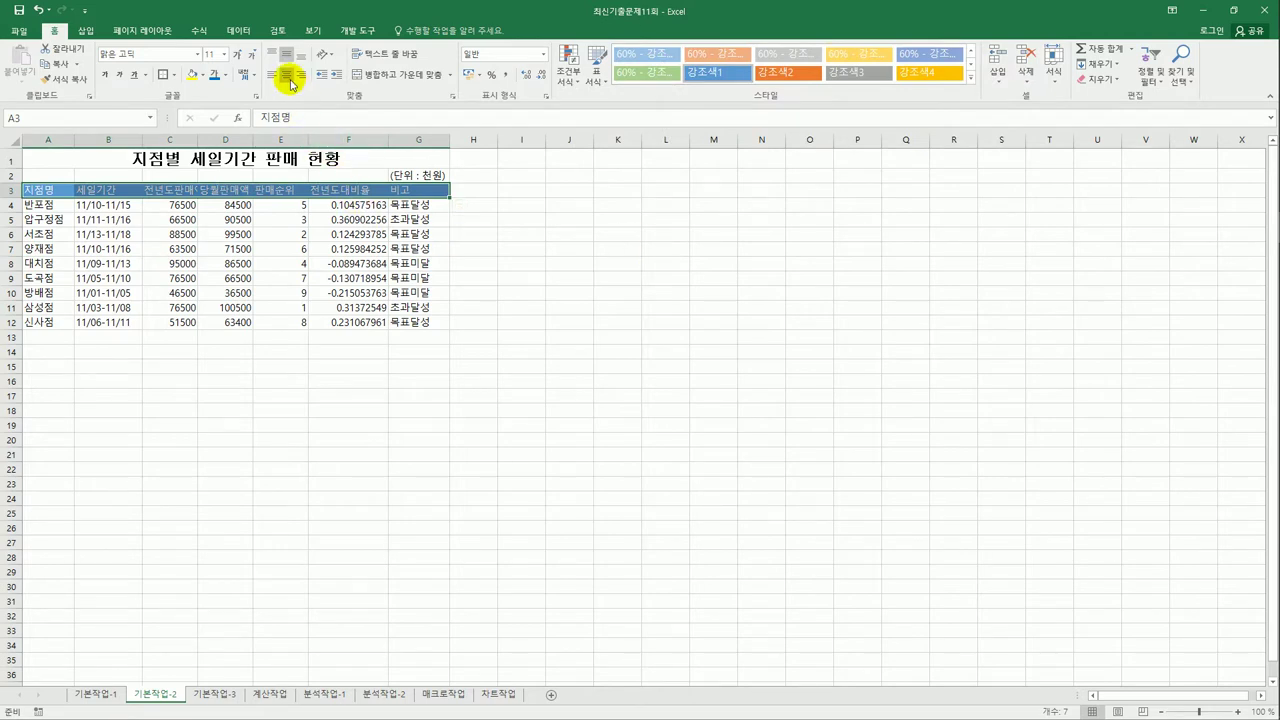
click(290, 83)
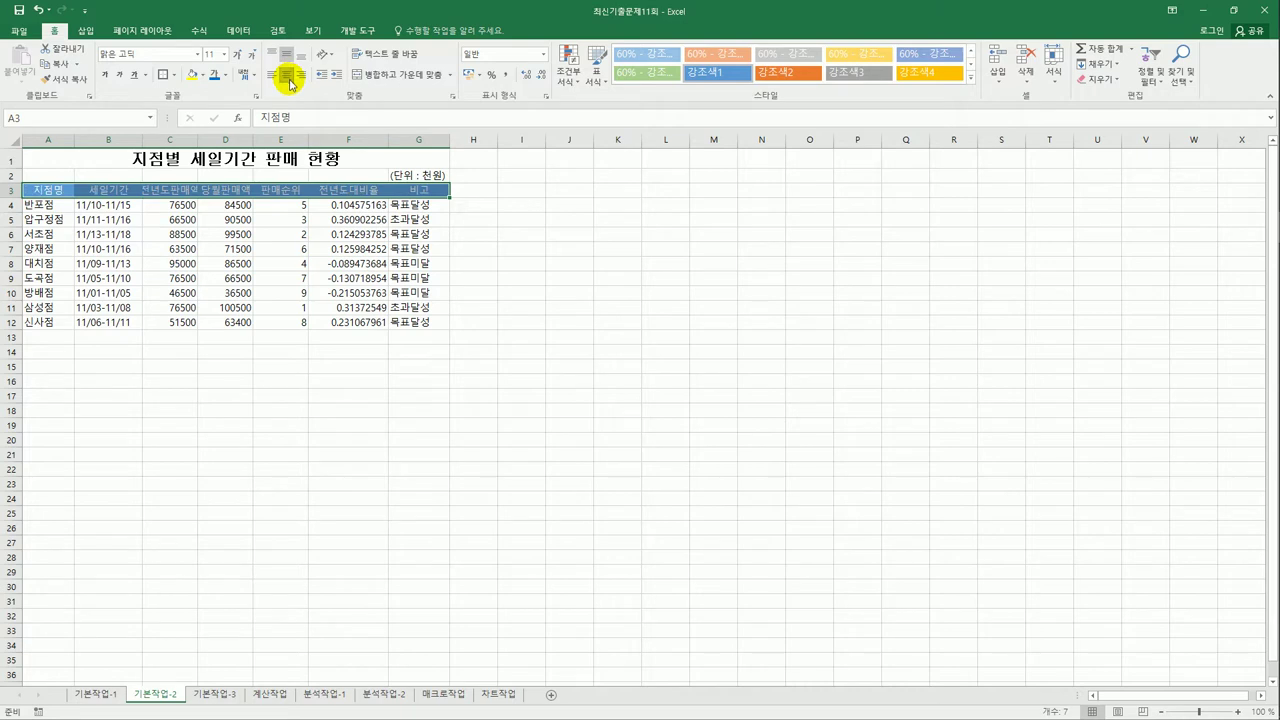
Apply the comma style to the previous-year sales values in C4:C12
click(184, 207)
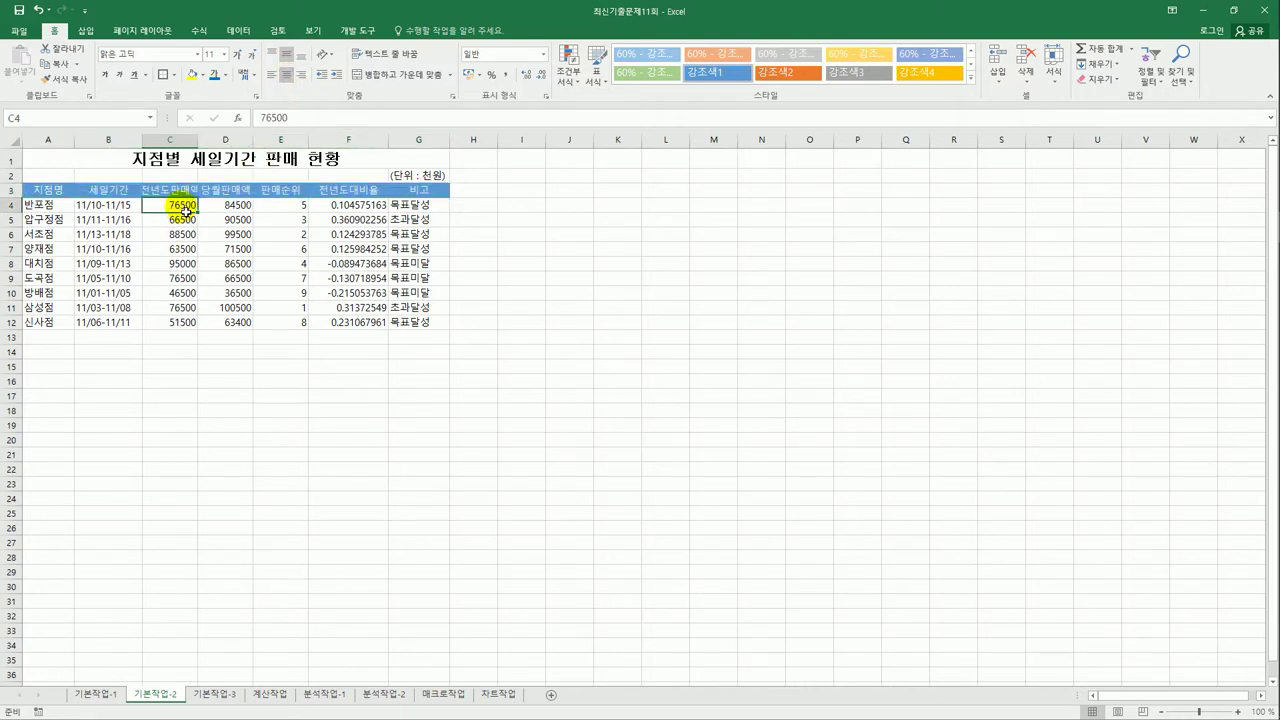
drag(186, 211, 189, 331)
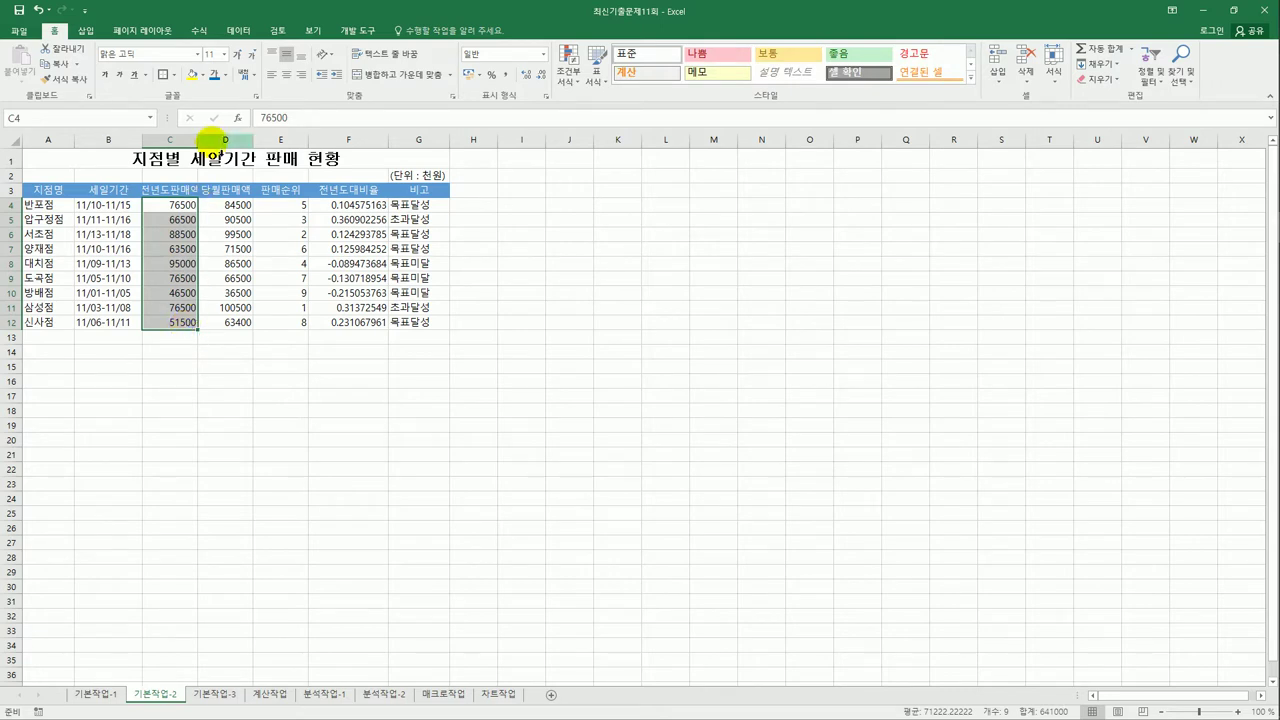
click(505, 76)
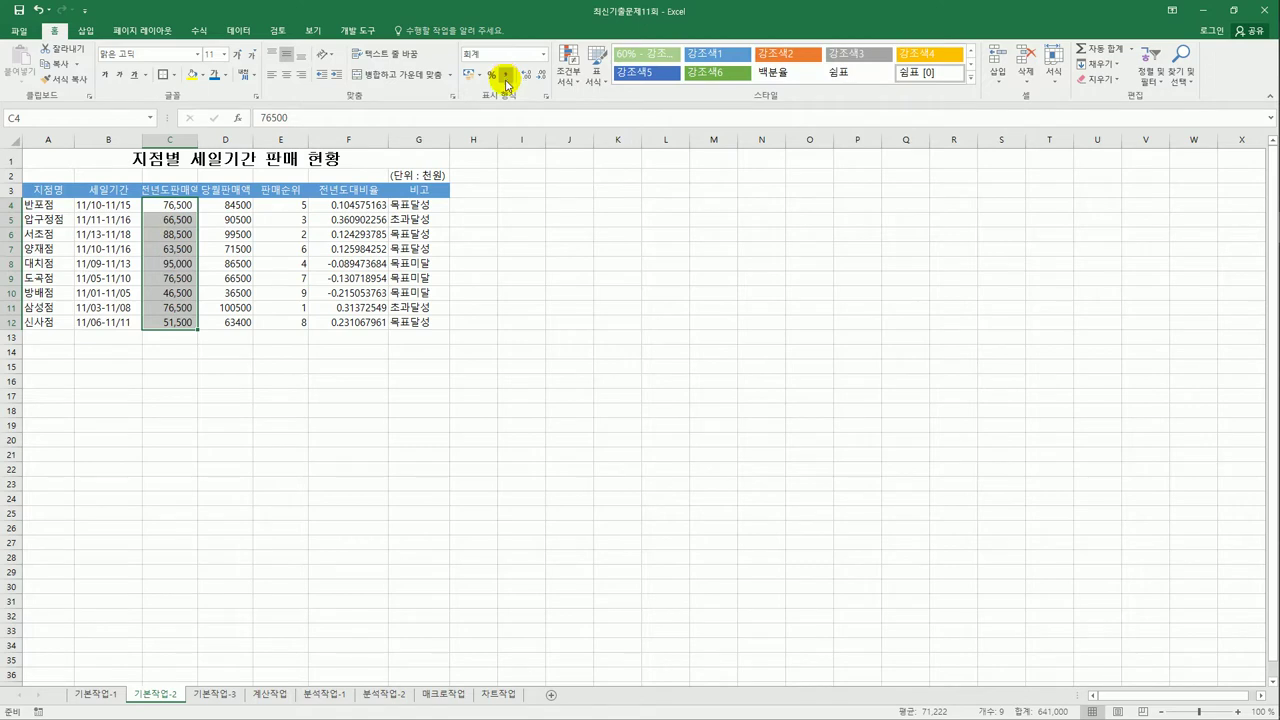
Apply the percent style to the year-over-year ratios in F4:F12
drag(364, 206, 372, 324)
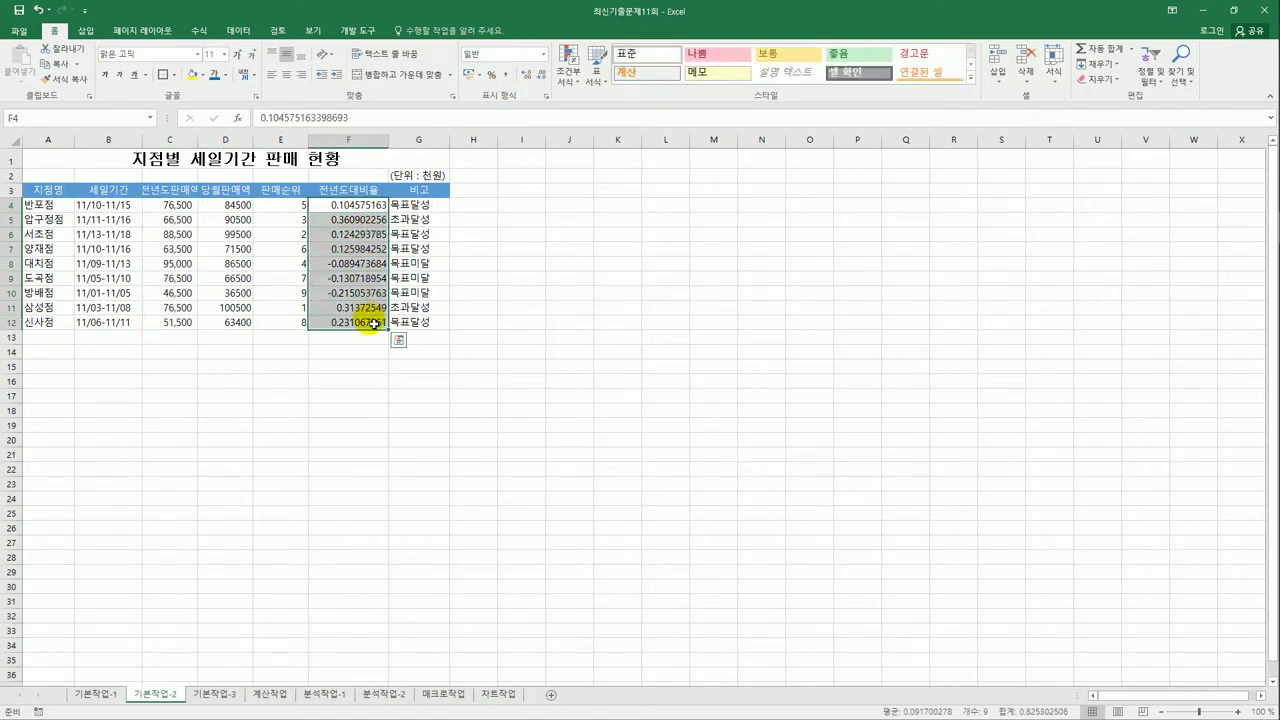
click(497, 80)
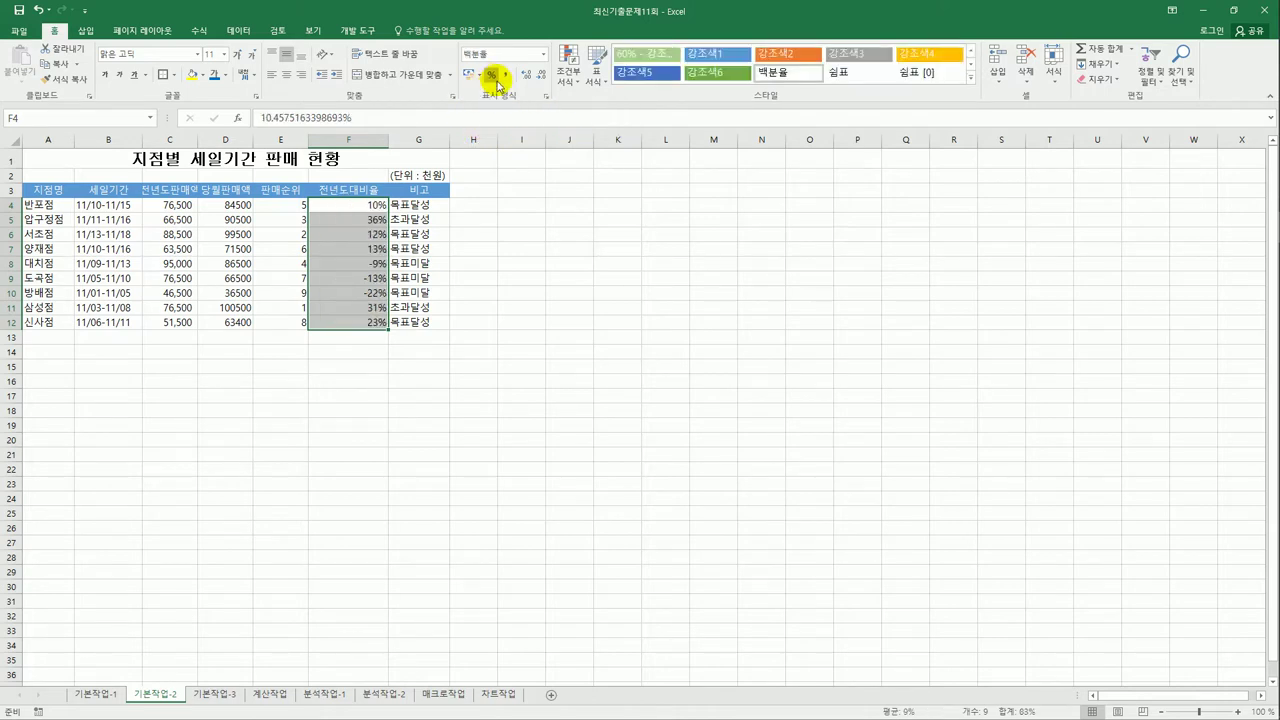
click(541, 293)
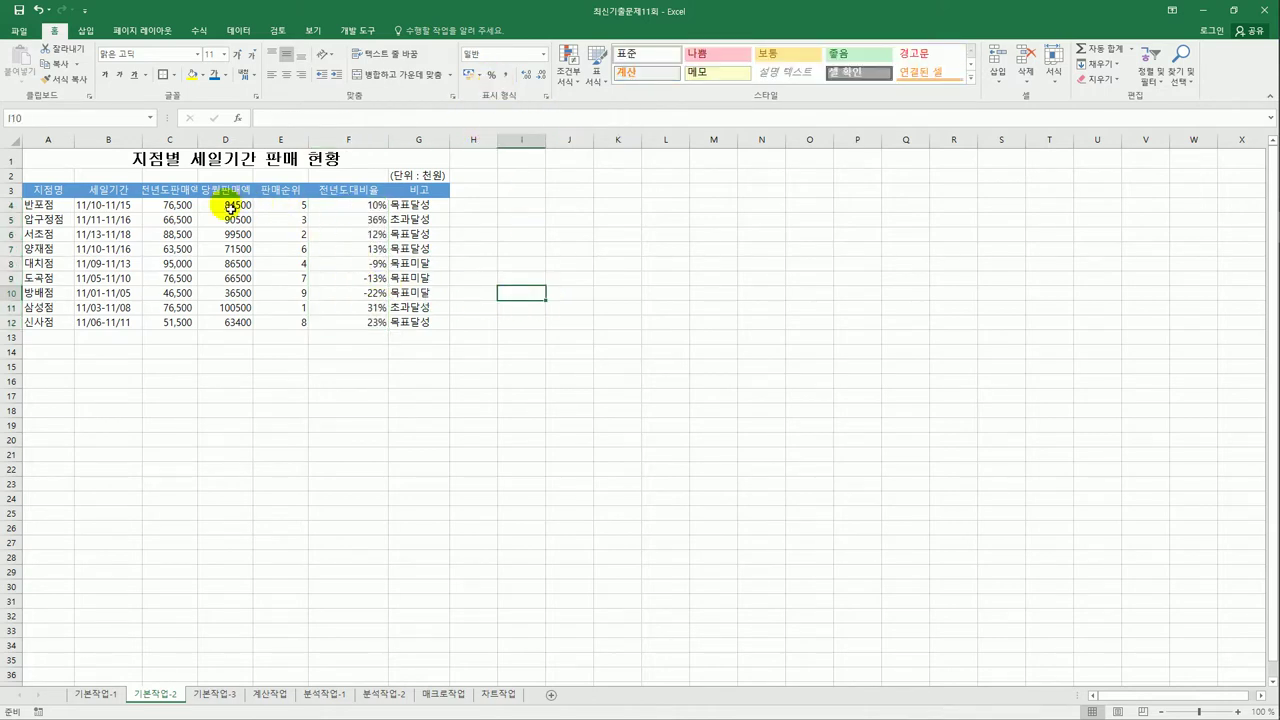
Give the current-month sales values in D4:D12 the custom number format #,###원
drag(228, 206, 236, 325)
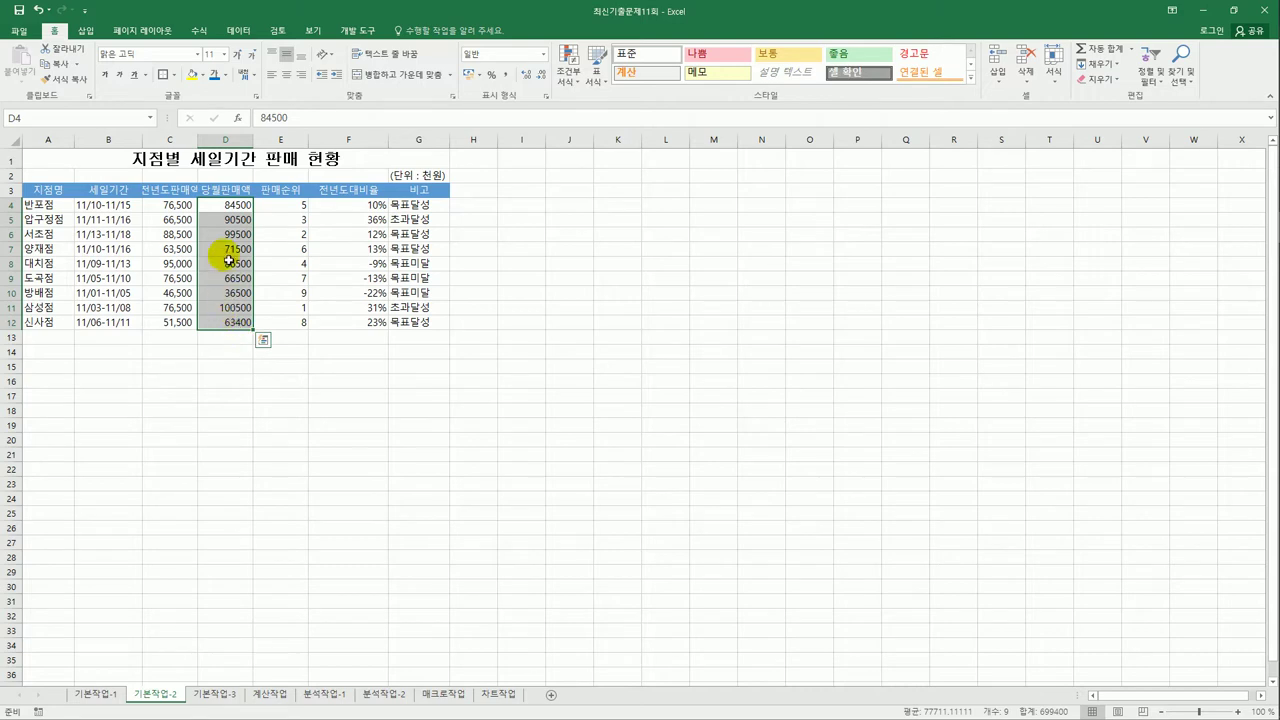
right_click(227, 222)
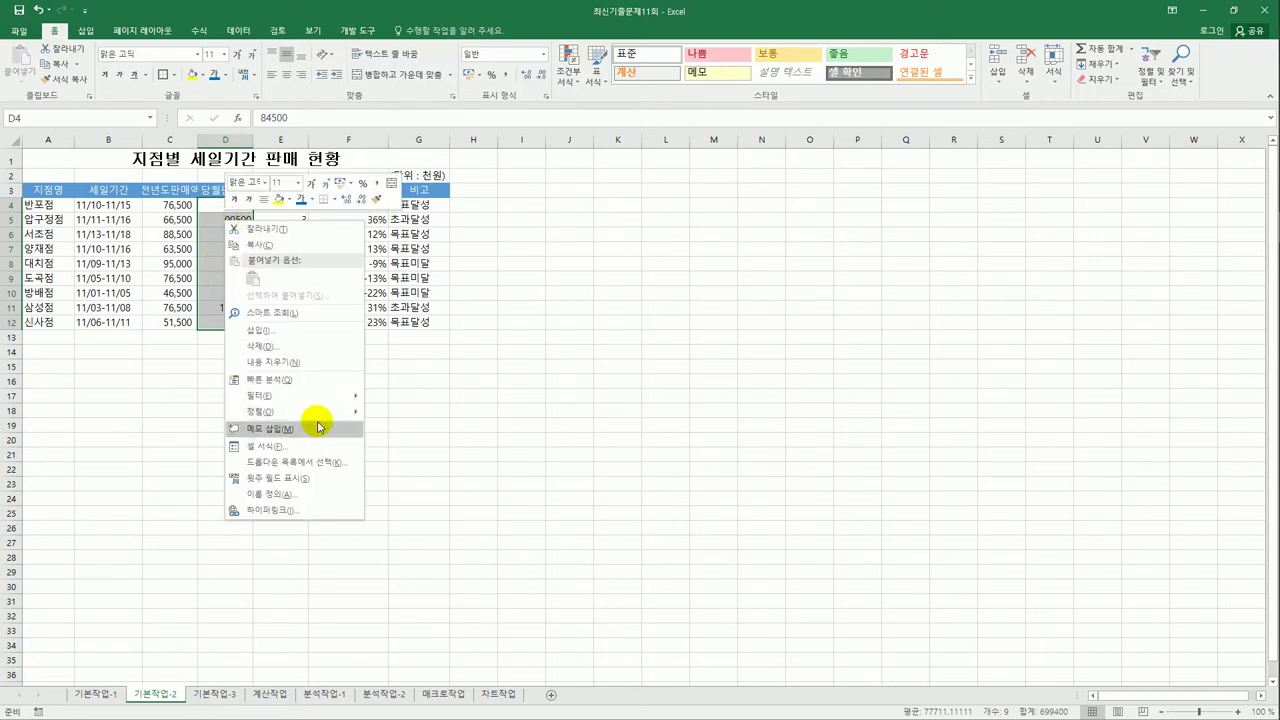
click(313, 445)
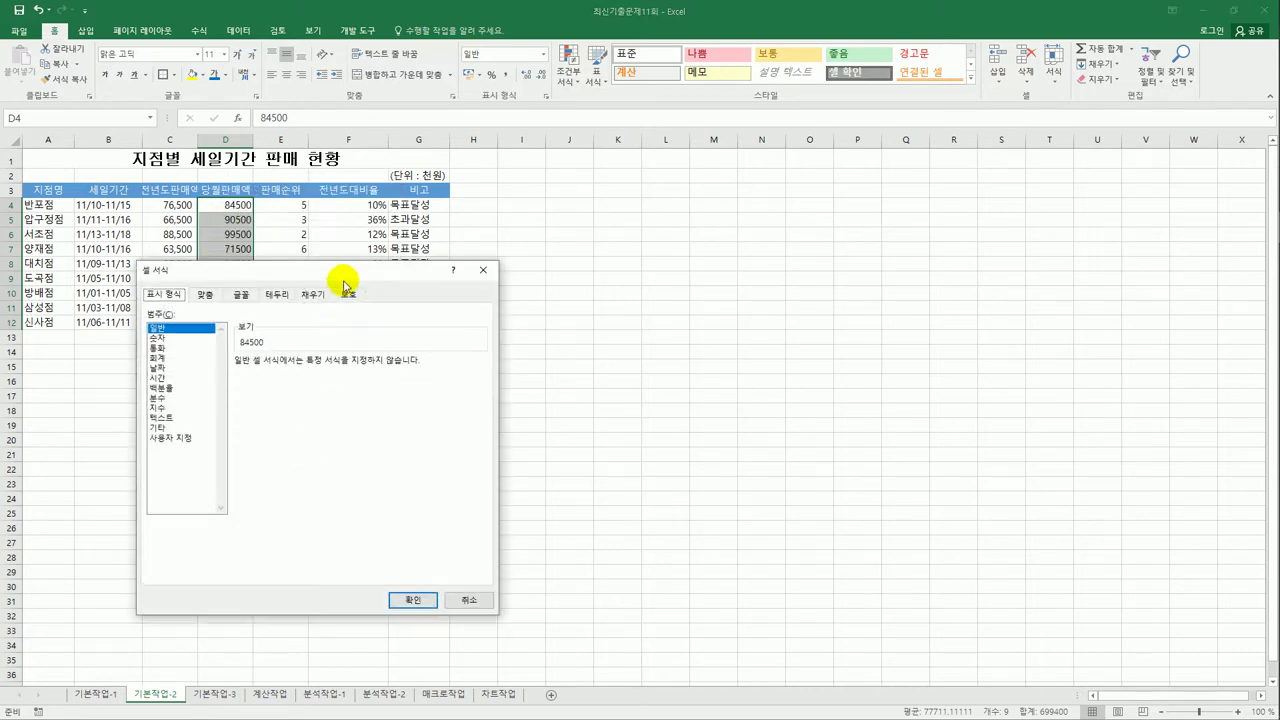
drag(342, 280, 733, 180)
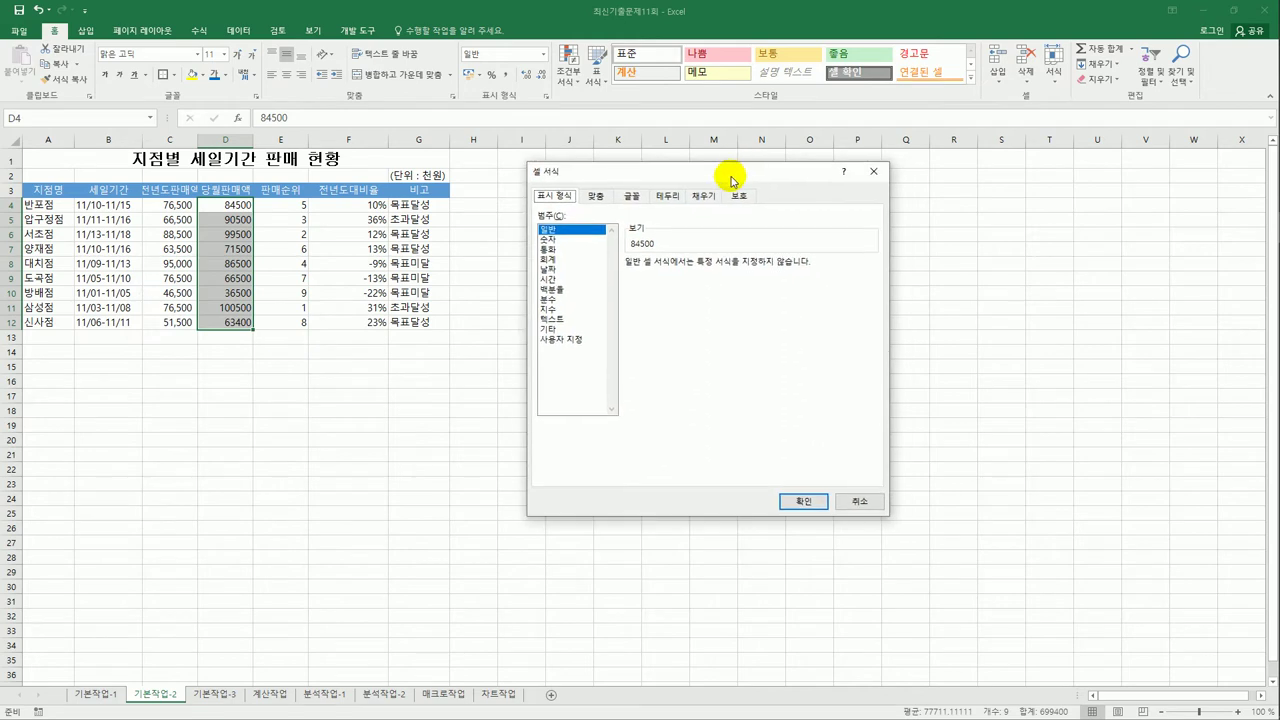
click(575, 339)
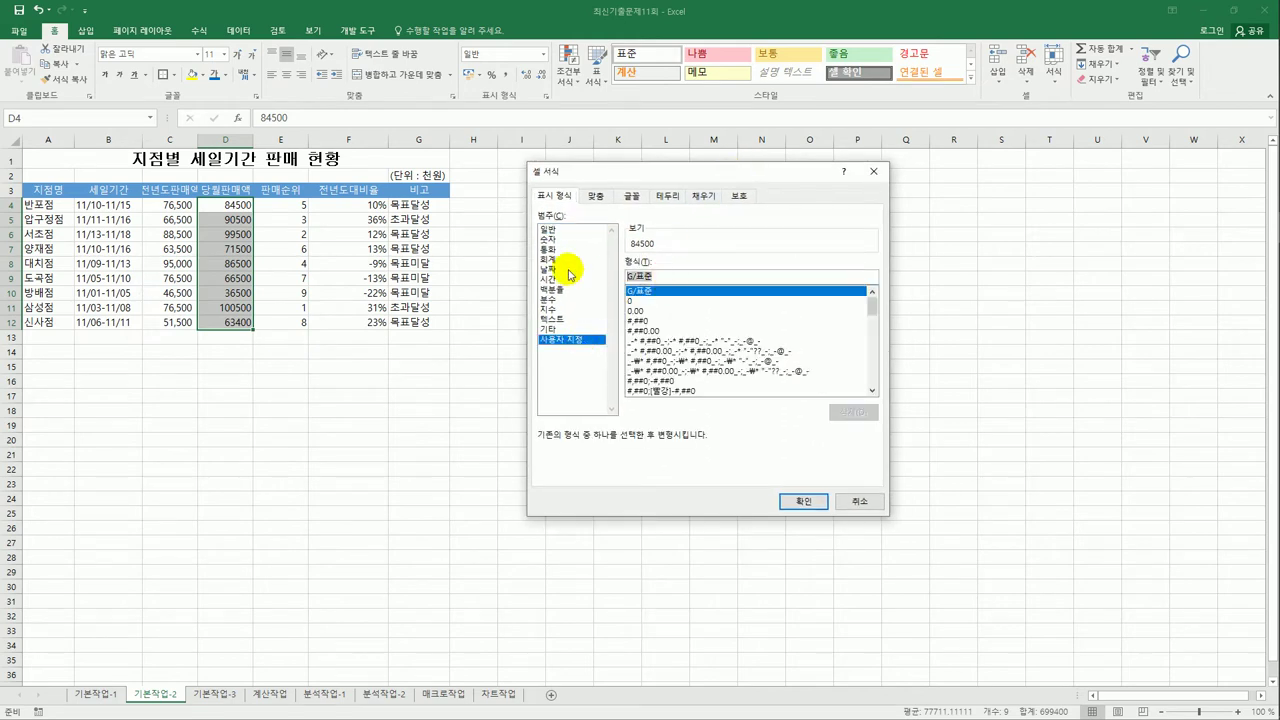
text(#,)
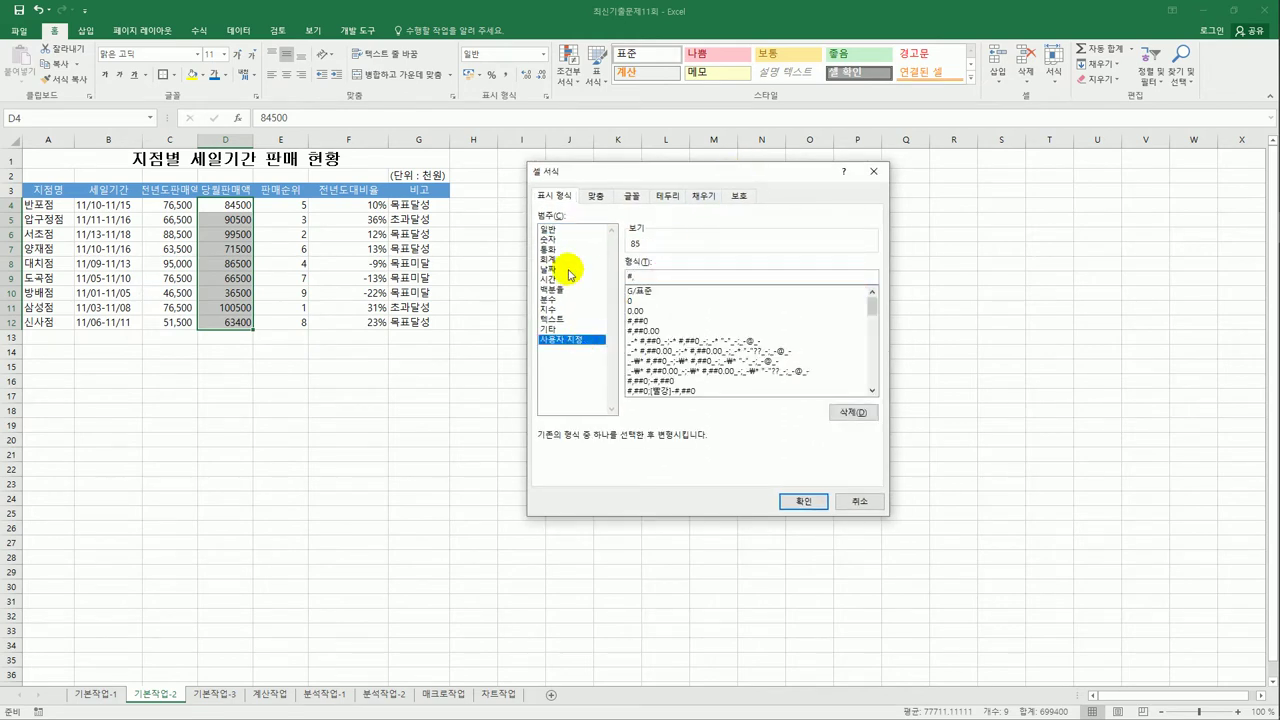
text(##0)
key(BackSpace)
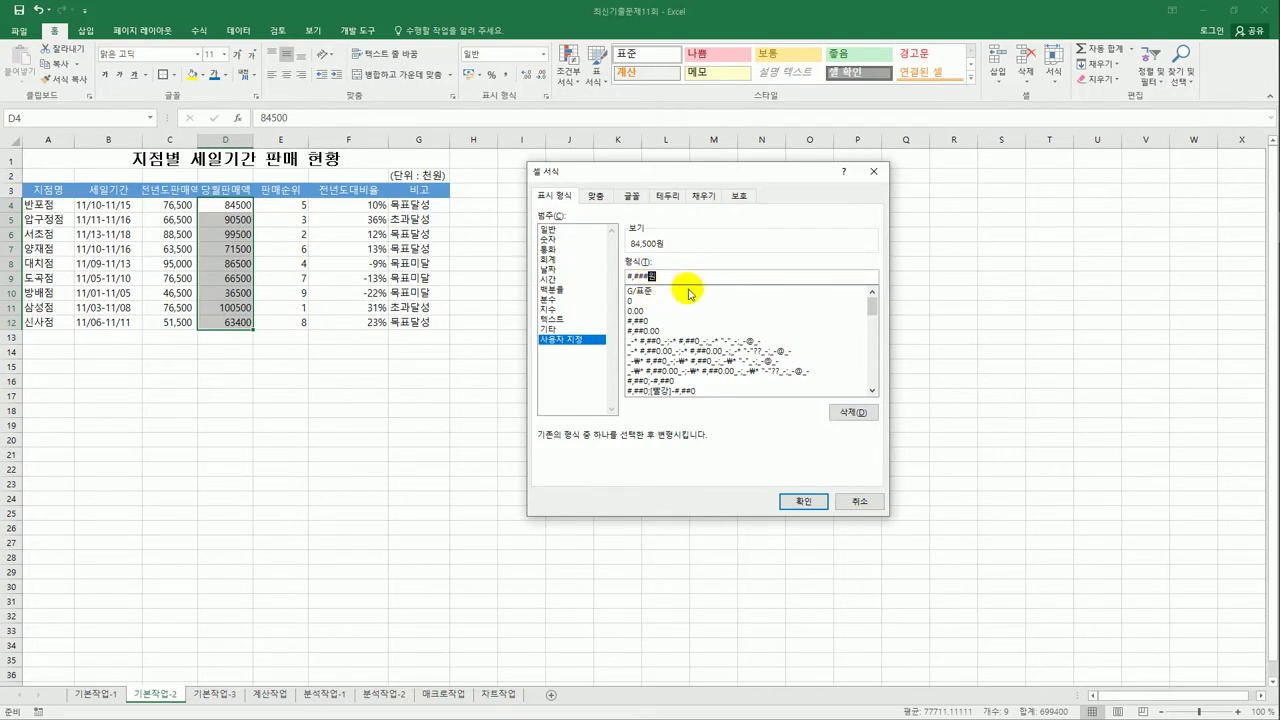
click(806, 502)
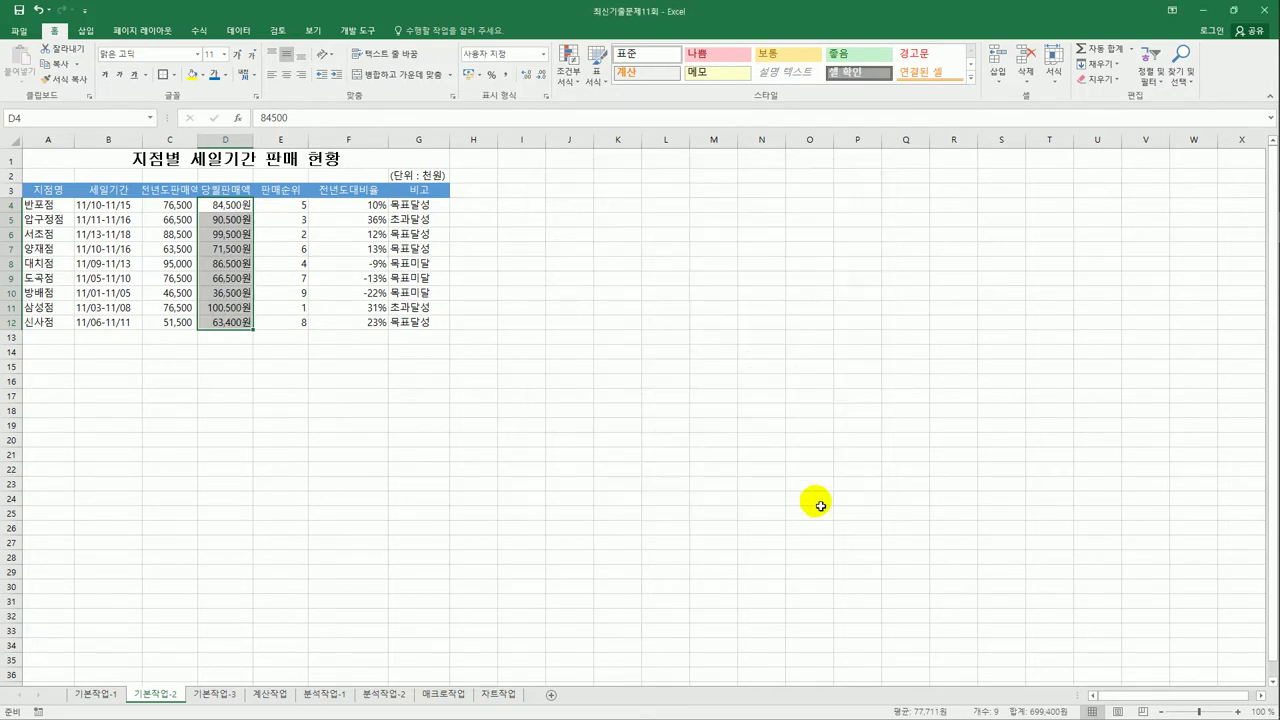
click(728, 472)
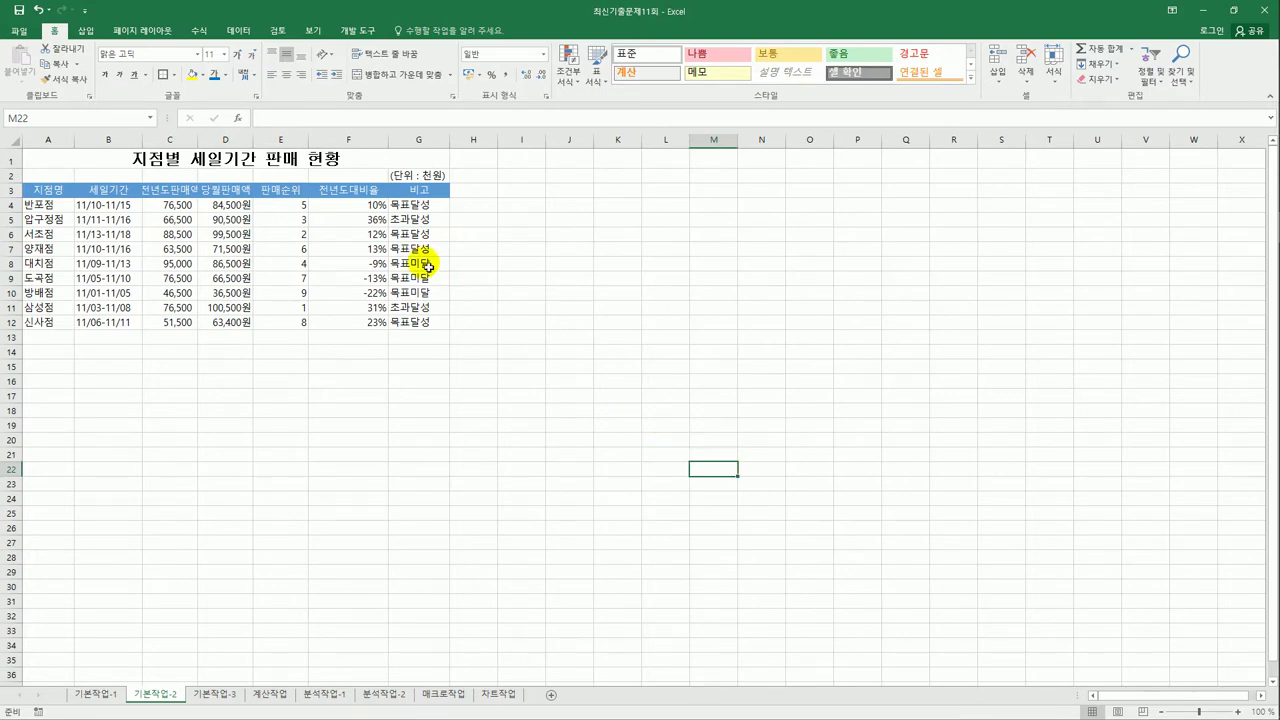
Insert a comment on cell F5 and replace its default text with 우수지점
click(362, 224)
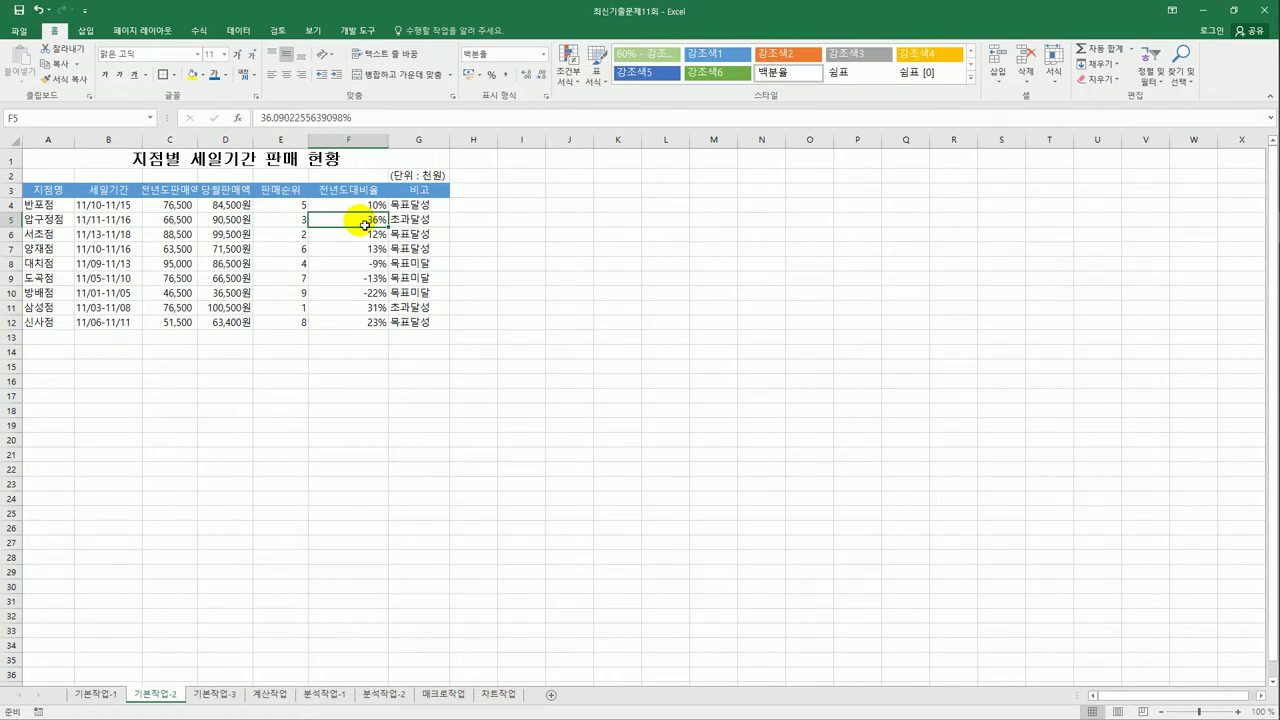
right_click(364, 224)
click(451, 430)
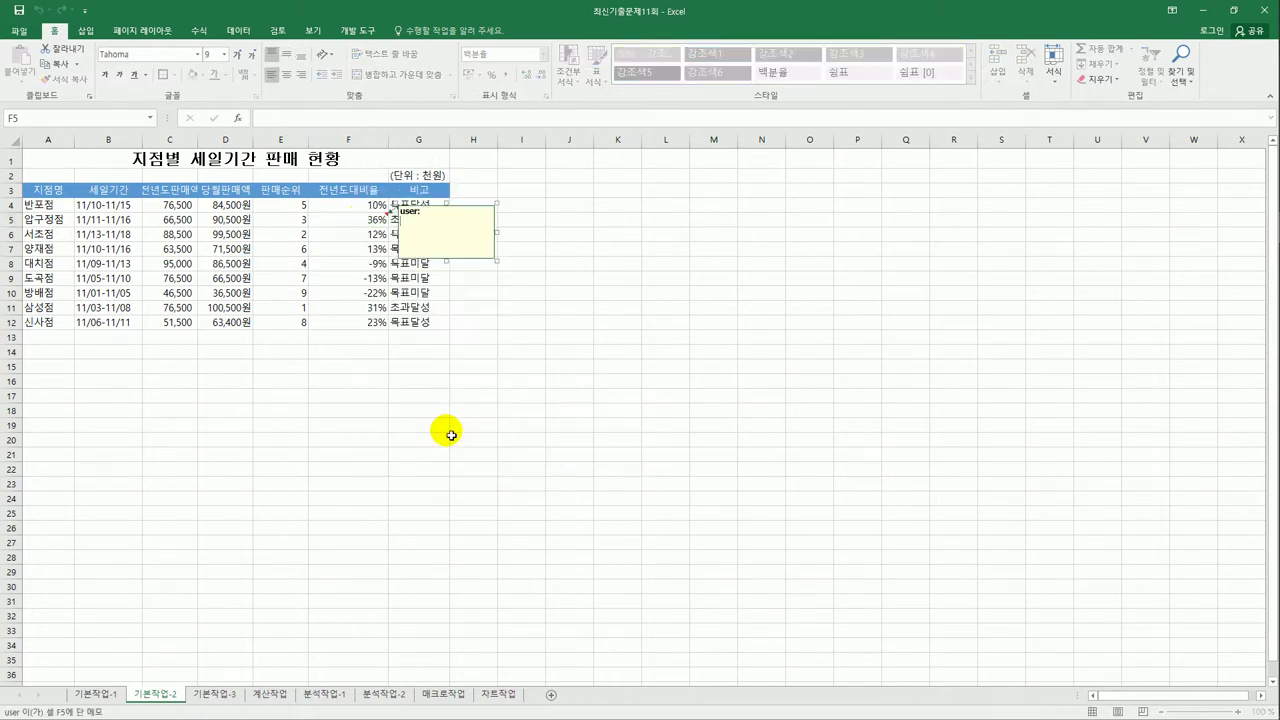
key(ctrl+a)
text(우수지점)
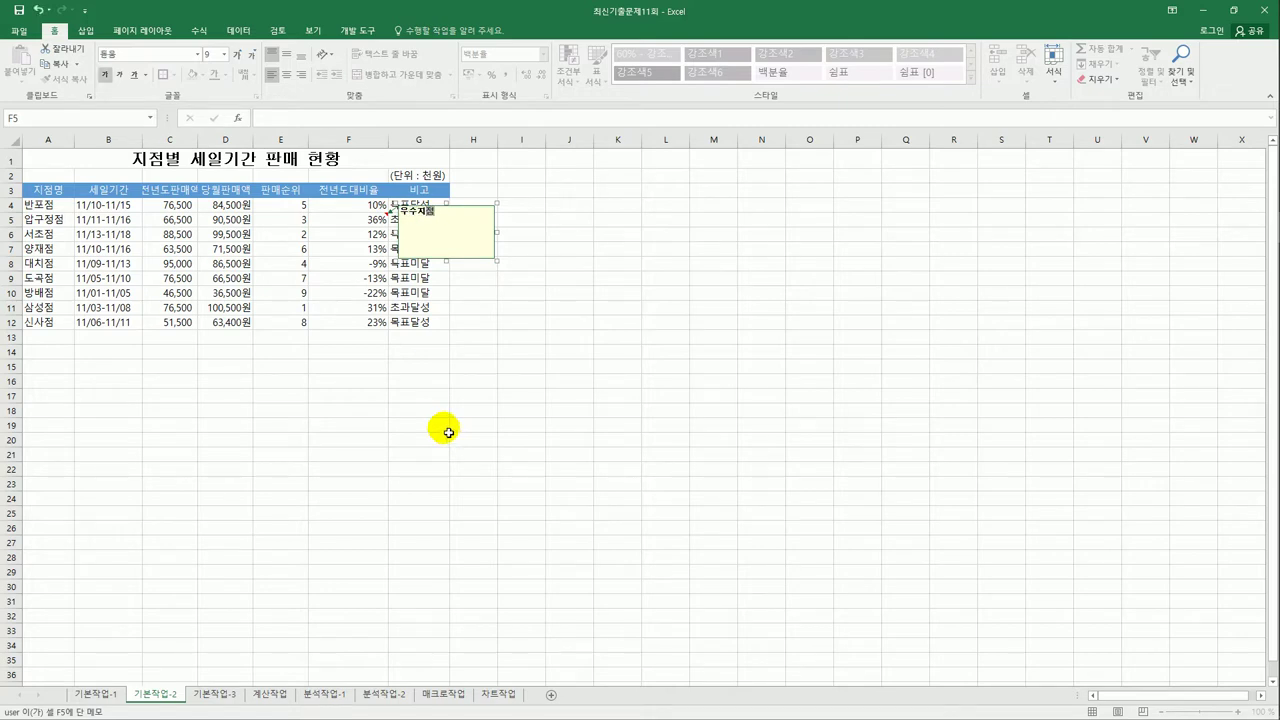
Turn on automatic sizing for the F5 comment box so it fits its text
click(474, 209)
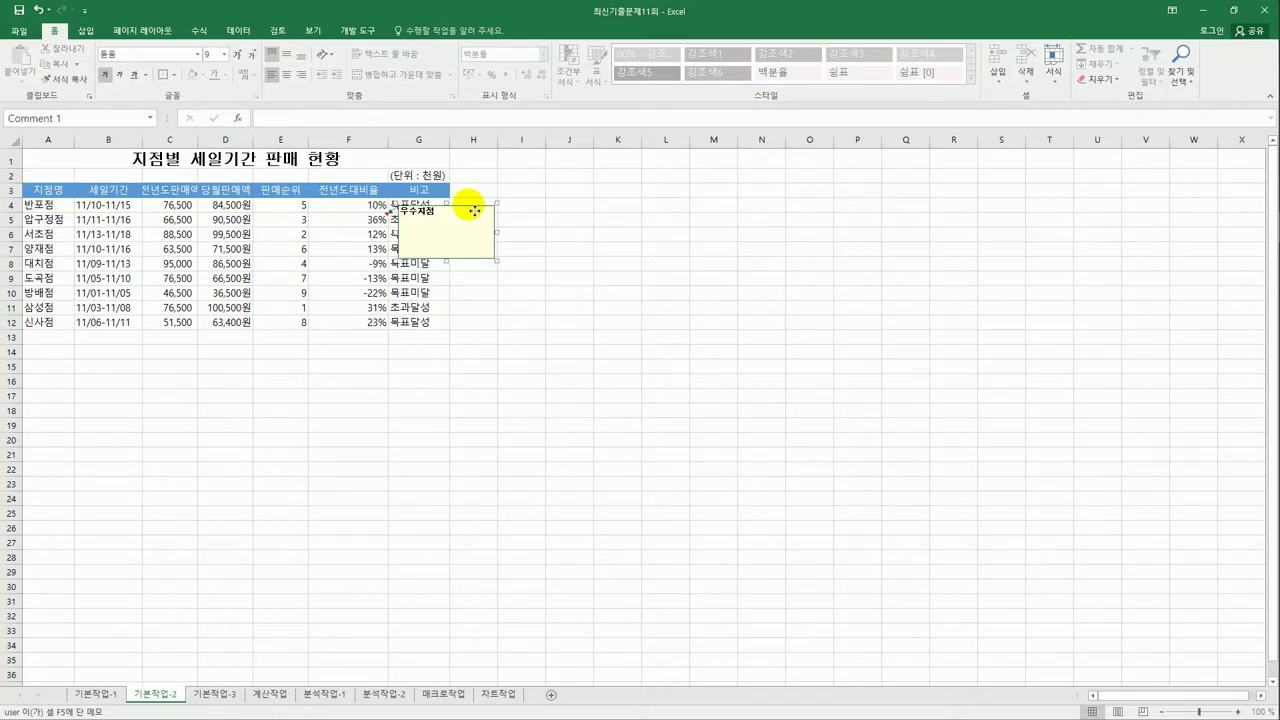
right_click(474, 210)
click(548, 370)
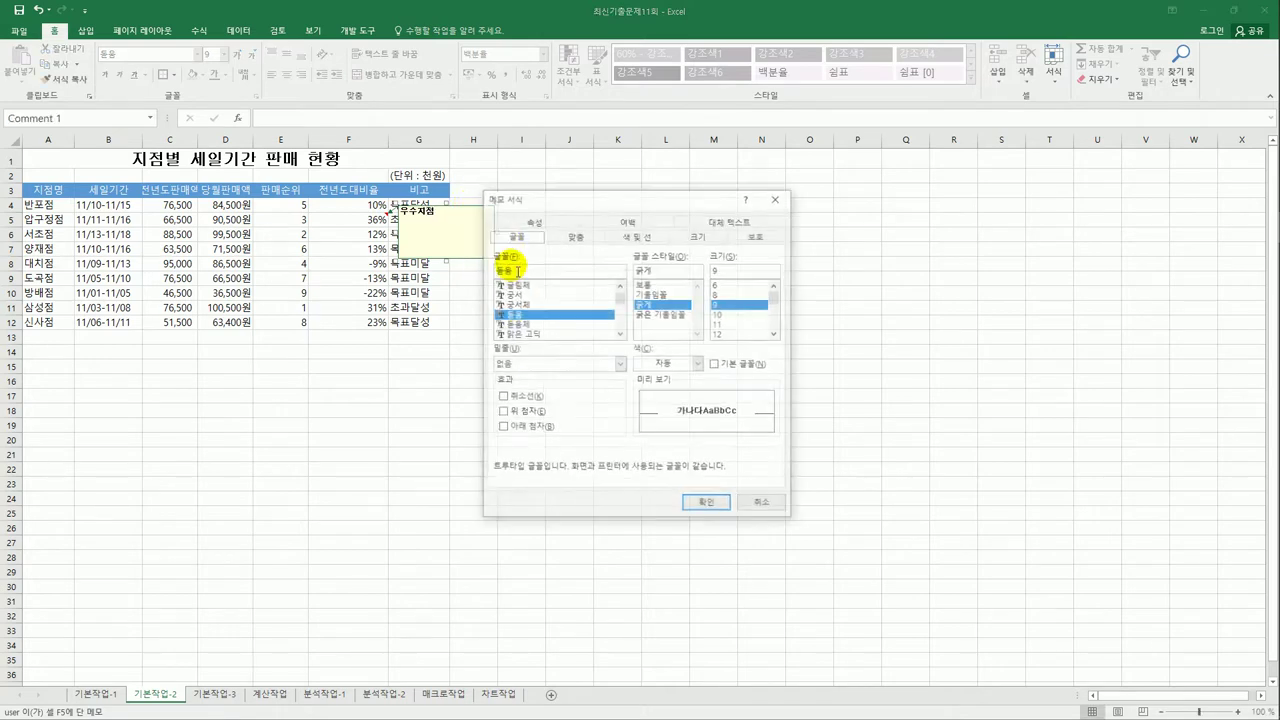
drag(557, 194, 621, 190)
click(635, 229)
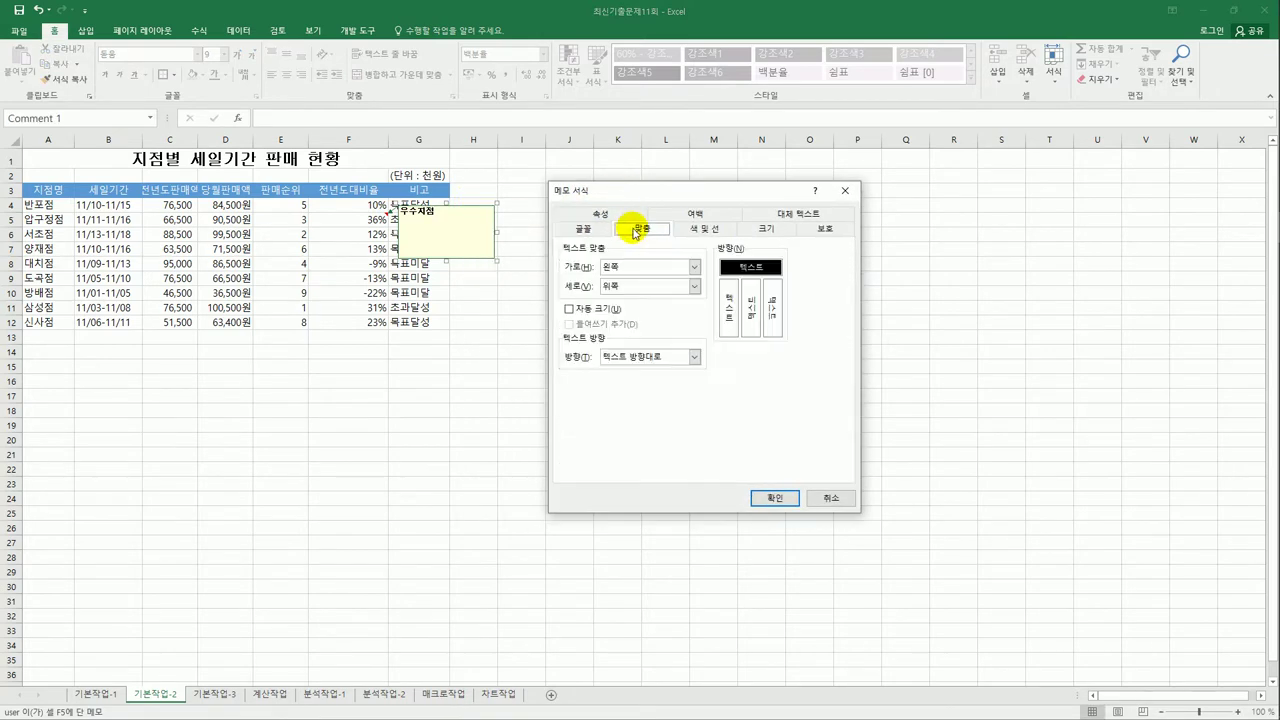
click(600, 310)
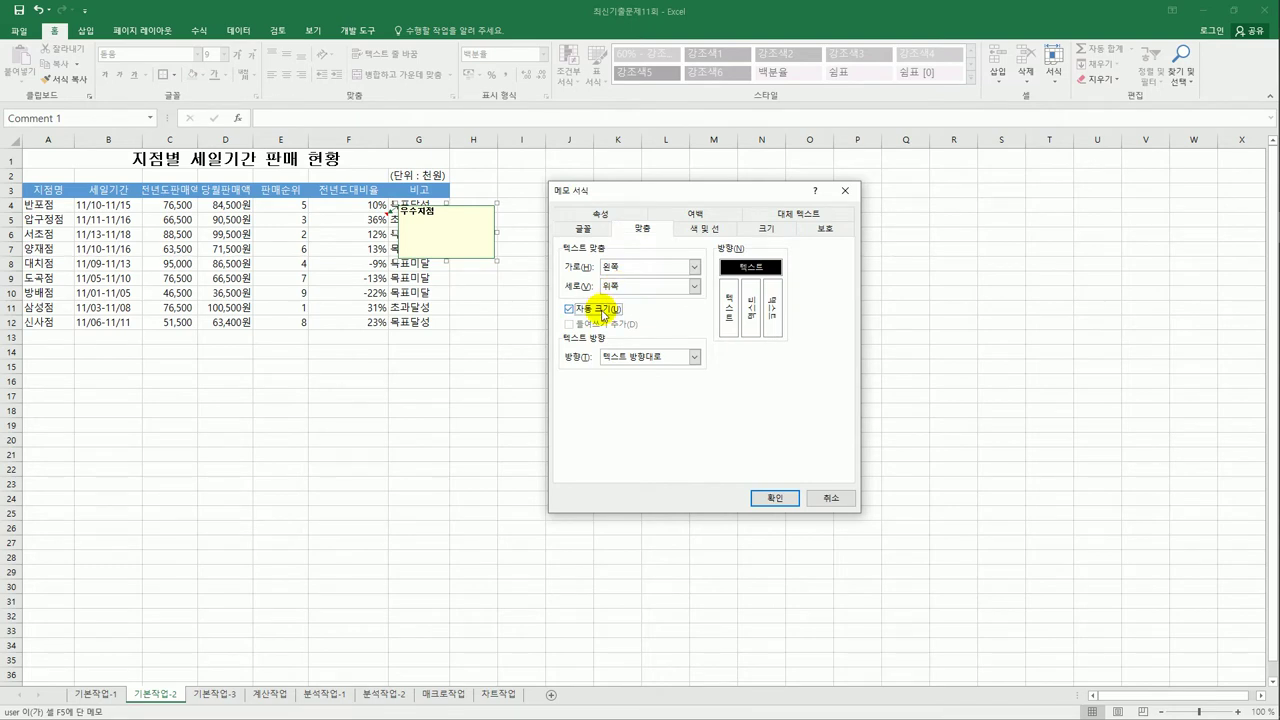
click(775, 498)
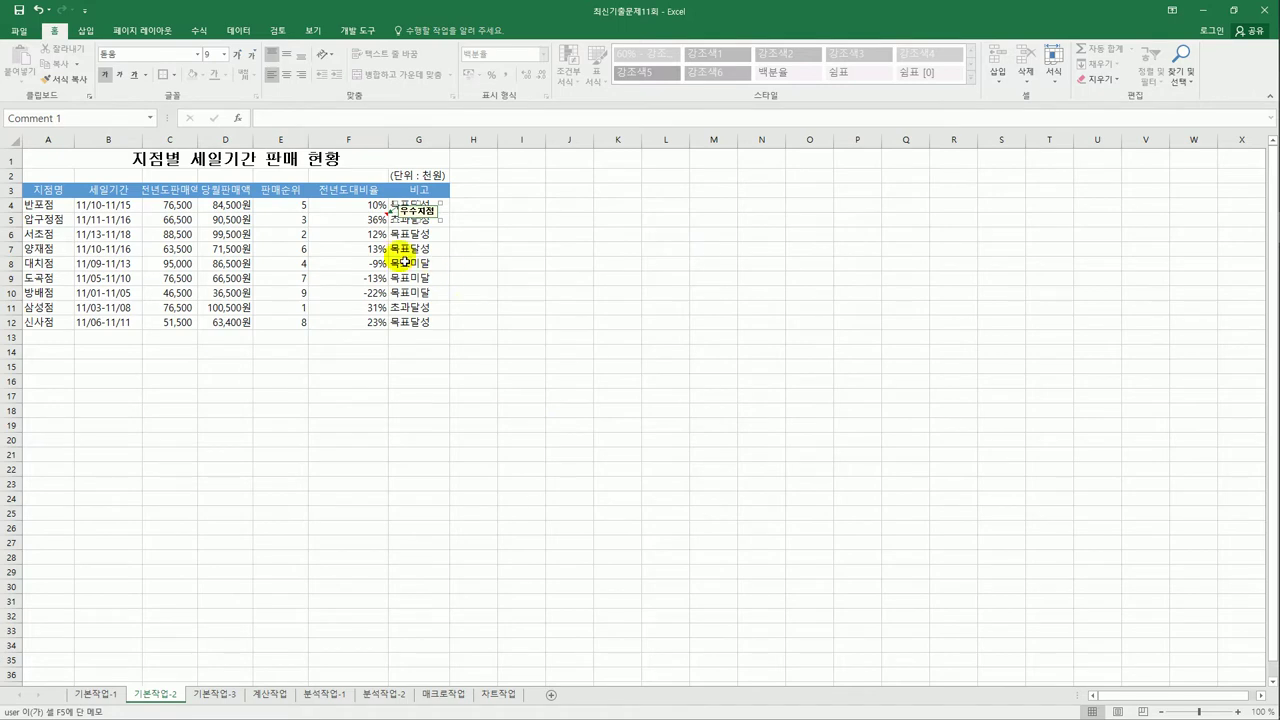
Set the comment on cell F5 to stay displayed on the sheet
click(369, 221)
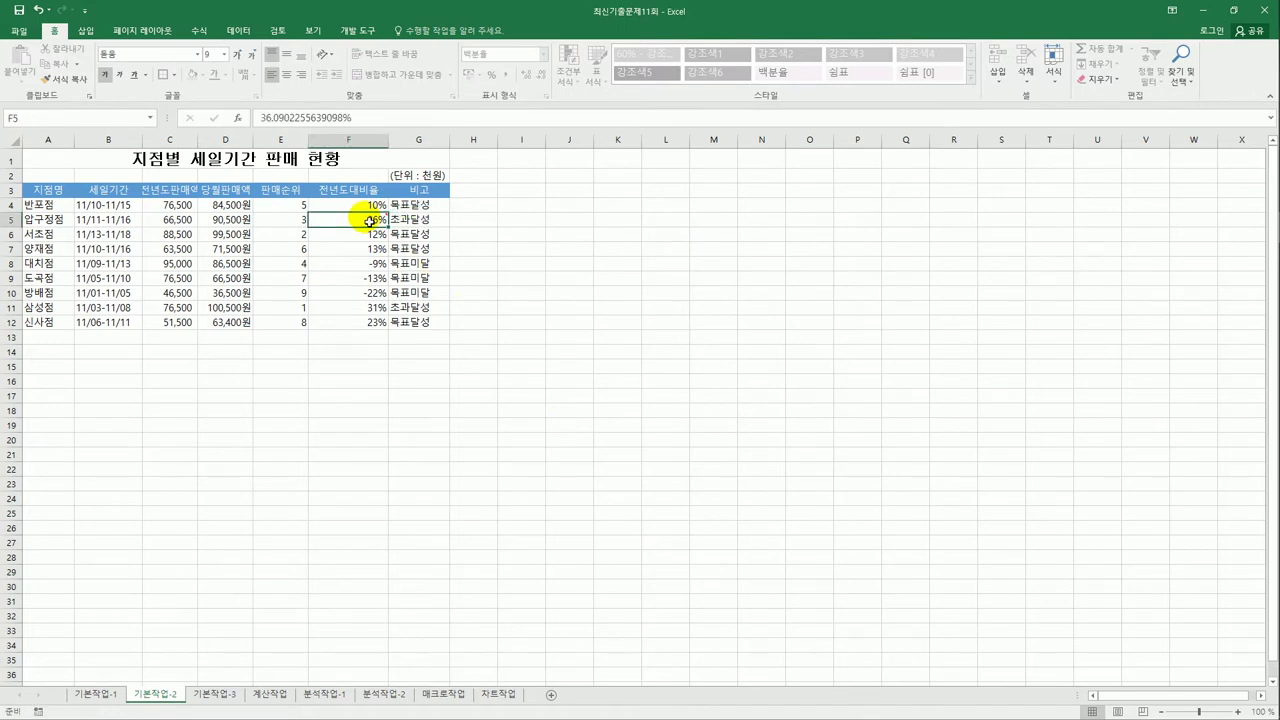
right_click(367, 217)
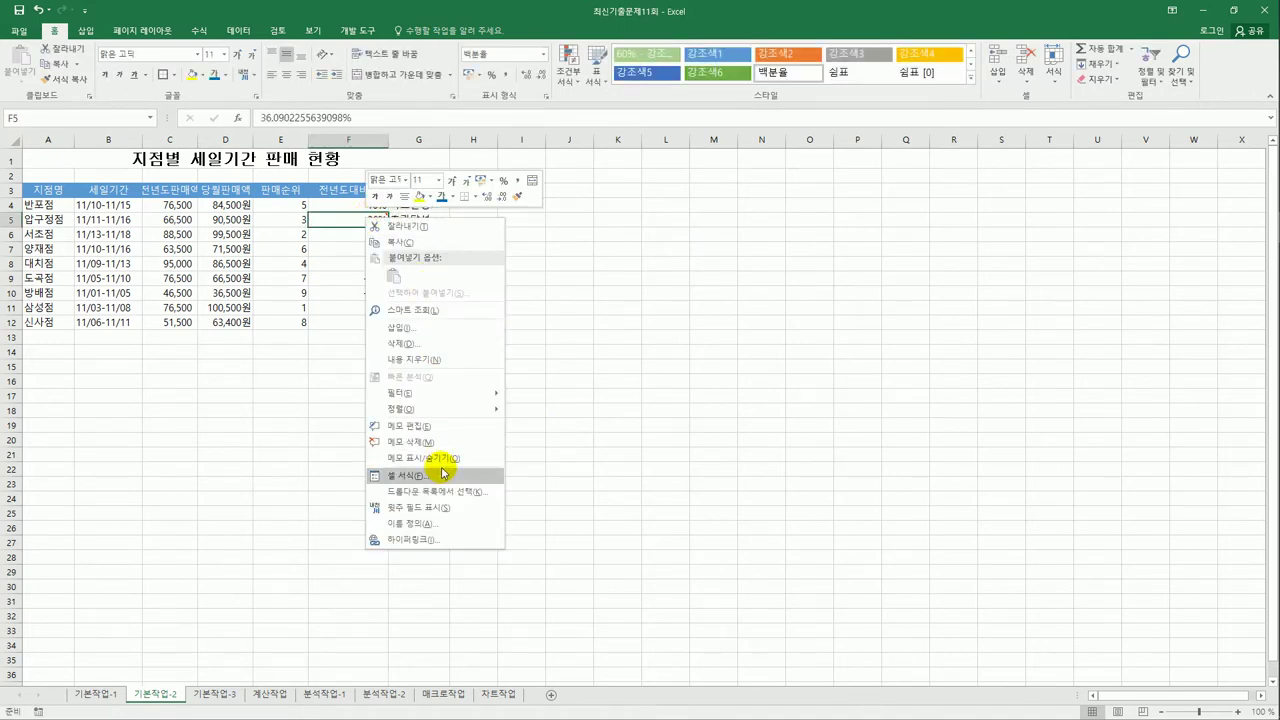
click(441, 458)
click(571, 429)
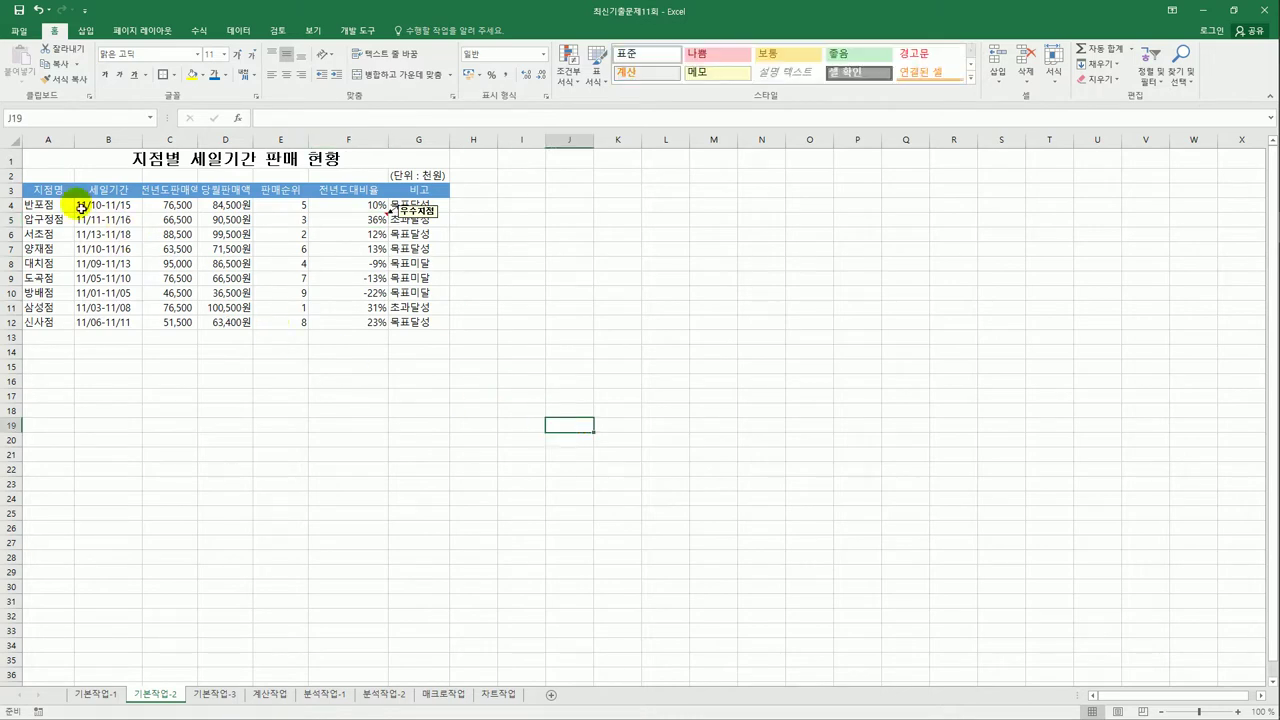
Apply all borders (모든 테두리) to the sales table range A3:G12
drag(50, 190, 418, 322)
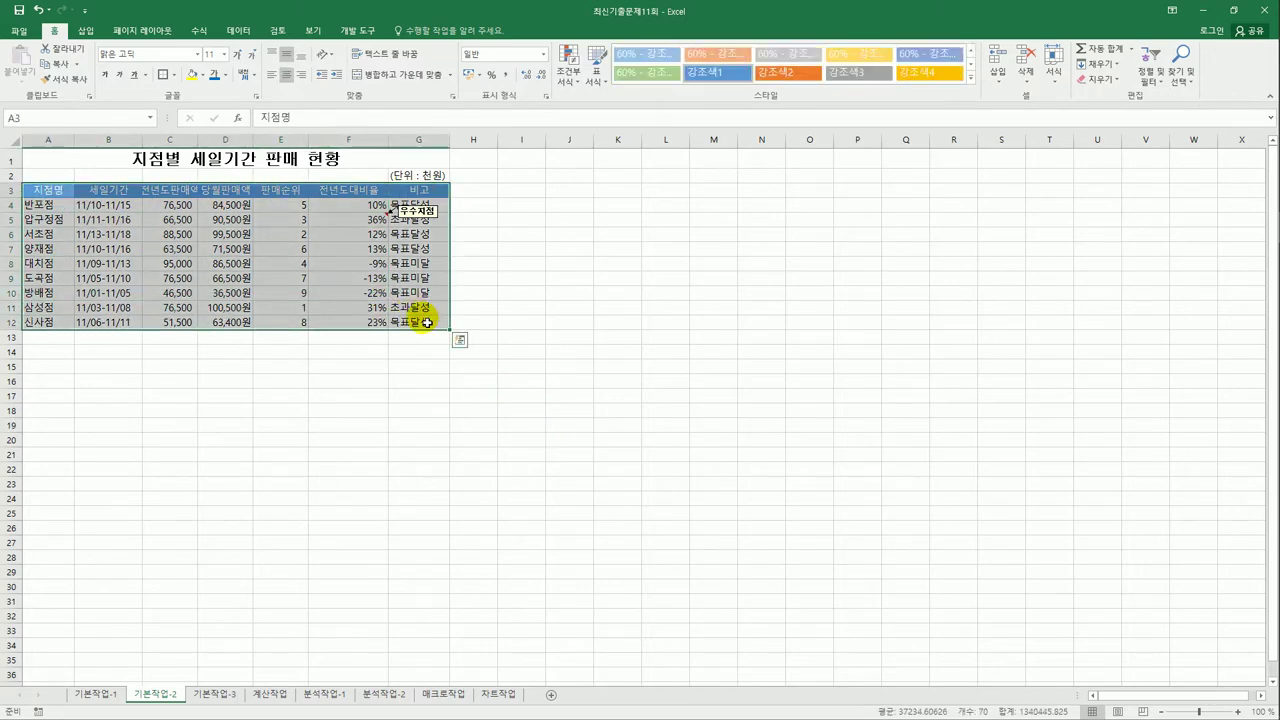
click(175, 76)
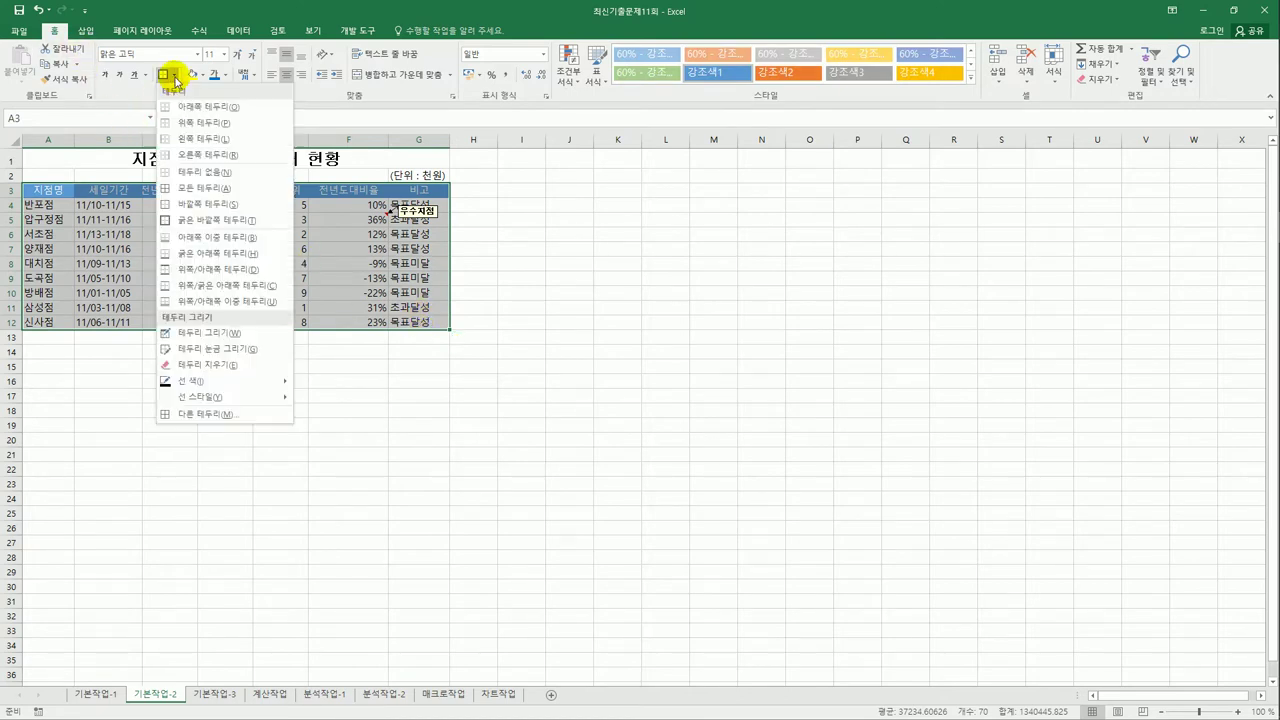
click(198, 174)
click(470, 340)
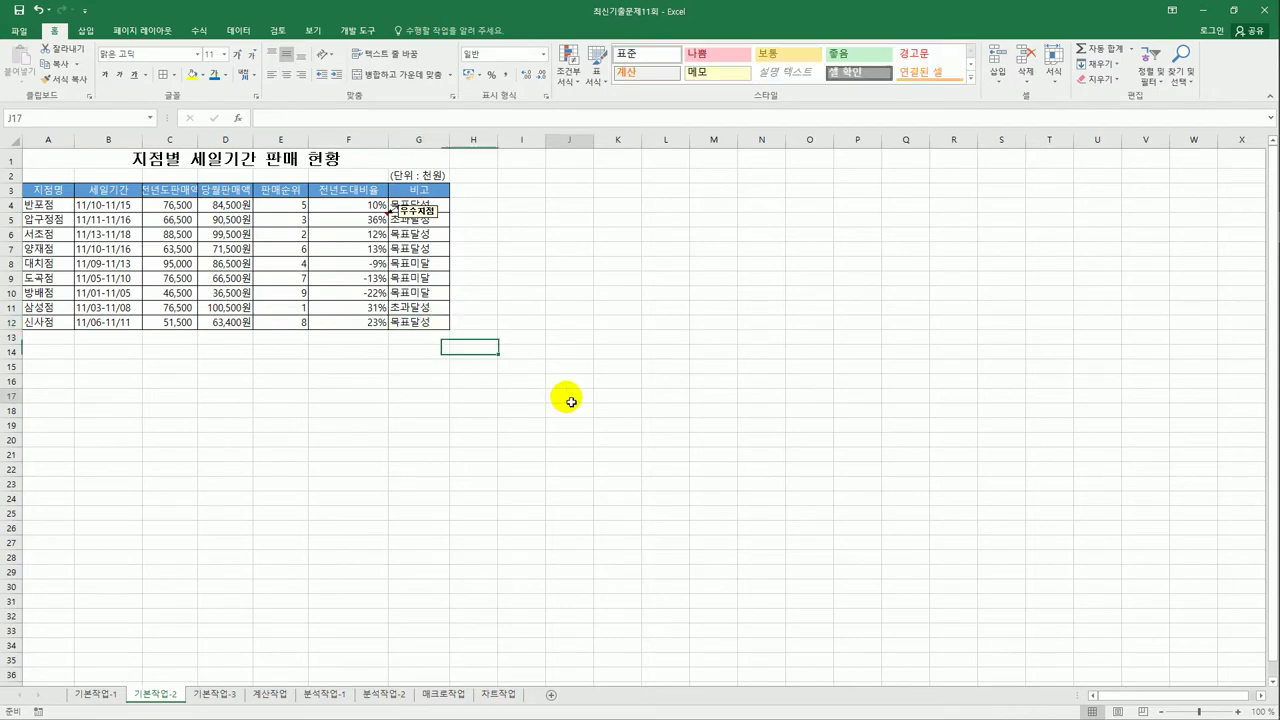
click(570, 399)
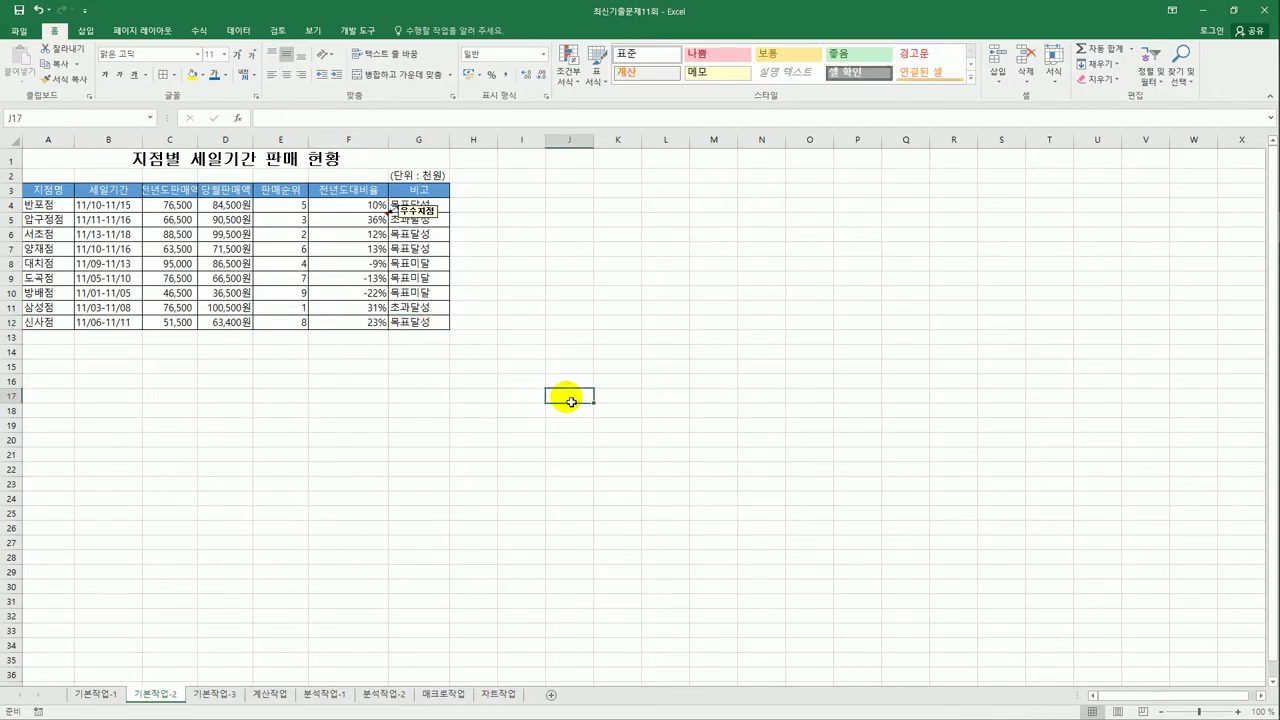
On the 기본작업-3 sheet, copy the 인사고과 and 상여비율 headers from D3 and F3 into A17:B17
click(214, 693)
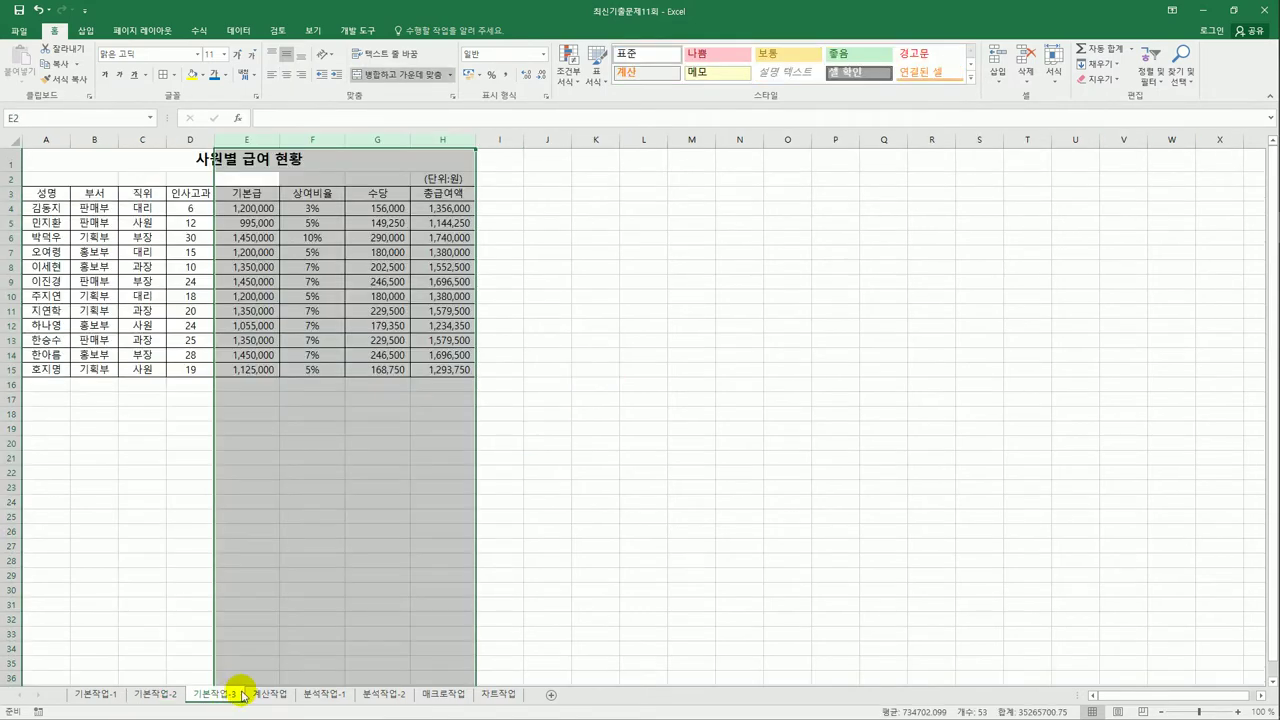
click(600, 530)
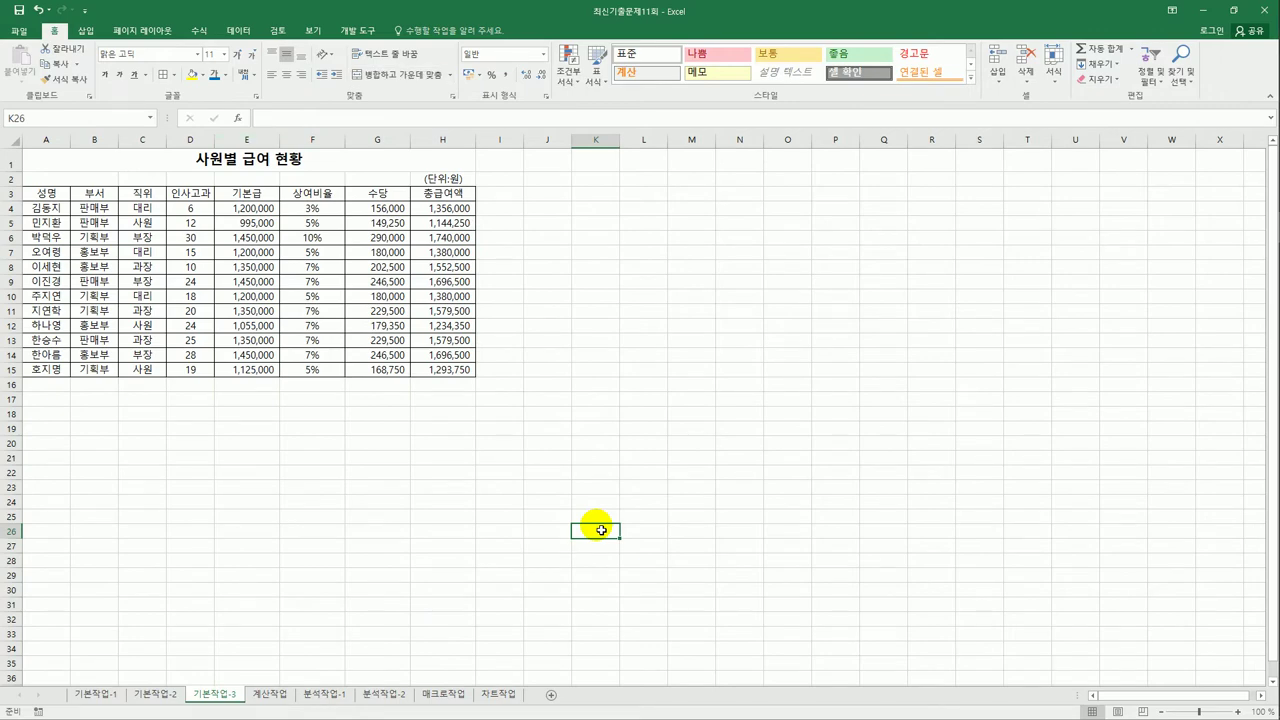
click(195, 199)
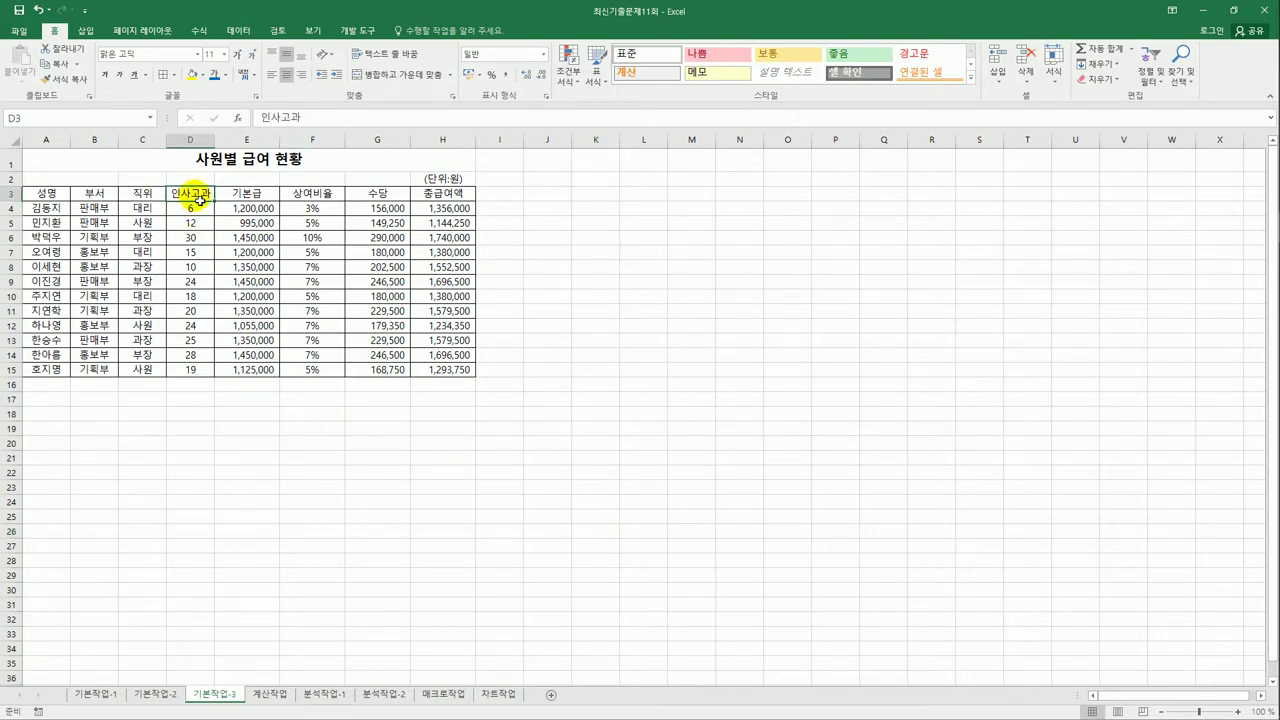
ctrl+click(308, 196)
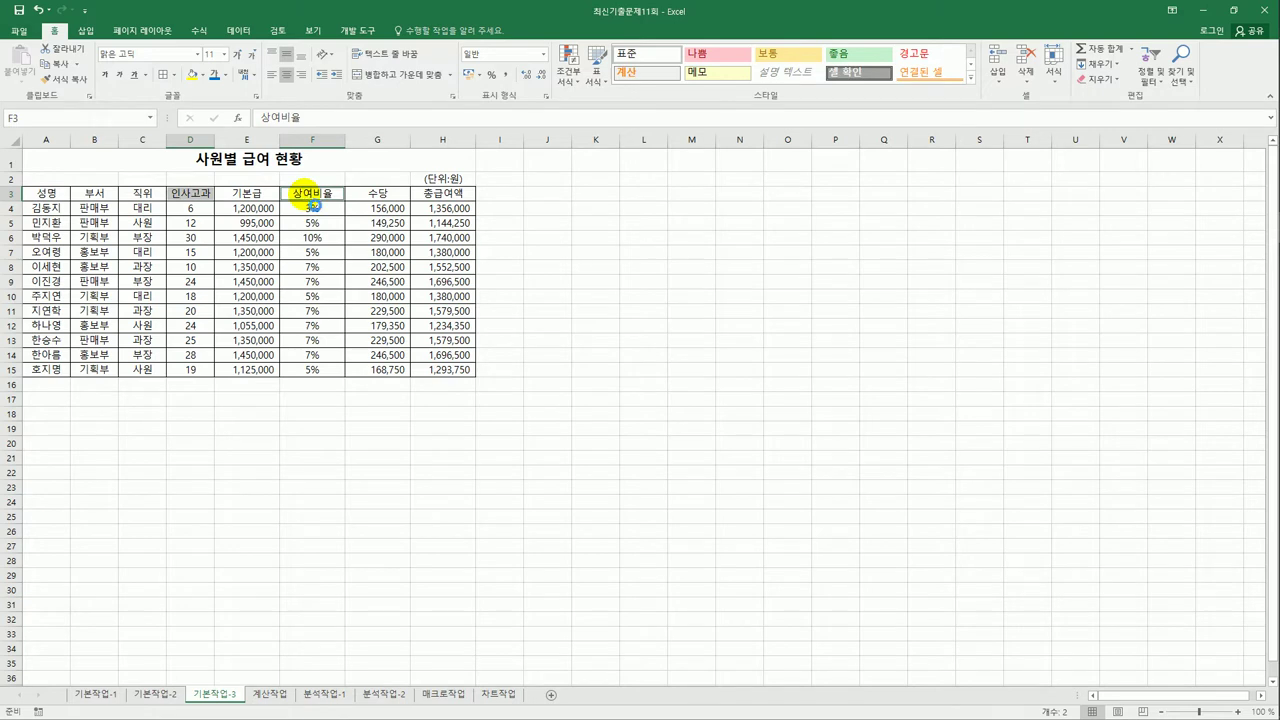
key(ctrl+c)
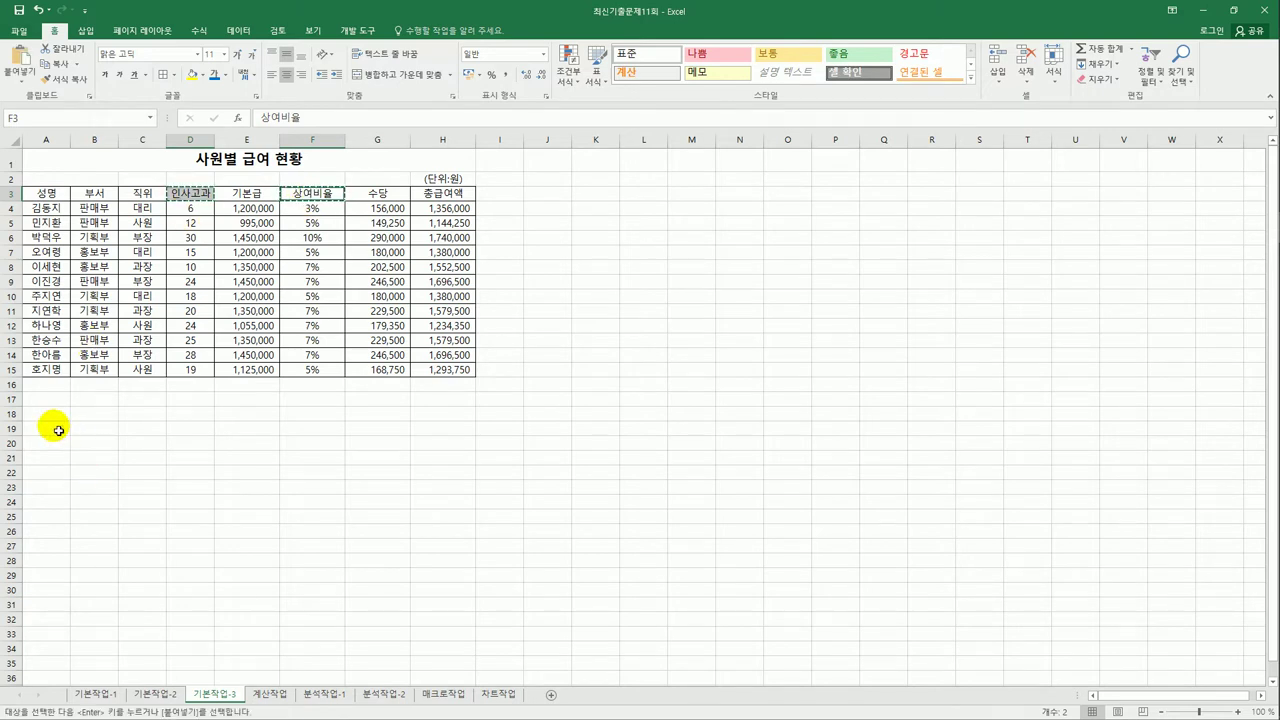
click(60, 408)
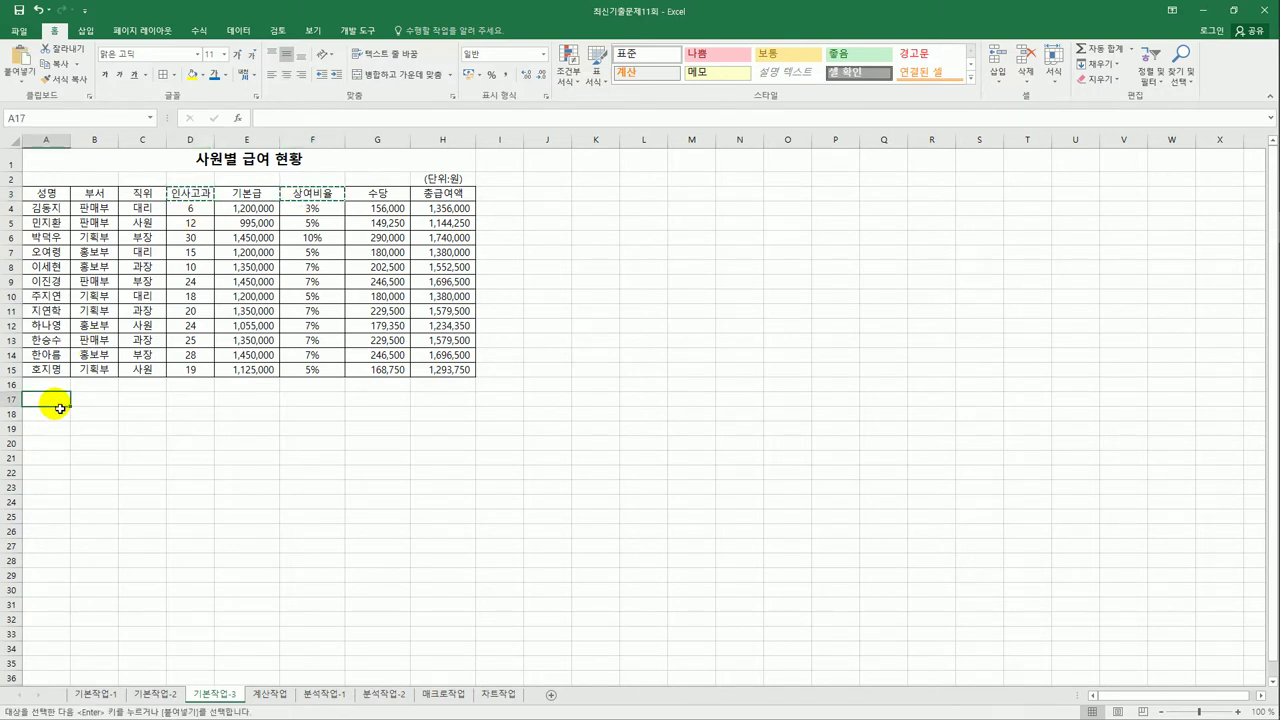
key(ctrl+v)
Enter the filter criteria >=20 in A18 under 인사고과 and >=7% in B18 under 상여비율
key(Down)
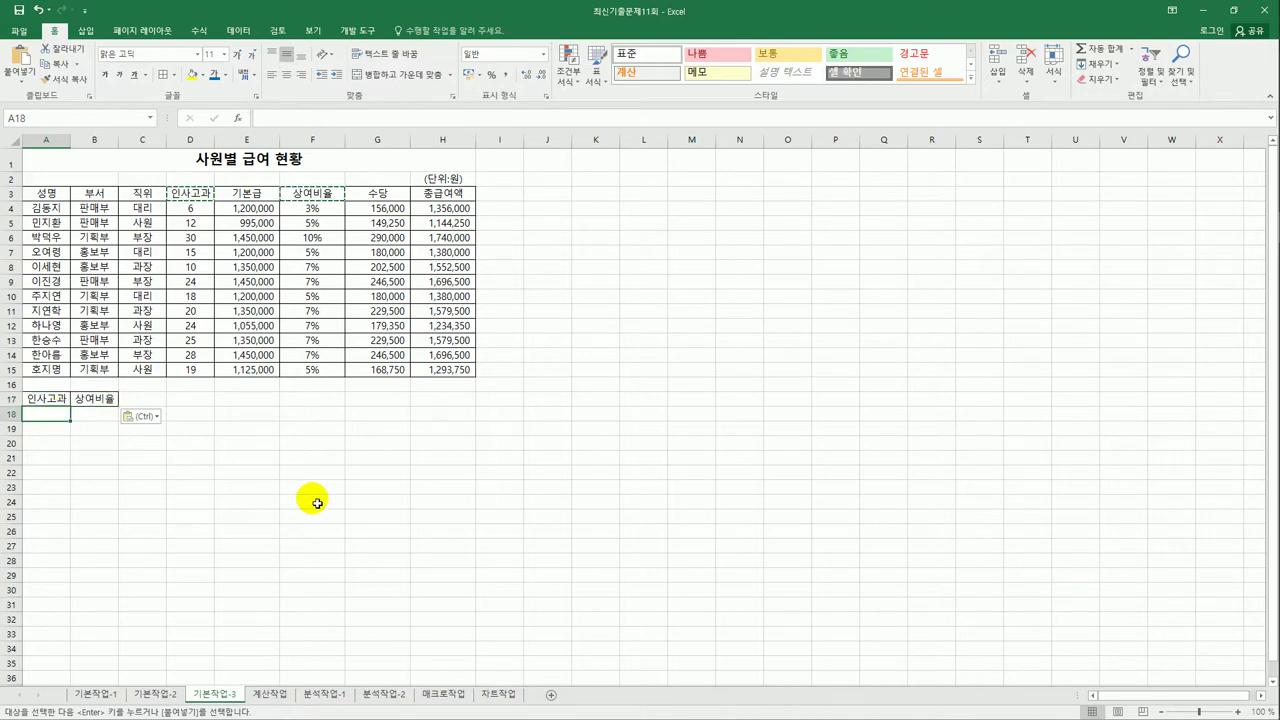
text(>=)
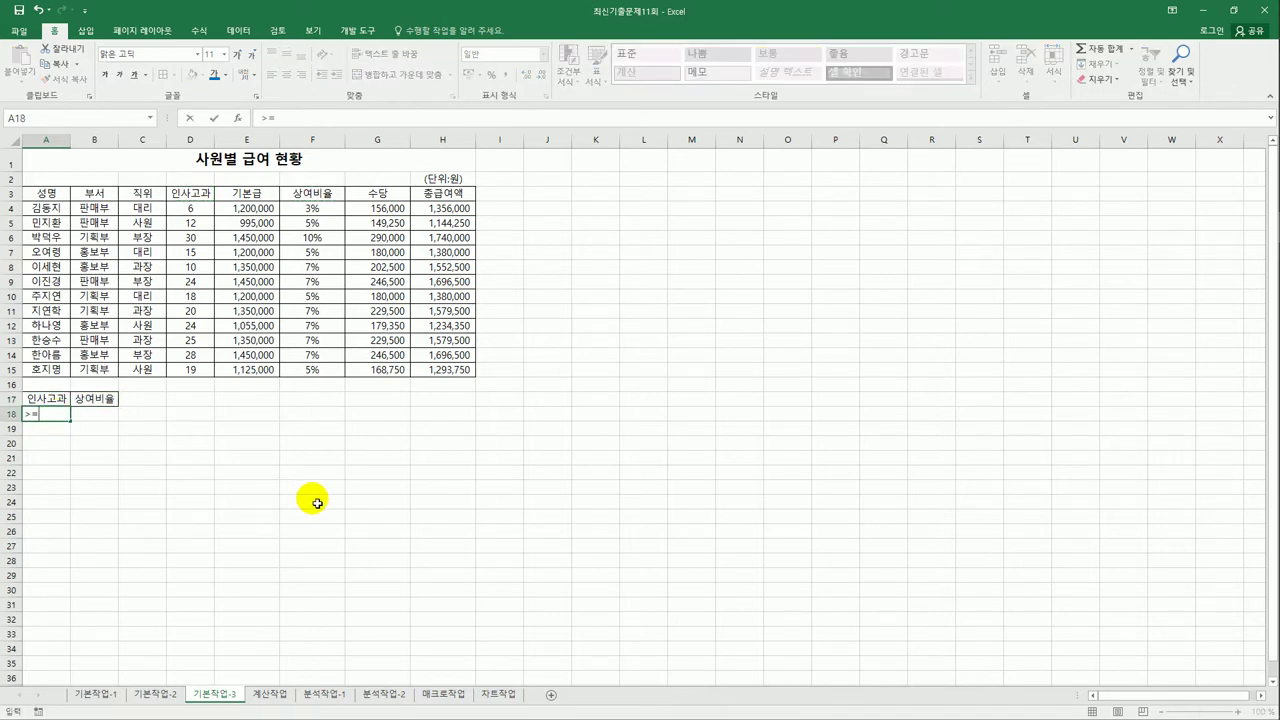
text(20)
key(Return)
key(Up)
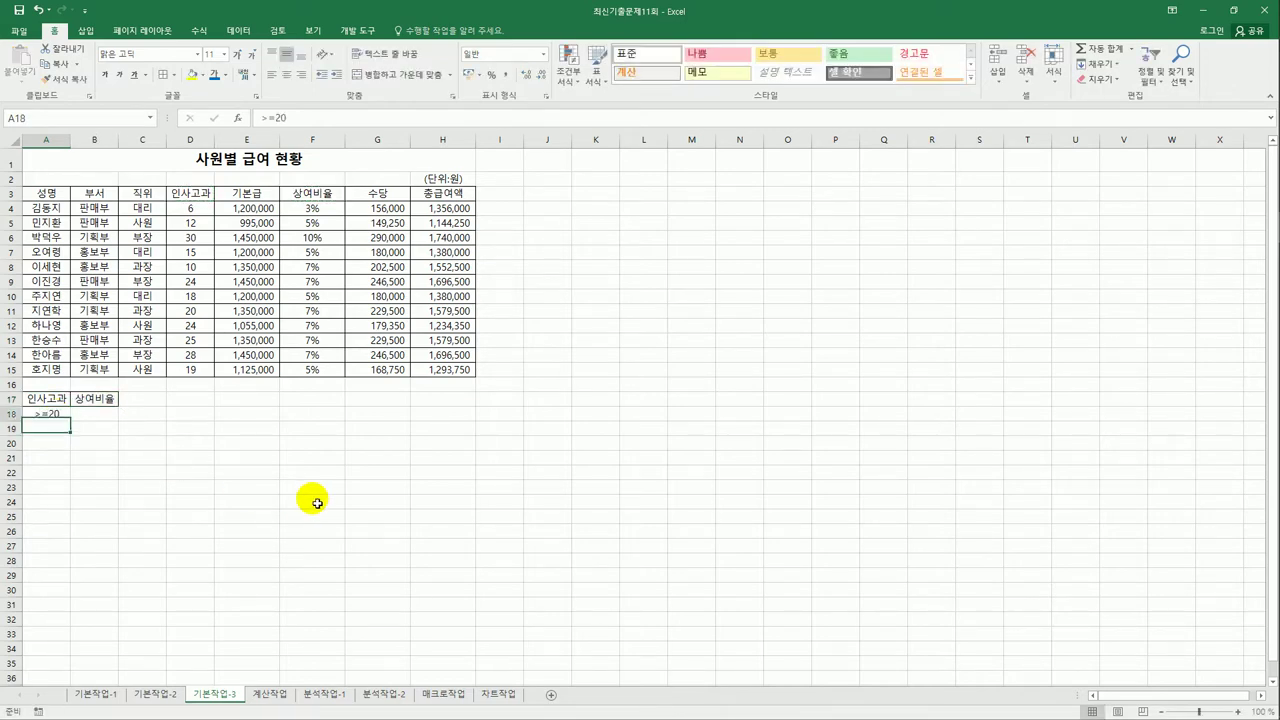
key(Right)
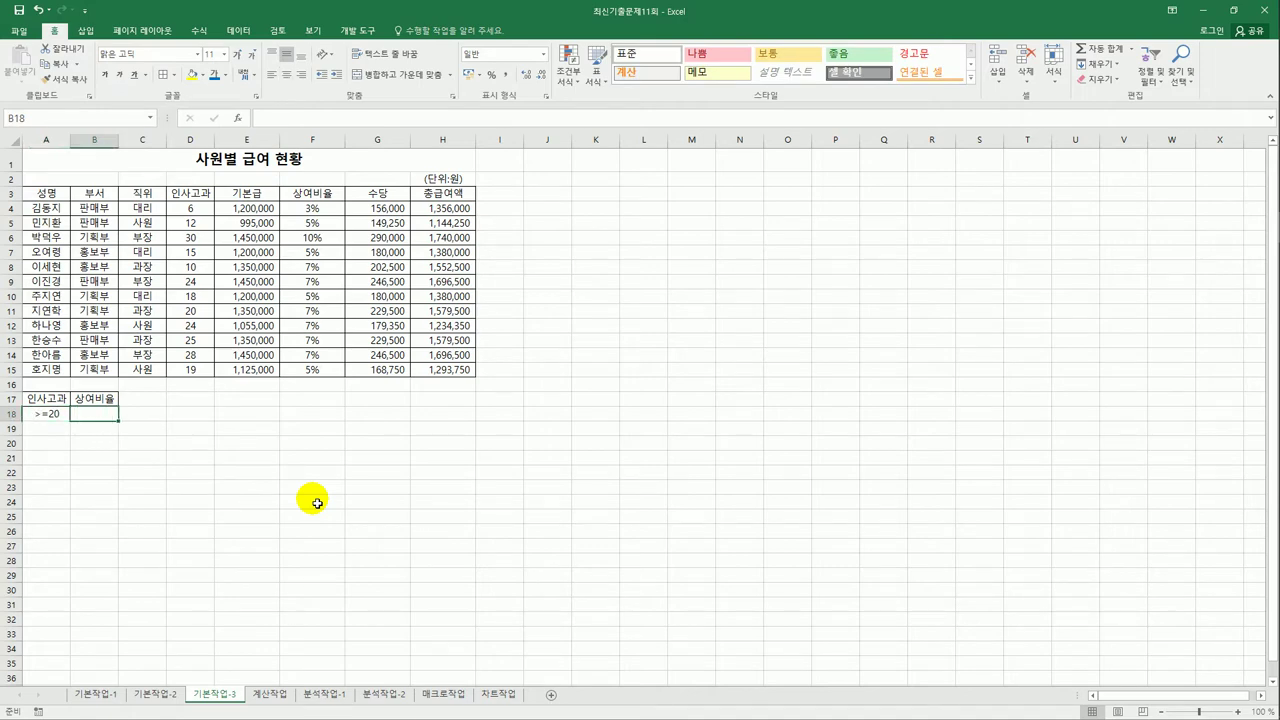
text(>-)
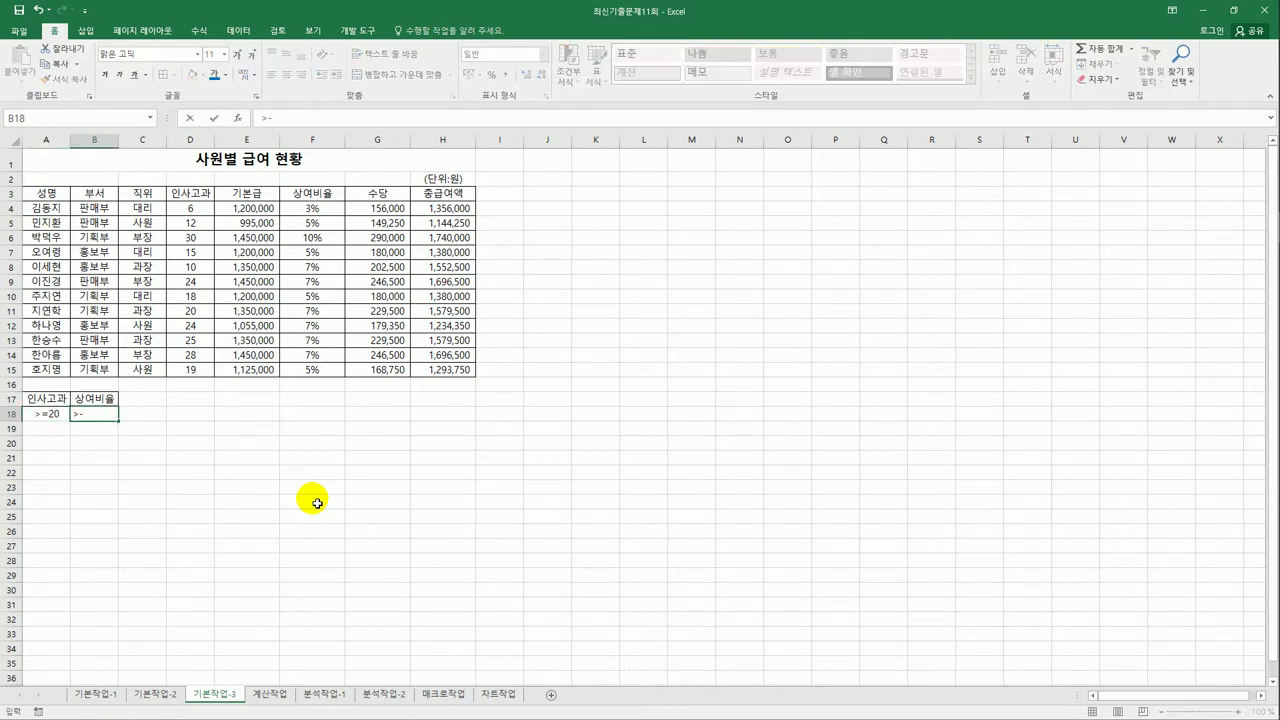
text(7%)
key(Return)
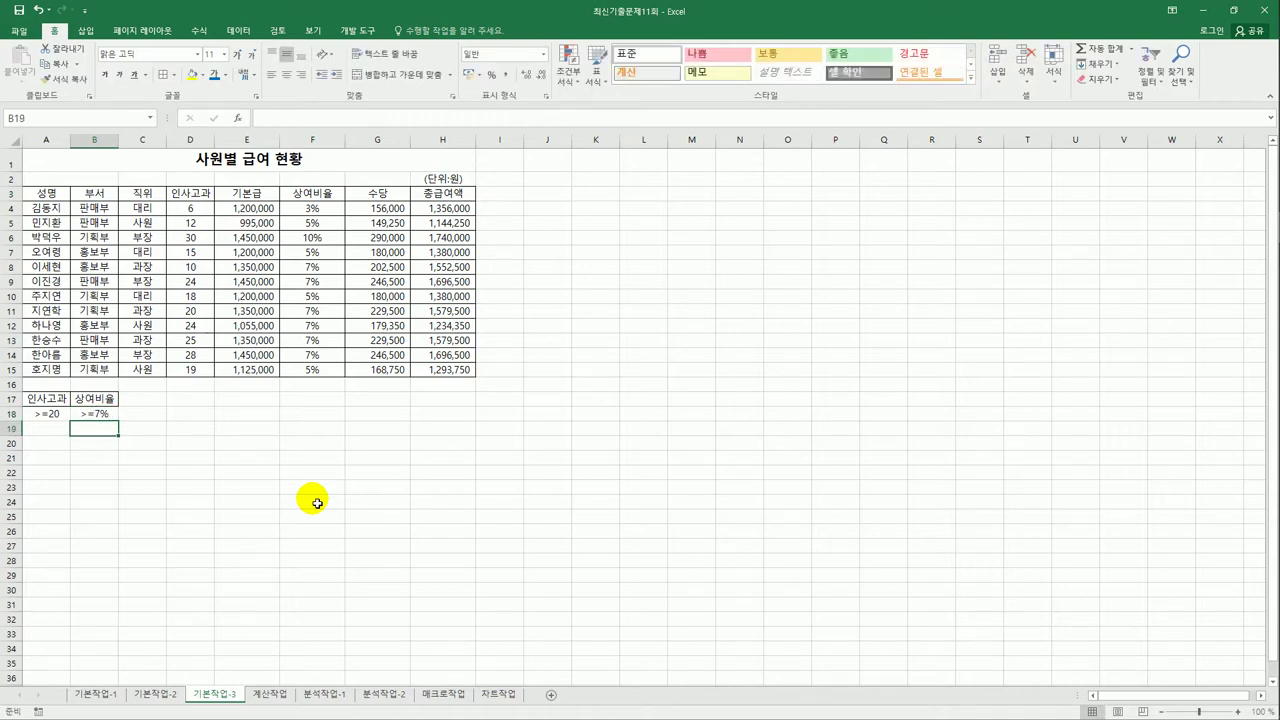
Start an advanced filter on the salary table and set its list range to A3:H15
click(254, 270)
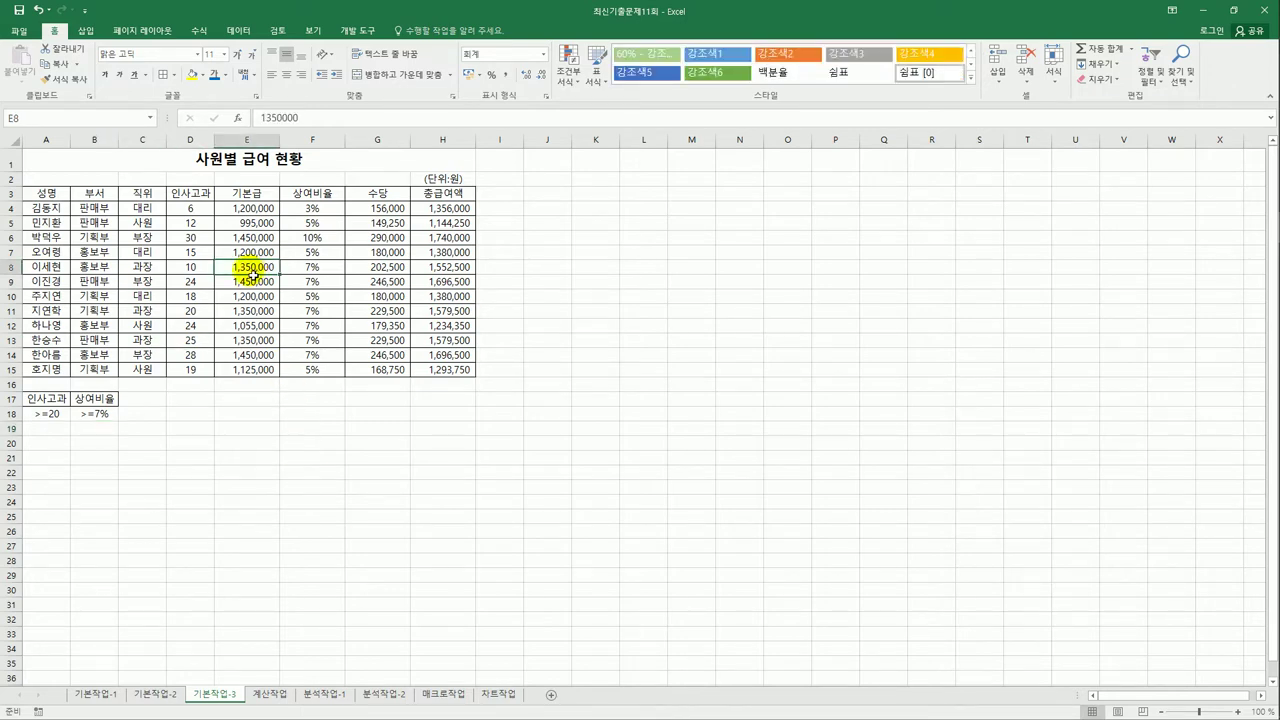
click(232, 31)
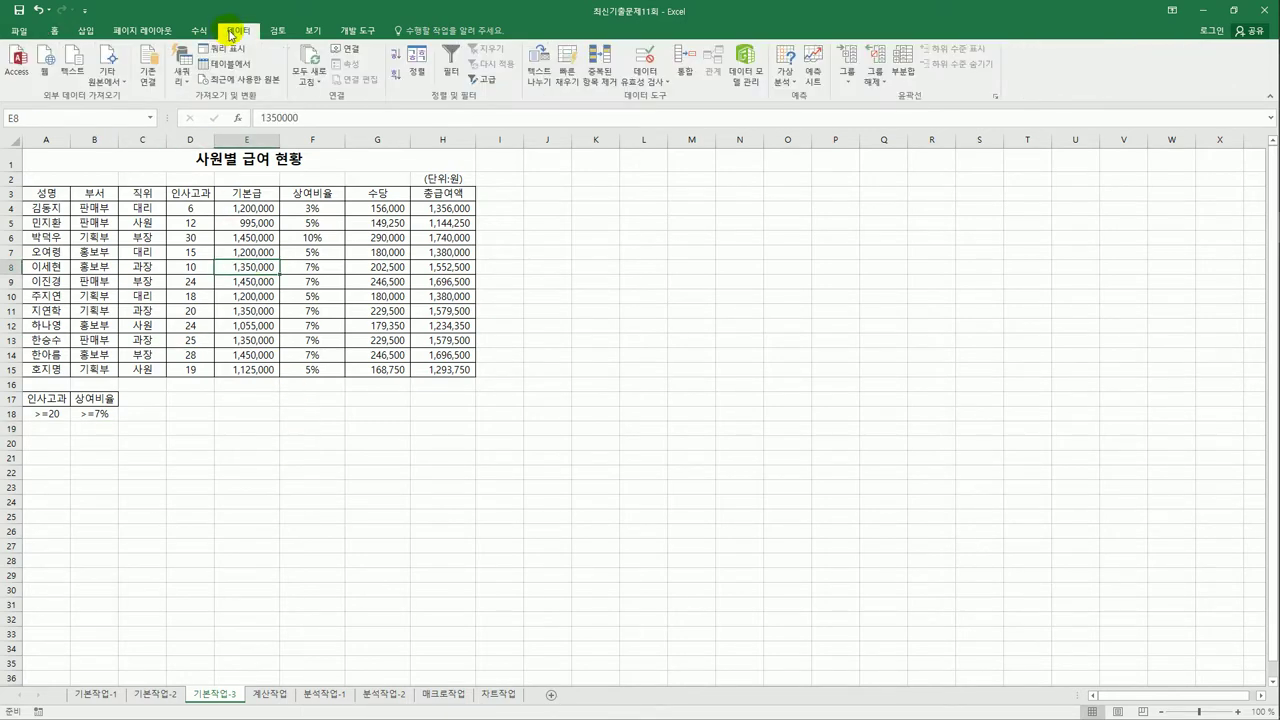
click(485, 80)
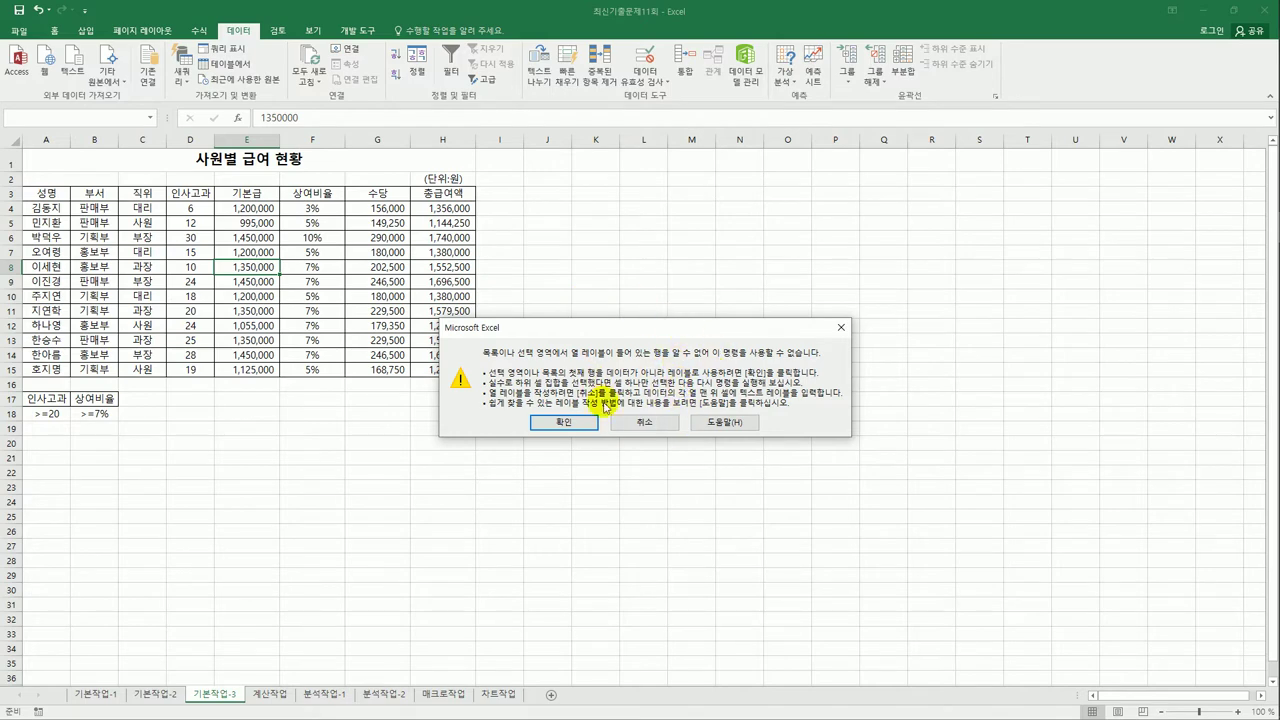
click(555, 422)
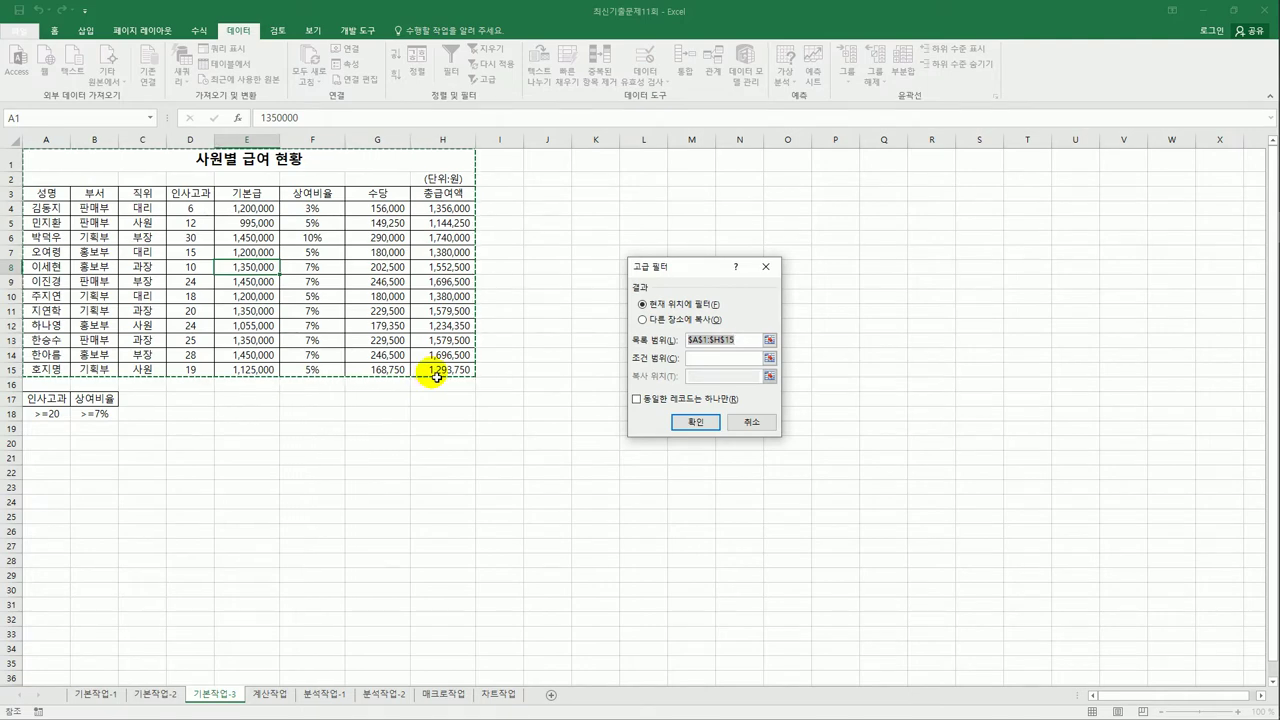
drag(46, 196, 425, 373)
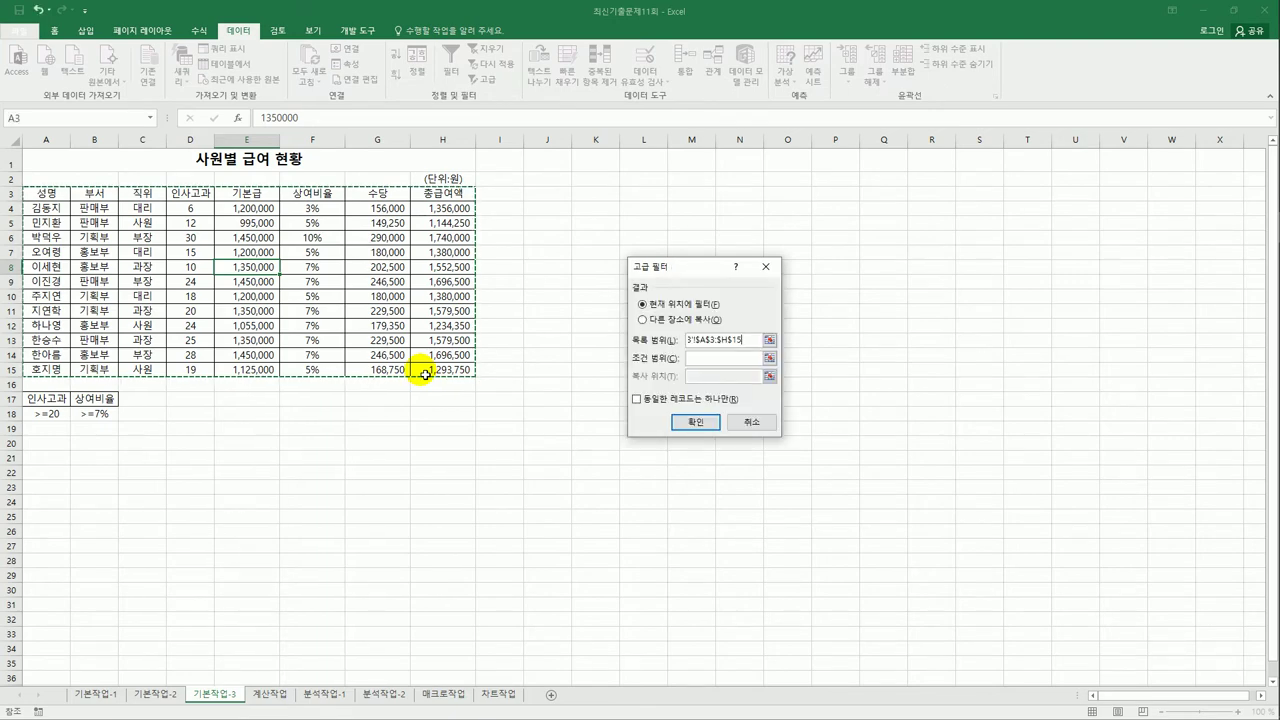
drag(684, 267, 585, 233)
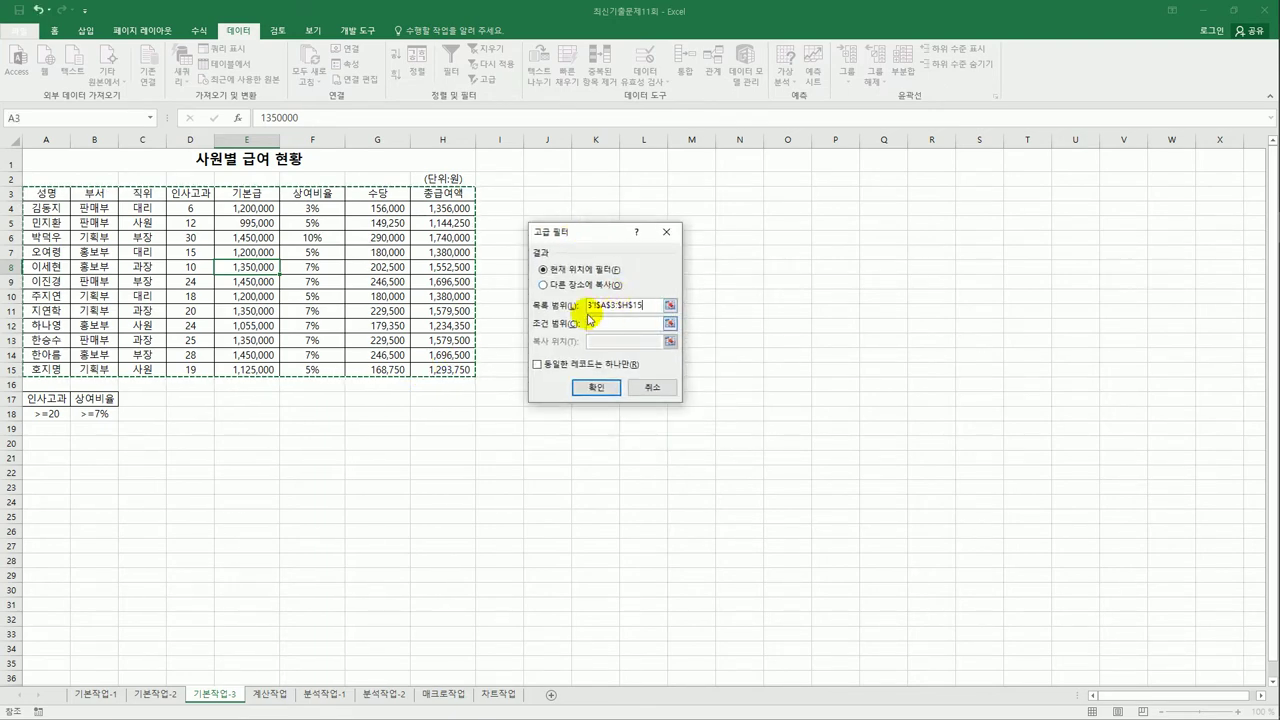
Run the advanced filter with criteria range A17:B18, copying the results to another location starting at A20
click(623, 325)
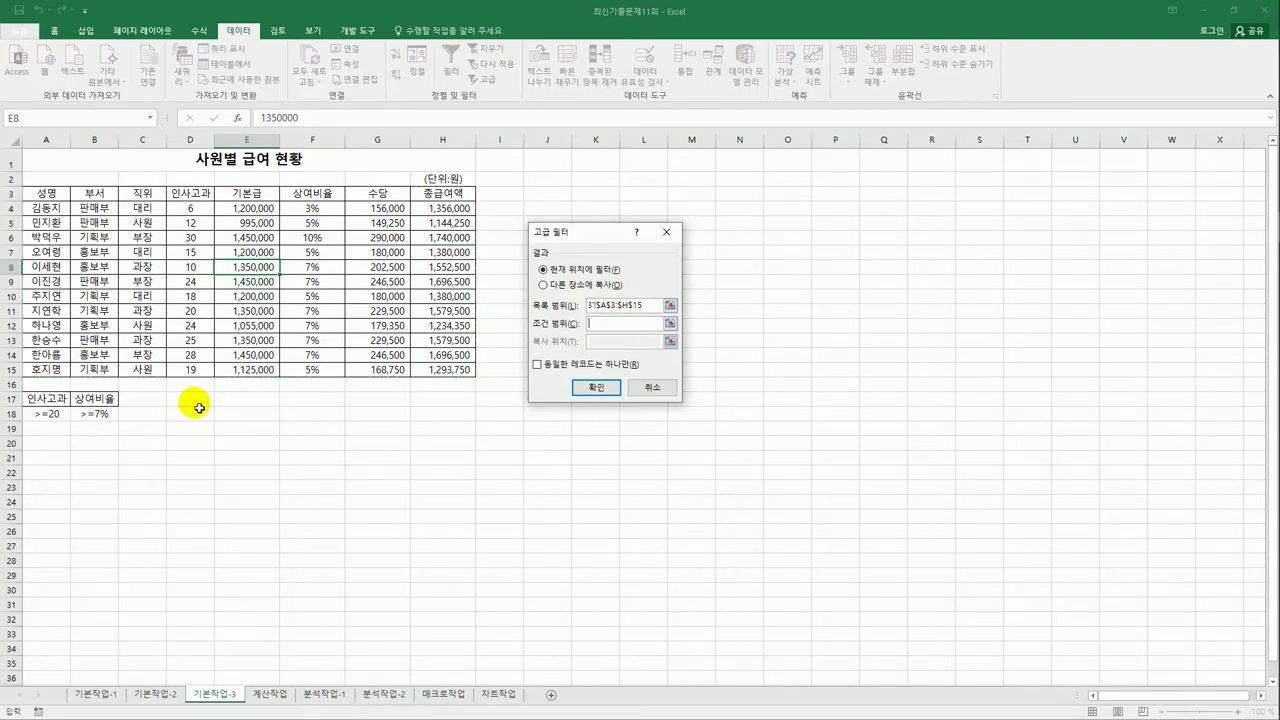
drag(50, 399, 95, 416)
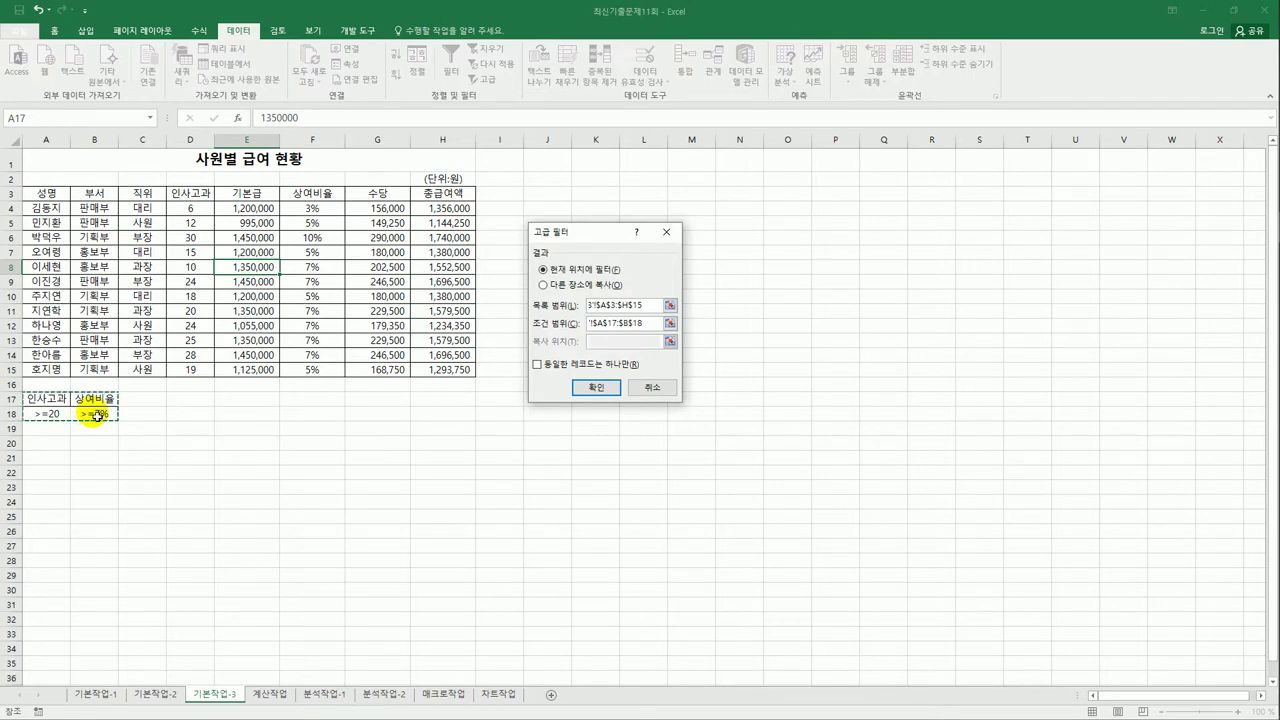
click(543, 285)
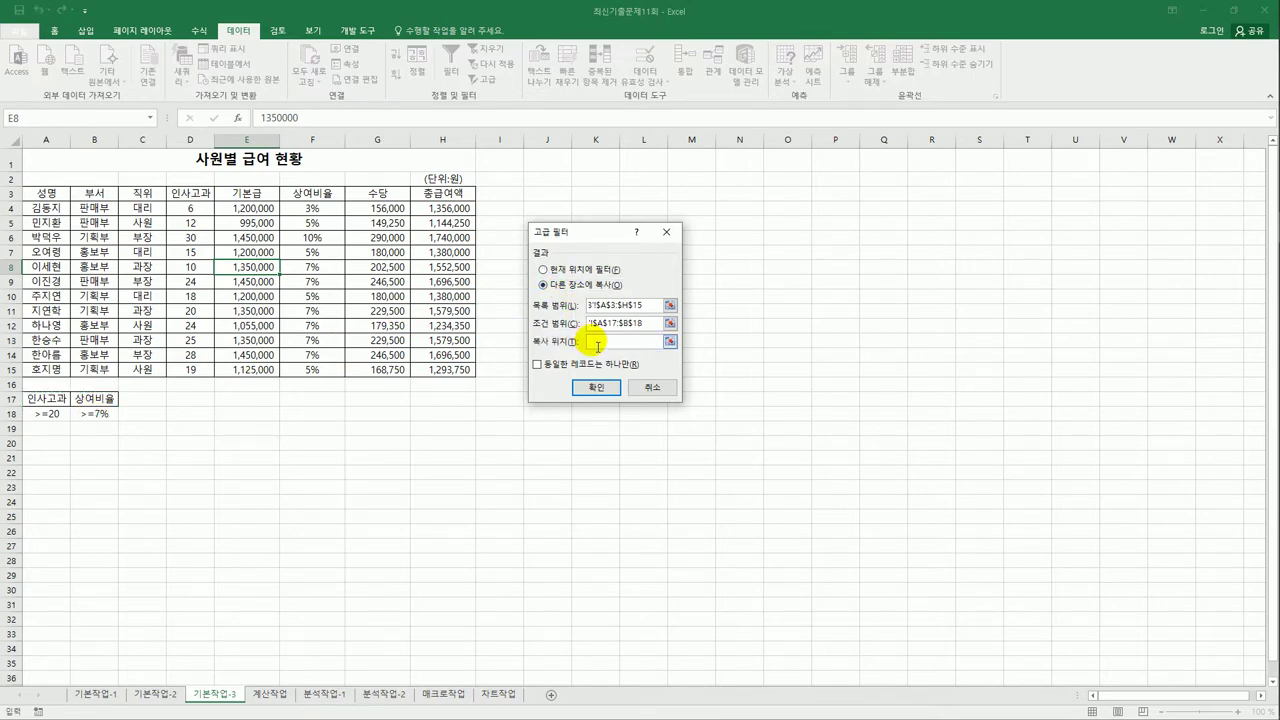
click(47, 452)
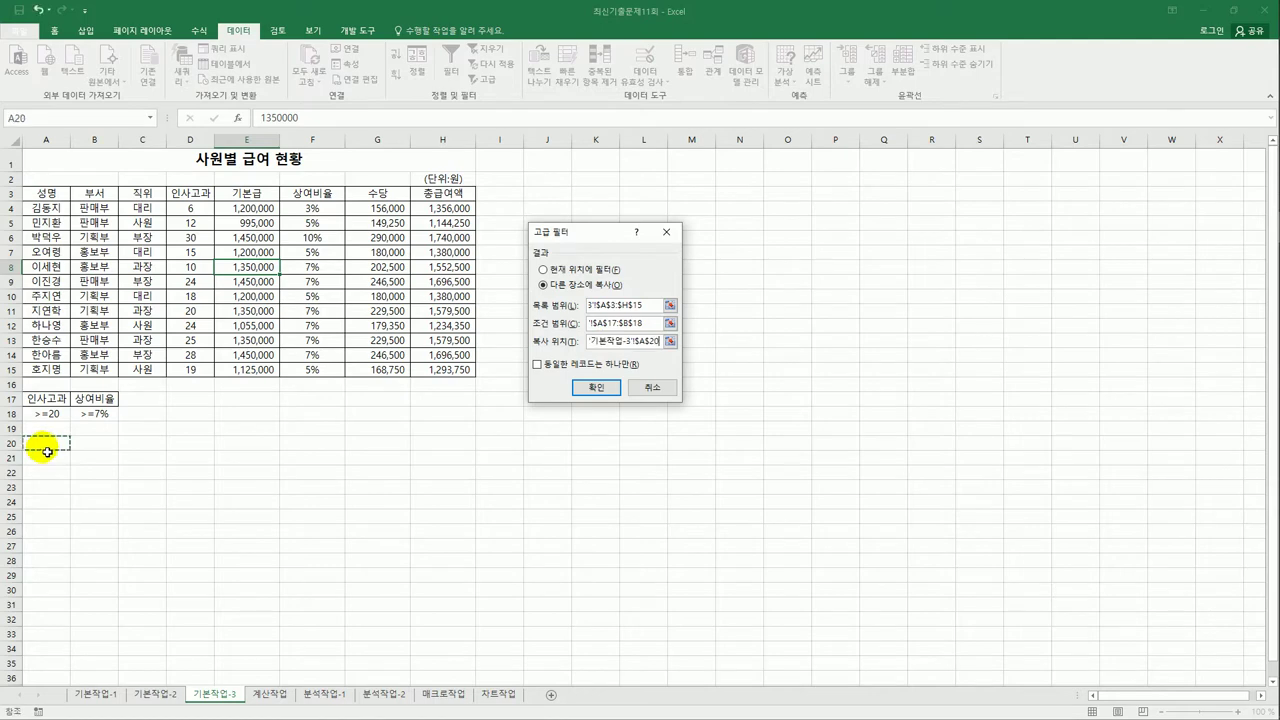
click(590, 389)
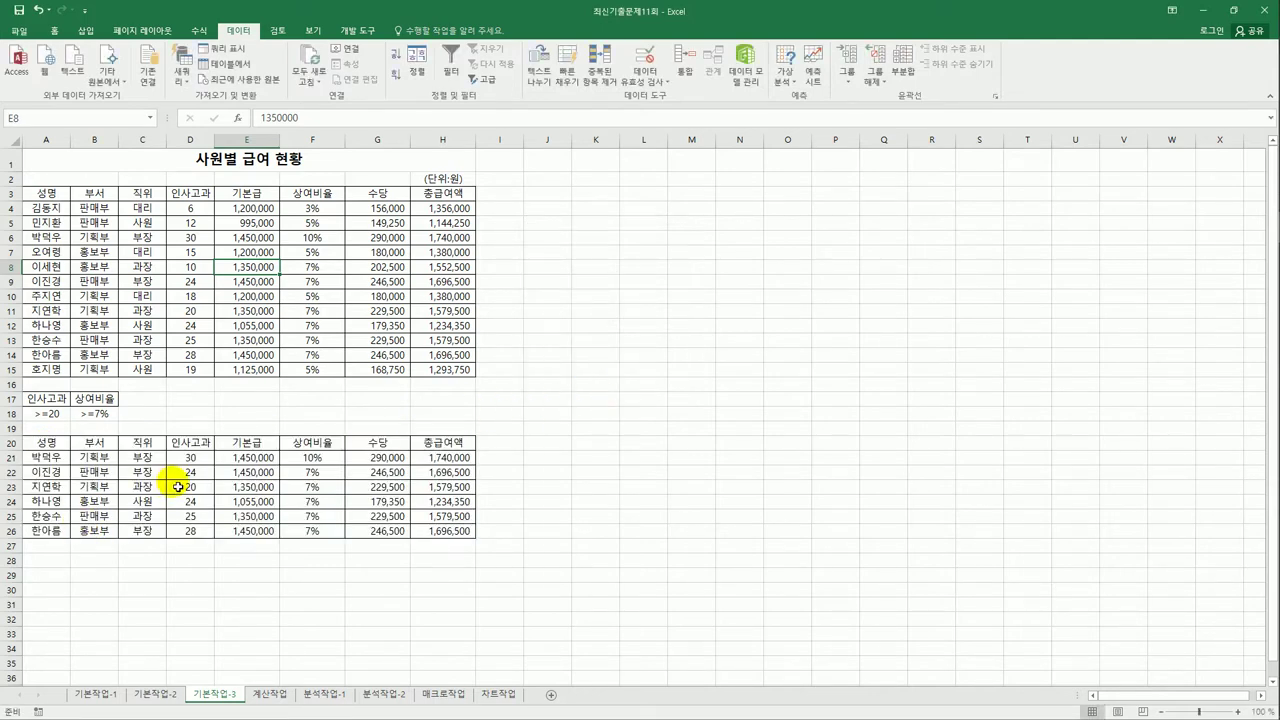
Check the 인사고과 and 상여비율 values in the extracted records at D21:D26 and F21:F26
drag(190, 457, 198, 541)
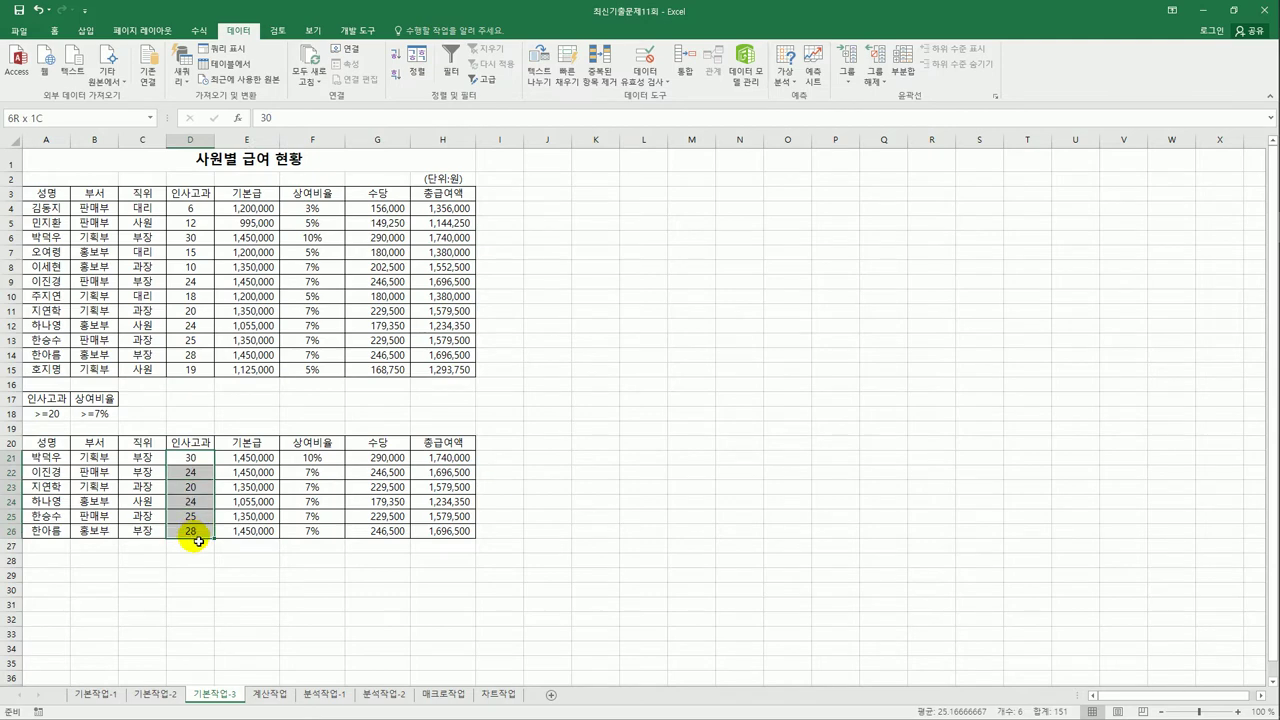
drag(328, 458, 331, 533)
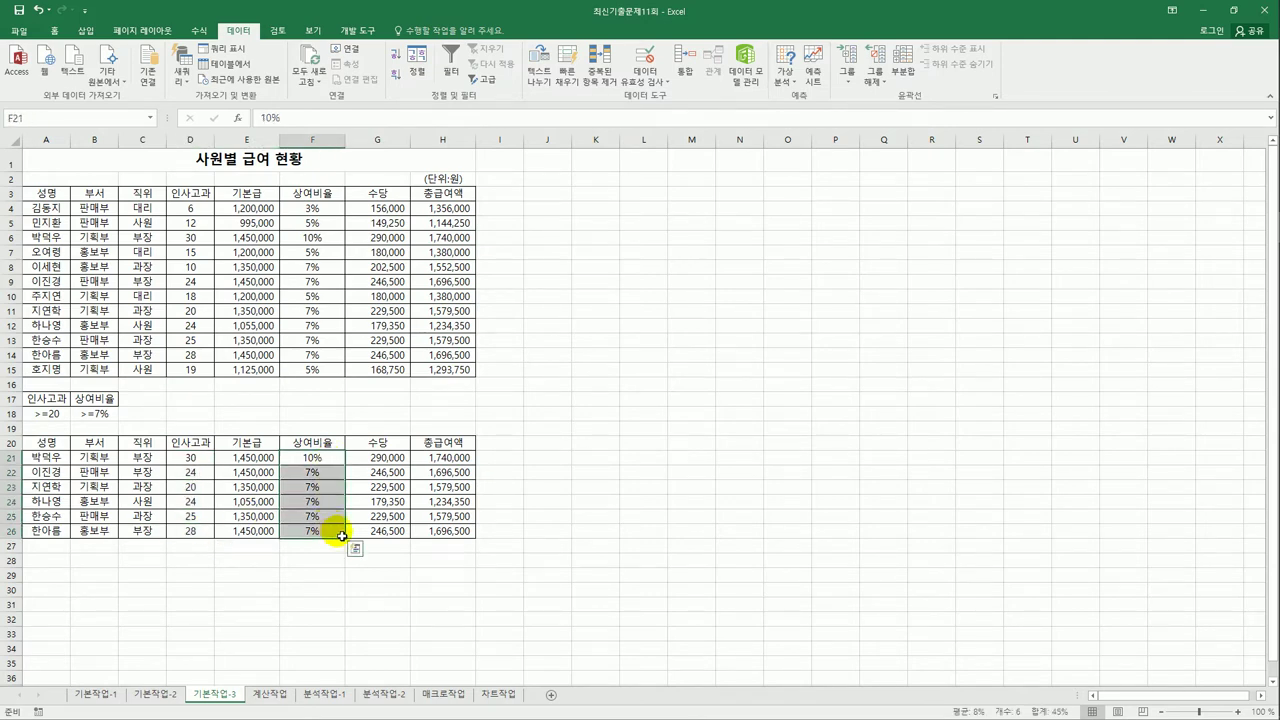
click(620, 497)
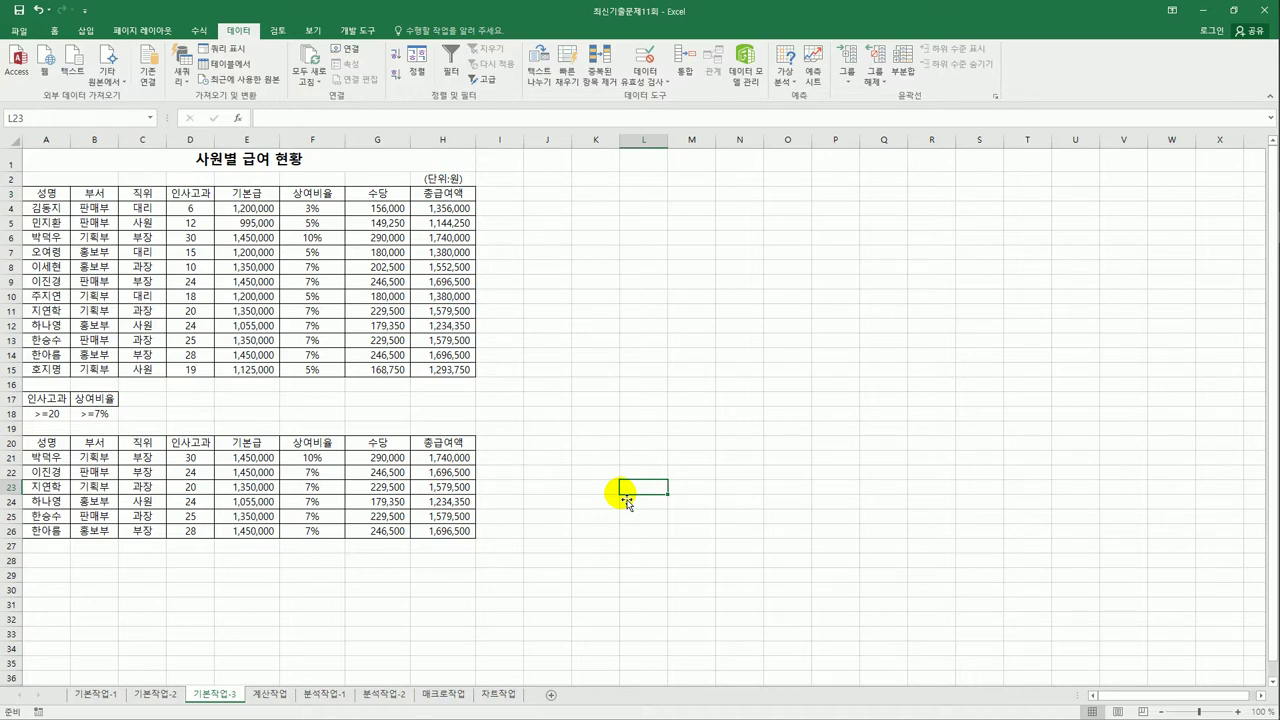
On the 계산작업 sheet, start a COUNTIFS formula in B11 with range B3:B10 and the criterion ">=80"
click(260, 693)
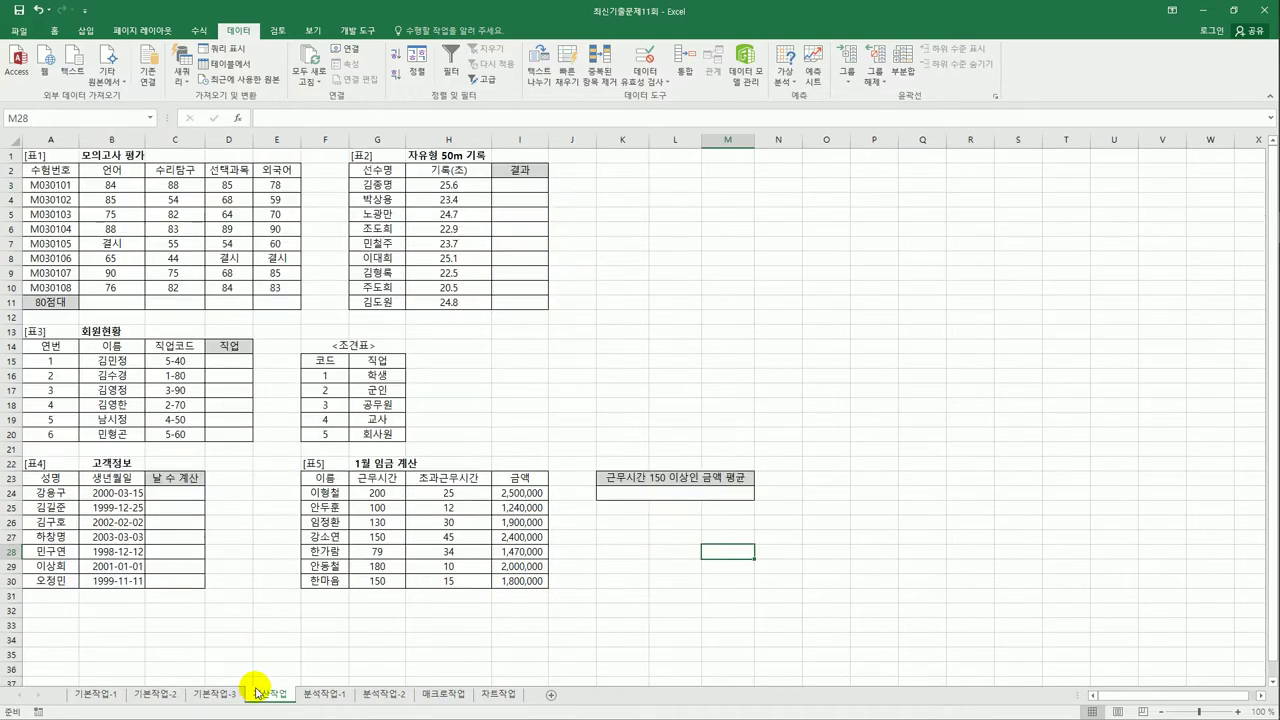
click(136, 310)
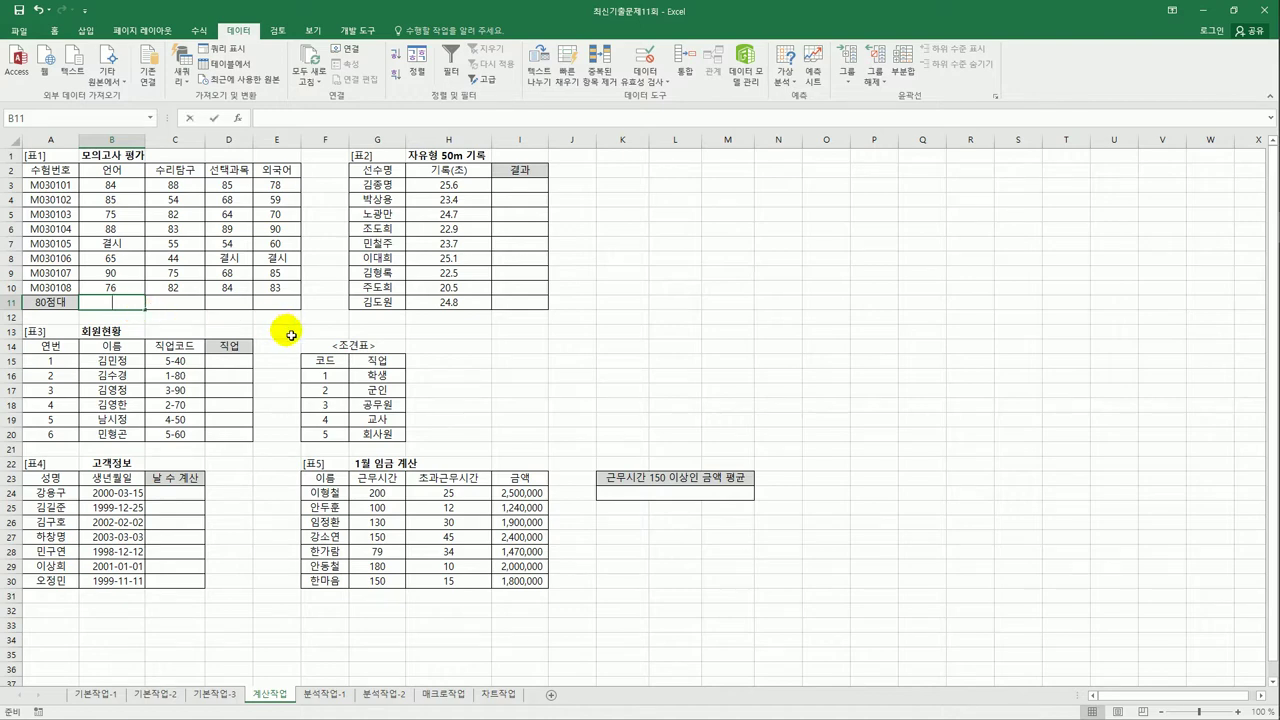
text(=cou)
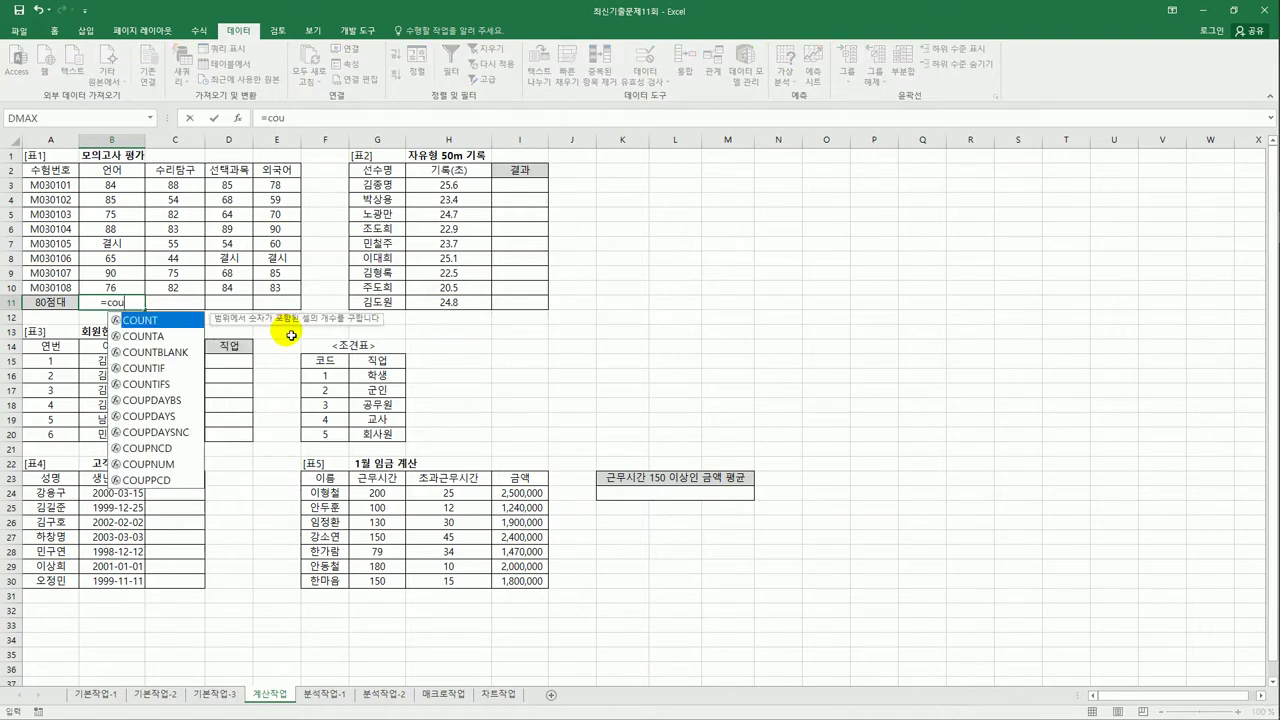
text(n)
key(Down)
key(Down)
key(Down)
key(Down)
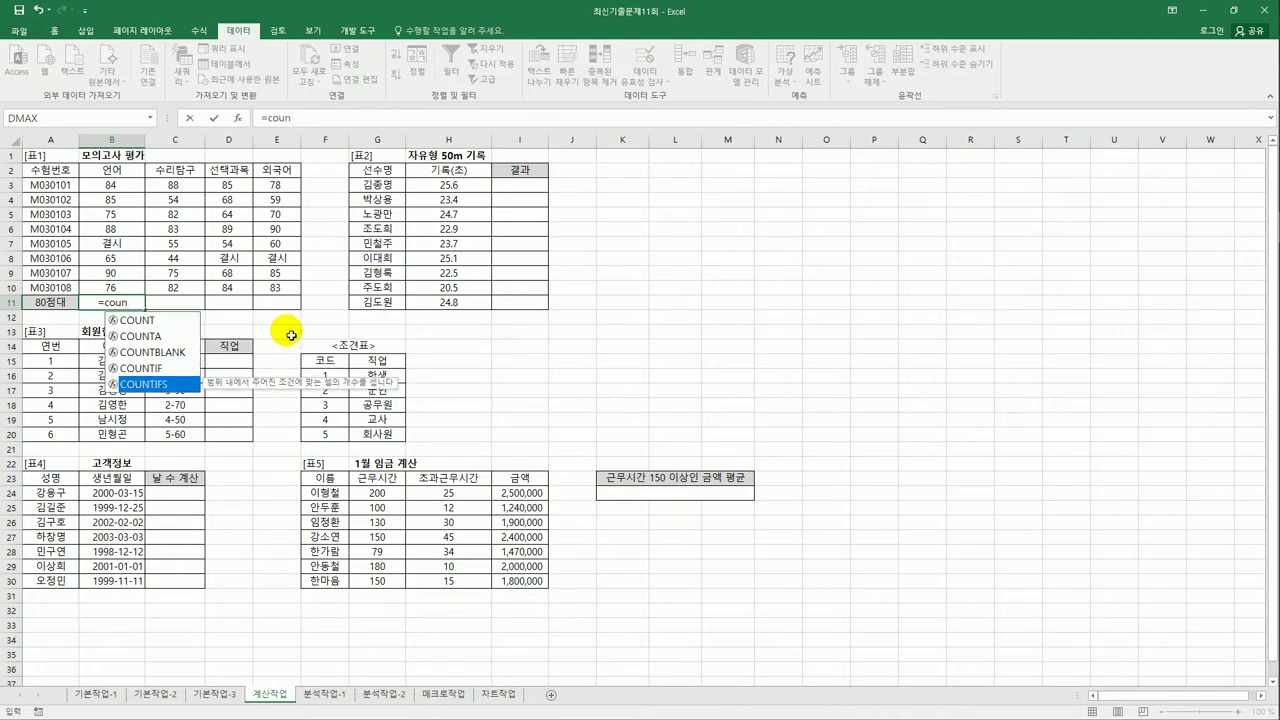
key(Tab)
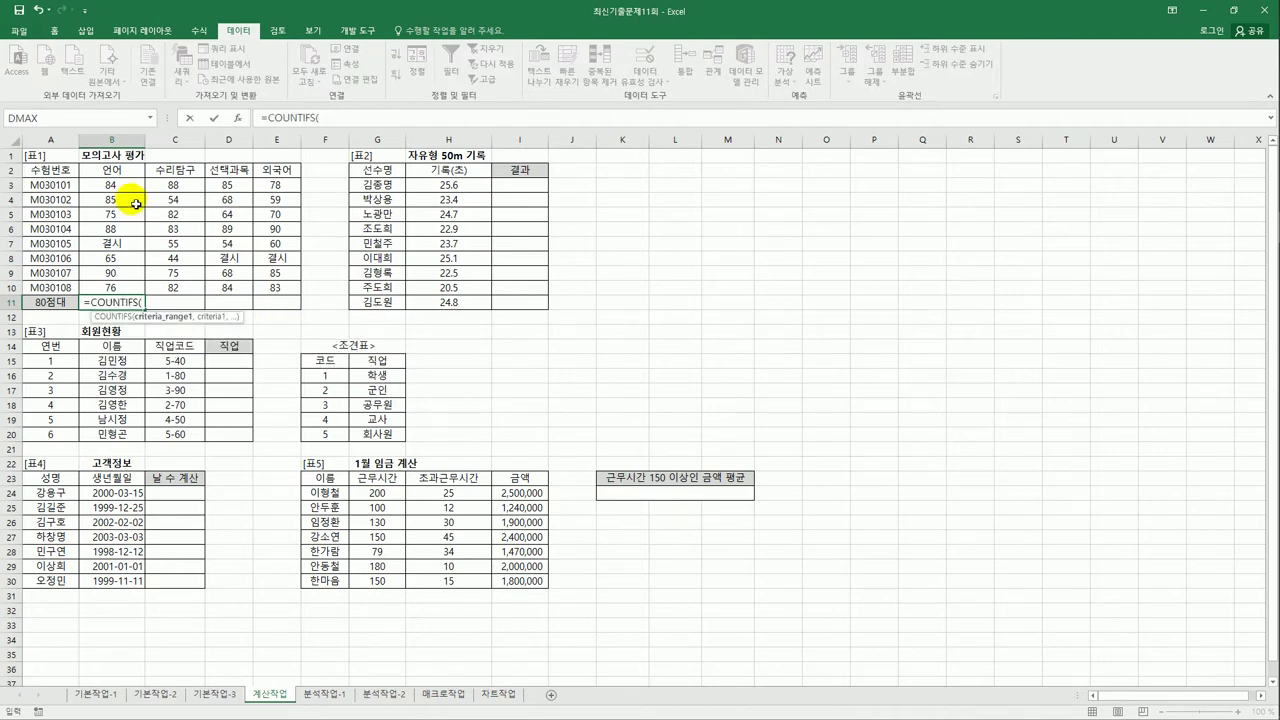
drag(131, 184, 130, 288)
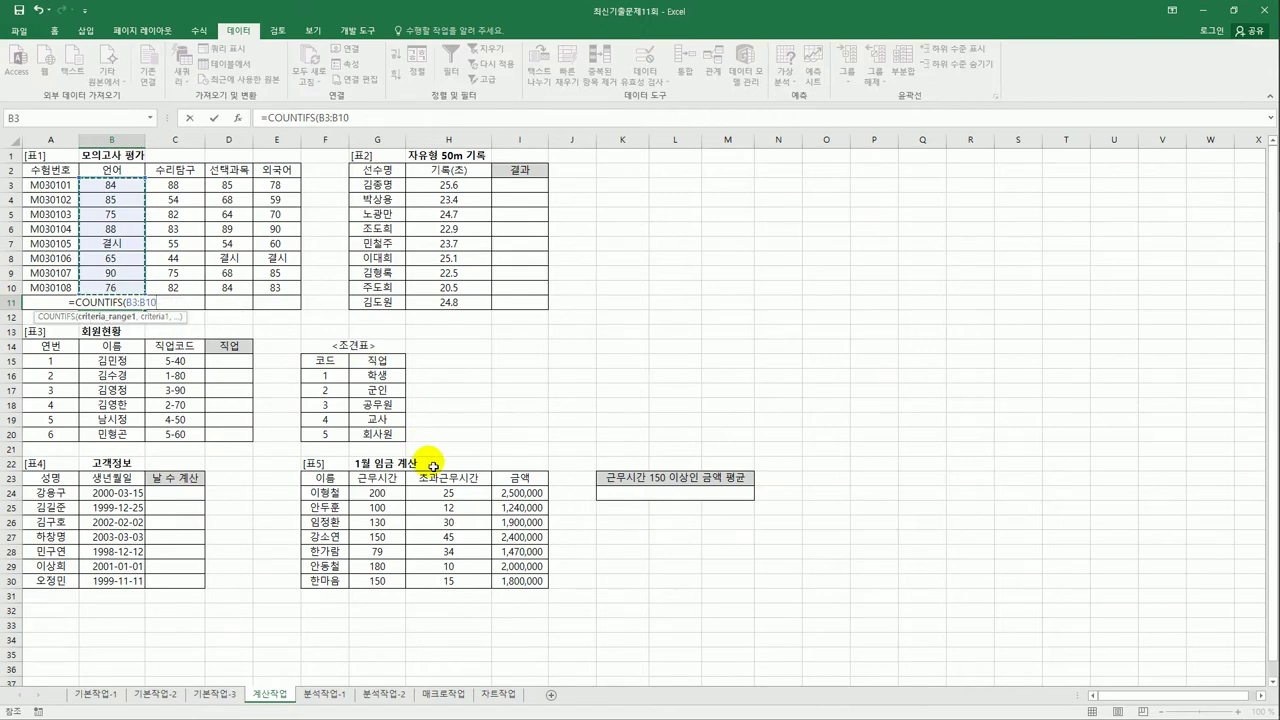
text(,")
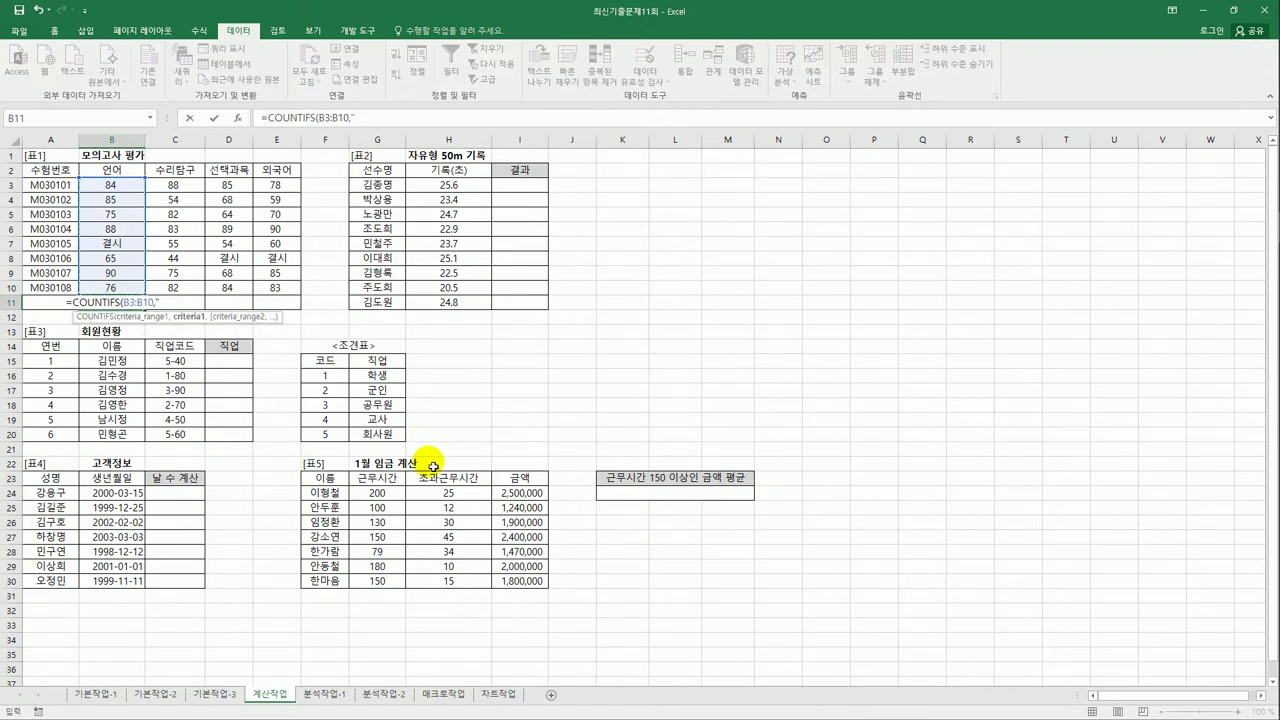
text(>=8)
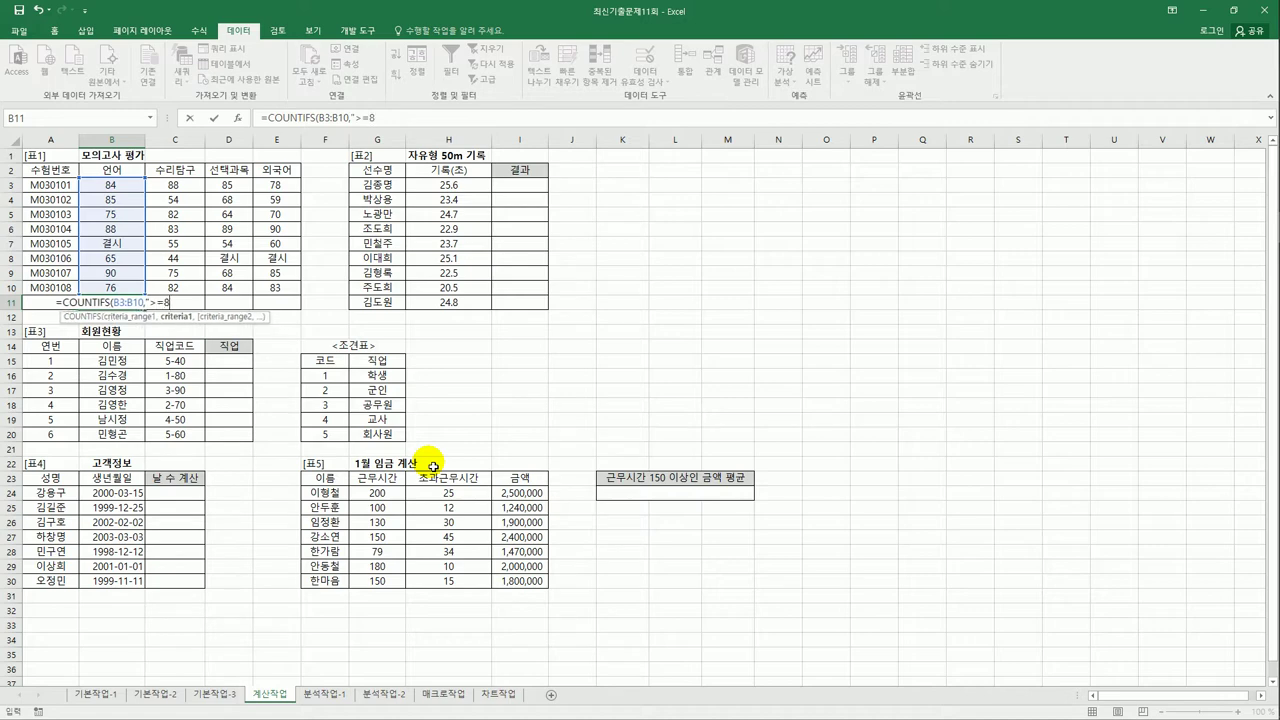
text(0",)
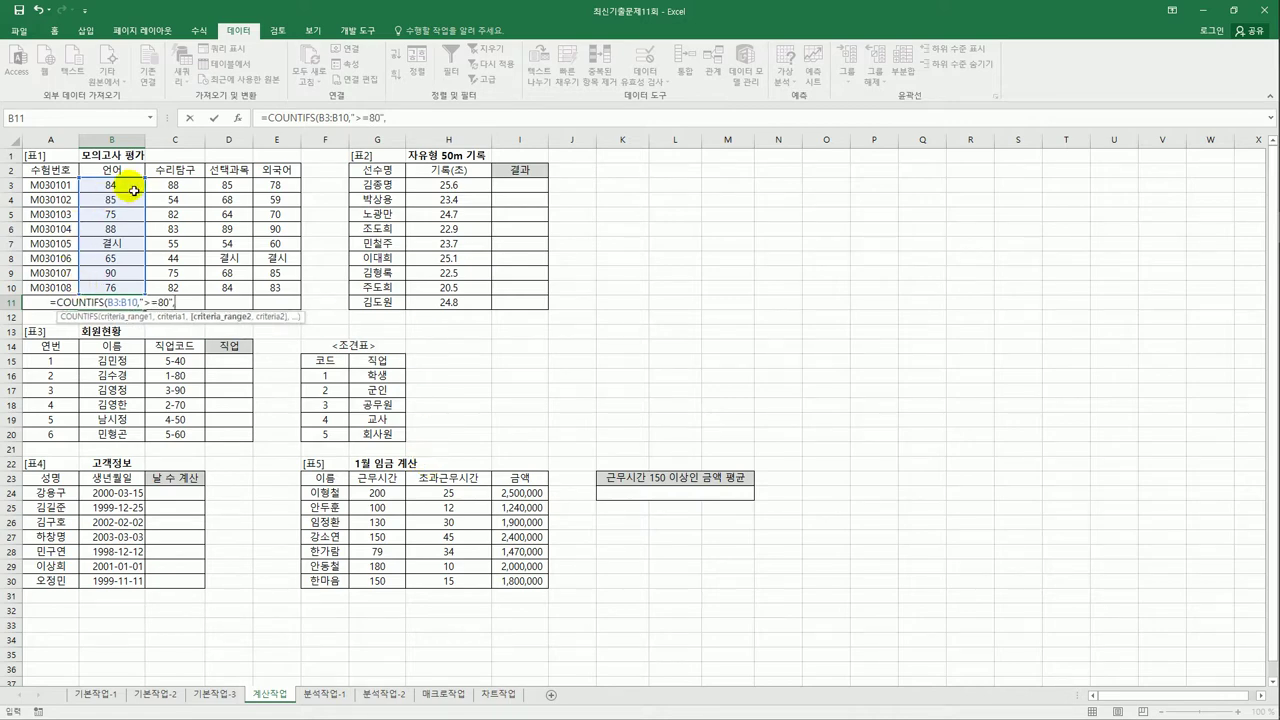
Complete the COUNTIFS formula in B11 with a second condition of "<90" on B3:B10
drag(129, 188, 125, 290)
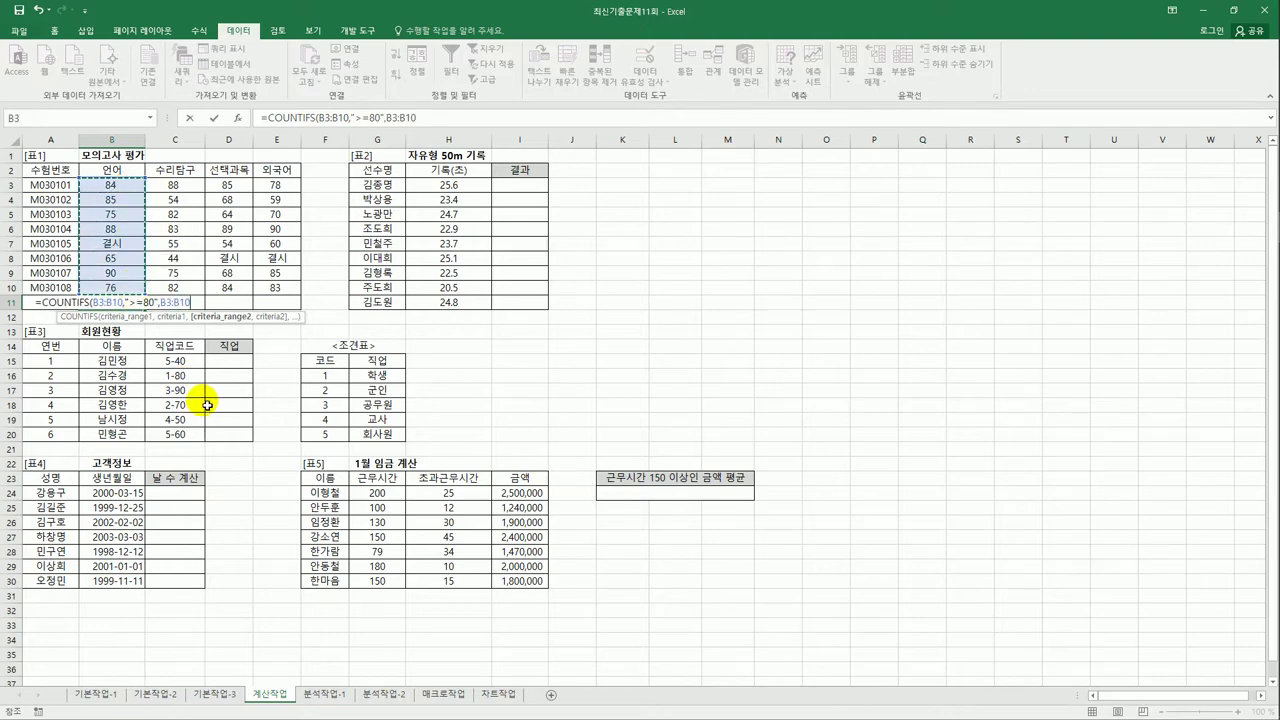
text(,)
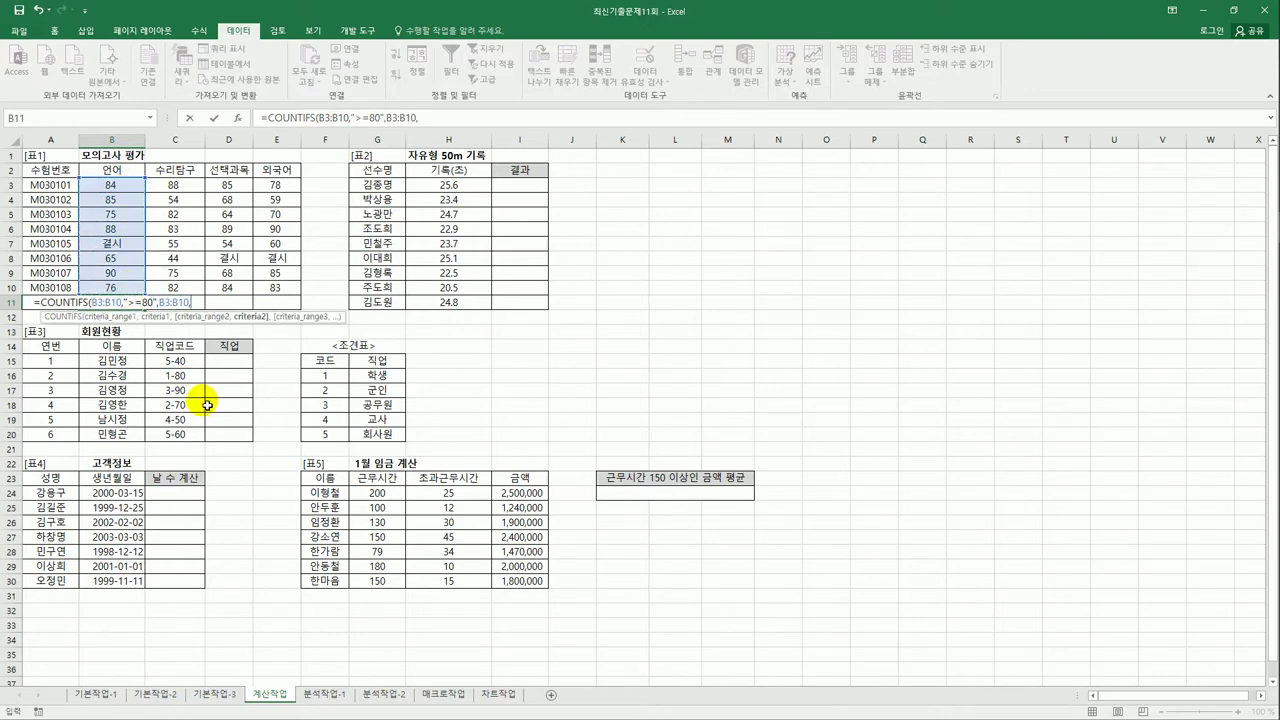
text("<90)
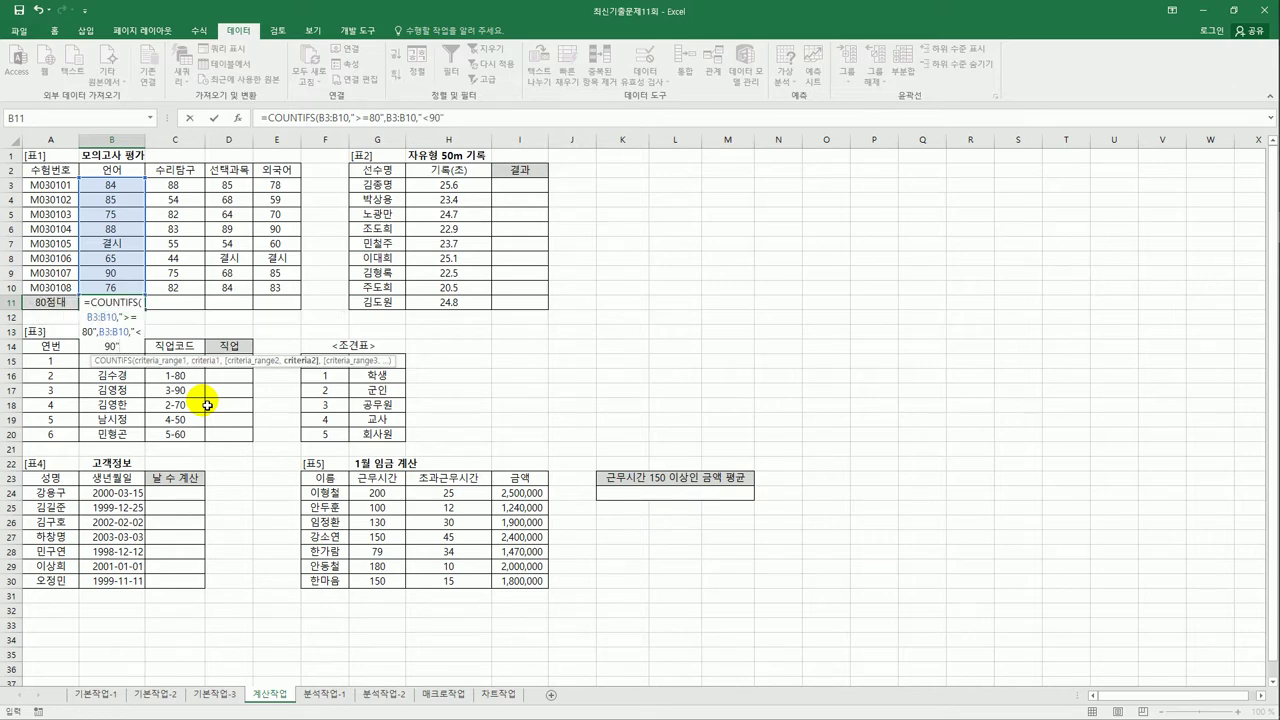
text("))
key(Return)
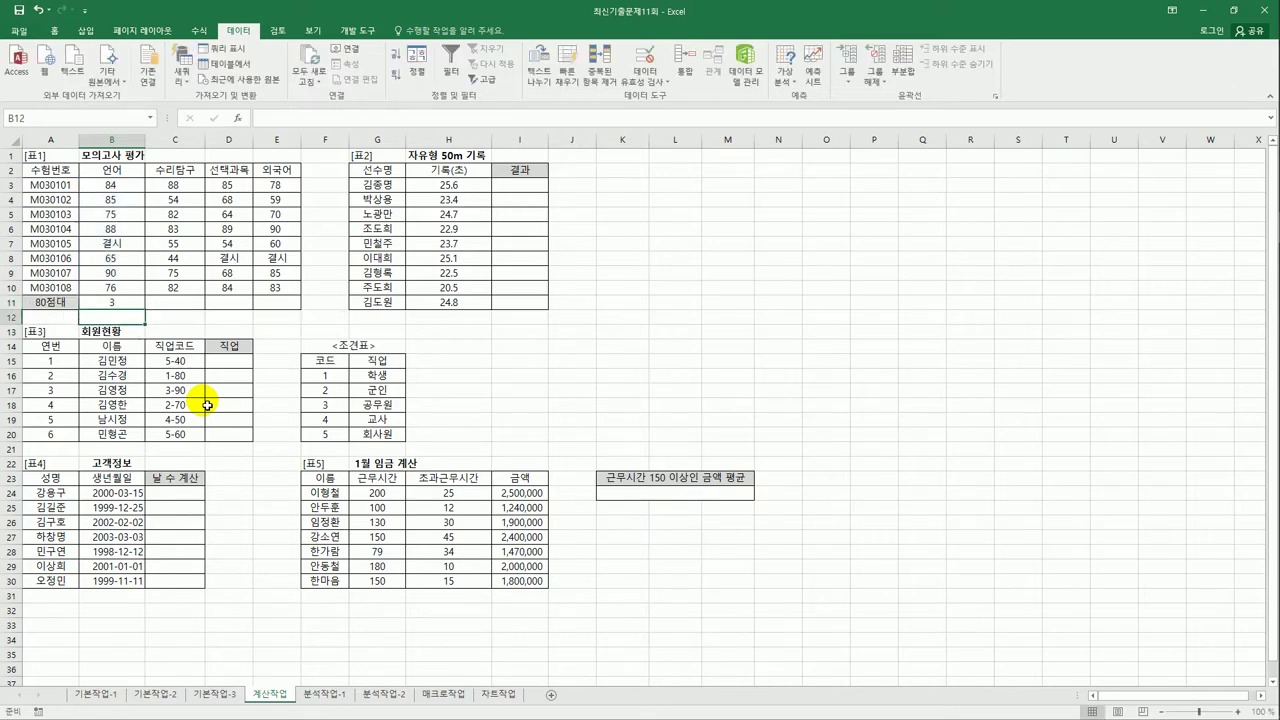
Append &"명" to the end of the COUNTIFS formula in B11
key(Up)
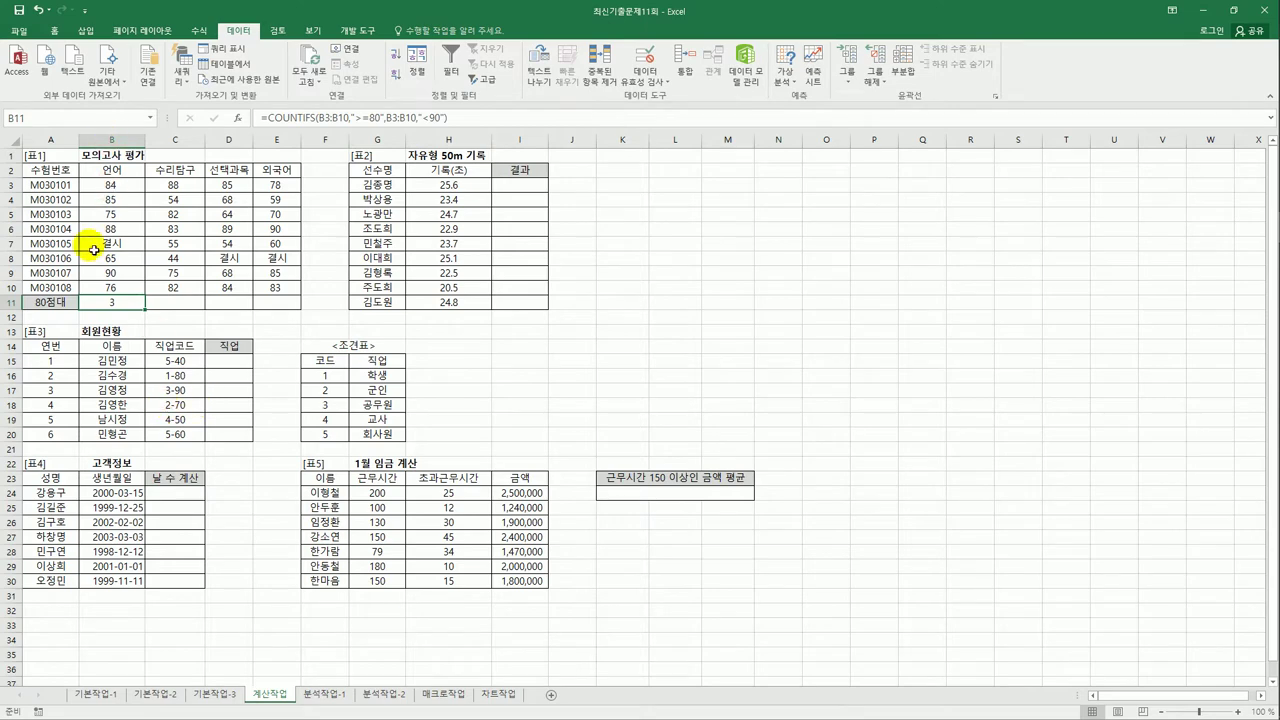
drag(355, 120, 449, 126)
click(450, 121)
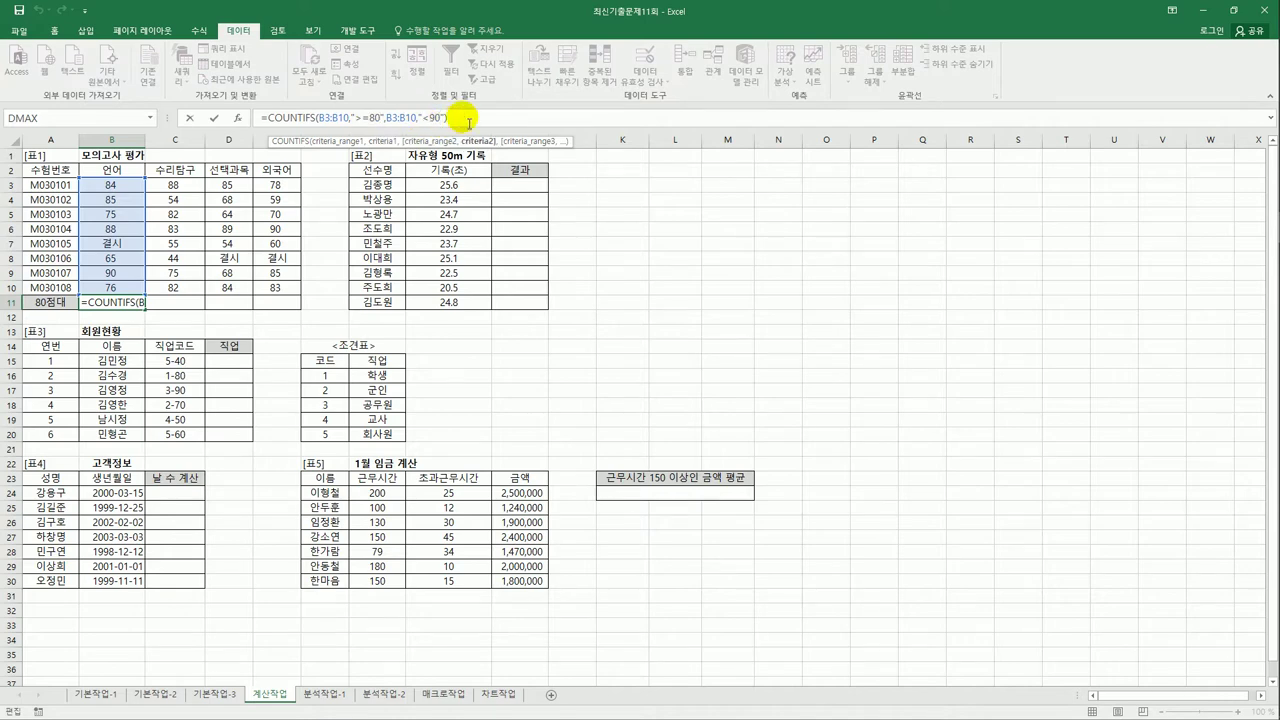
text(&)
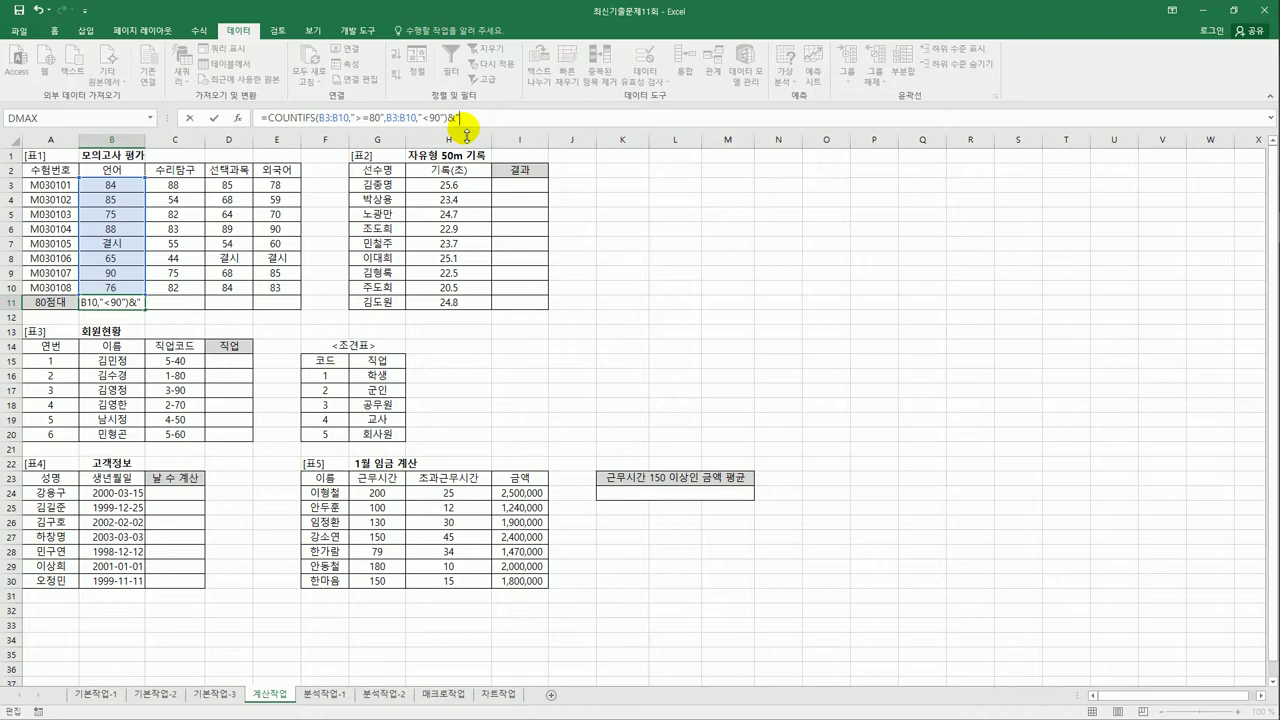
text("명)
key(Return)
Fill the B11 formula across the 80점대 row through E11
click(112, 303)
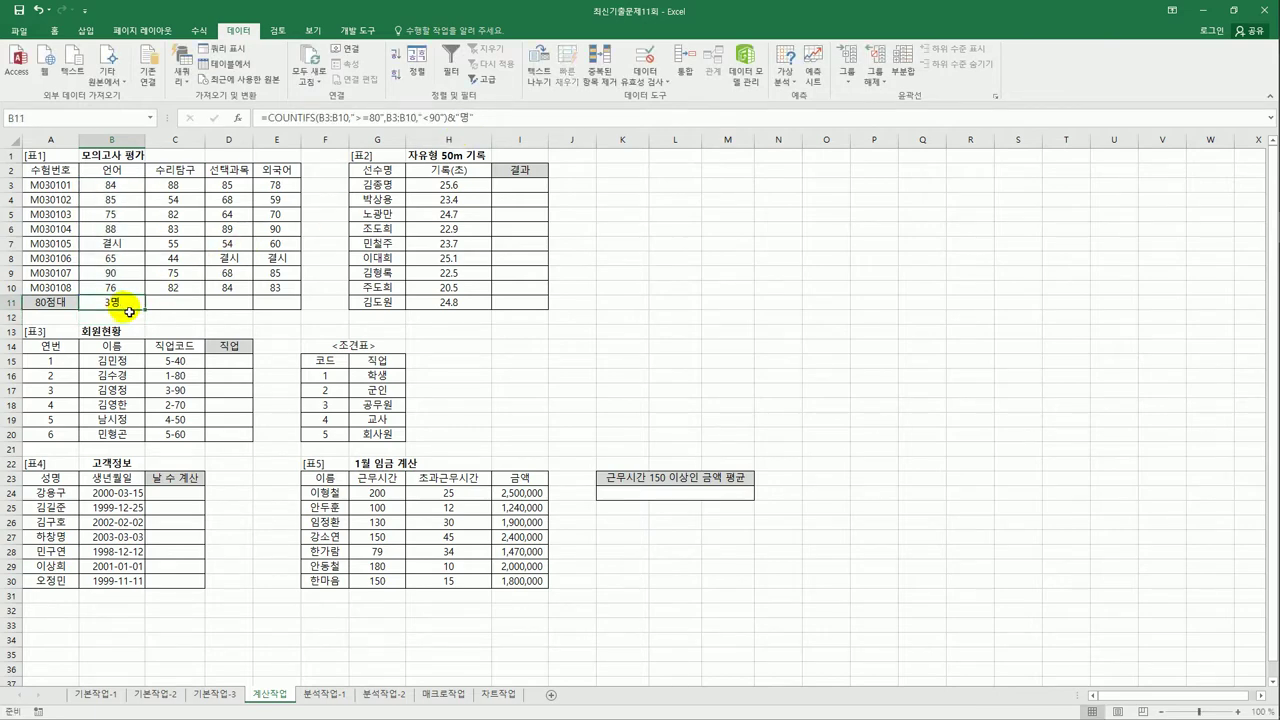
drag(145, 309, 297, 304)
click(295, 303)
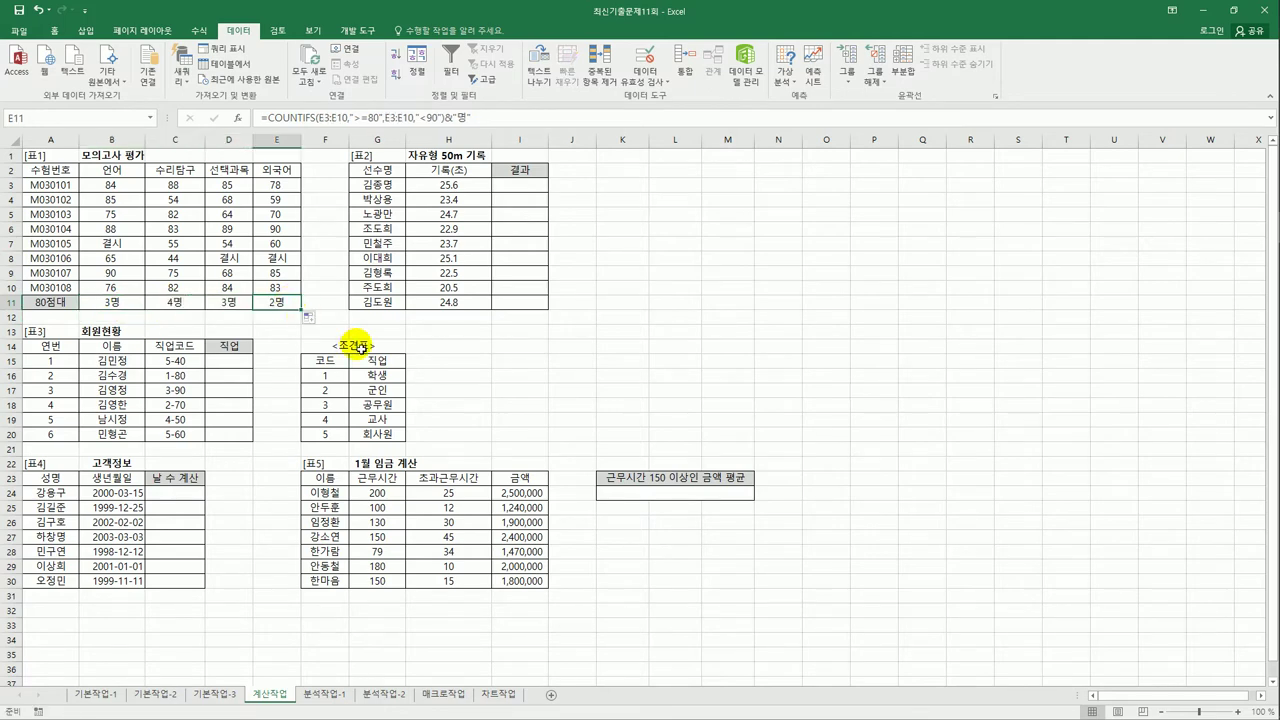
Enter =SMALL($H$3:$H$11,5) in I3 under 결과 to get the fifth-fastest swimming record
click(517, 189)
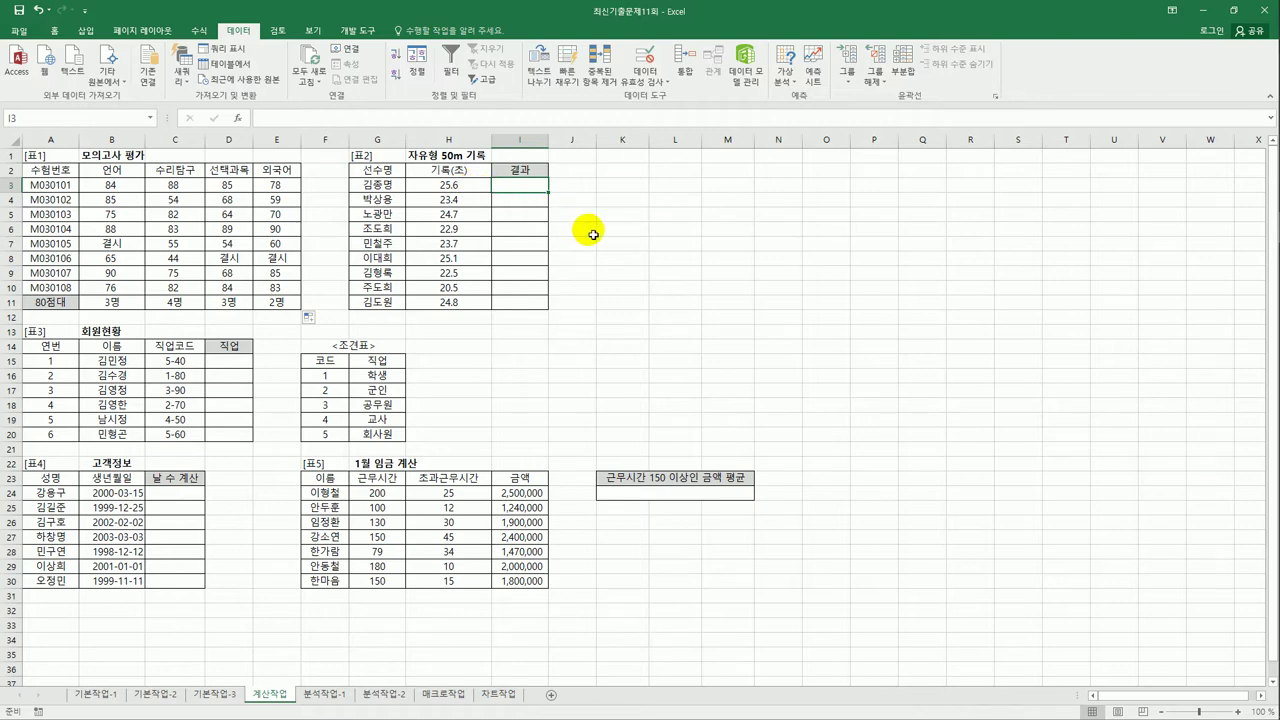
text(=ㄴ)
text(sm)
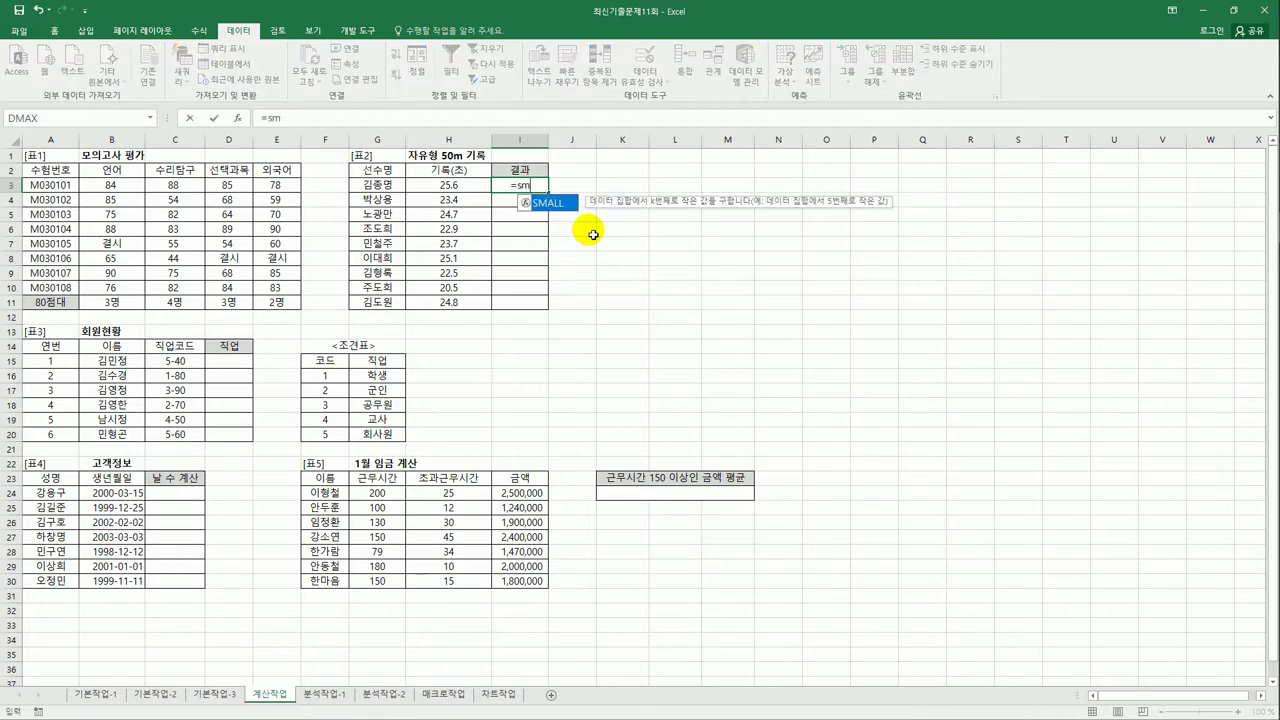
key(Tab)
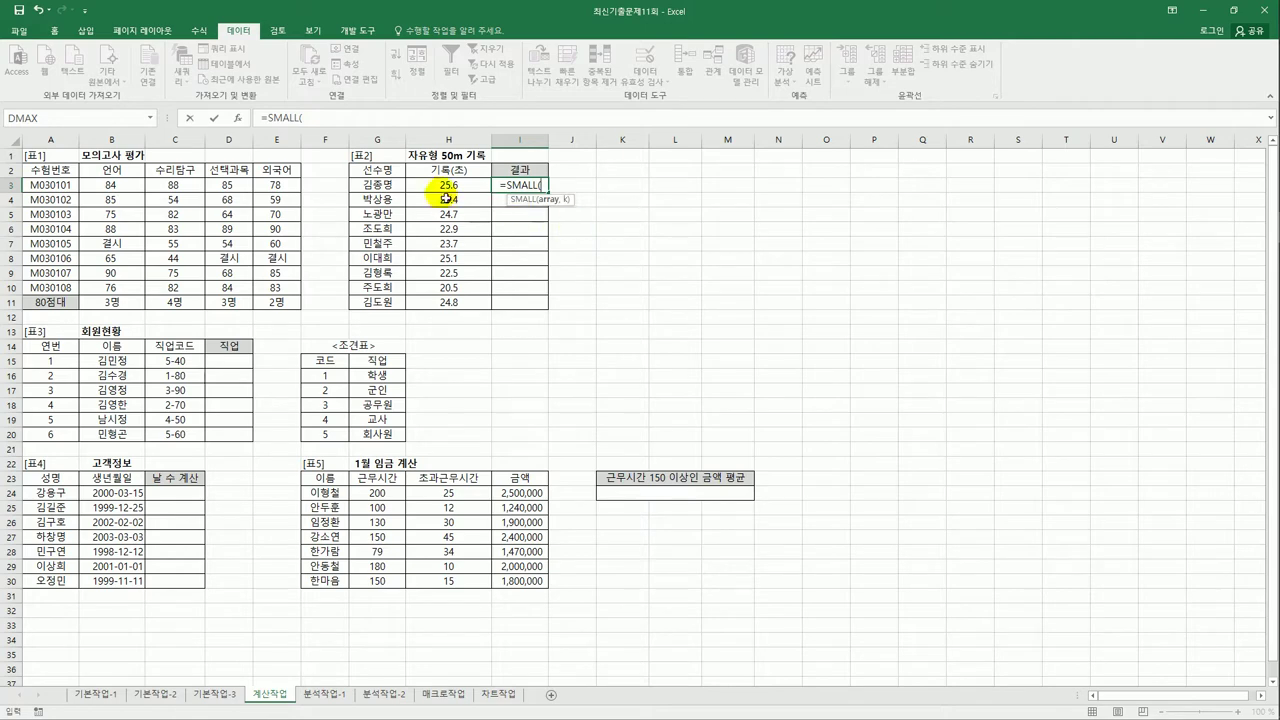
drag(448, 185, 470, 303)
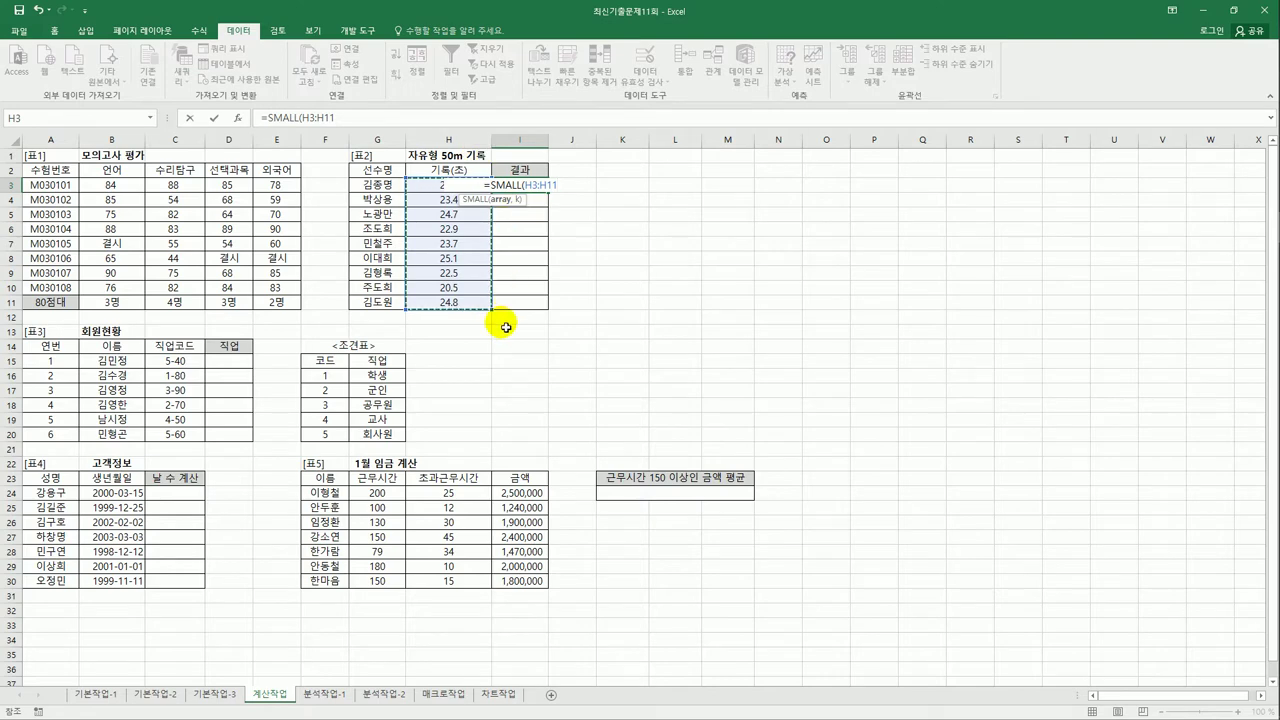
key(F4)
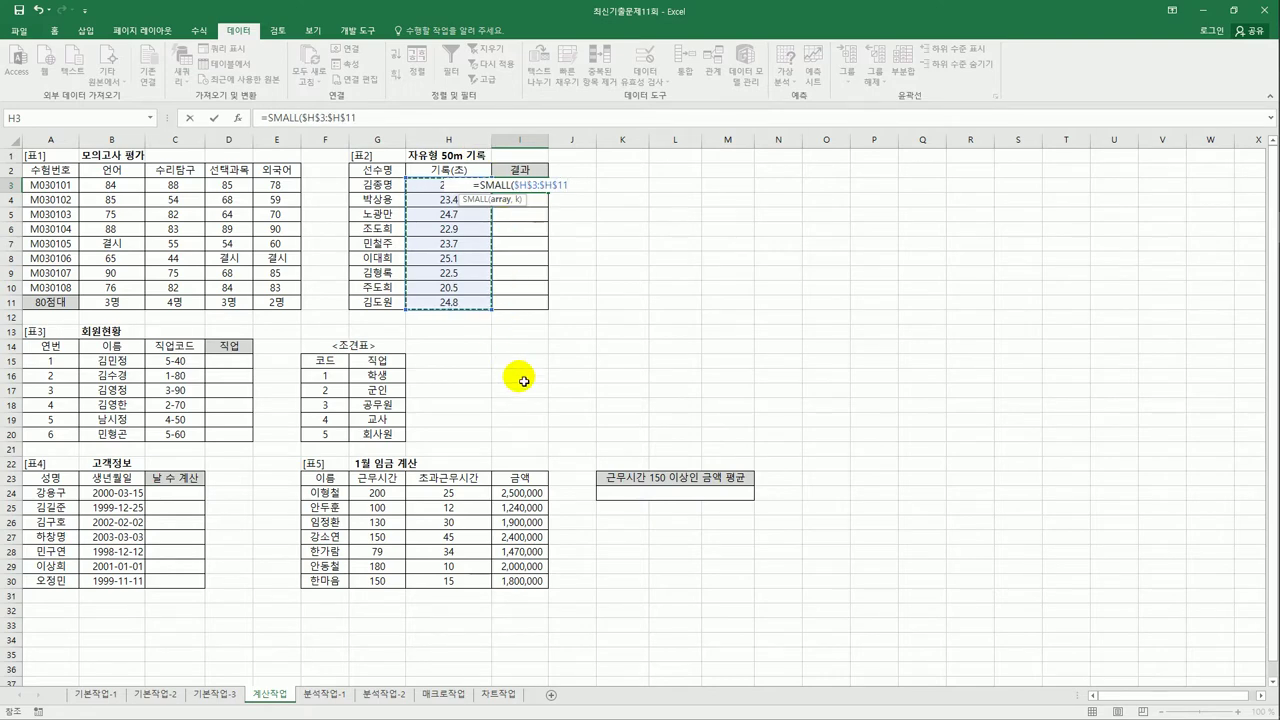
text(,5)
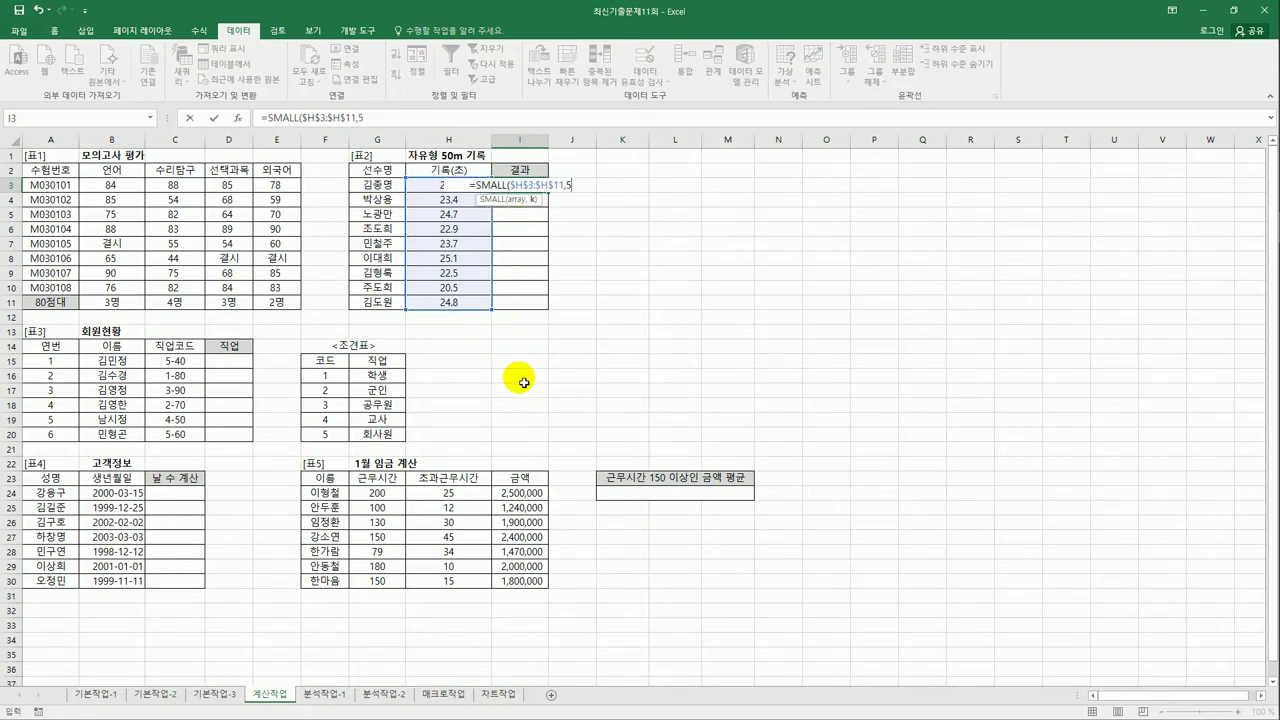
text())
key(ctrl+Return)
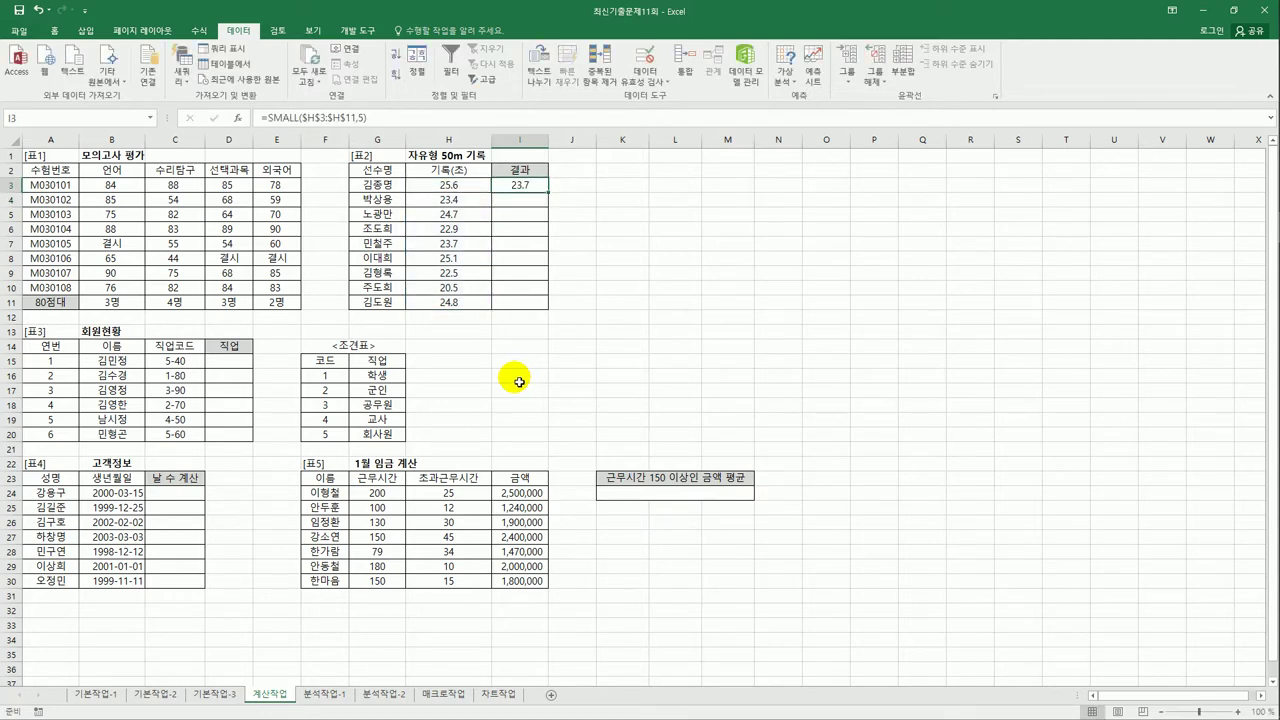
Wrap the SMALL formula in I3 in an IF test, making it =IF(H3<=SMALL($H$3:$H$11,5),"결승진출","")
click(272, 118)
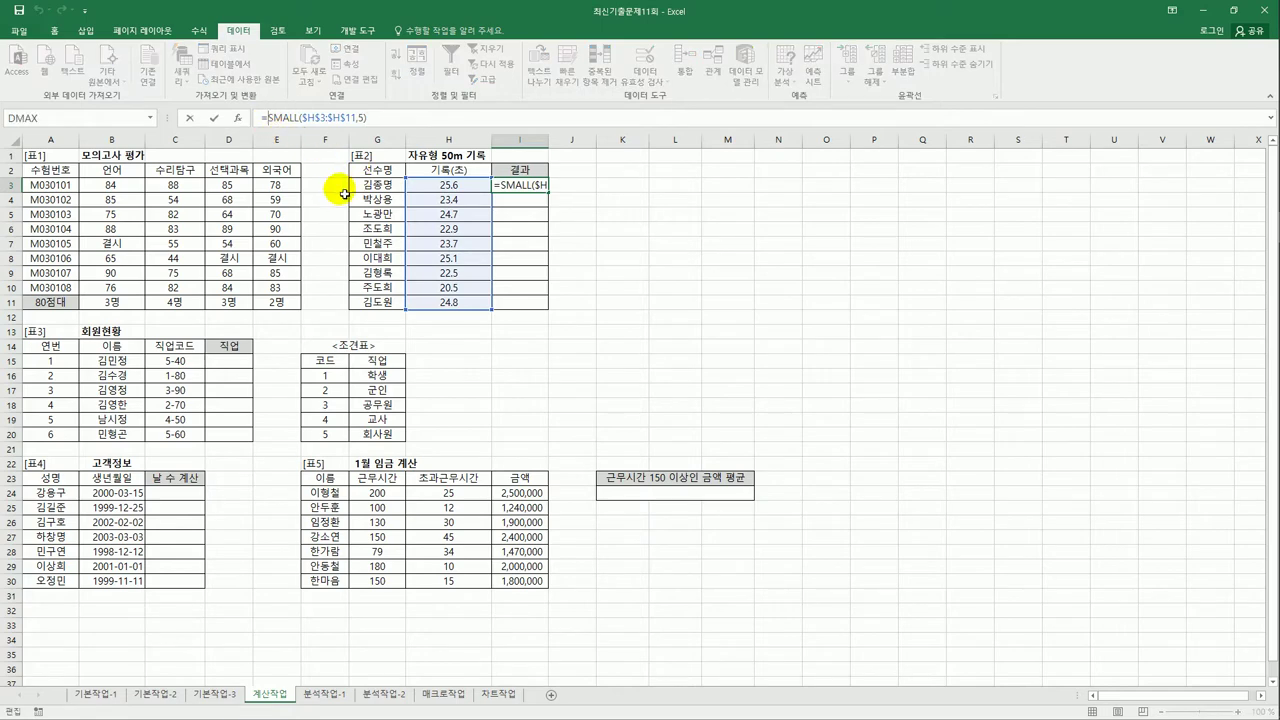
text(IF()
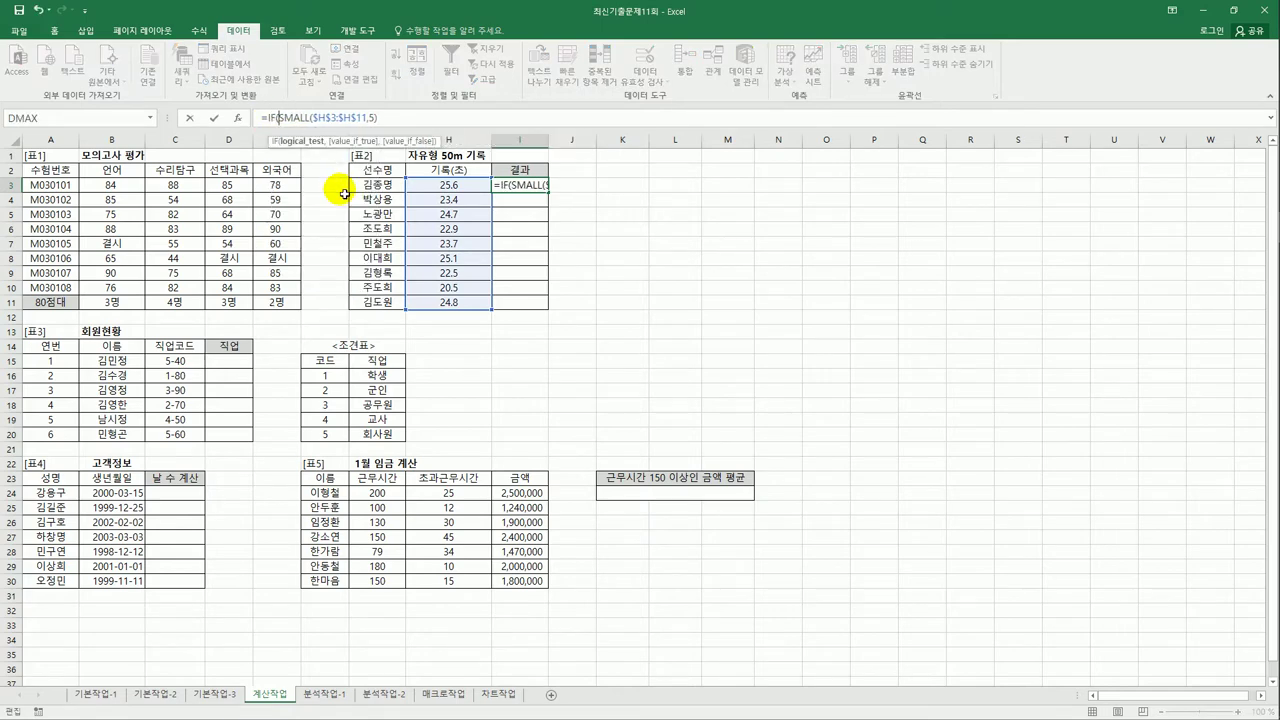
click(418, 186)
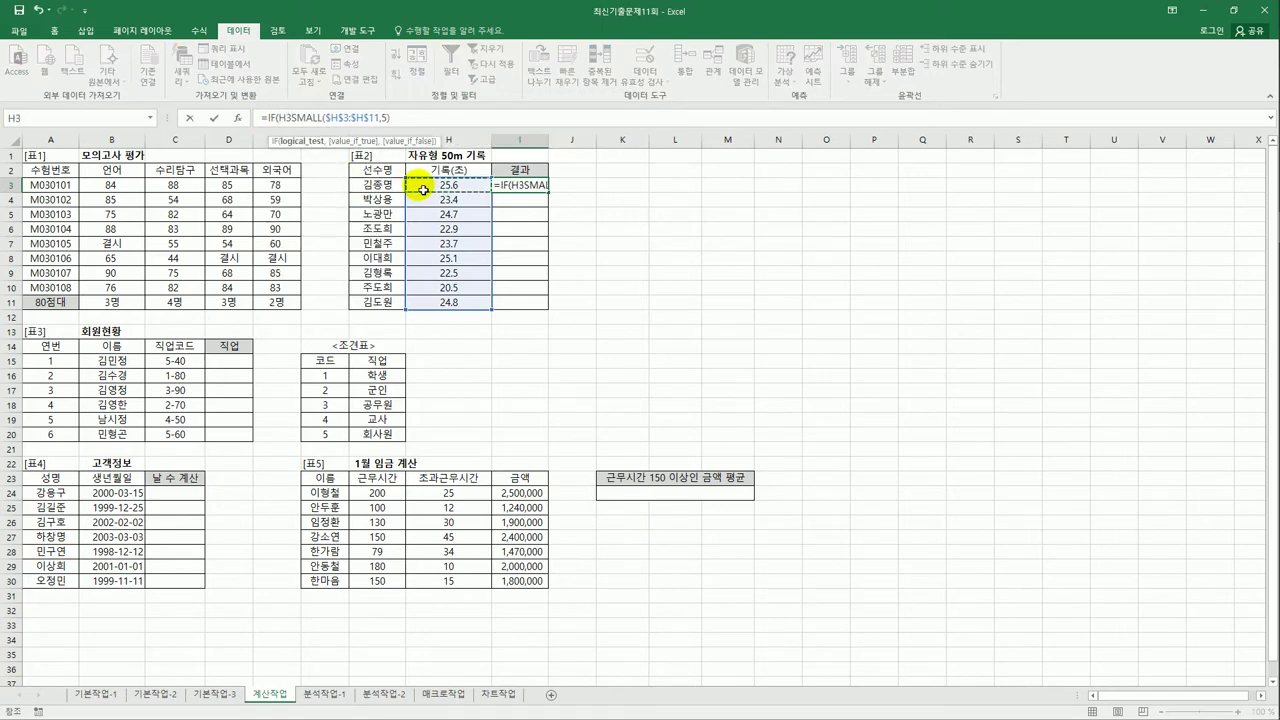
text(<=)
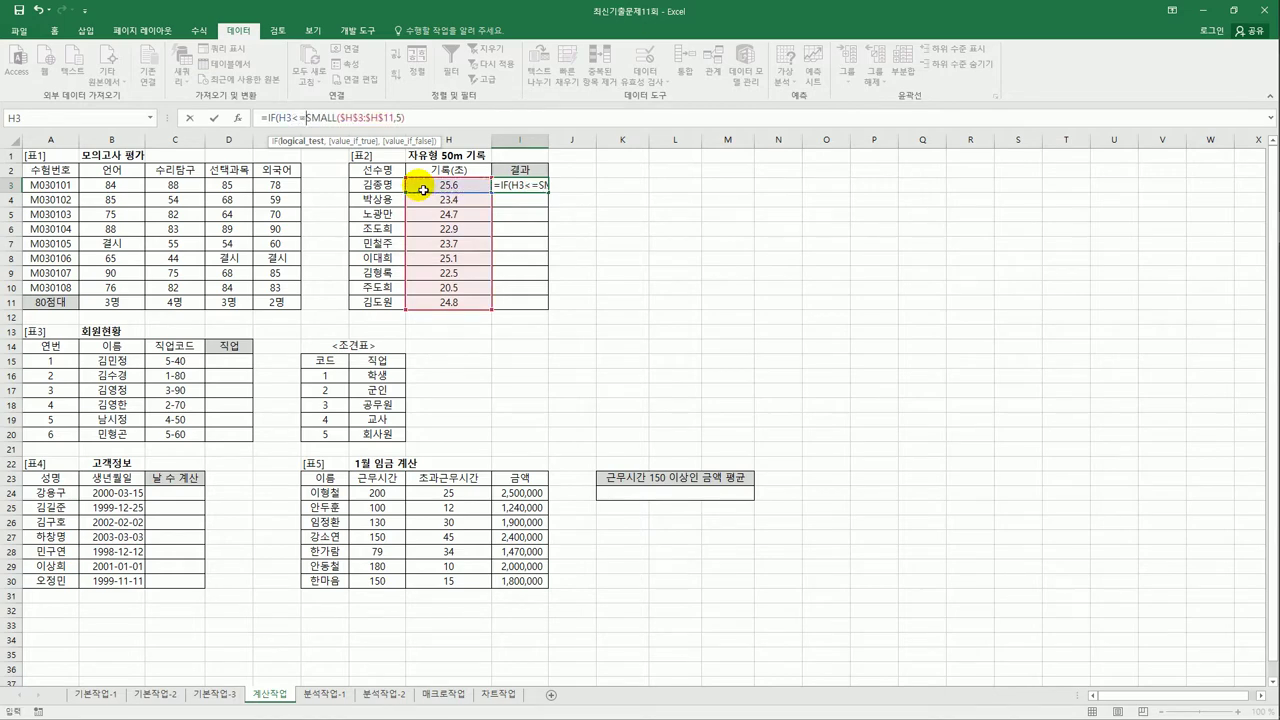
click(401, 119)
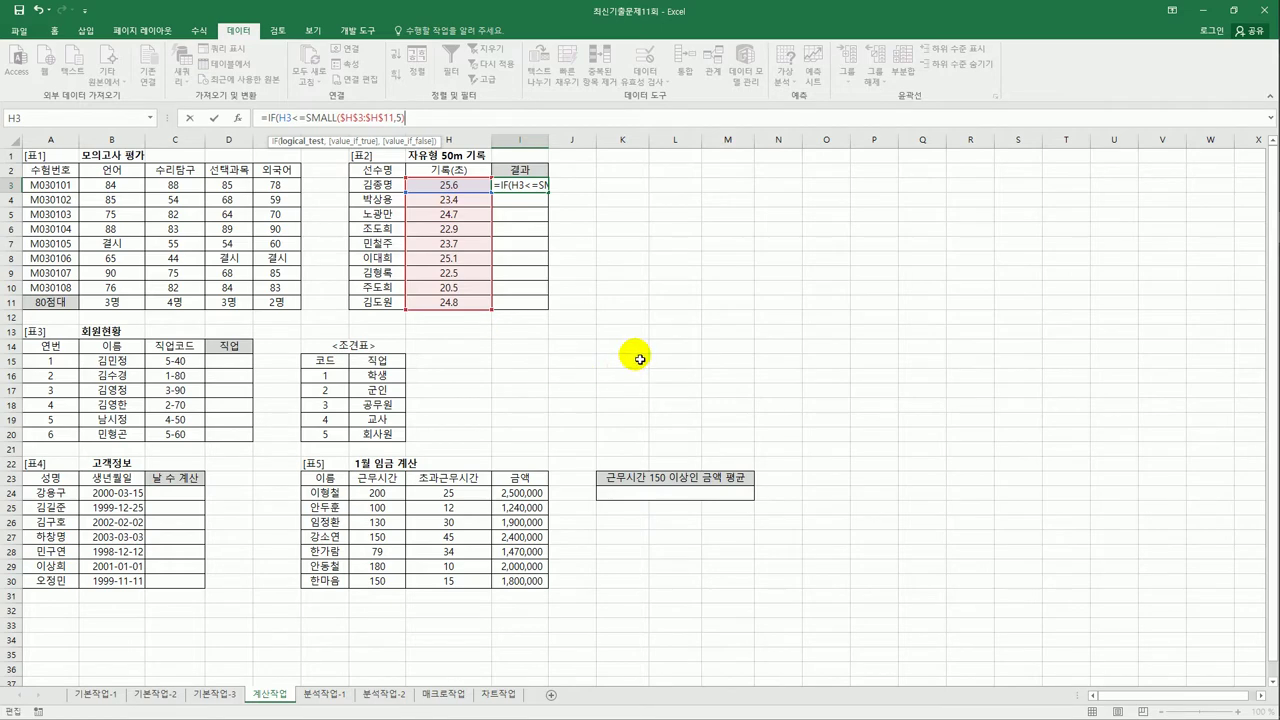
text(,)
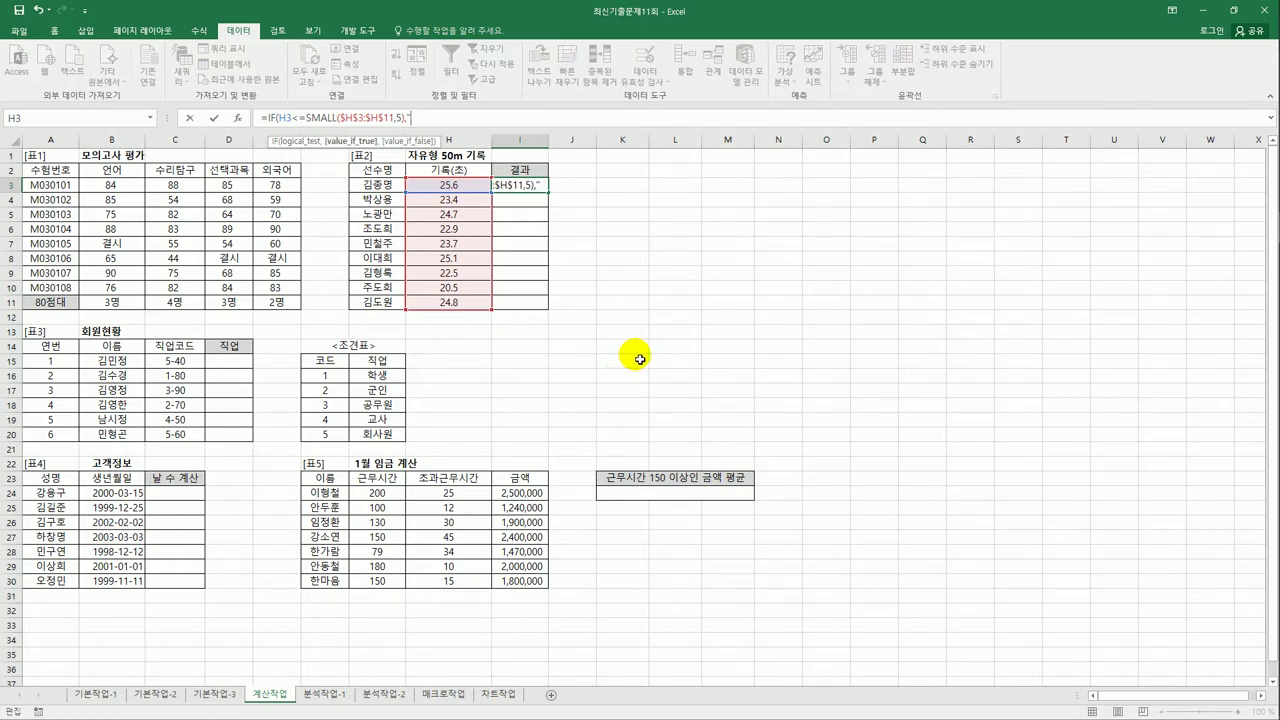
text("결승진추)
text(ㄹ",)
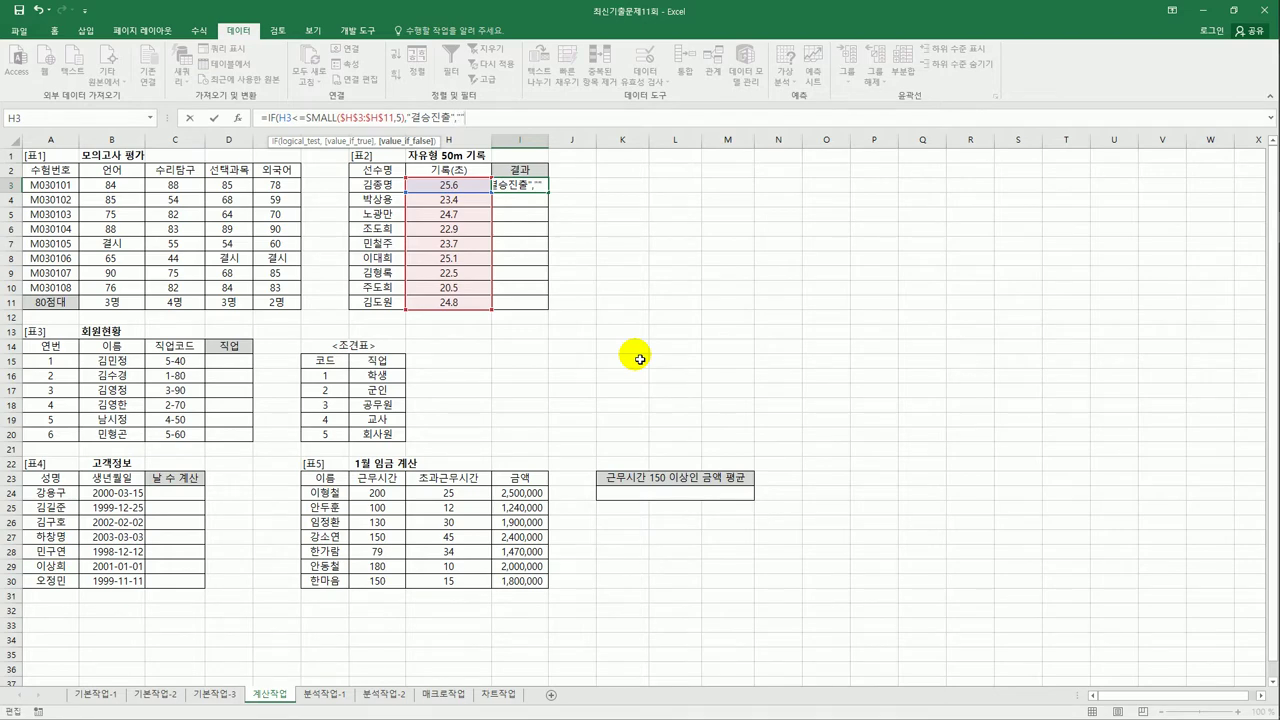
text("")
key(Return)
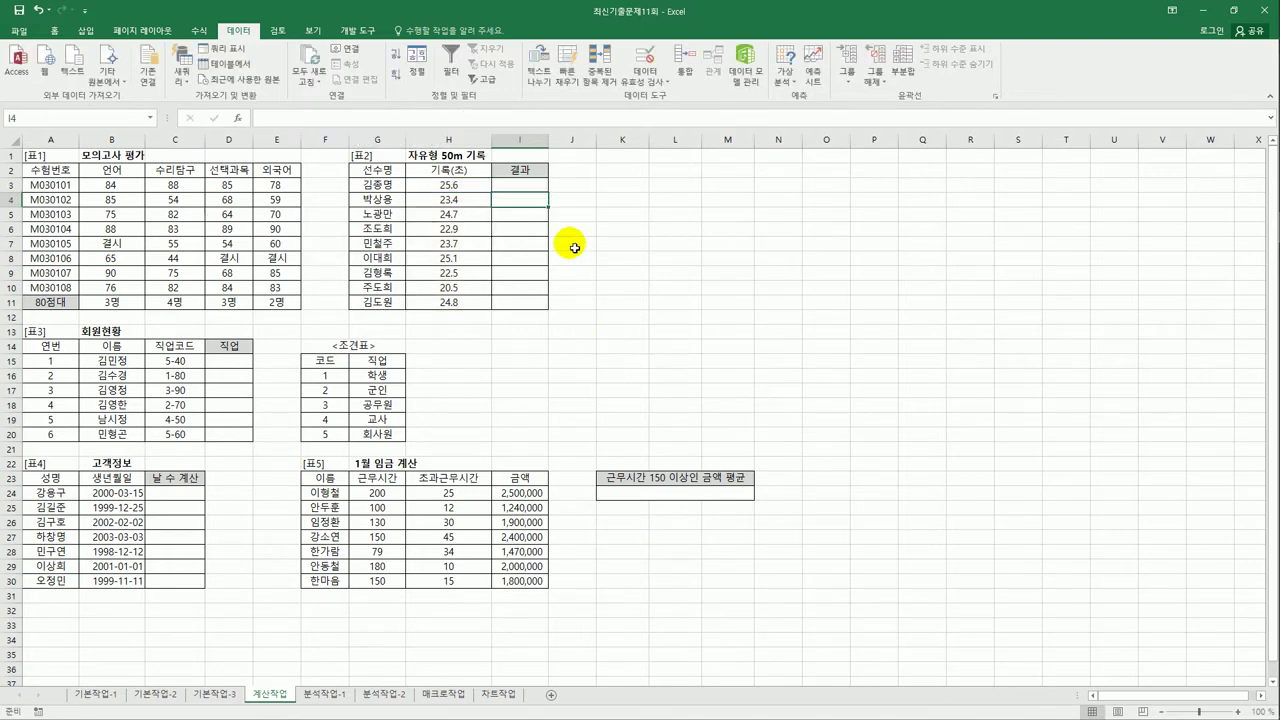
Fill the I3 formula down the 결과 column through I11
click(545, 187)
drag(552, 196, 547, 306)
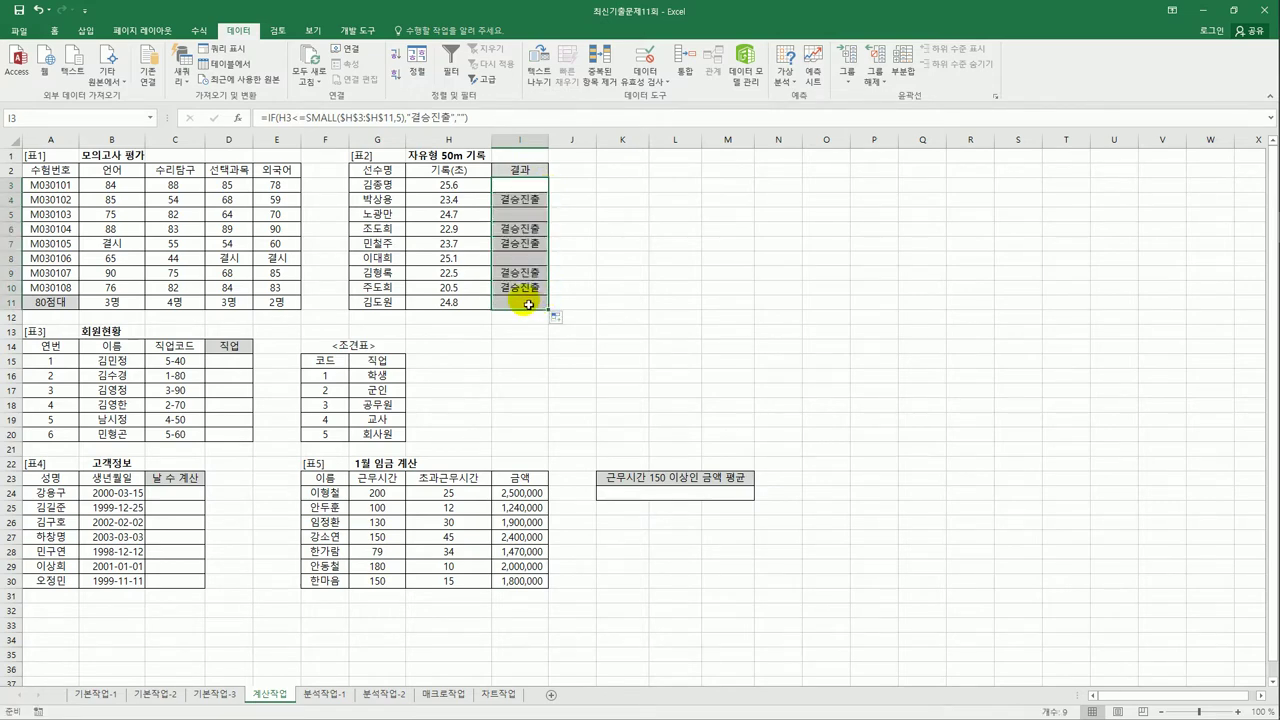
click(520, 190)
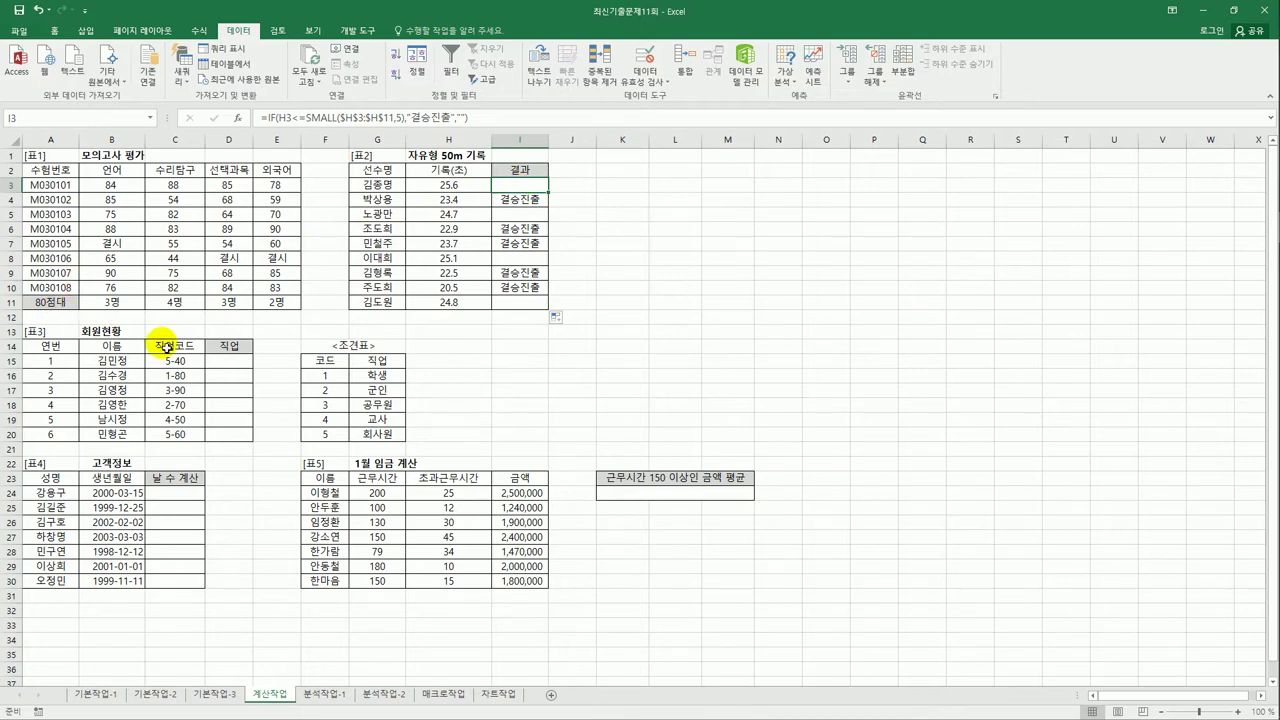
Enter =LEFT(C15,1) in D15 to extract the first character of 직업코드, and fill it down to D20
drag(175, 361, 178, 435)
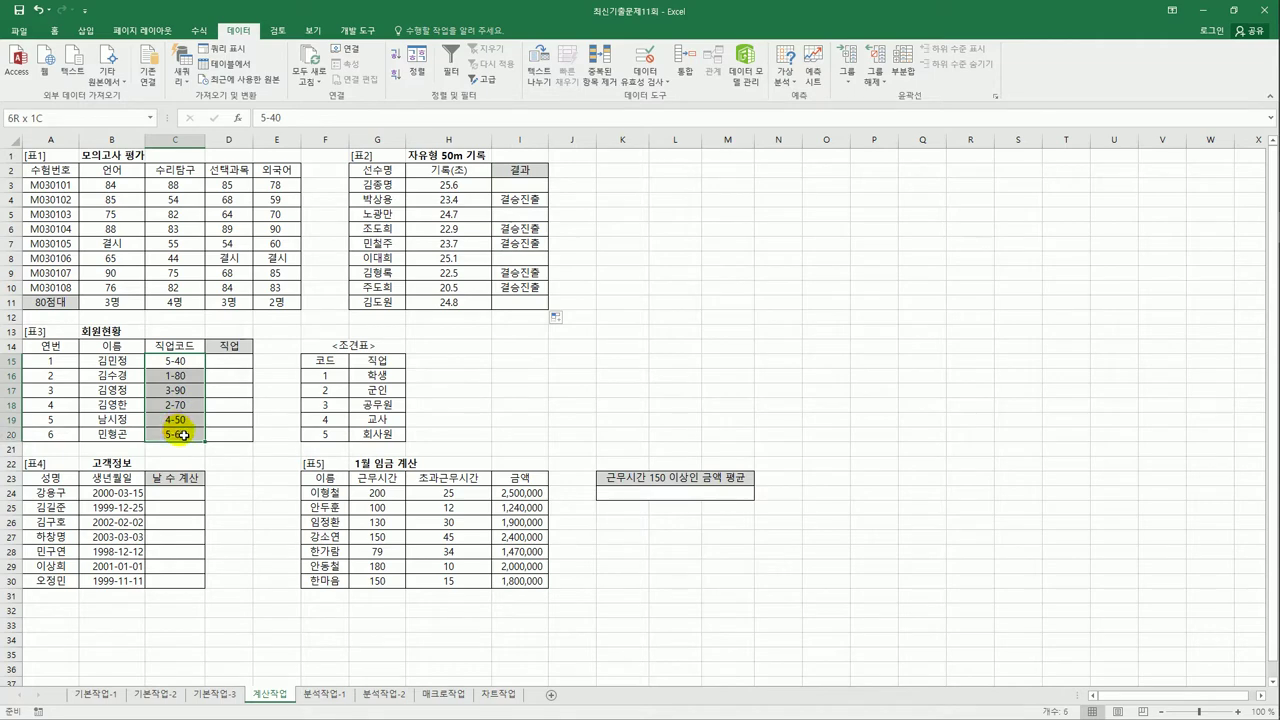
drag(334, 374, 367, 435)
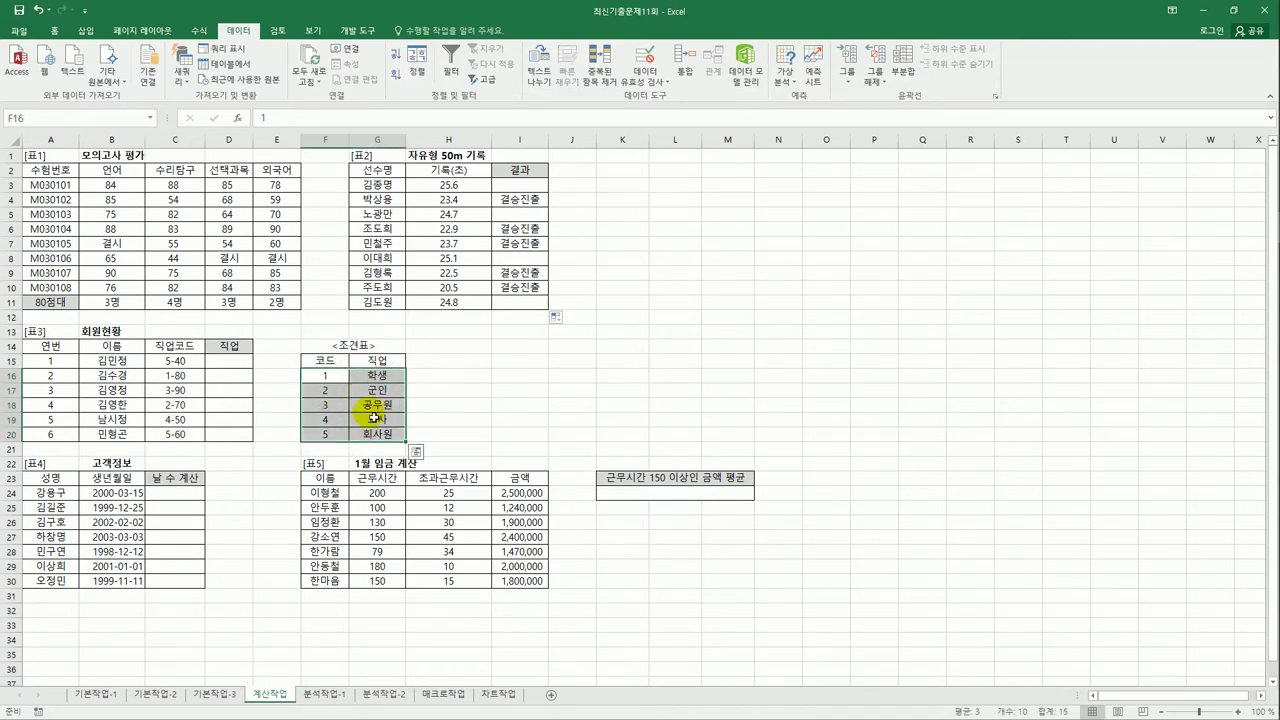
click(238, 369)
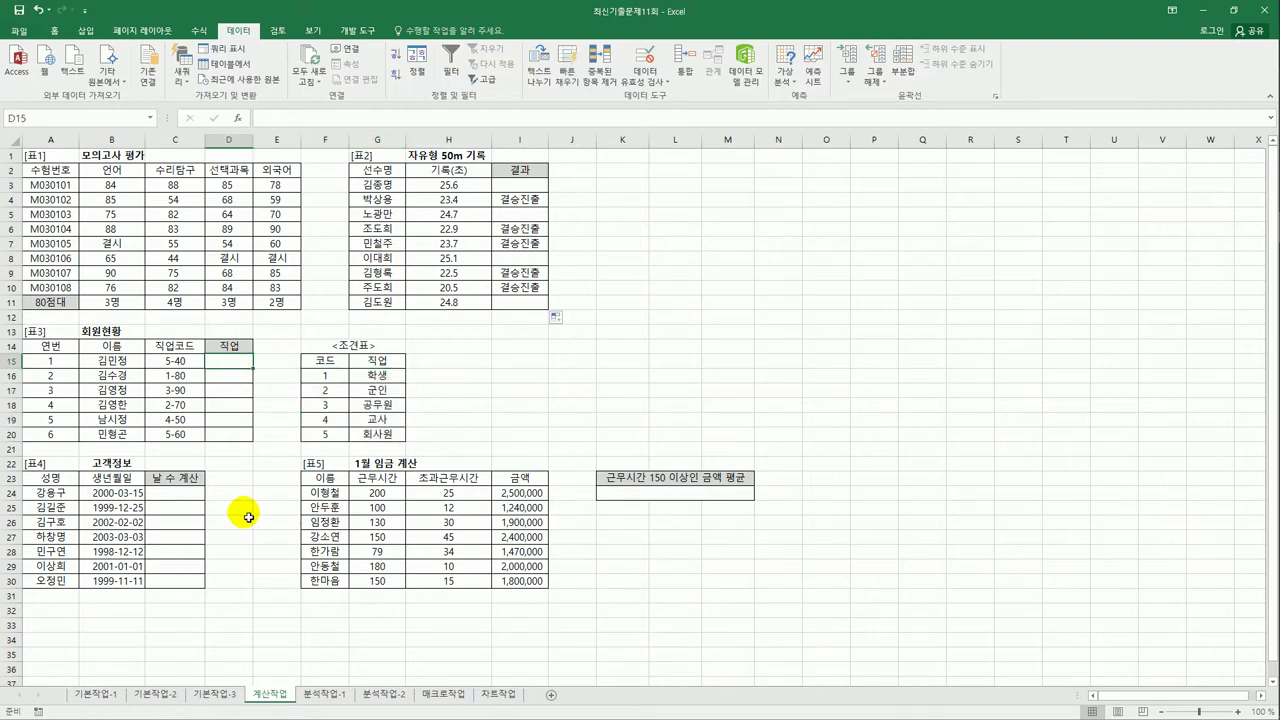
text(=)
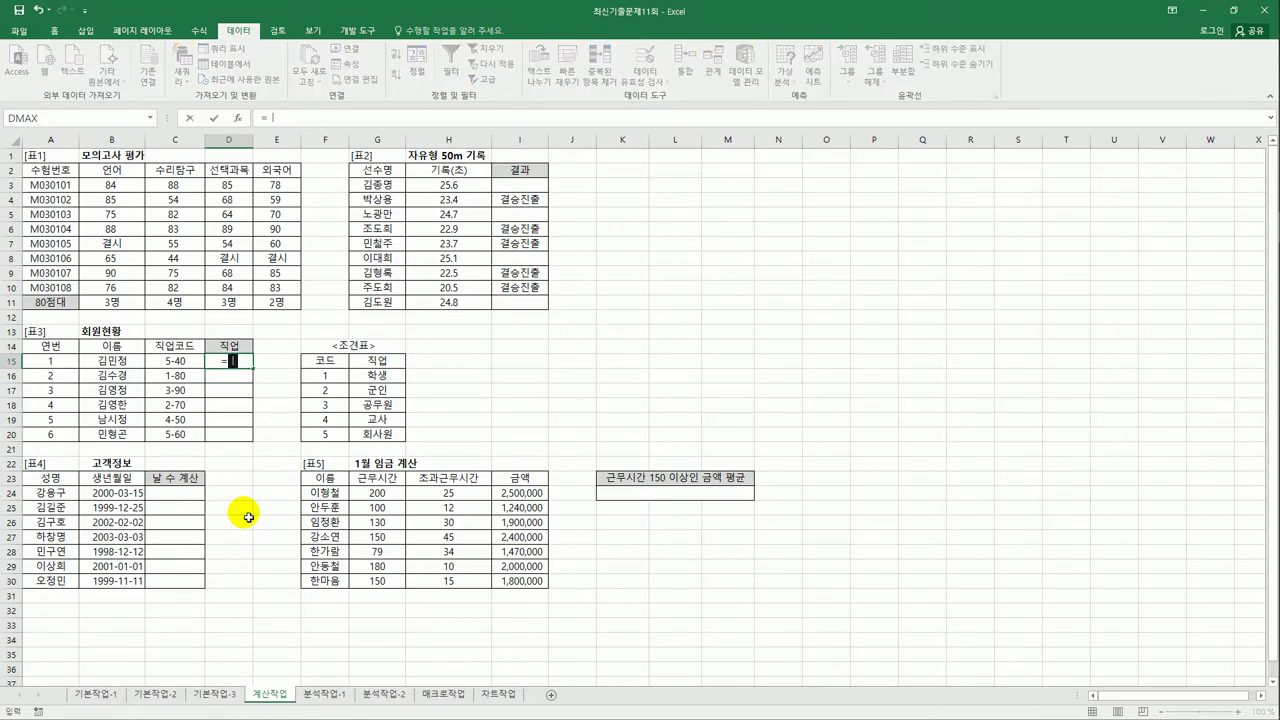
text(le)
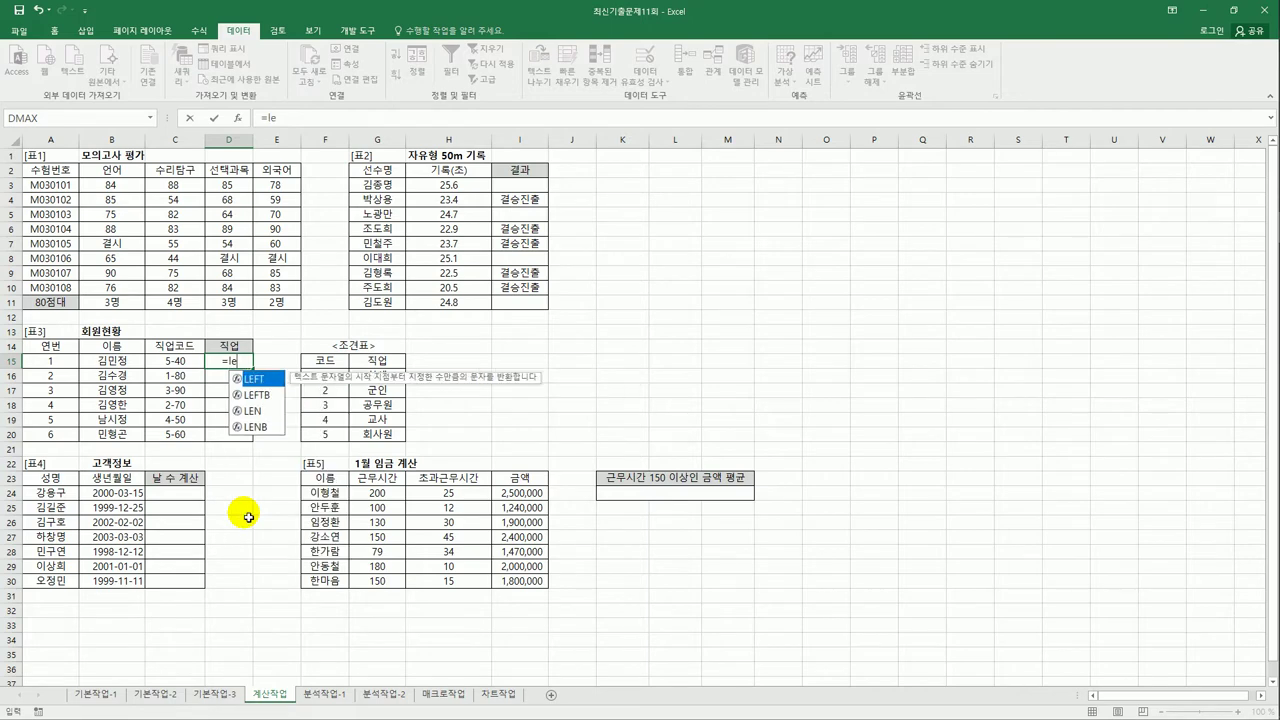
key(Tab)
click(186, 362)
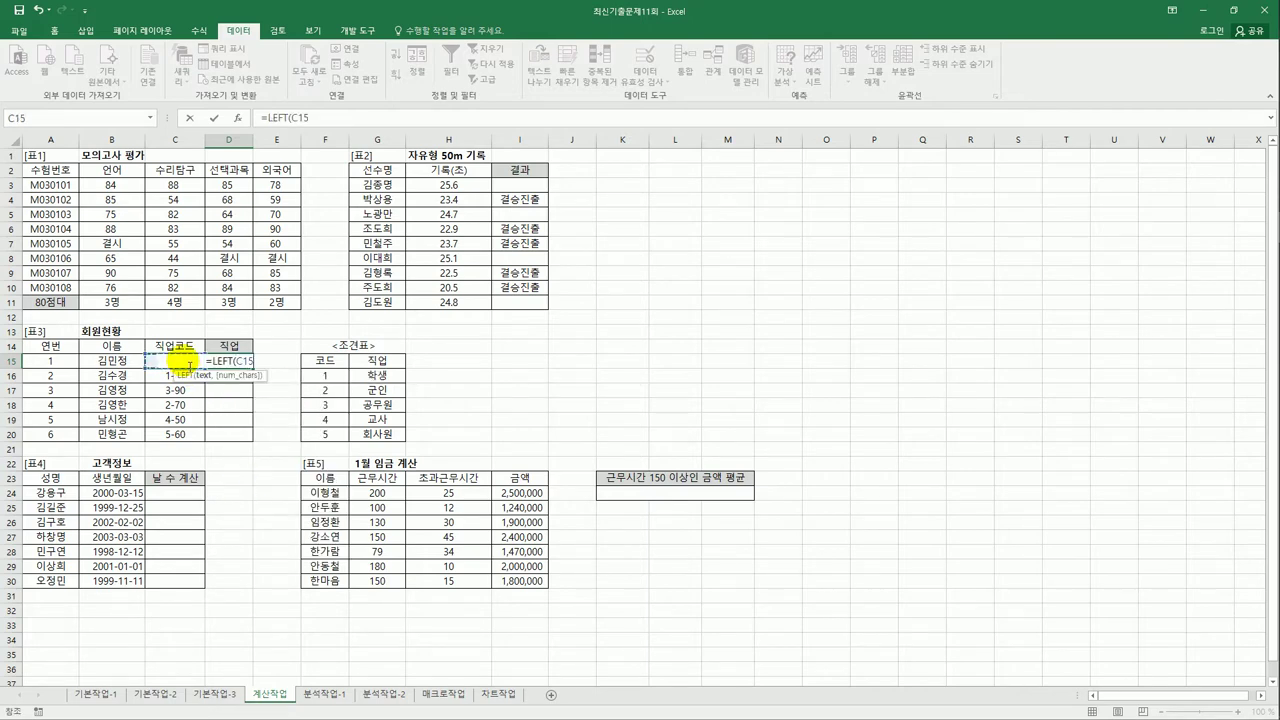
text(,1))
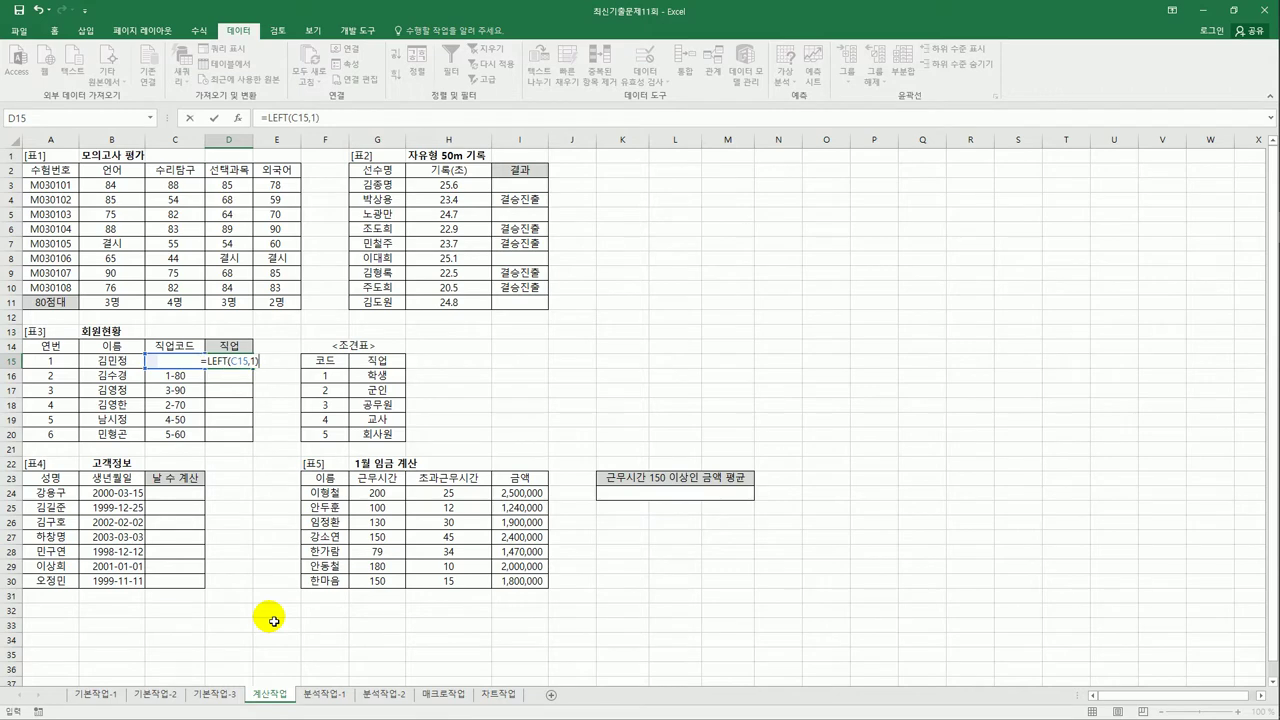
key(Return)
key(Up)
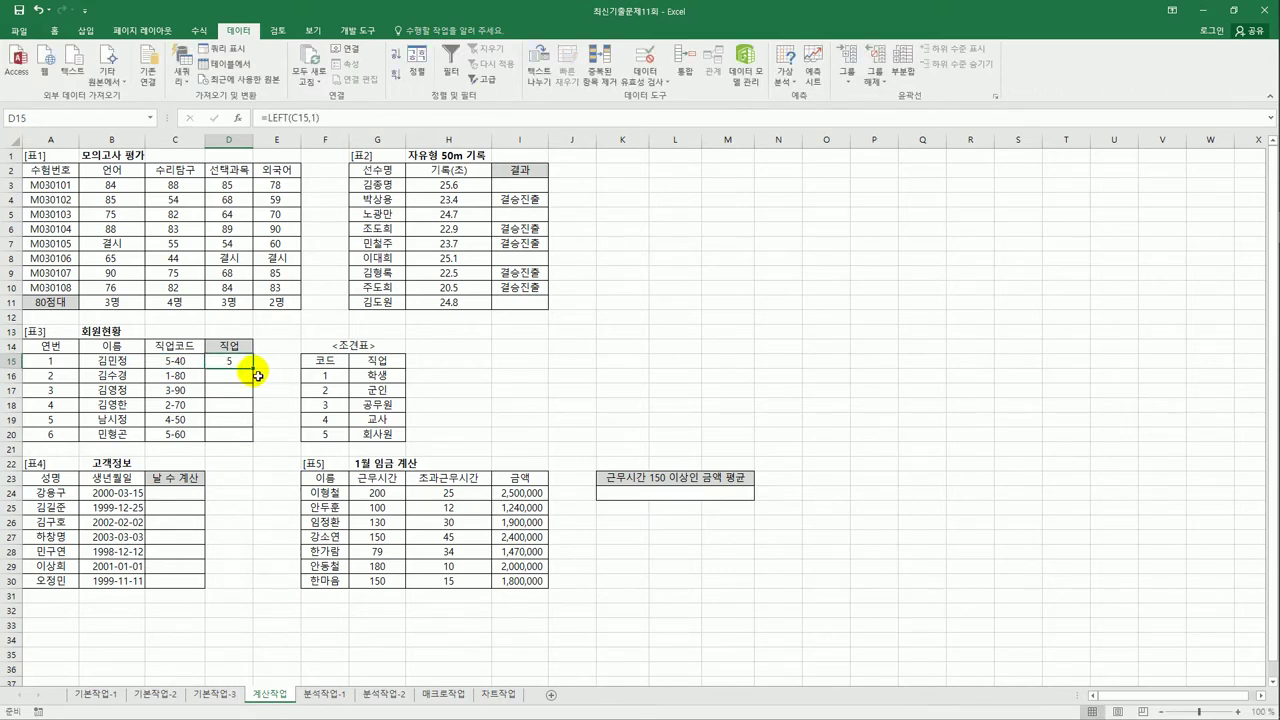
drag(255, 370, 254, 449)
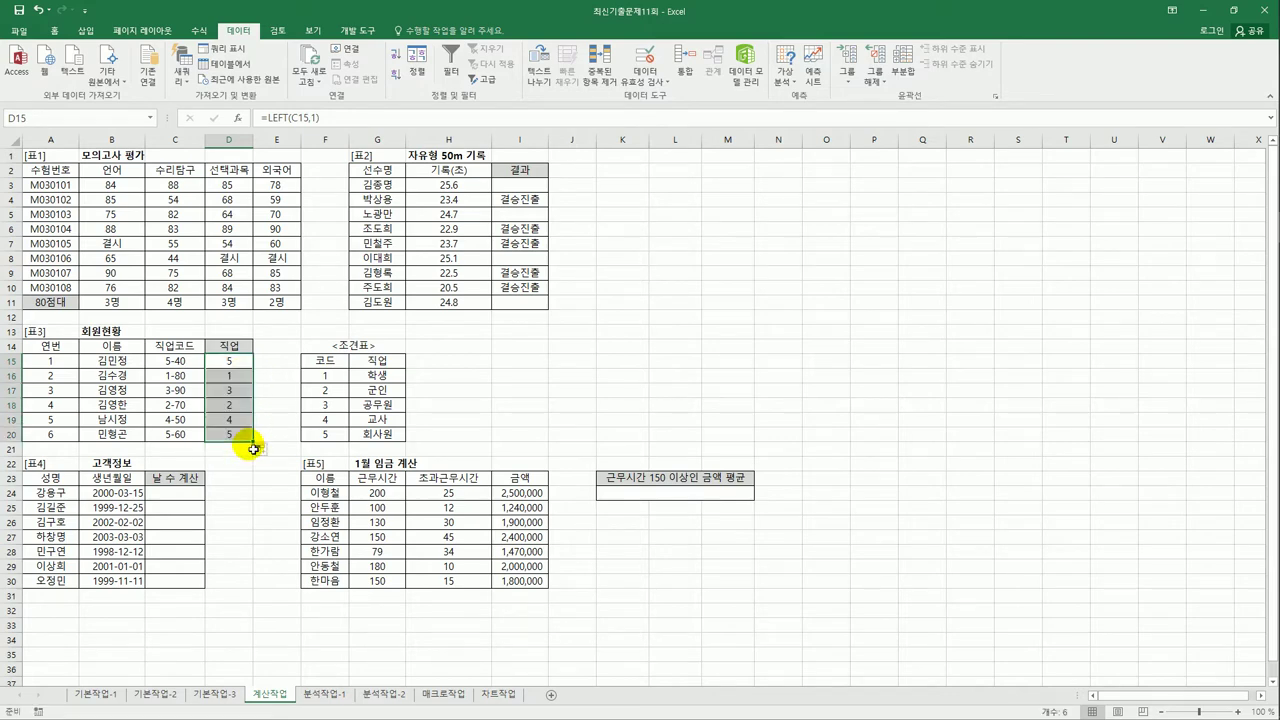
Convert the extracted code in D15 to a number with =VALUE(LEFT(C15,1)) and refill the 직업 column through D20
click(229, 361)
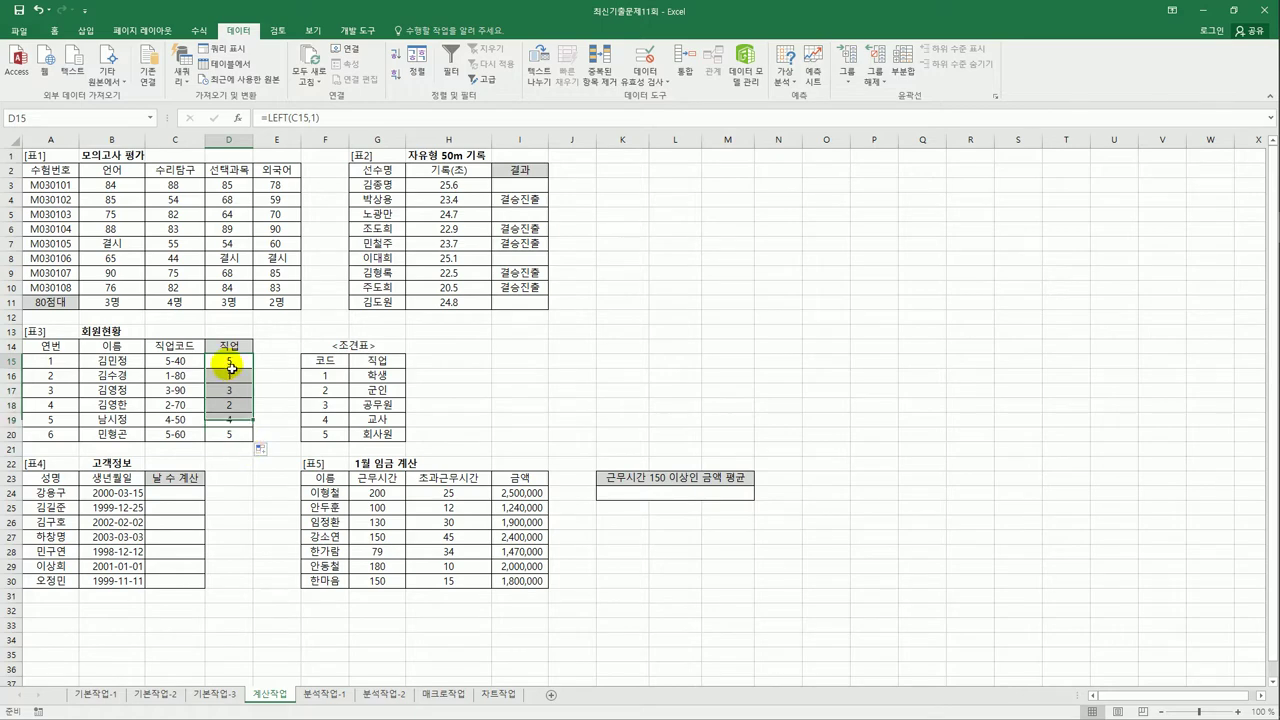
click(268, 118)
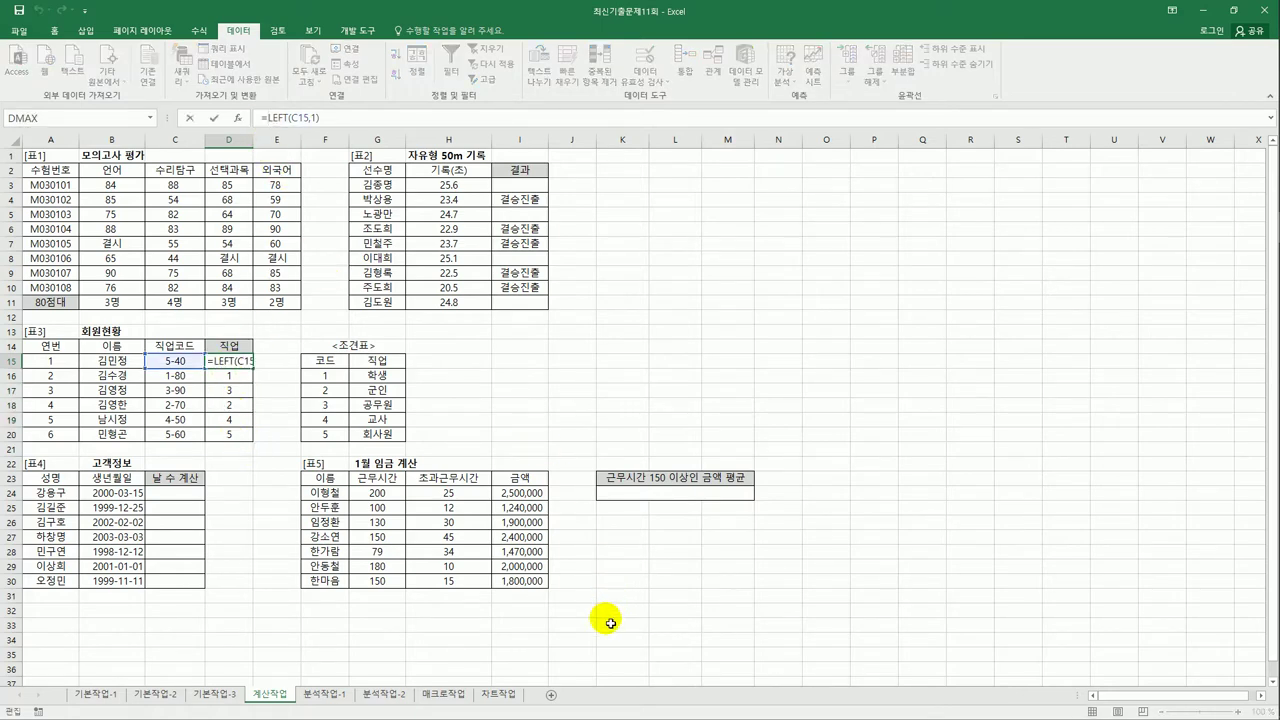
text(v)
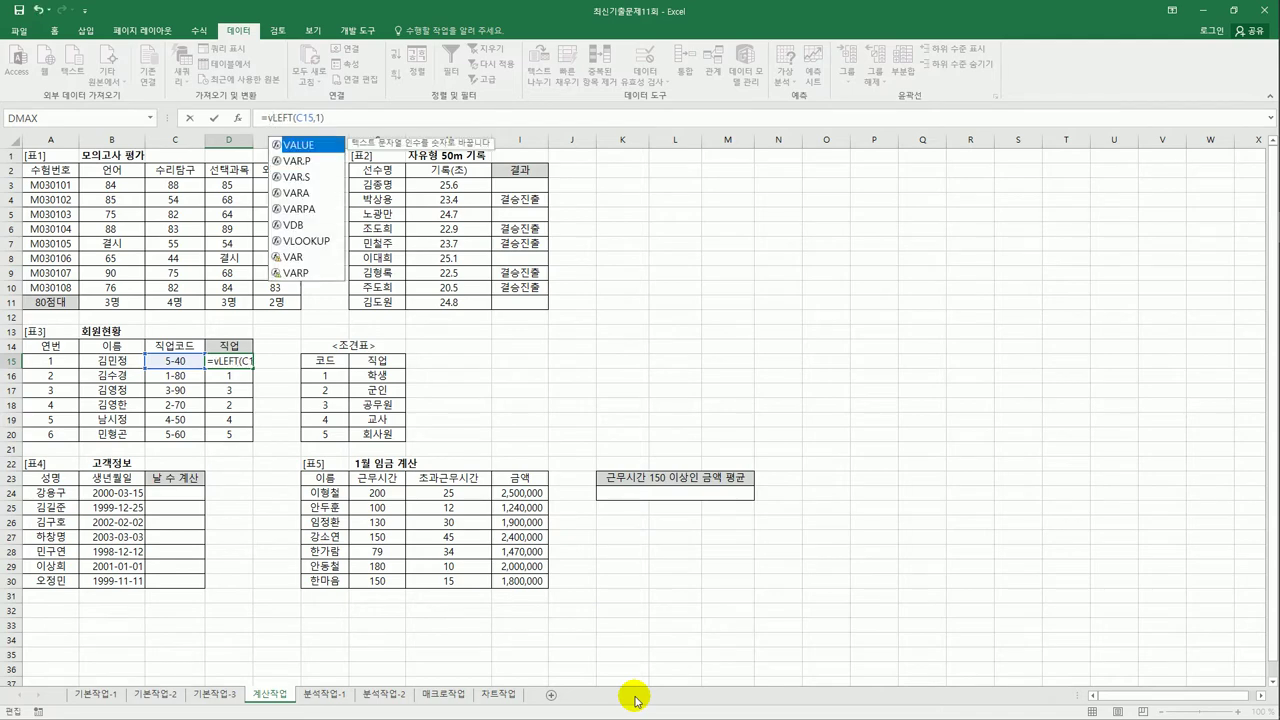
key(Tab)
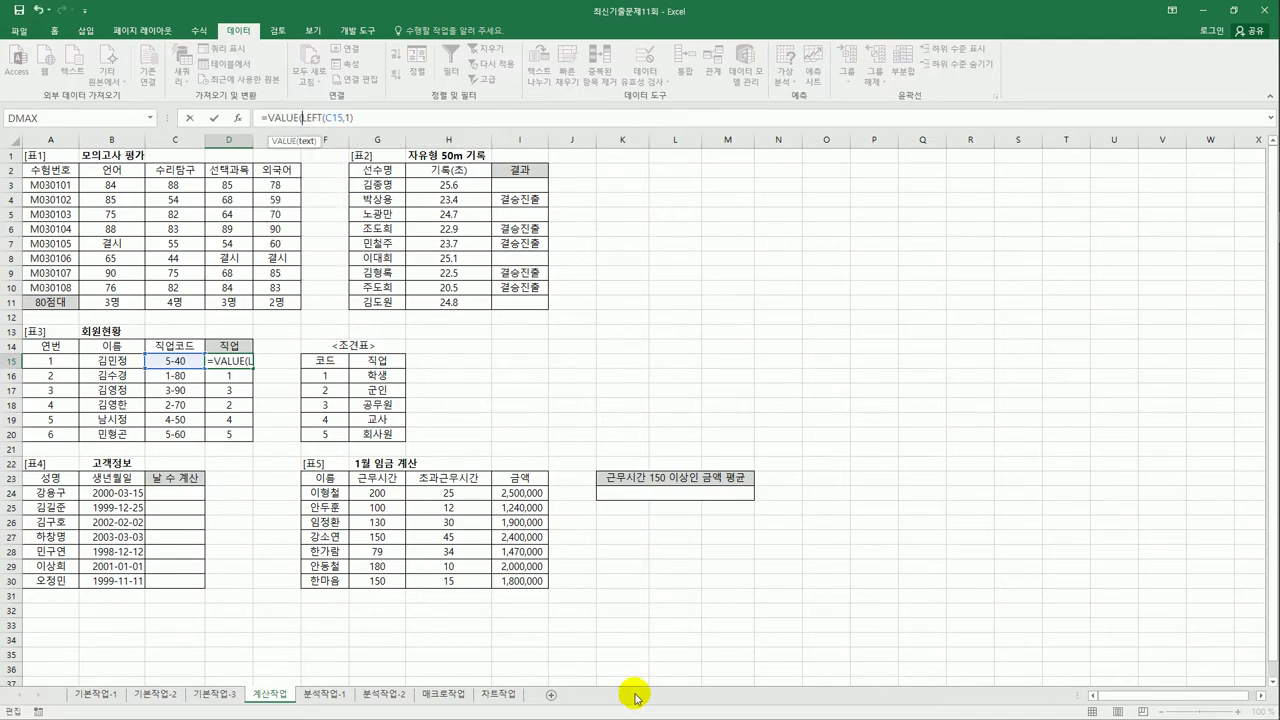
click(369, 126)
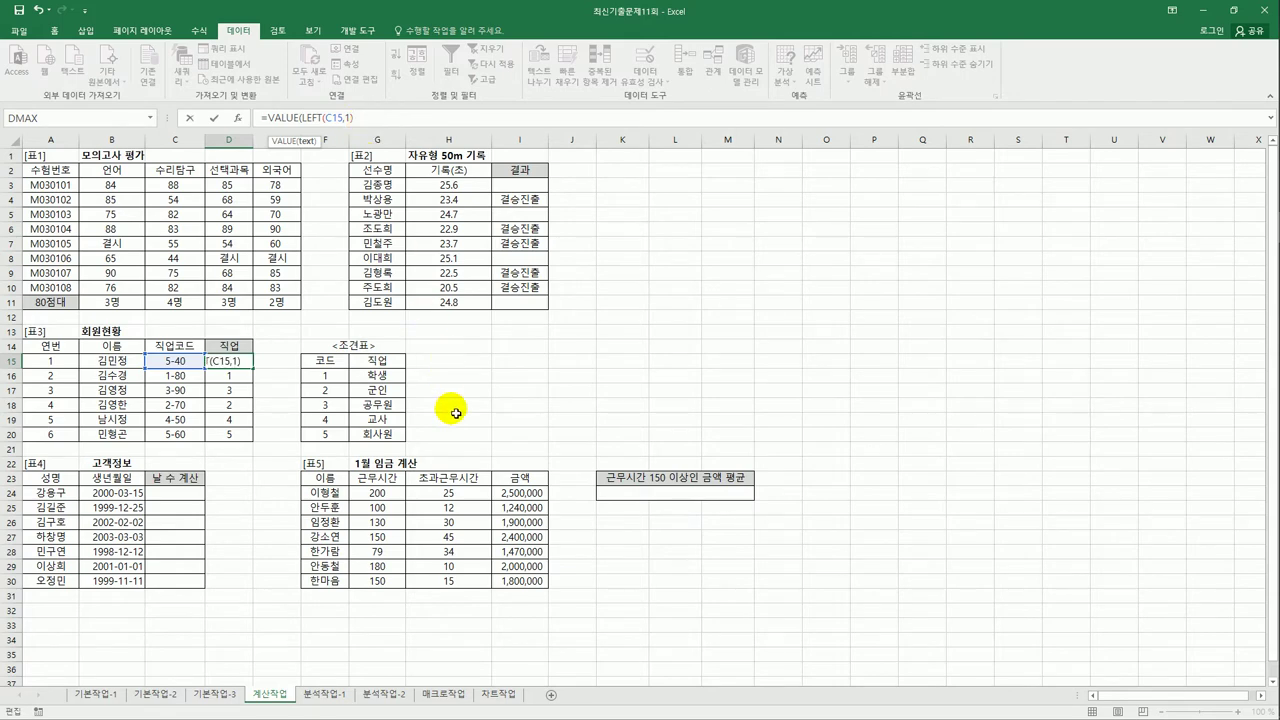
text())
key(Return)
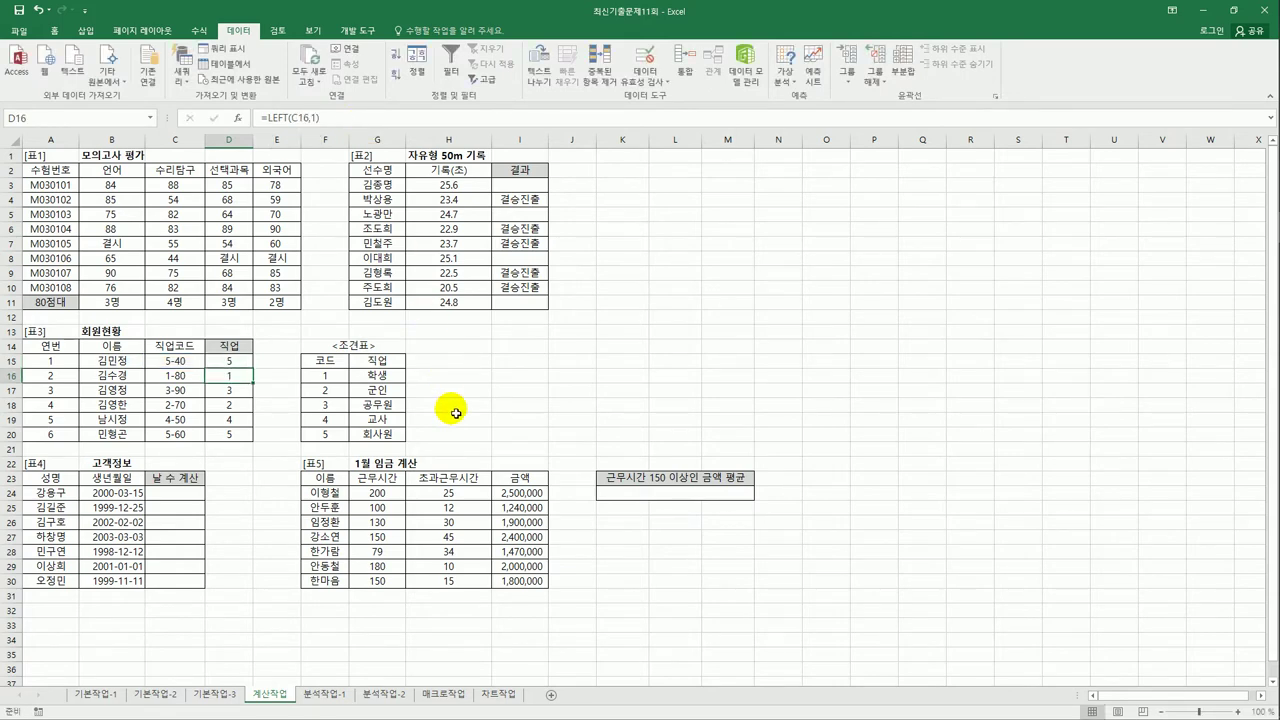
click(240, 362)
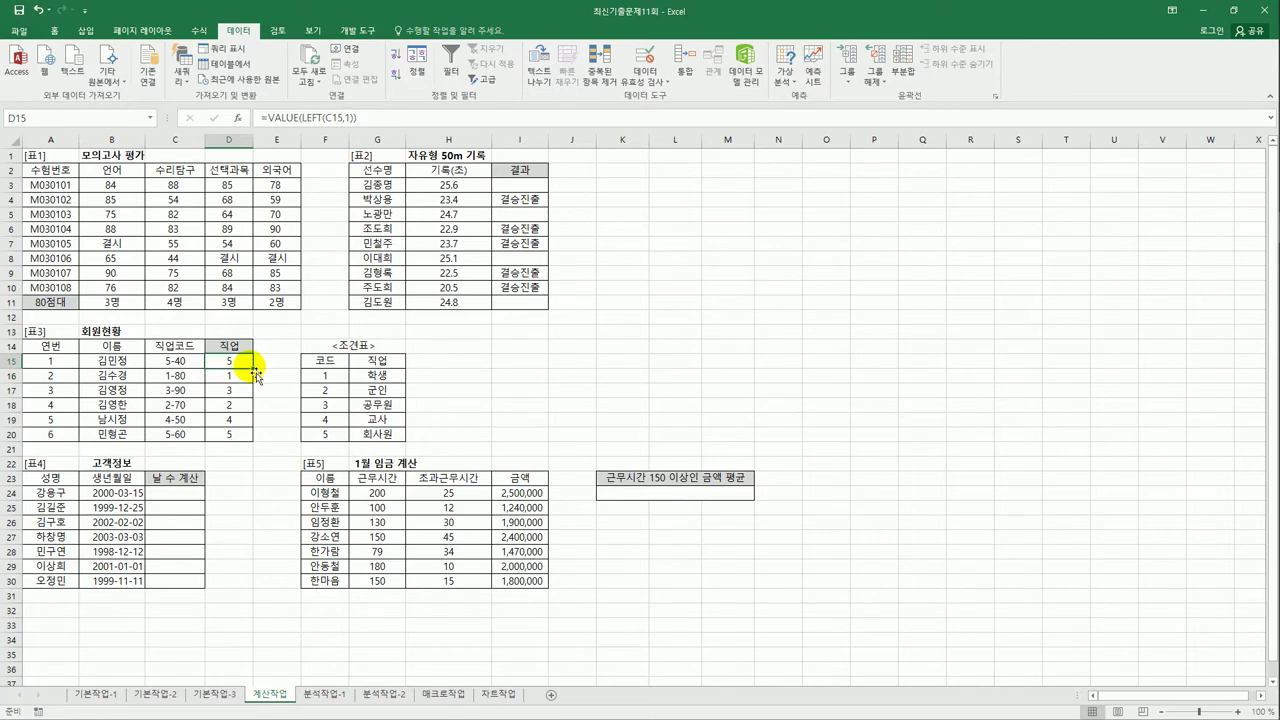
drag(258, 372, 256, 449)
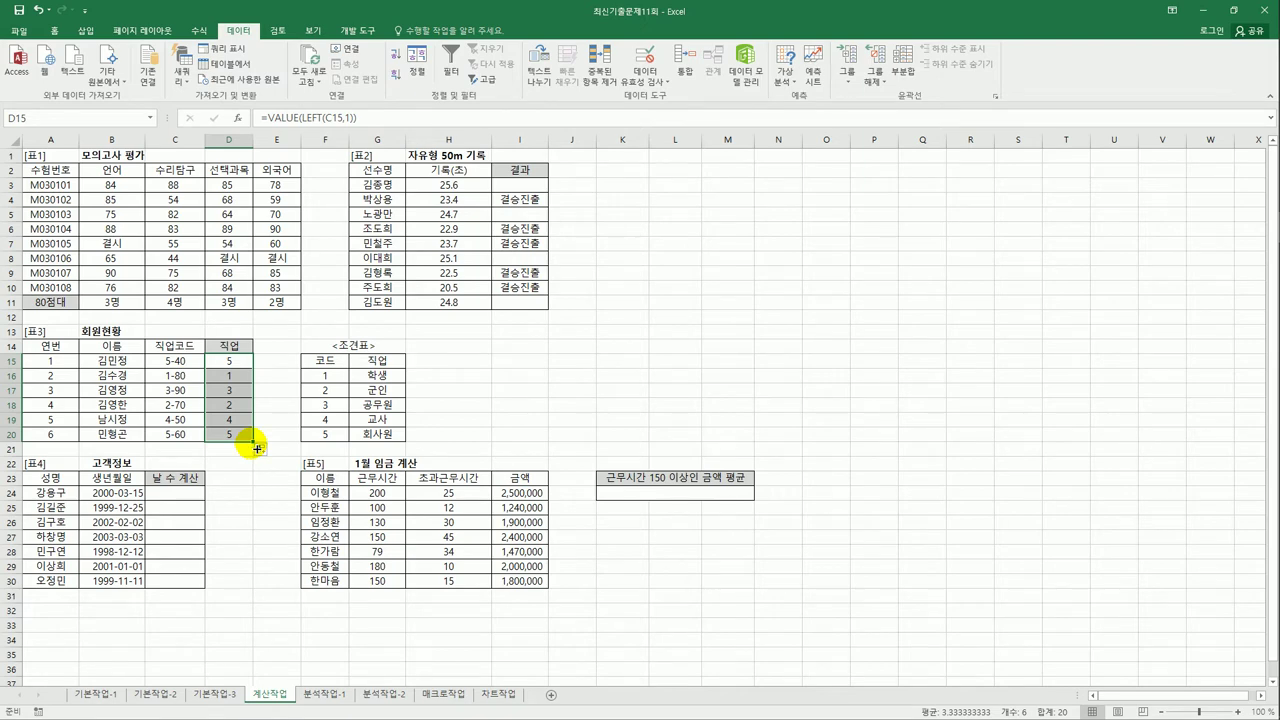
click(226, 361)
drag(323, 376, 337, 432)
click(244, 355)
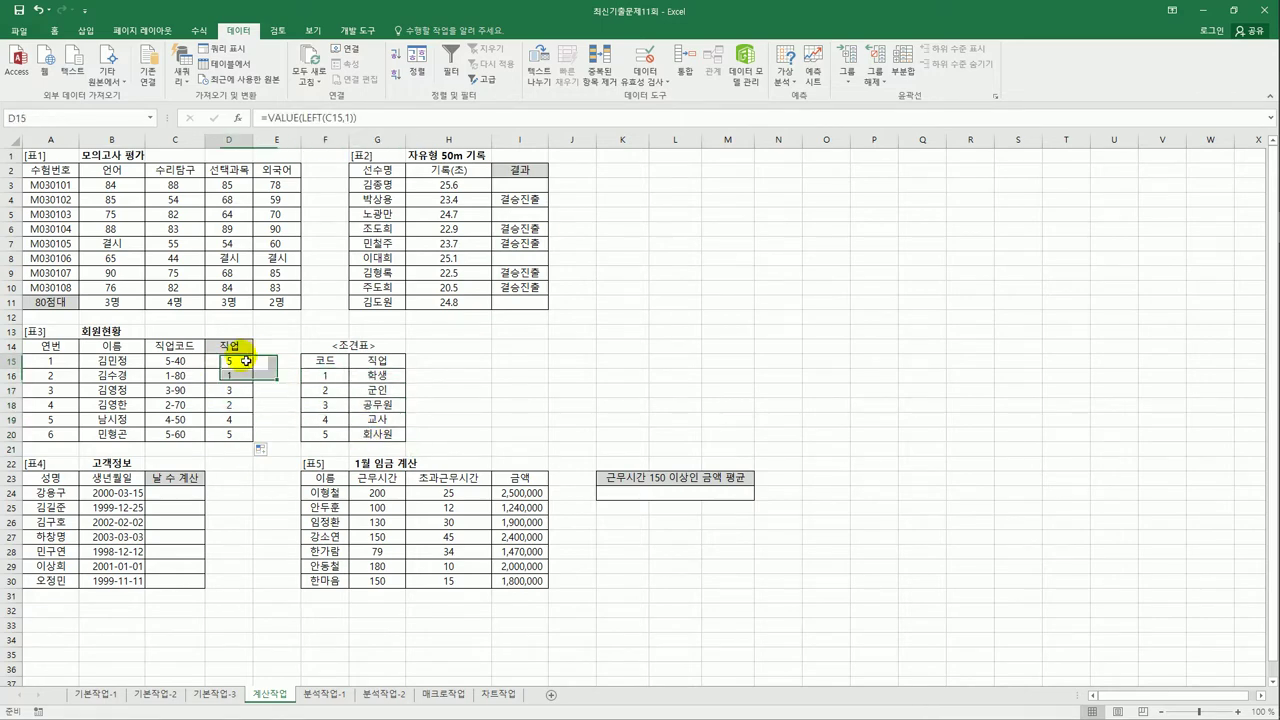
drag(318, 376, 342, 438)
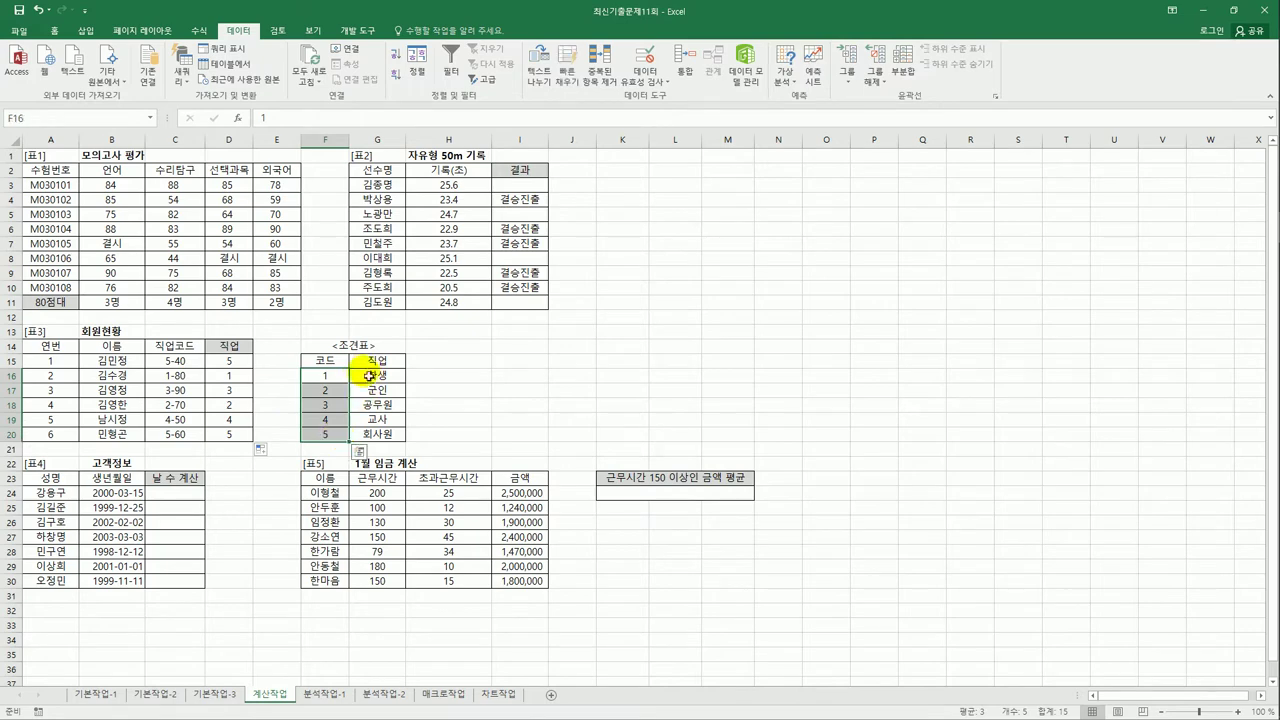
drag(325, 376, 370, 438)
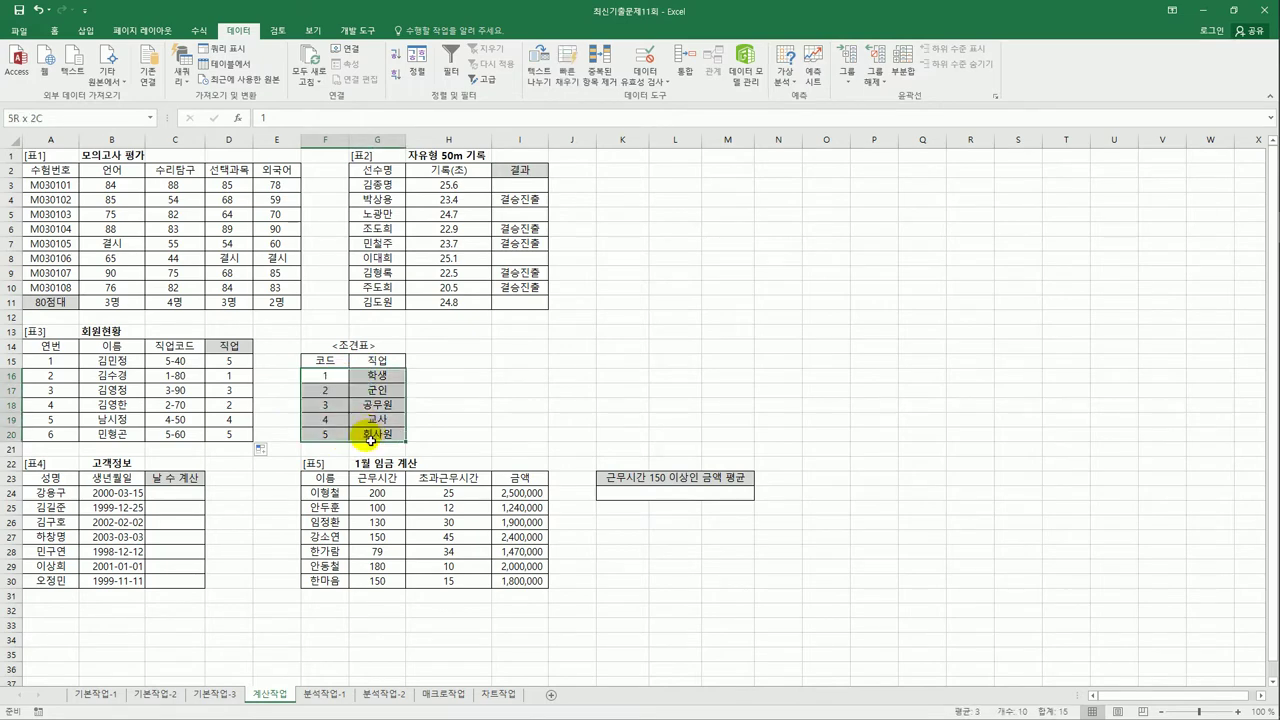
Wrap the code extraction in D15 in an exact-match VLOOKUP, making it =VLOOKUP(VALUE(LEFT(C15,1)),$F$16:$G$20,2,FALSE)
click(236, 362)
click(272, 118)
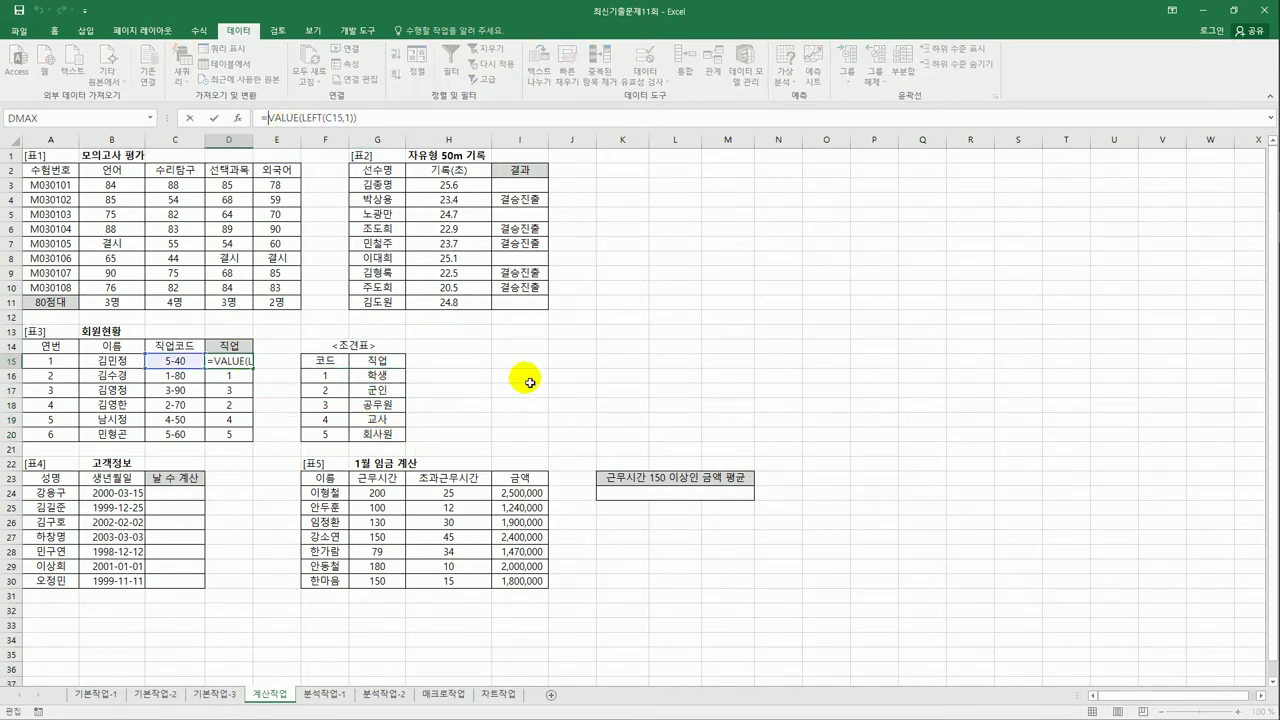
text(vl)
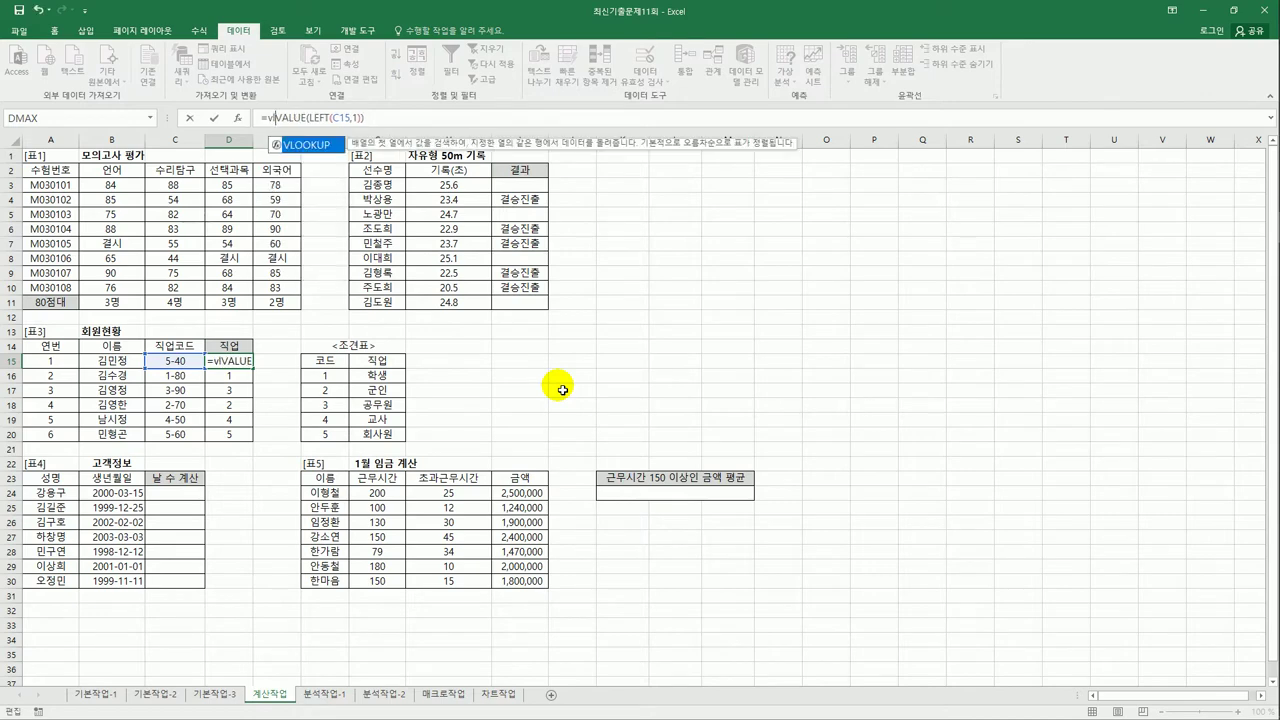
key(Tab)
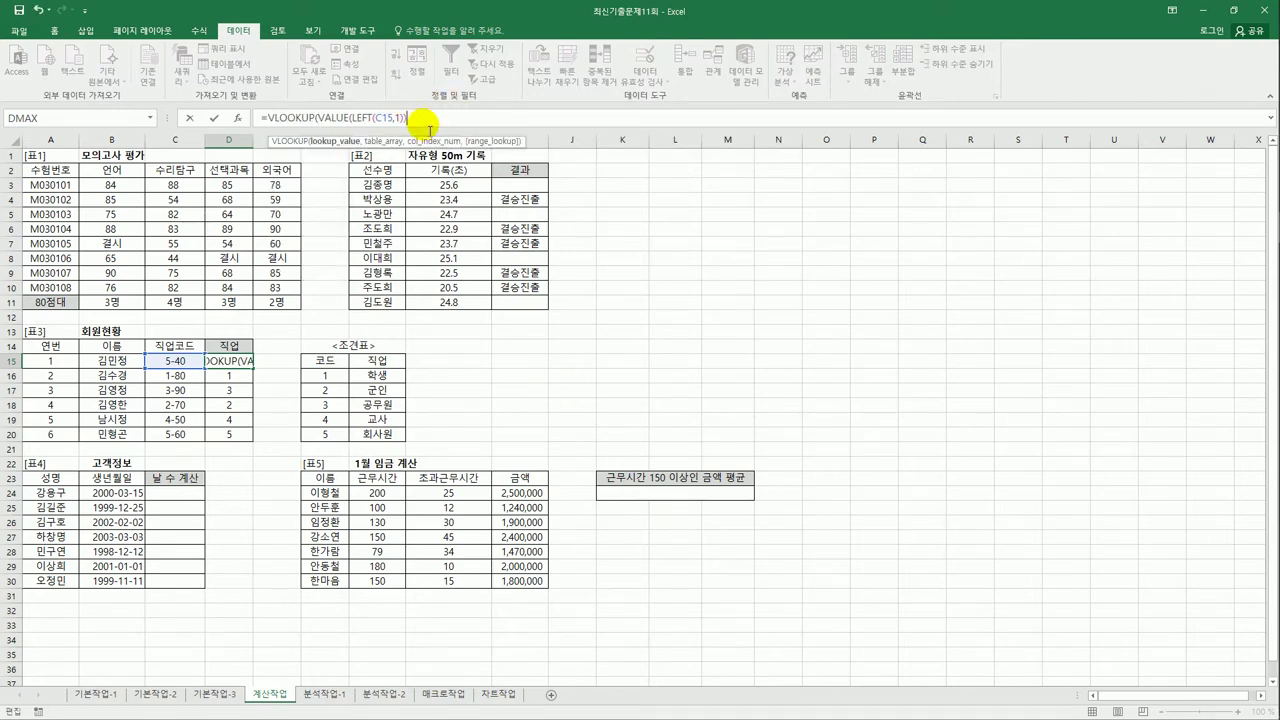
text(),)
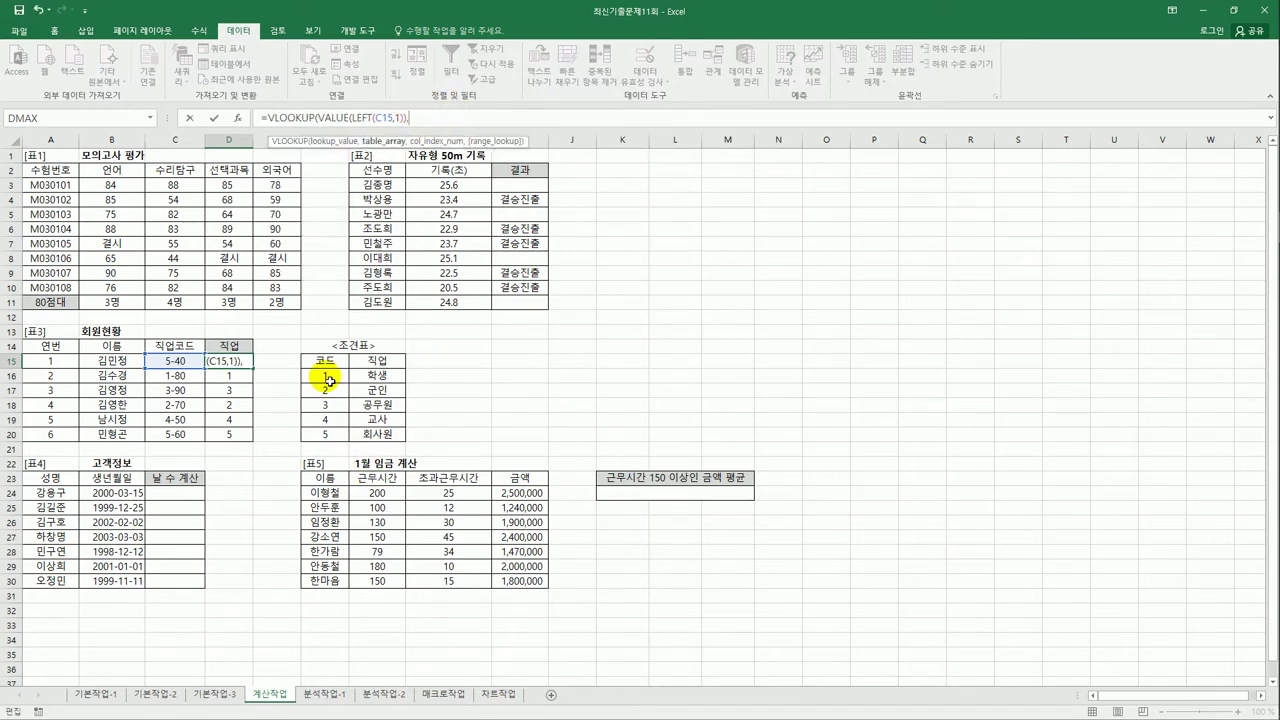
drag(331, 374, 379, 437)
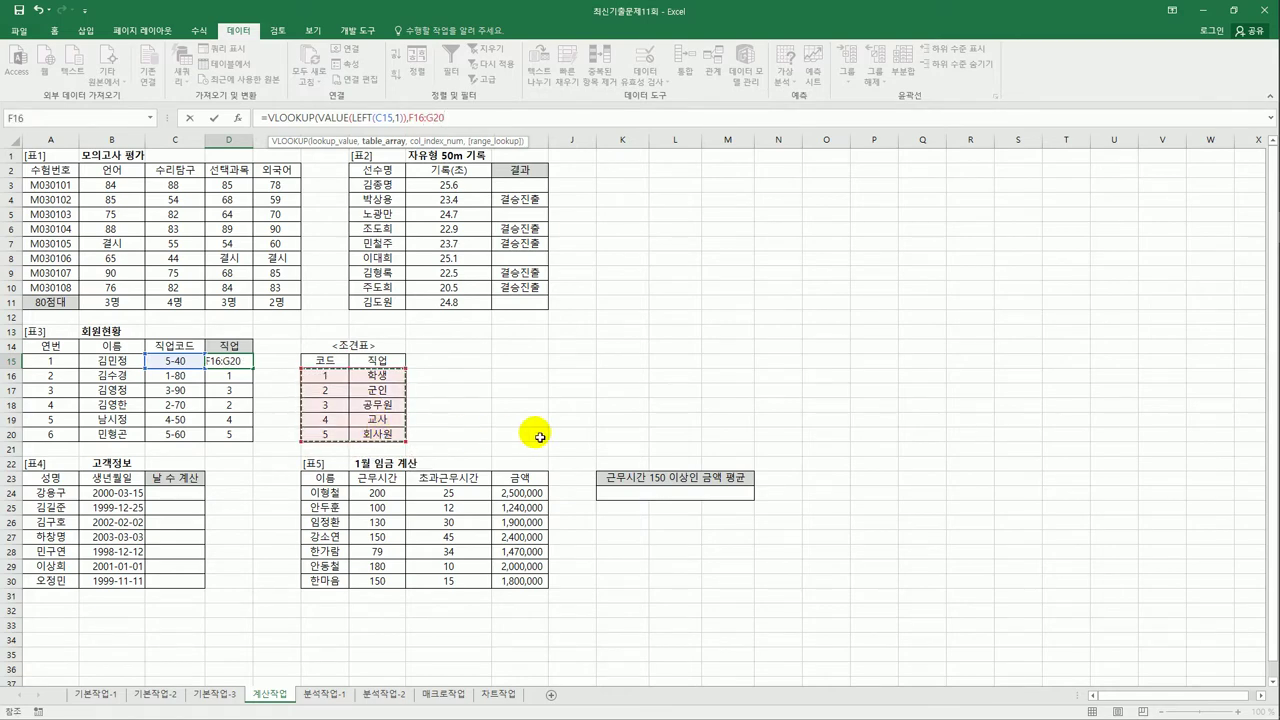
key(F4)
text(,)
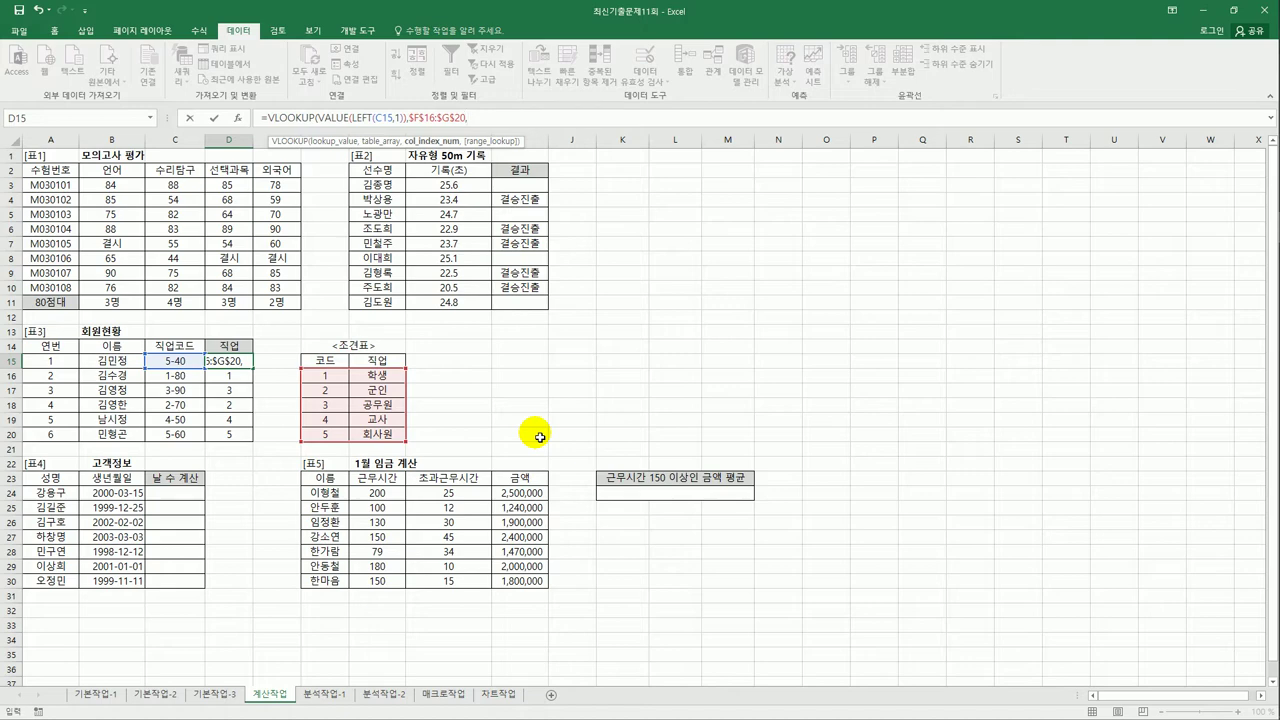
text(2,)
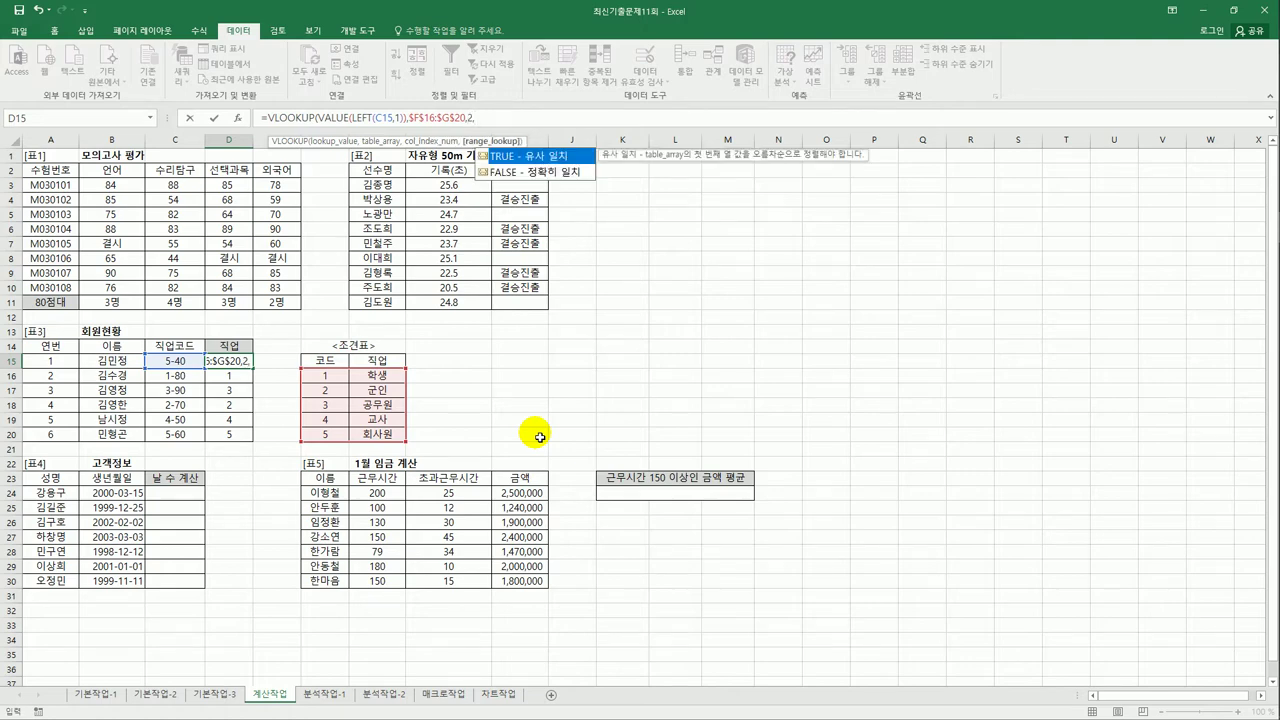
double_click(586, 171)
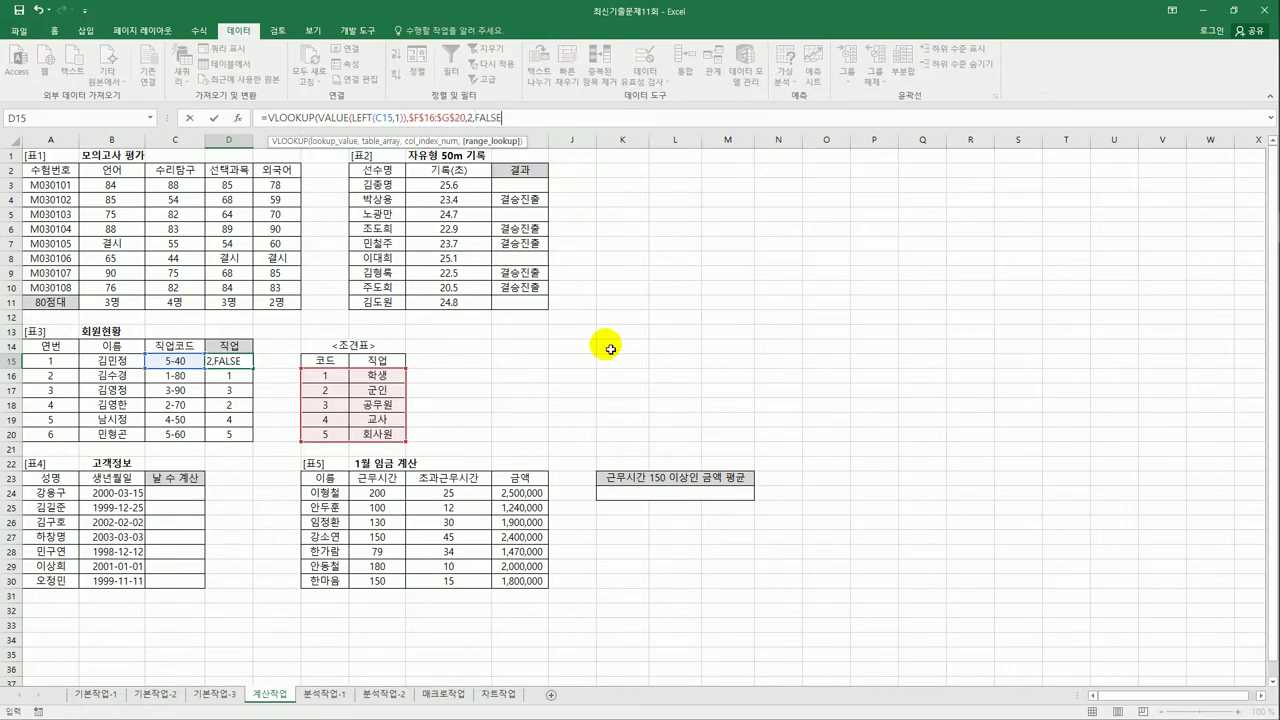
key(Return)
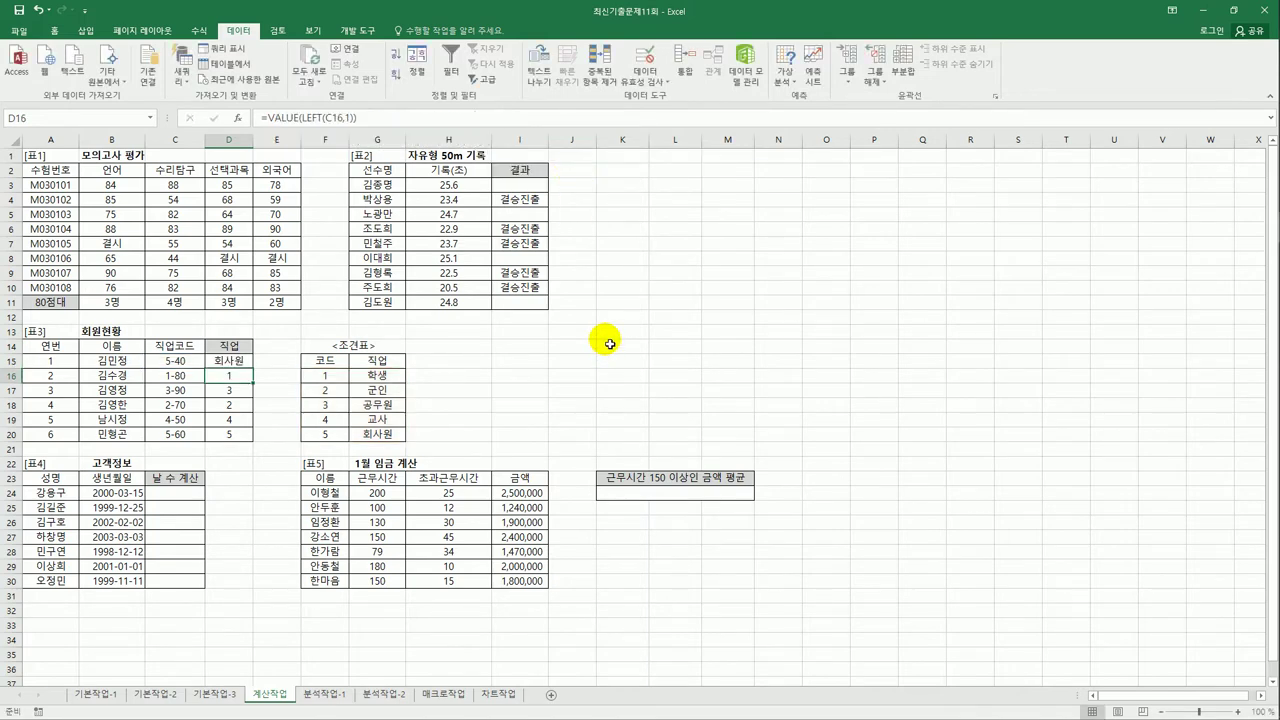
Fill the D15 VLOOKUP formula down the 직업 column of 표3 through D20
click(230, 362)
drag(254, 369, 260, 446)
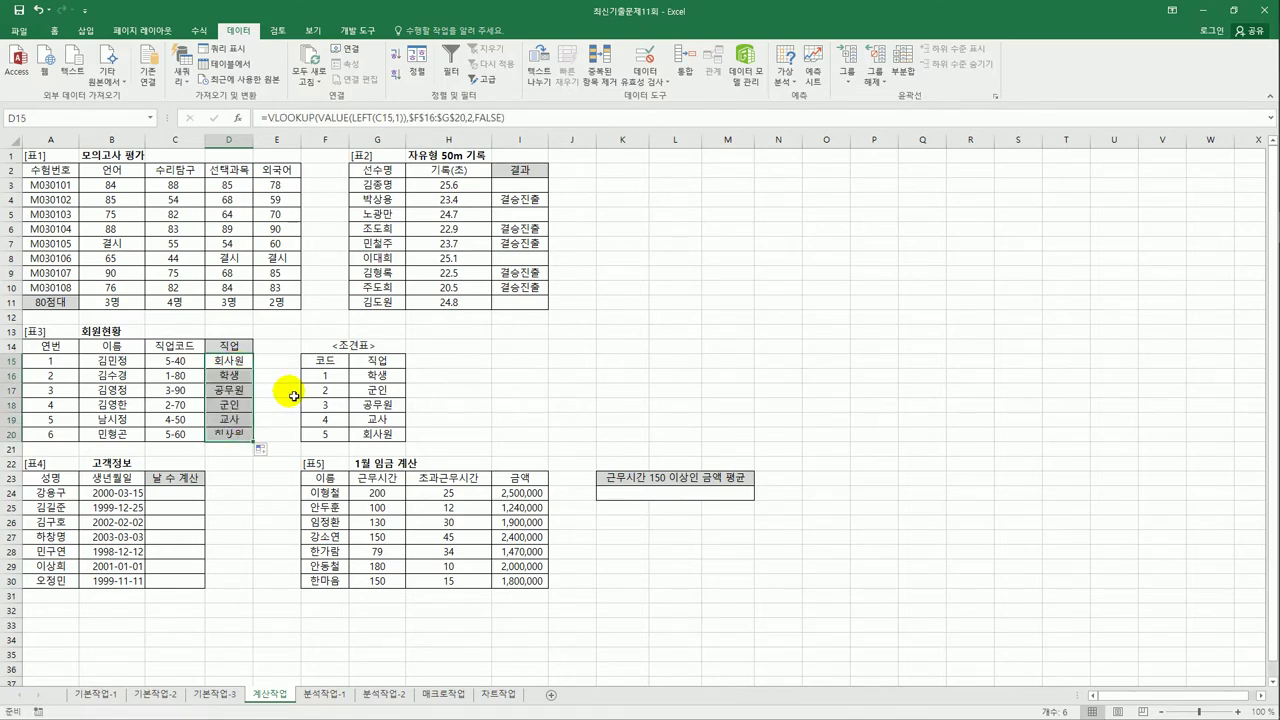
click(230, 440)
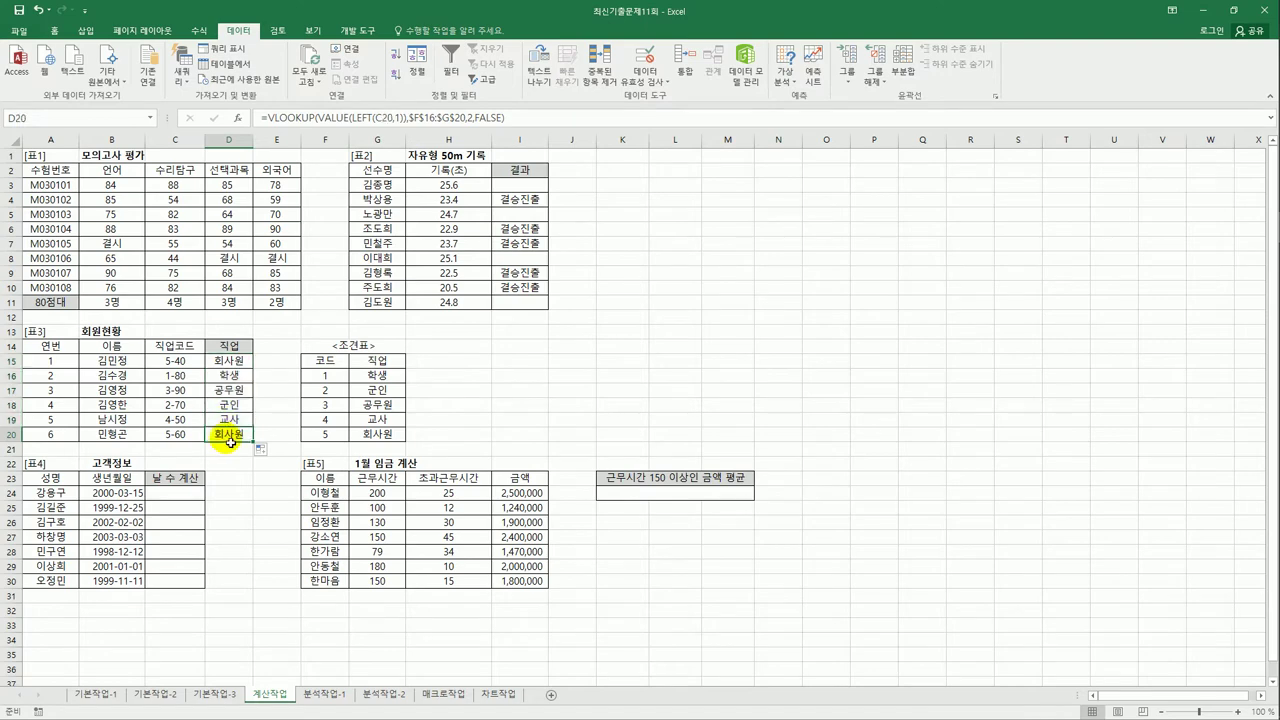
Enter =DAYS(TODAY(),B24) in C24 to count the days from the 생년월일 date to today
click(184, 497)
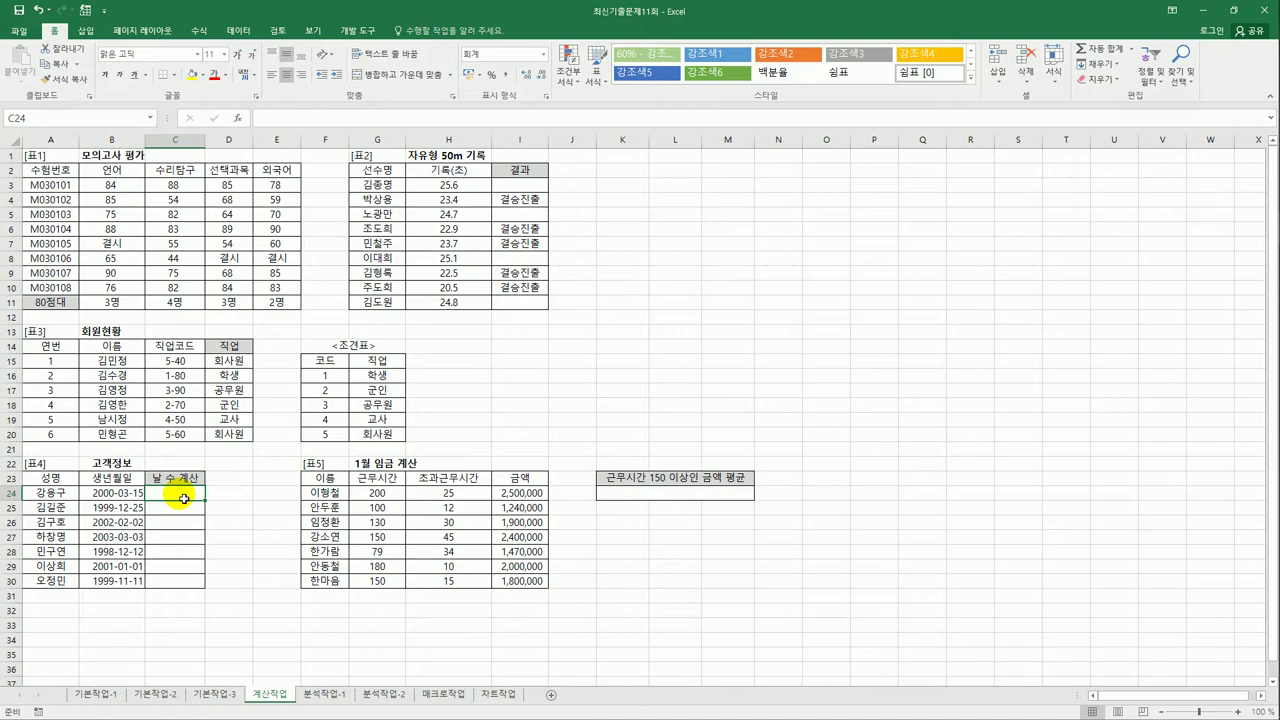
text(=)
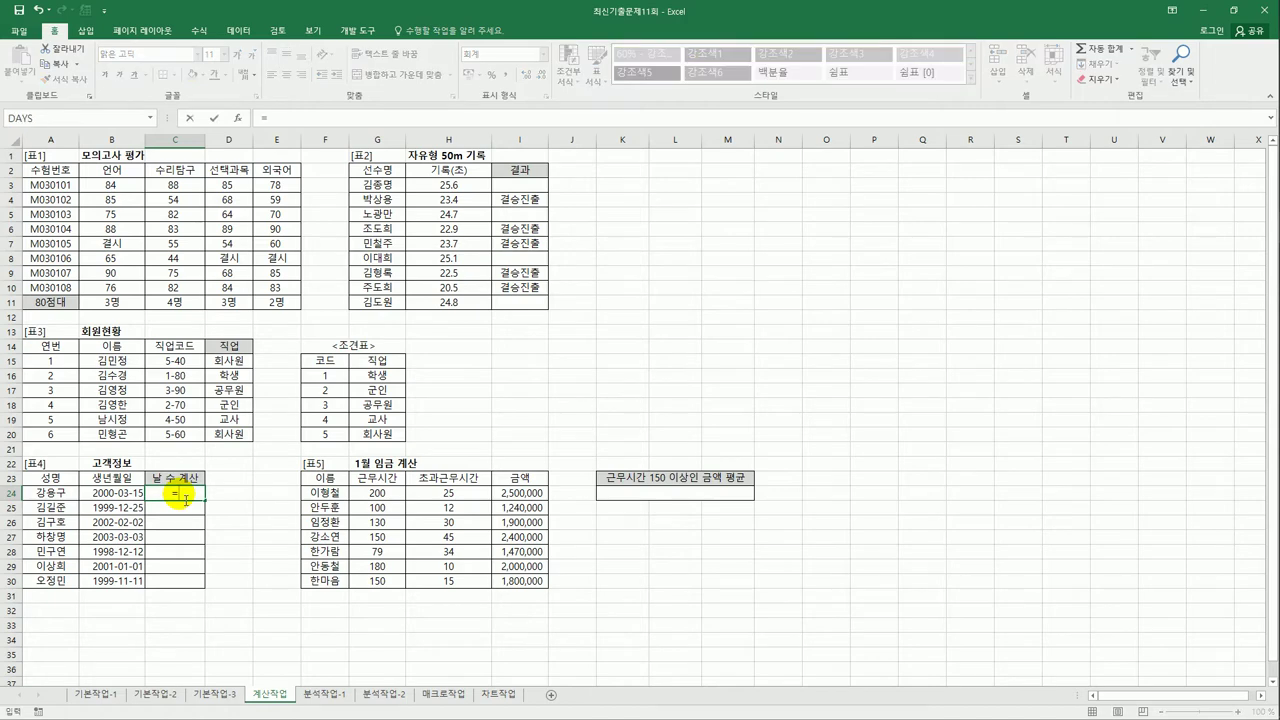
text(d)
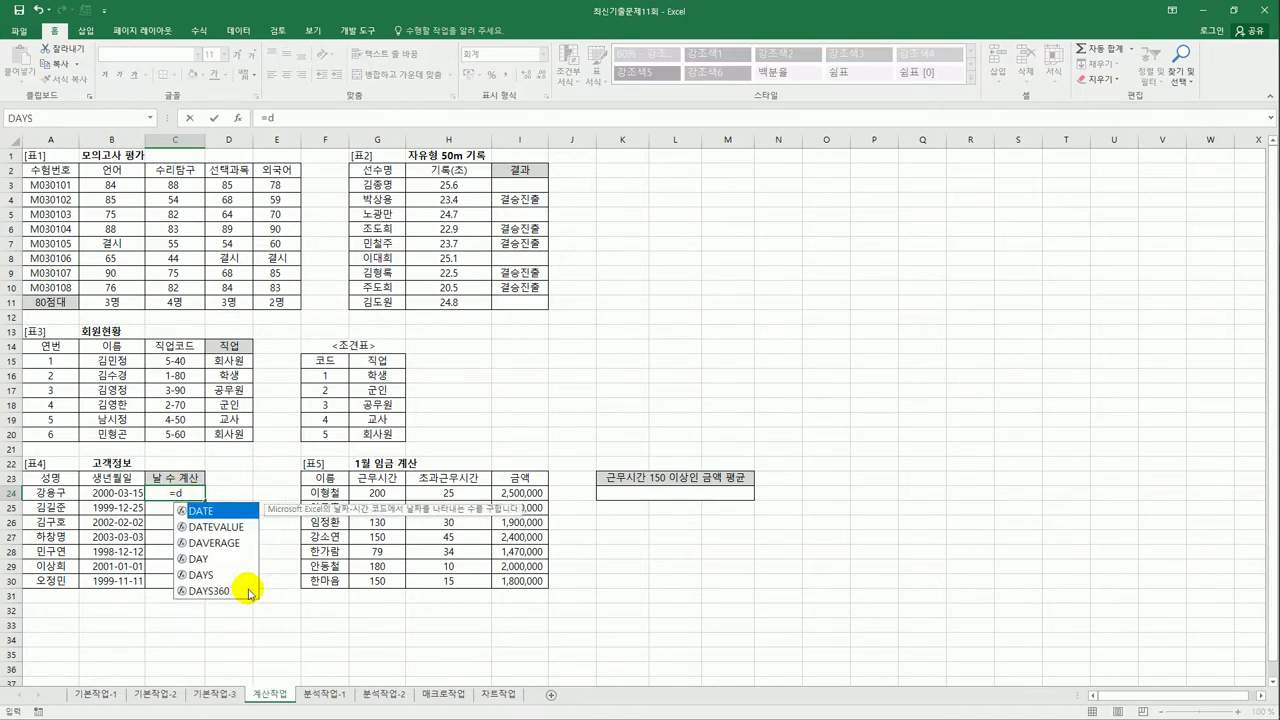
text(ays)
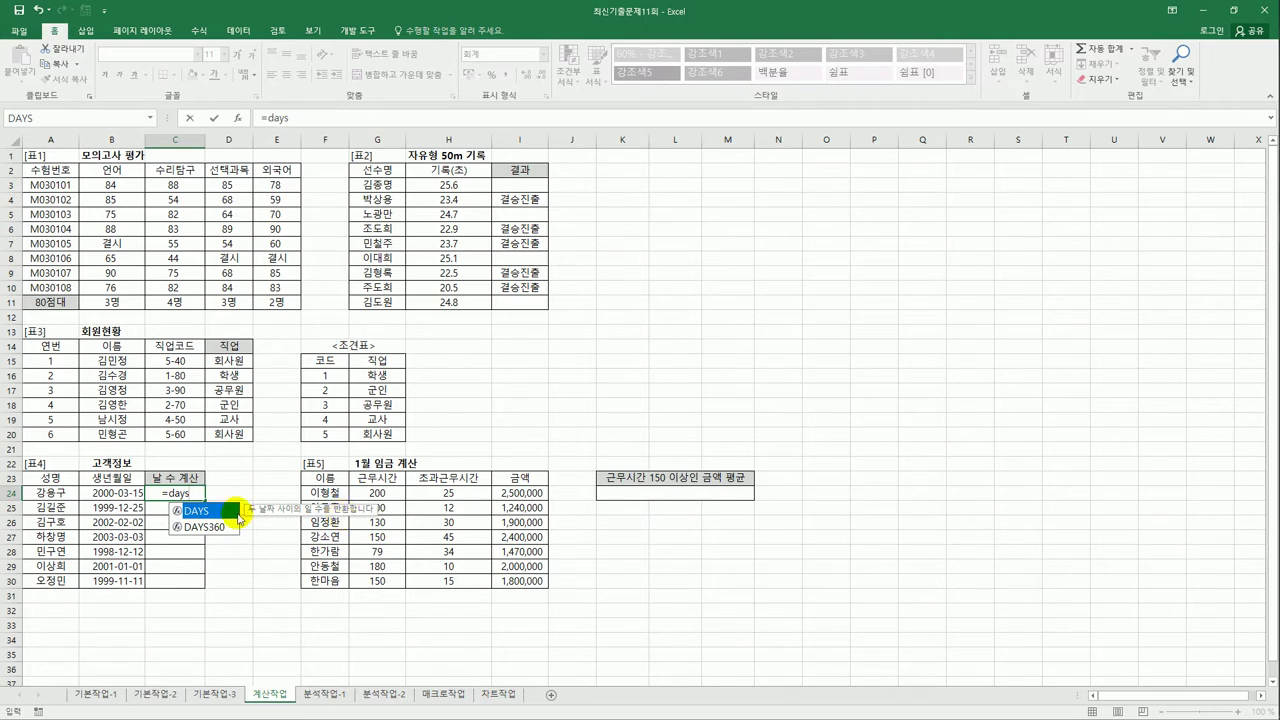
double_click(221, 516)
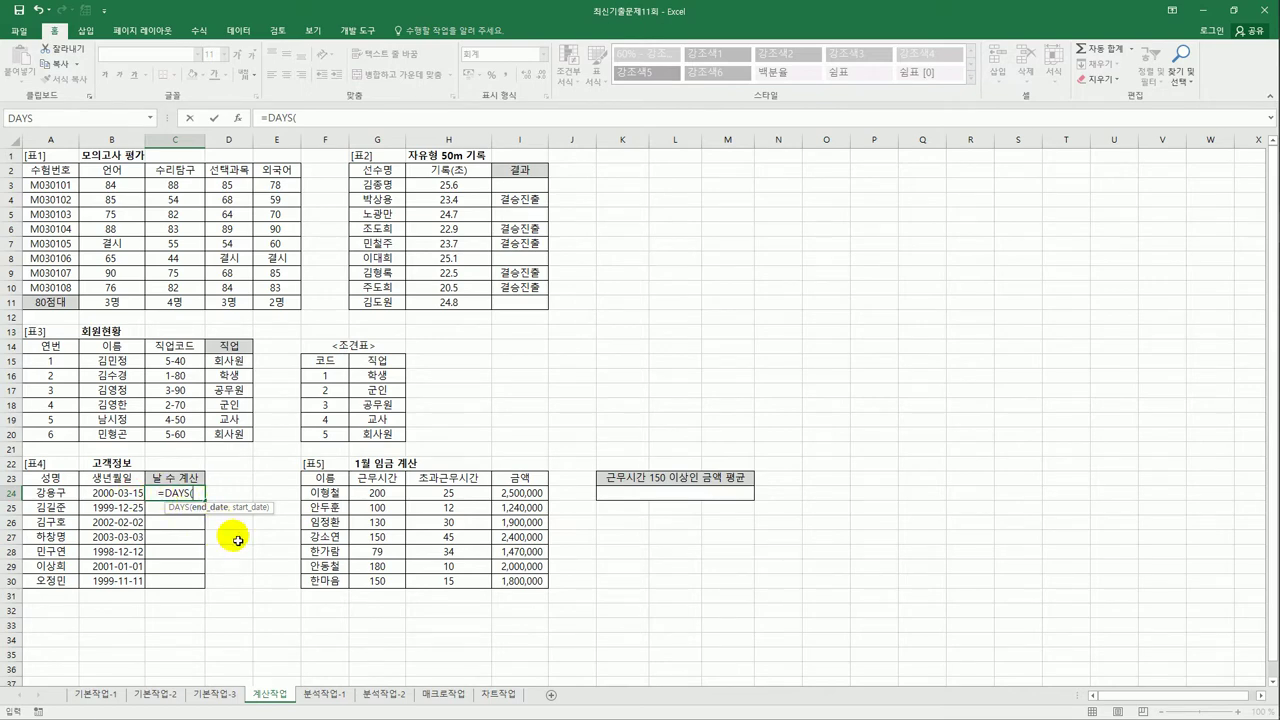
text(tod)
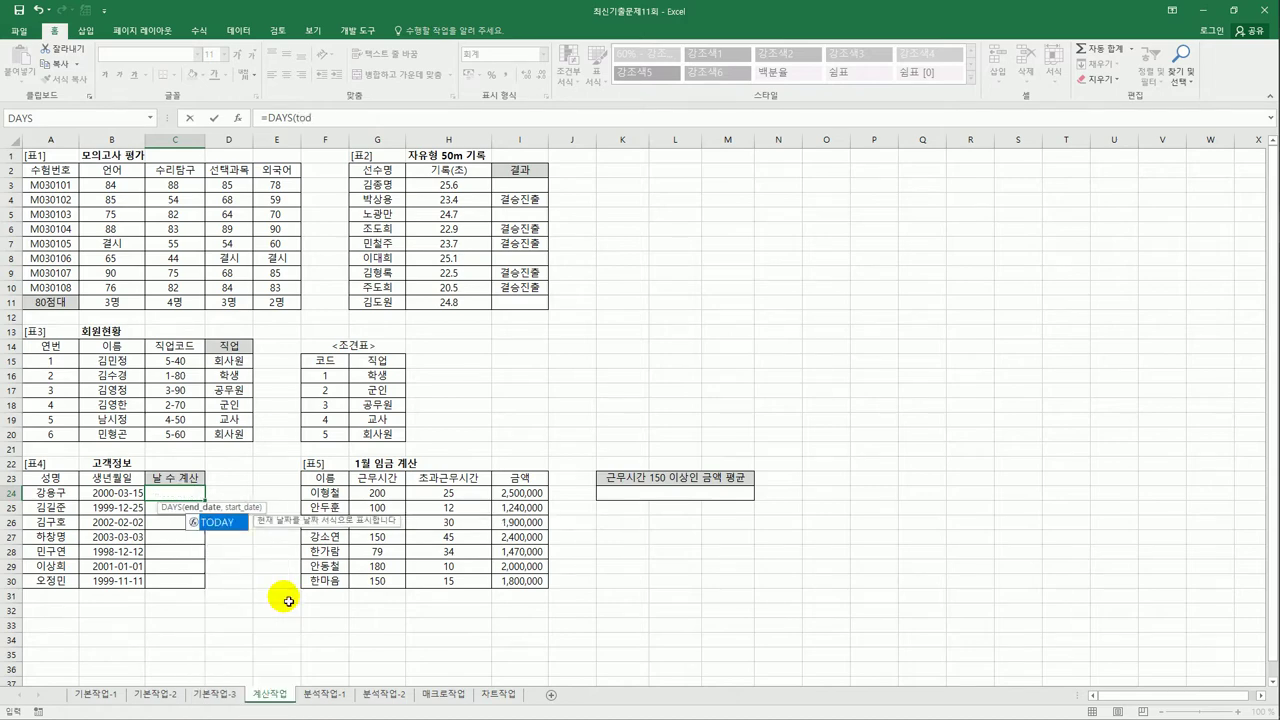
key(Tab)
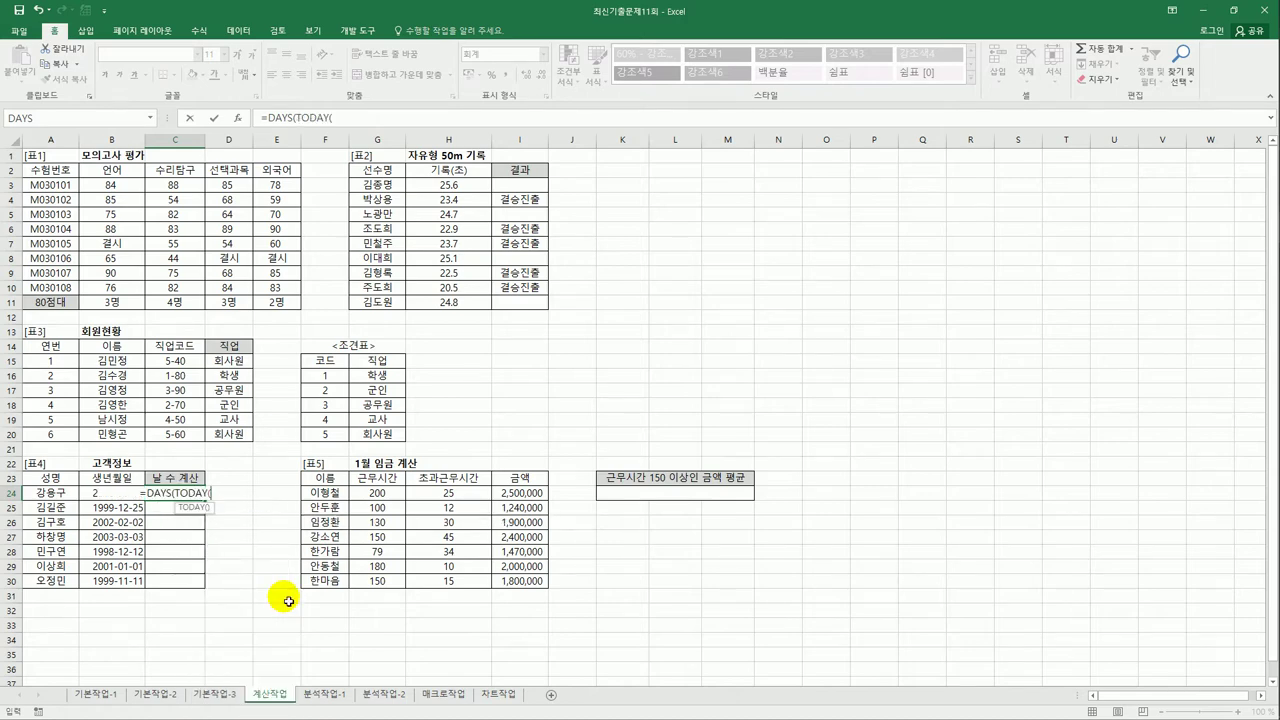
text(),)
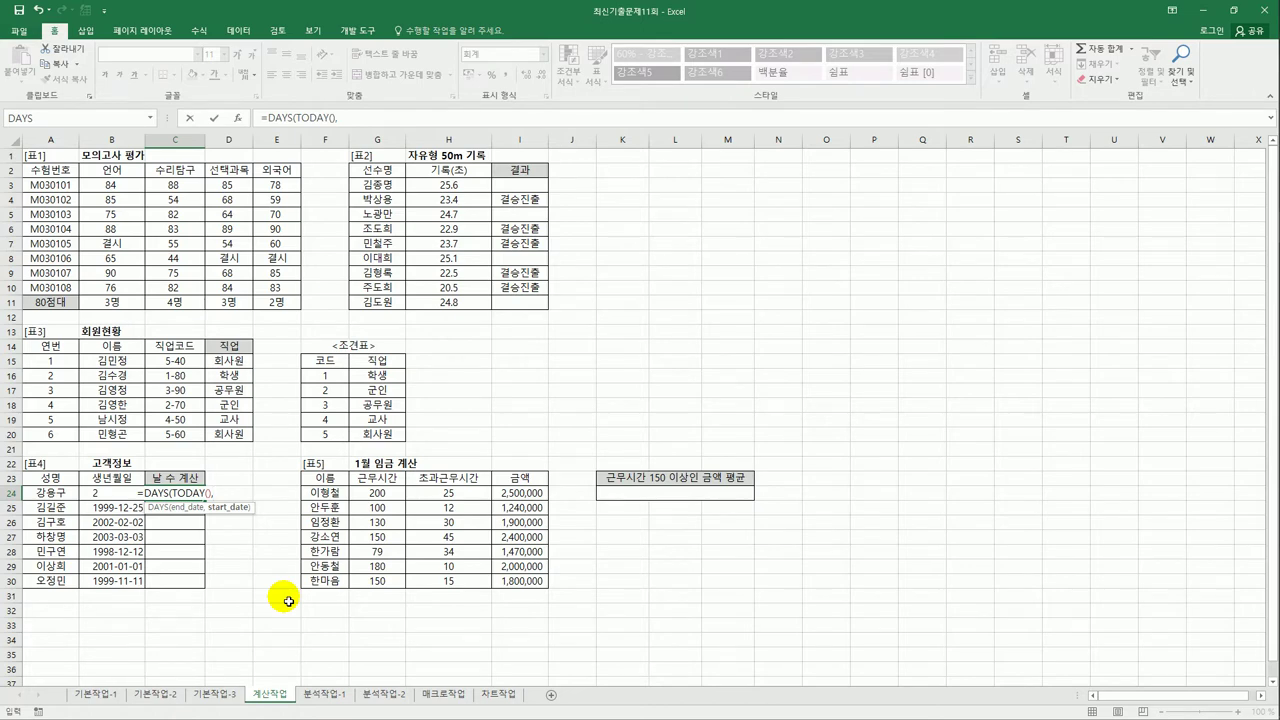
key(Left)
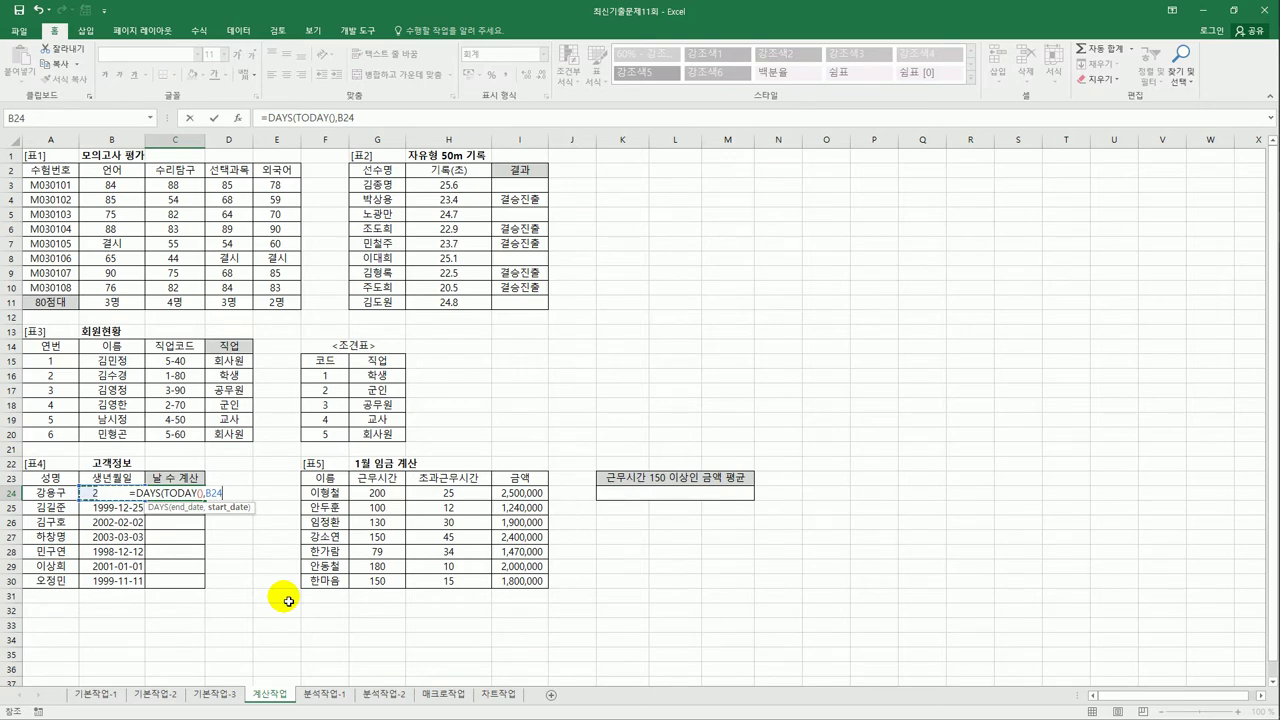
text())
key(Return)
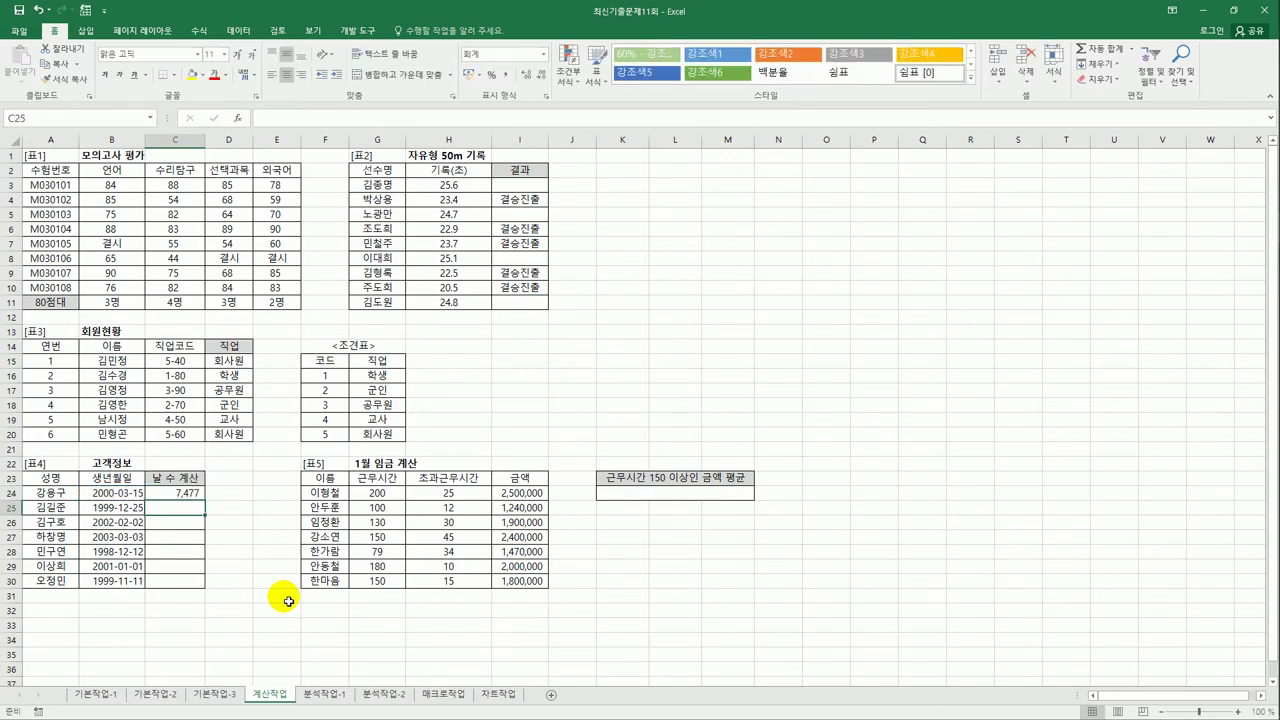
Fill the C24 formula down the 날 수 계산 column of 표4 through C30
key(Up)
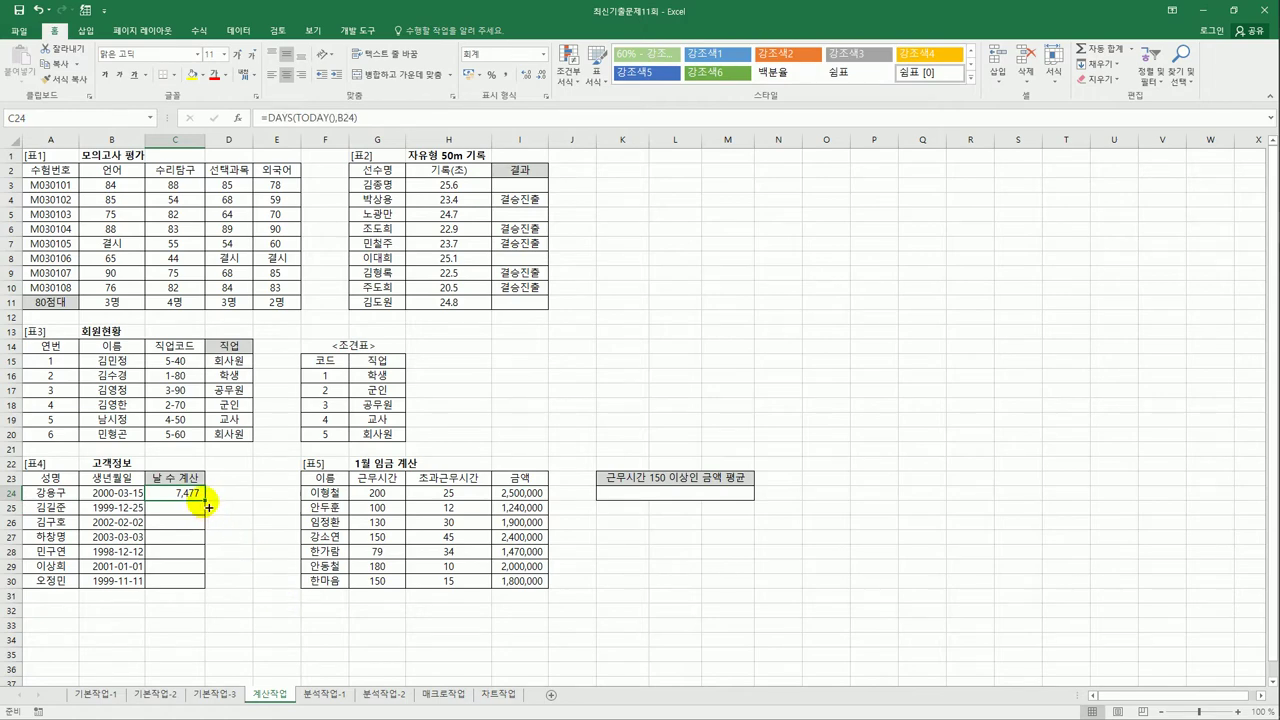
drag(209, 507, 211, 590)
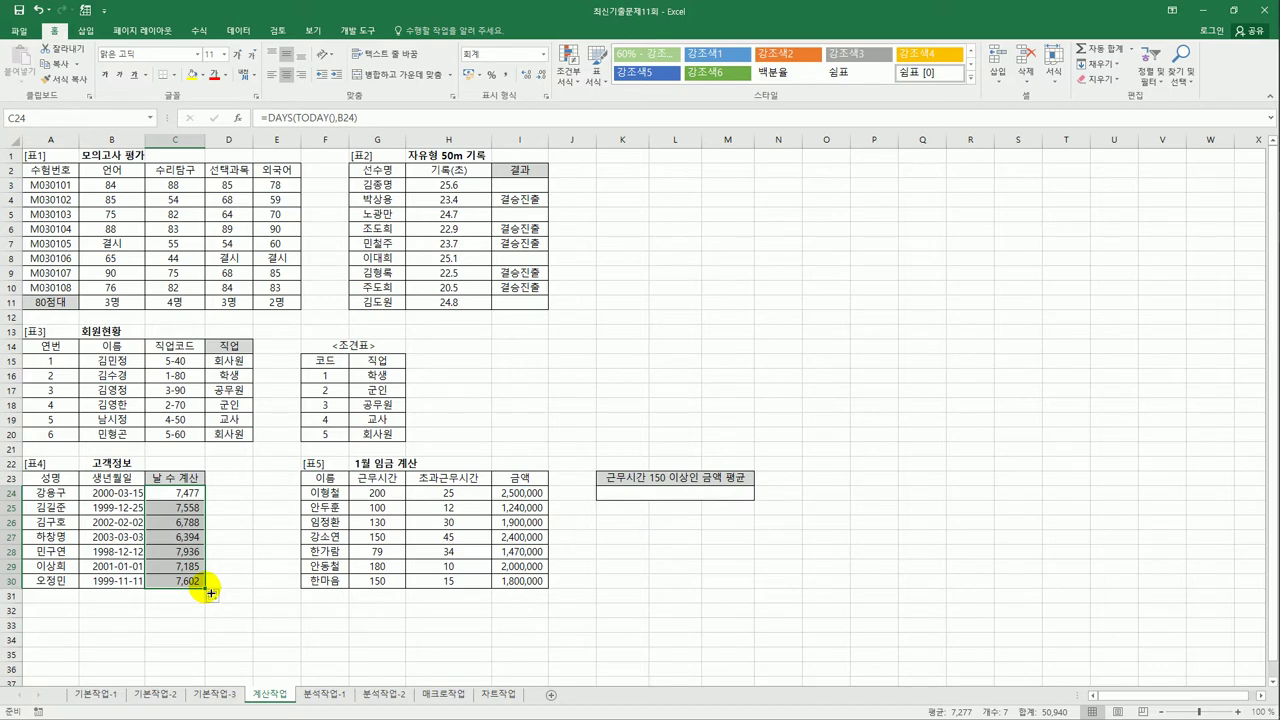
click(196, 581)
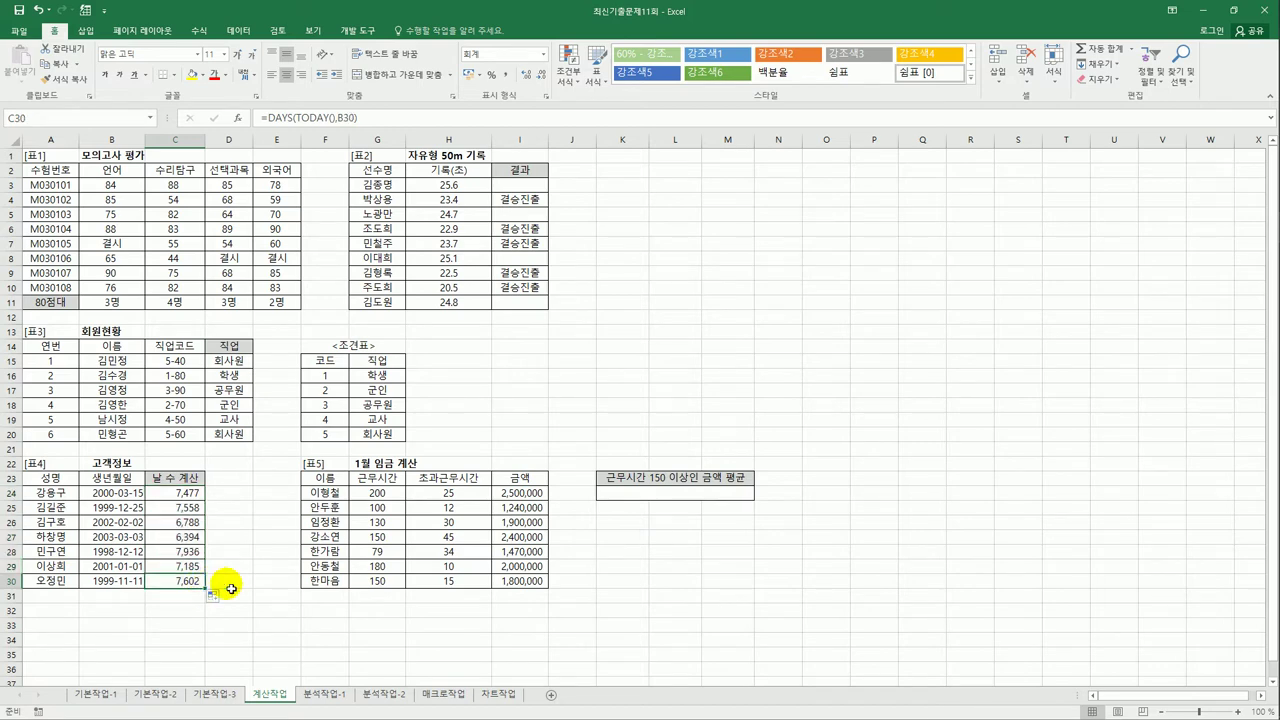
Start an AVERAGEIF formula in K24 with the 근무시간 values G24:G30 of 표5 as its criteria range
click(622, 491)
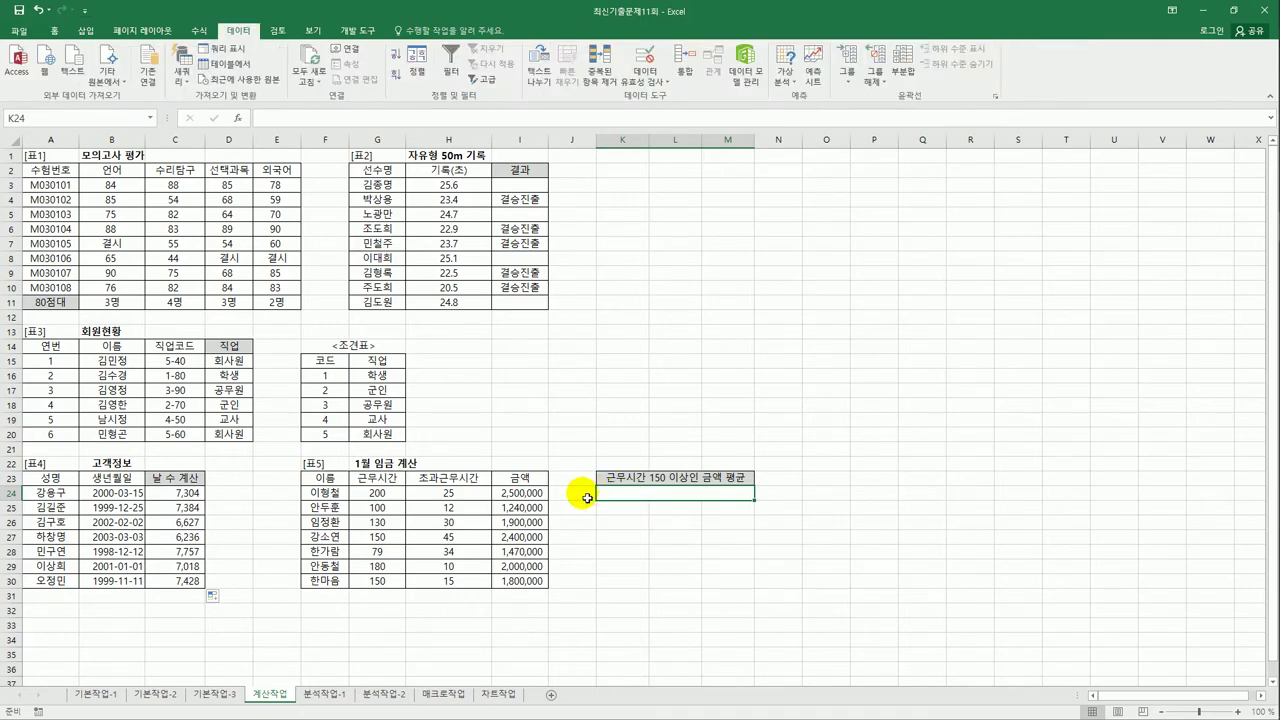
click(535, 495)
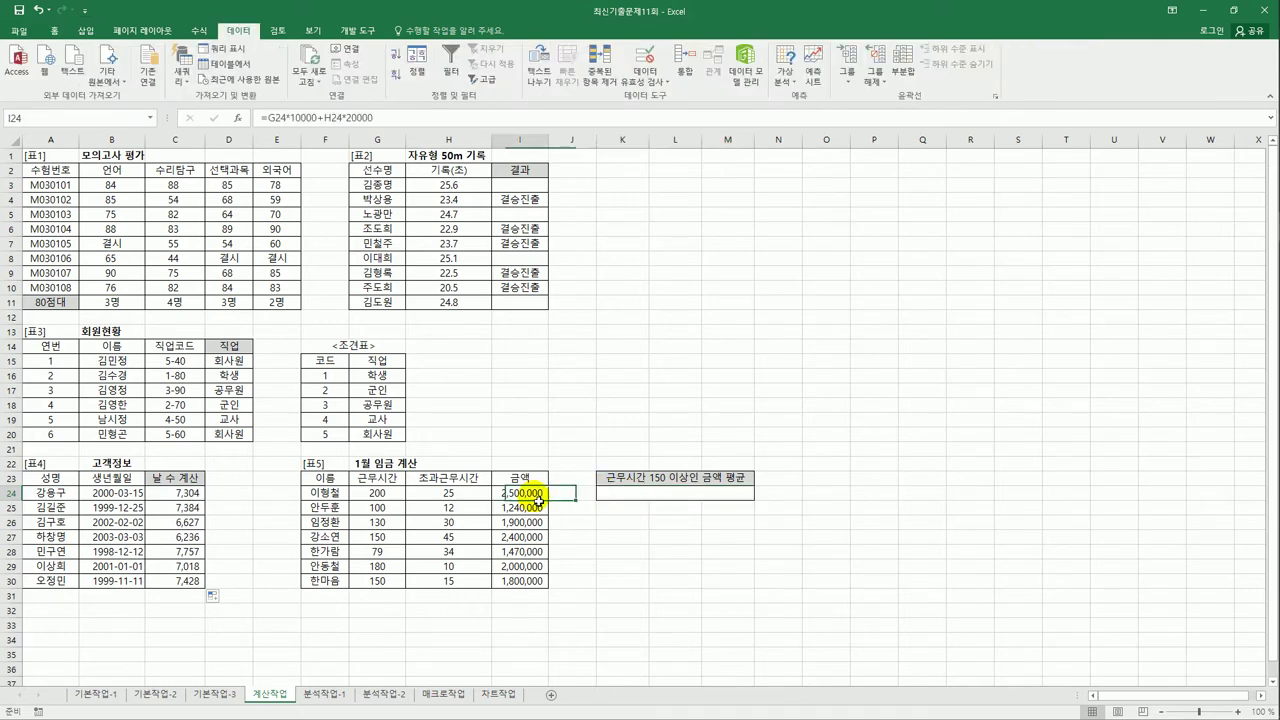
click(627, 490)
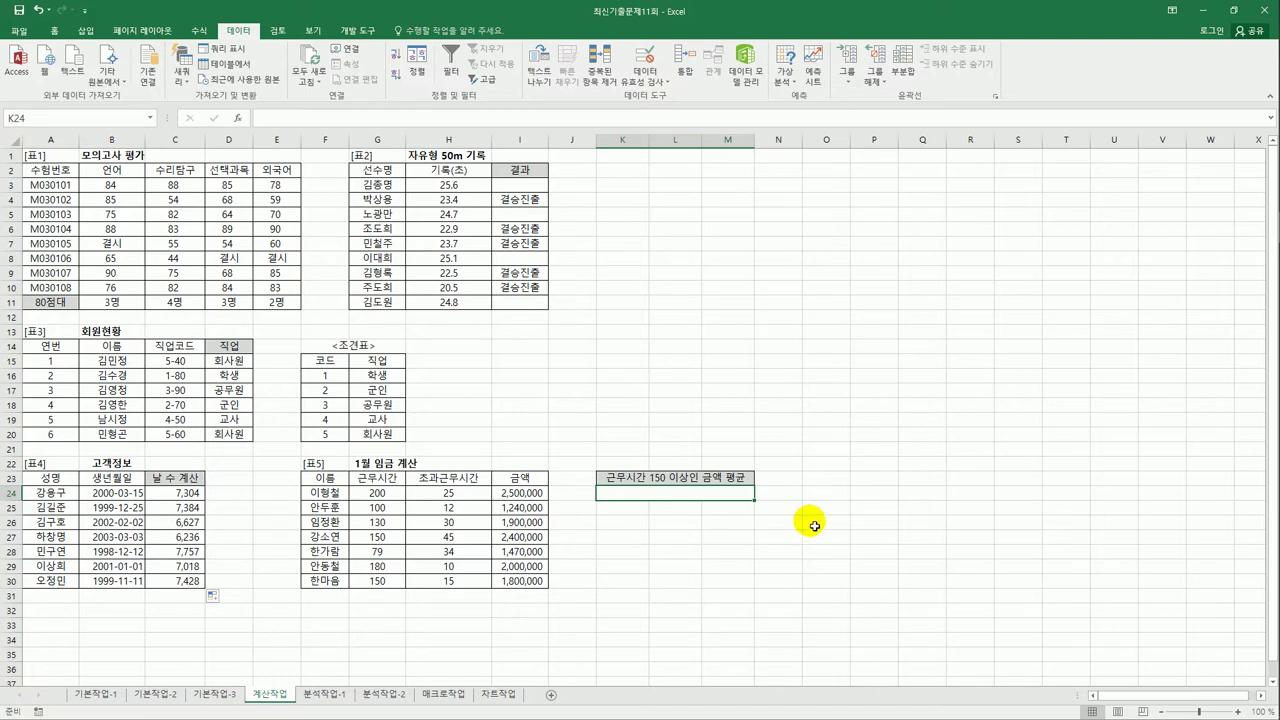
text(=av)
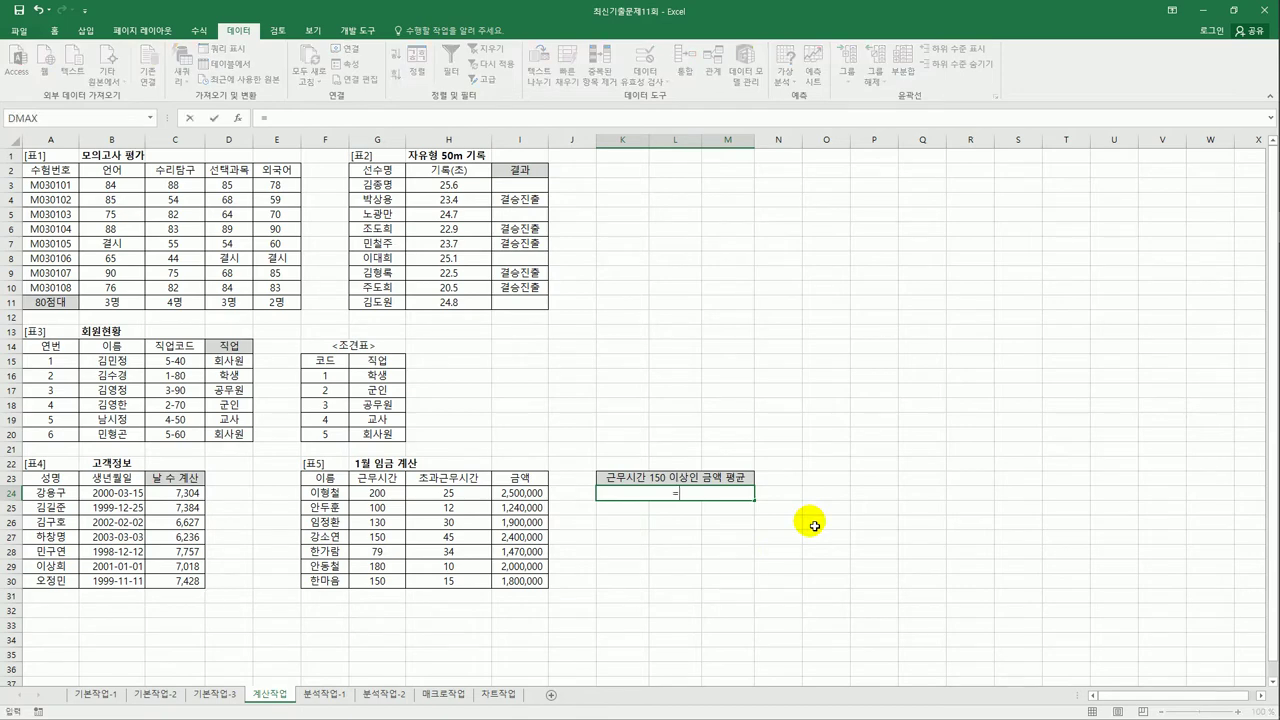
key(Down)
key(Down)
key(Down)
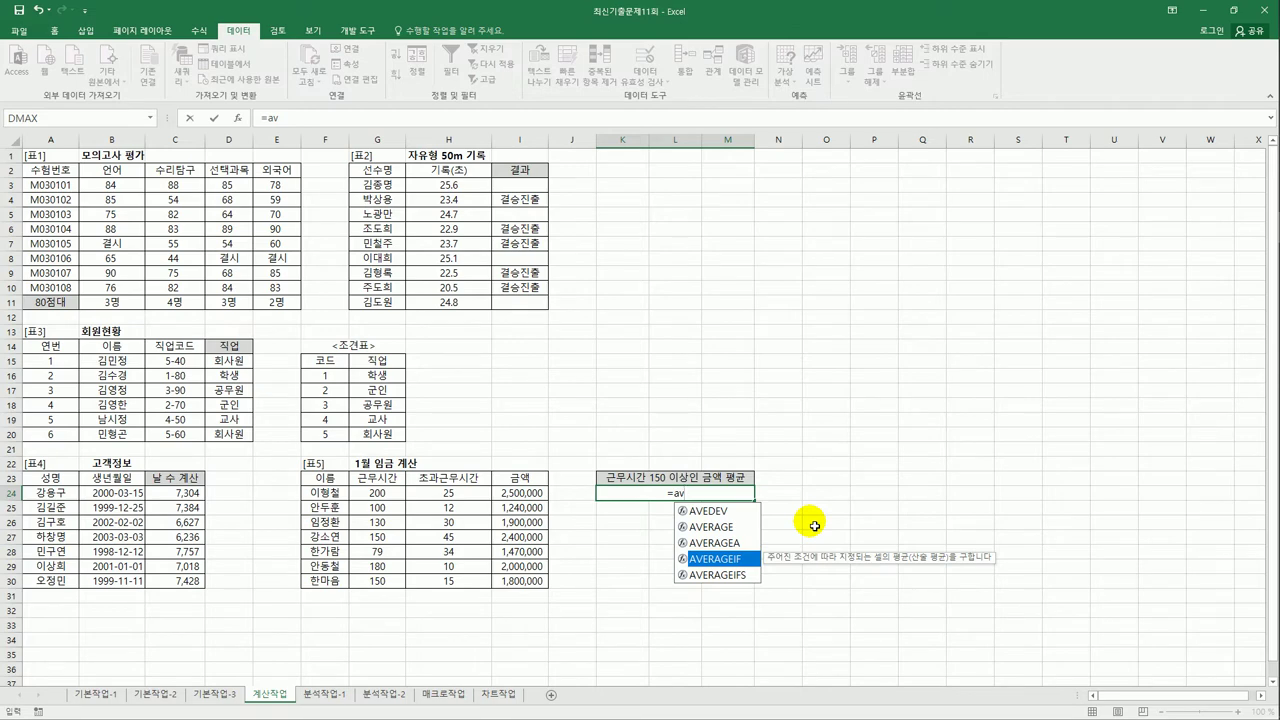
key(Tab)
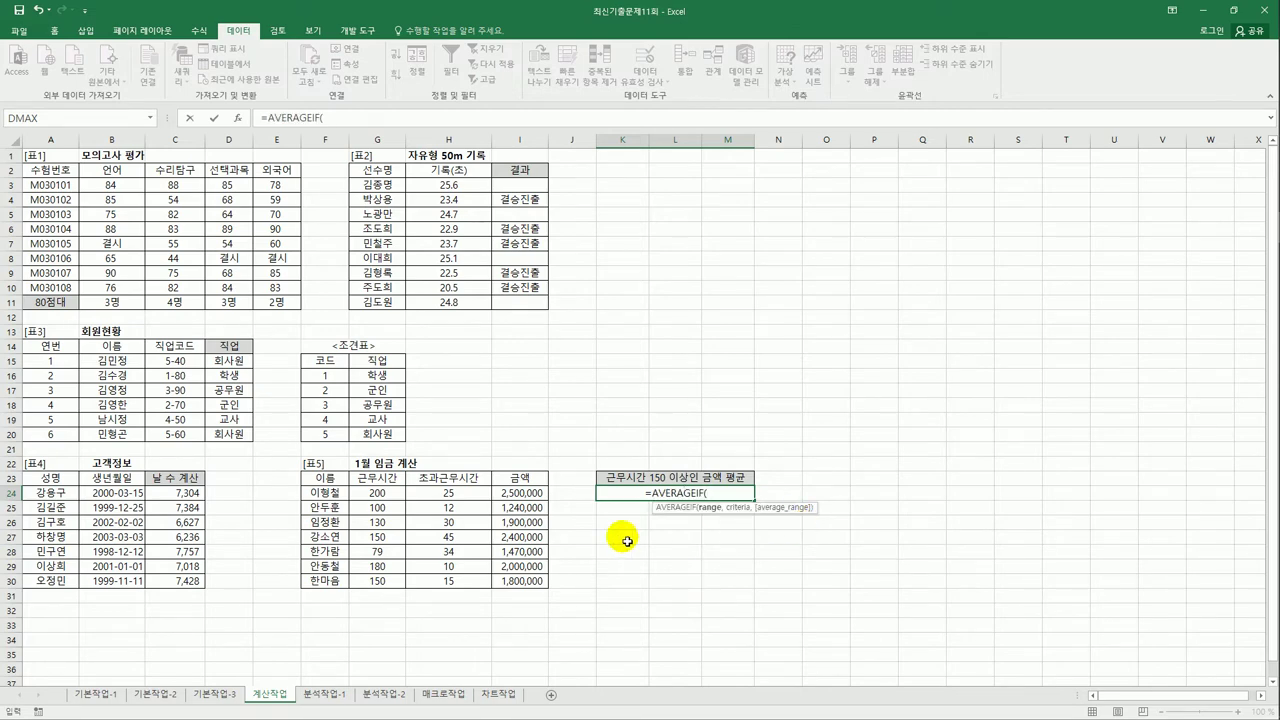
drag(380, 493, 390, 587)
text(,)
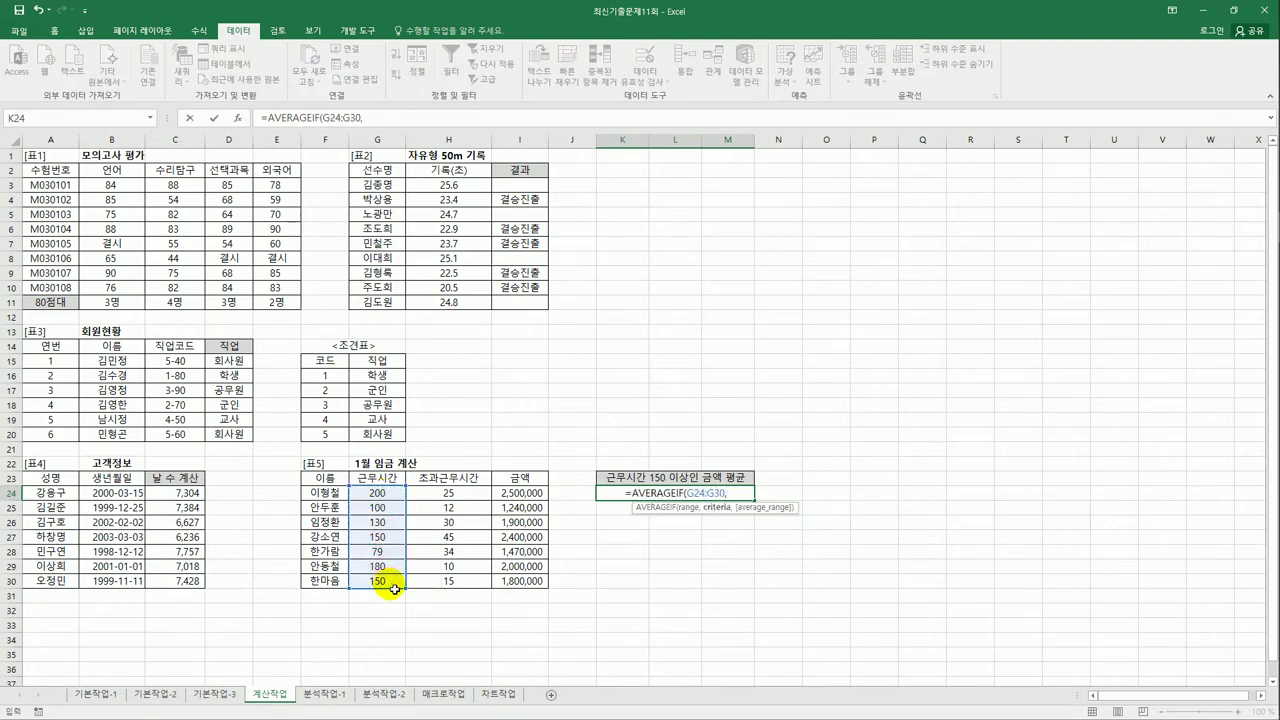
Complete the K24 formula with the criterion ">=150" and the 금액 range I24:I30, giving =AVERAGEIF(G24:G30,">=150",I24:I30)
text(")
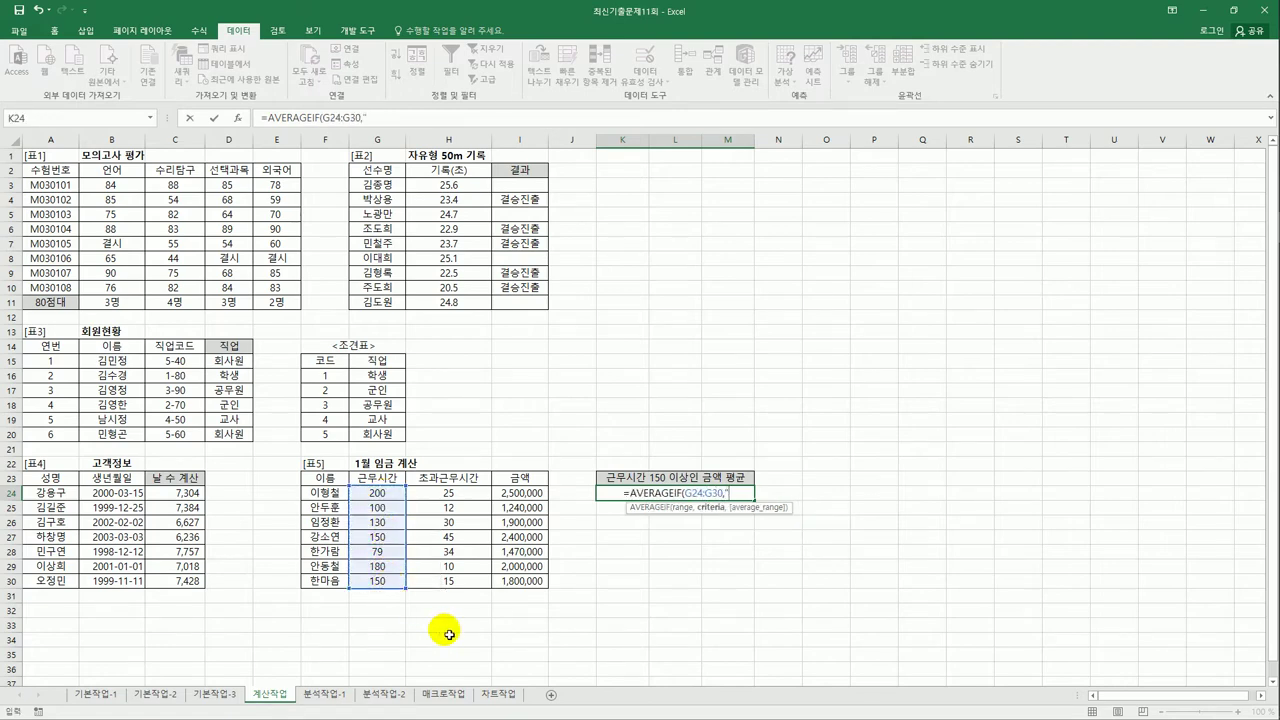
text(>=150")
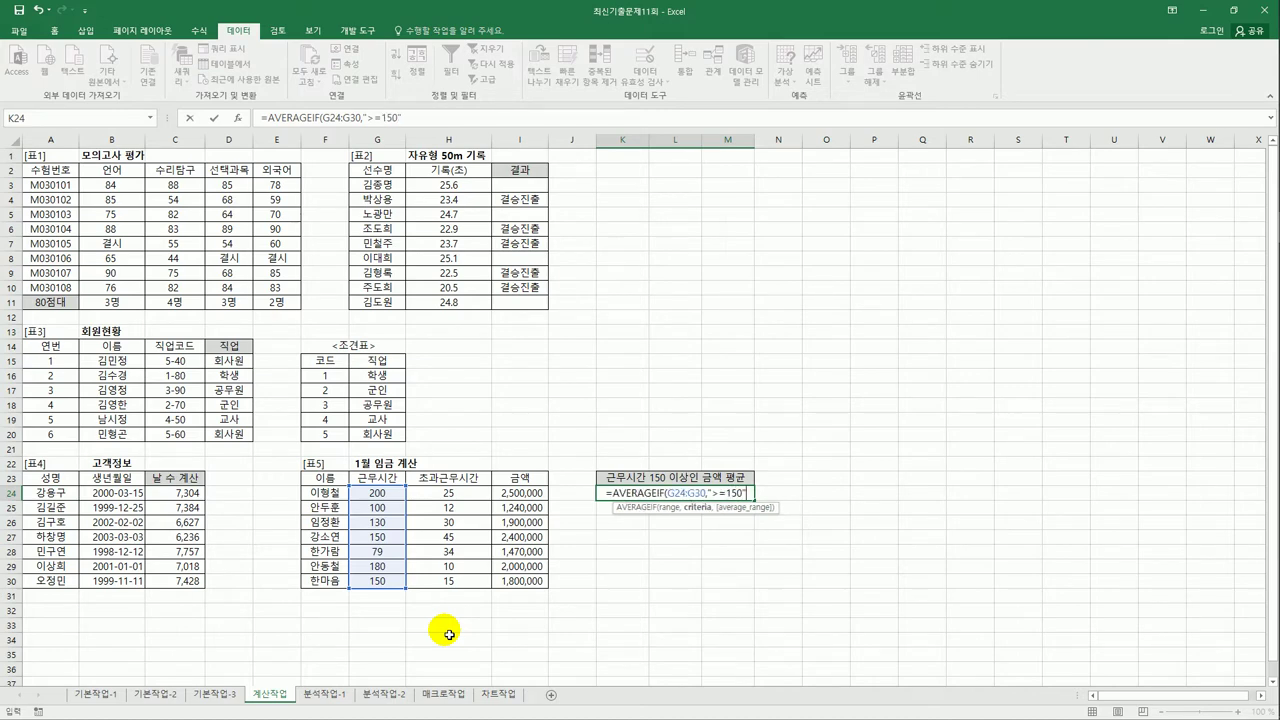
text(,)
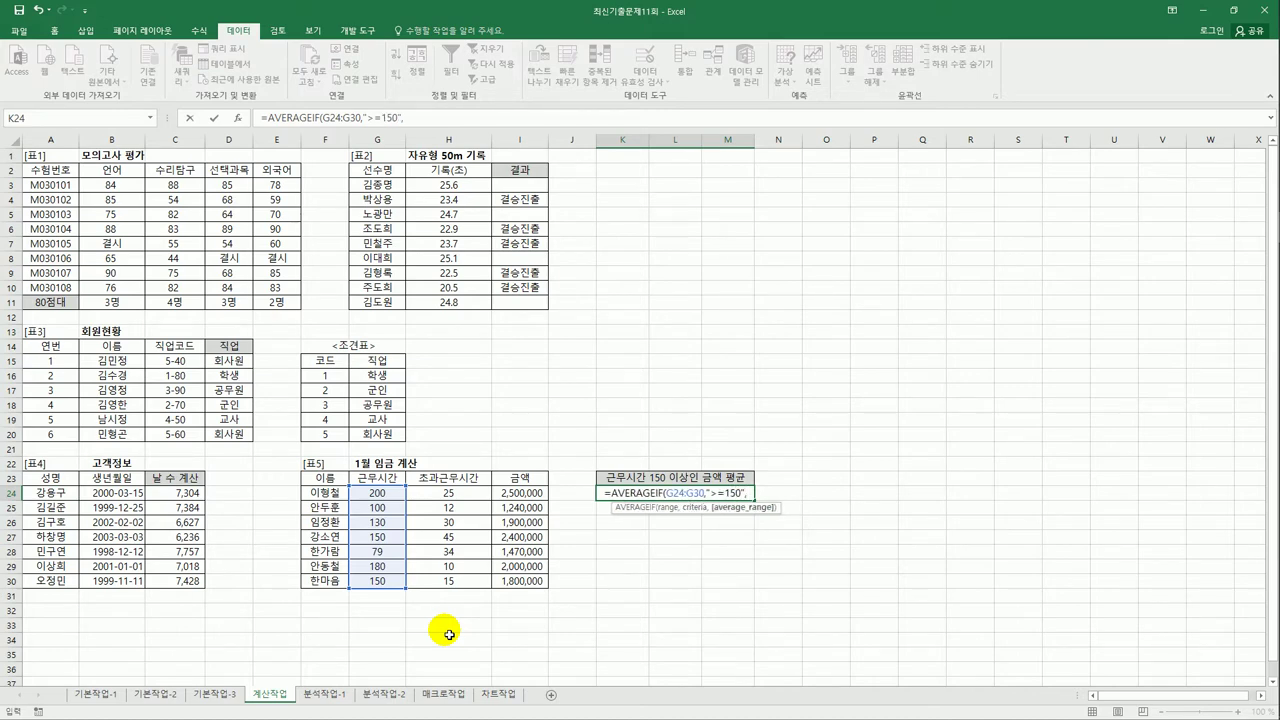
drag(540, 493, 540, 583)
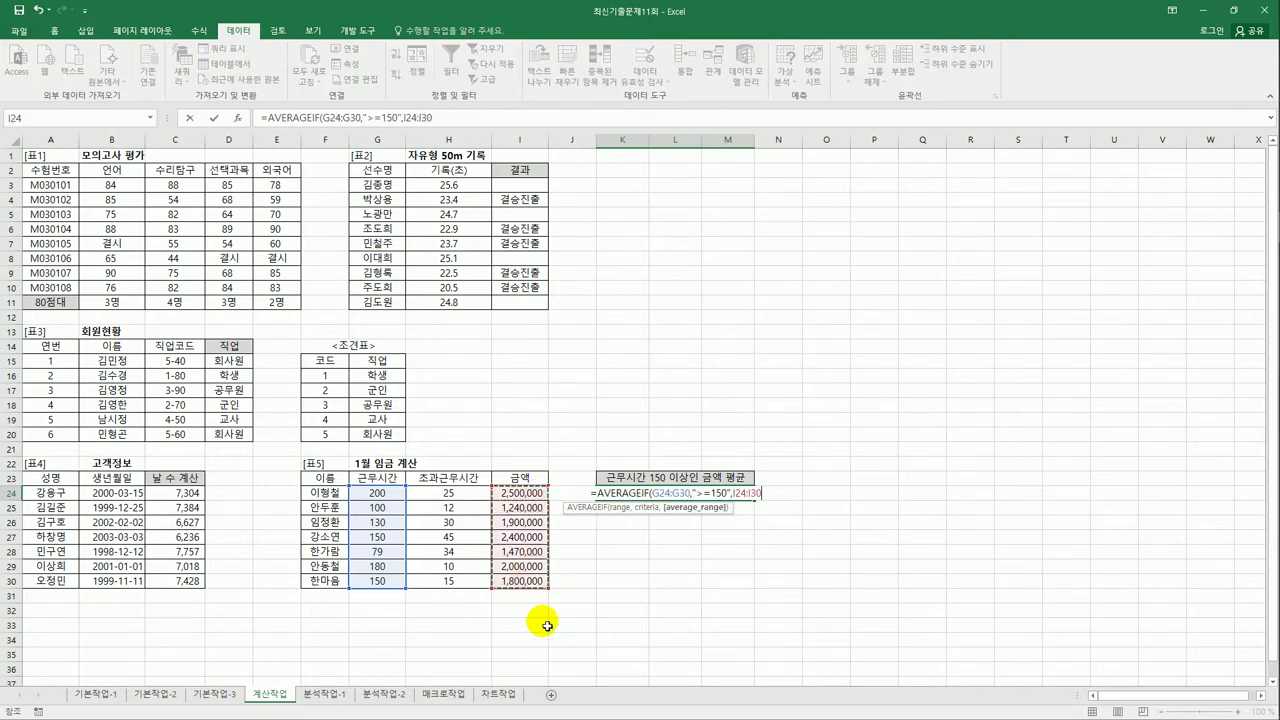
text())
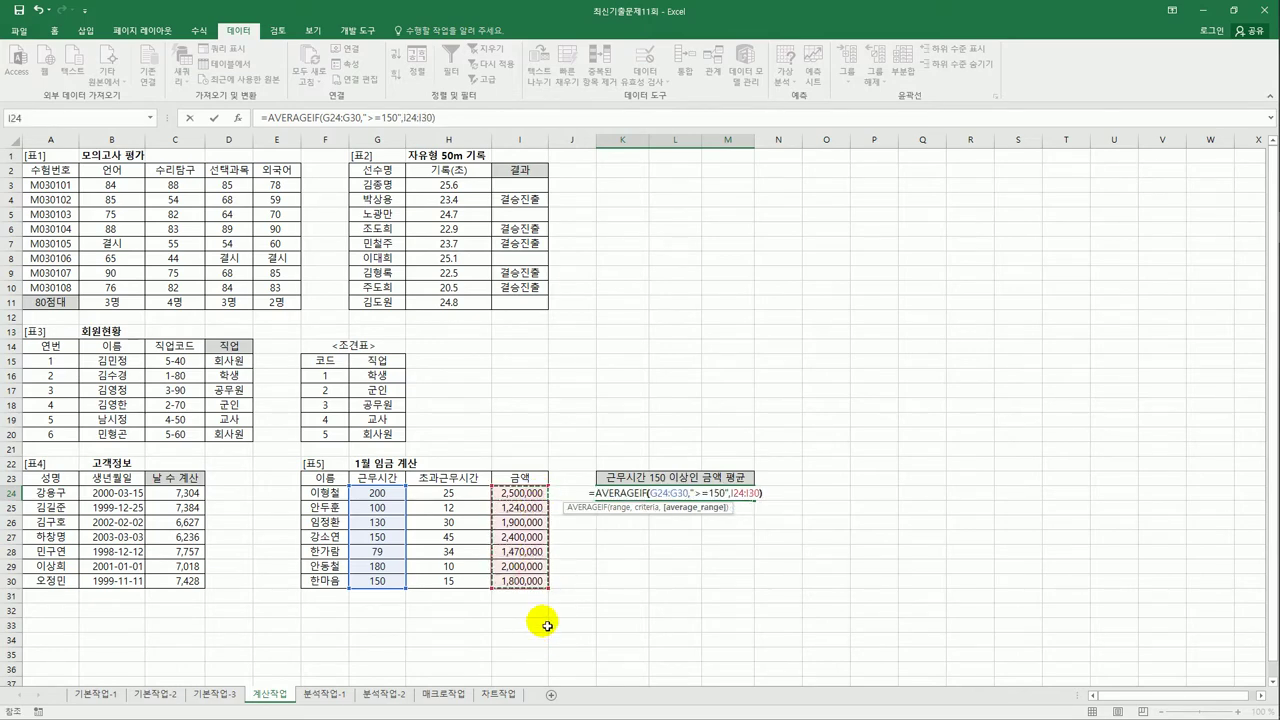
key(ctrl+Return)
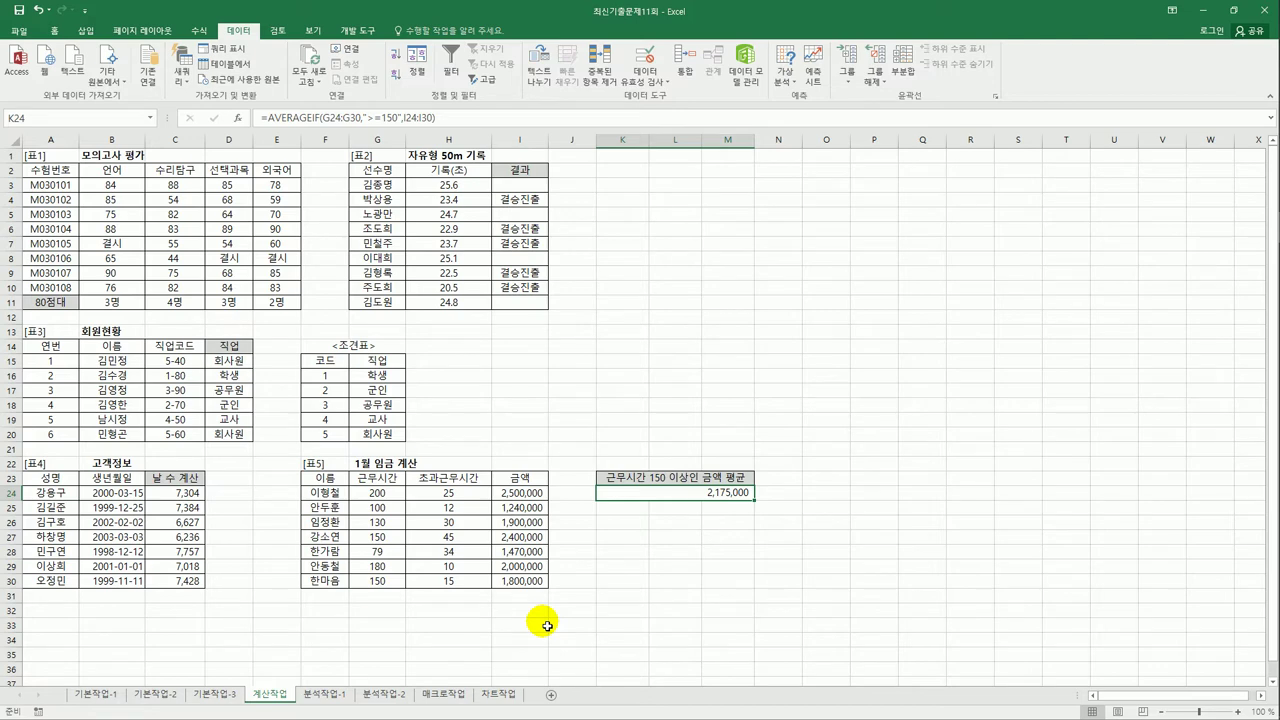
On the 분석작업-1 sheet, define the name 영지차이익액 for cell B18
click(324, 697)
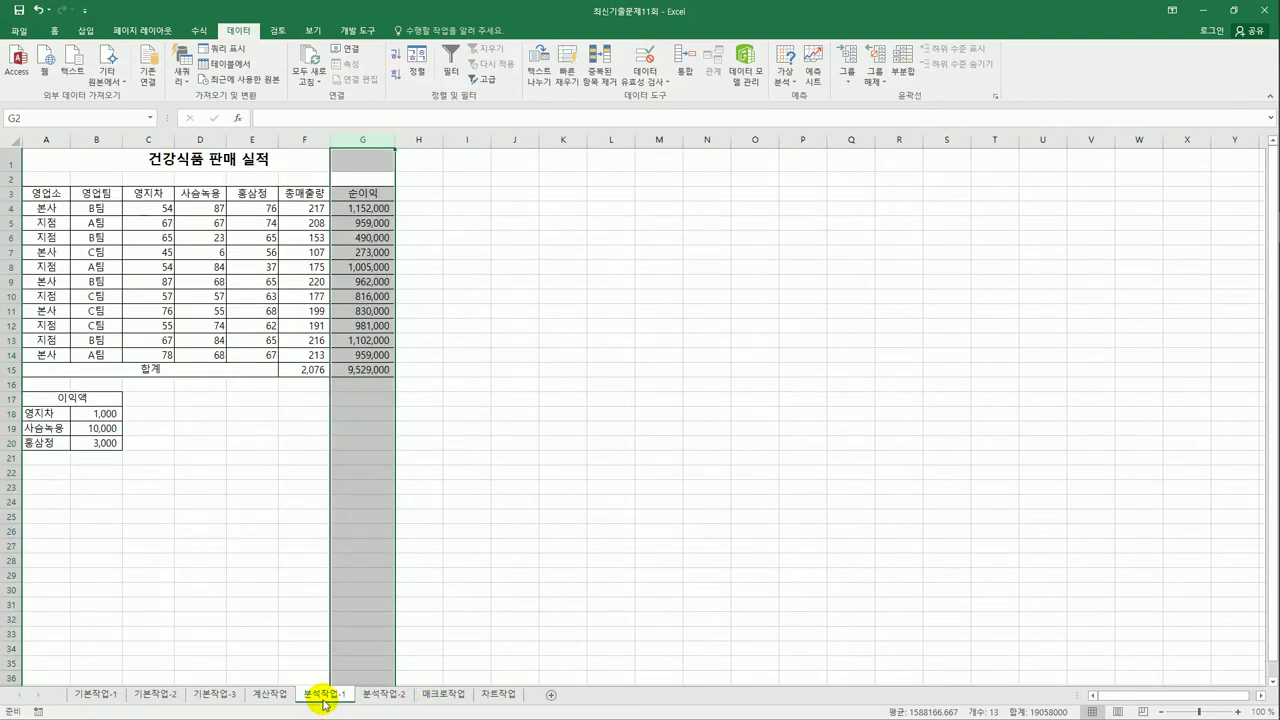
click(458, 535)
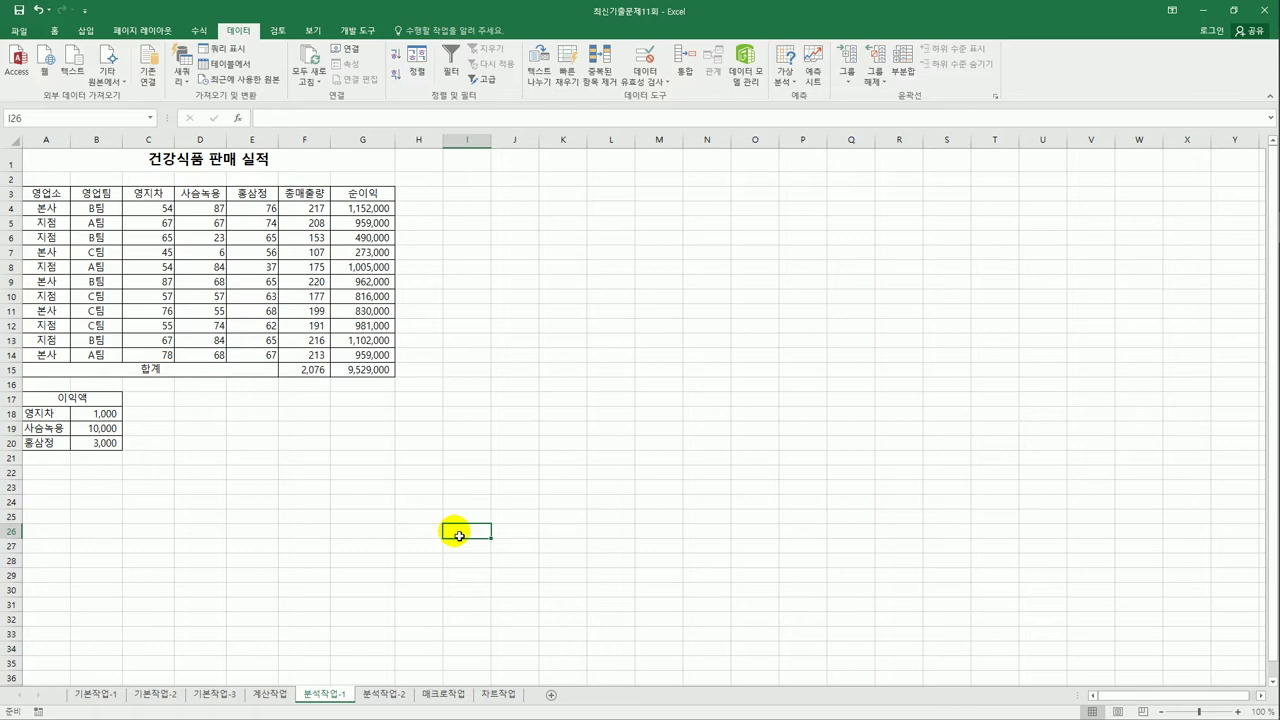
click(106, 415)
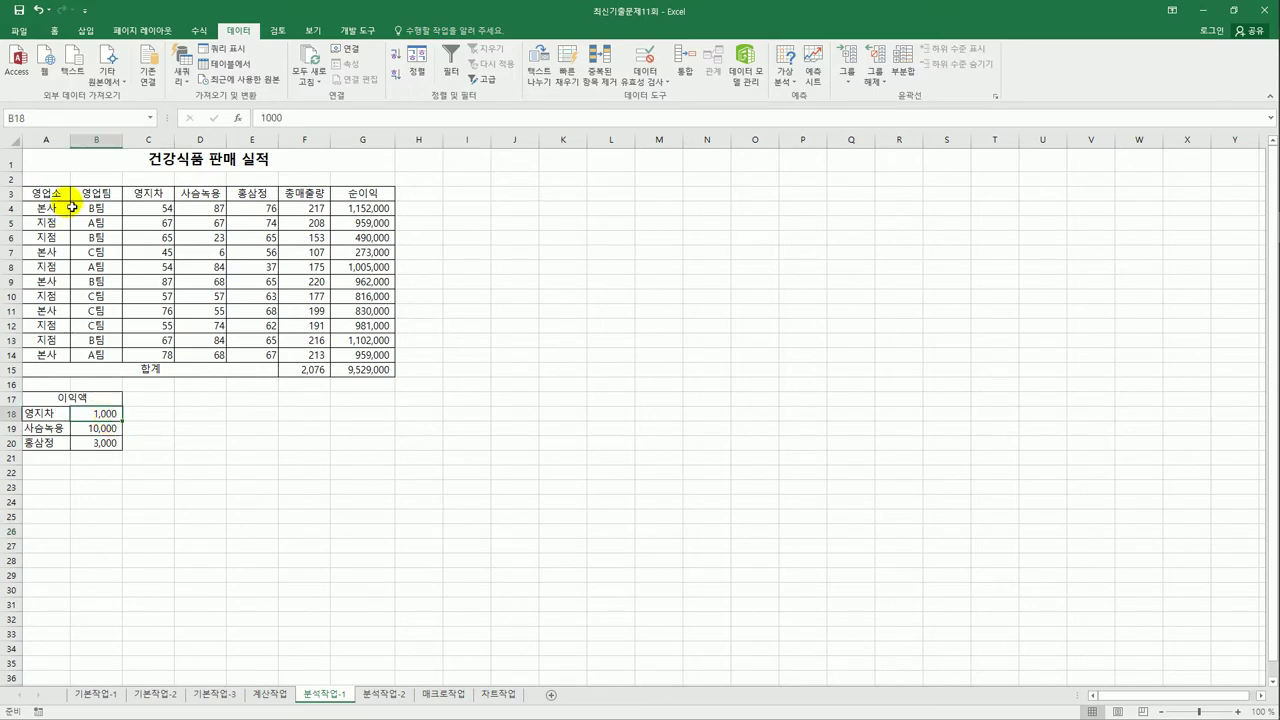
click(62, 122)
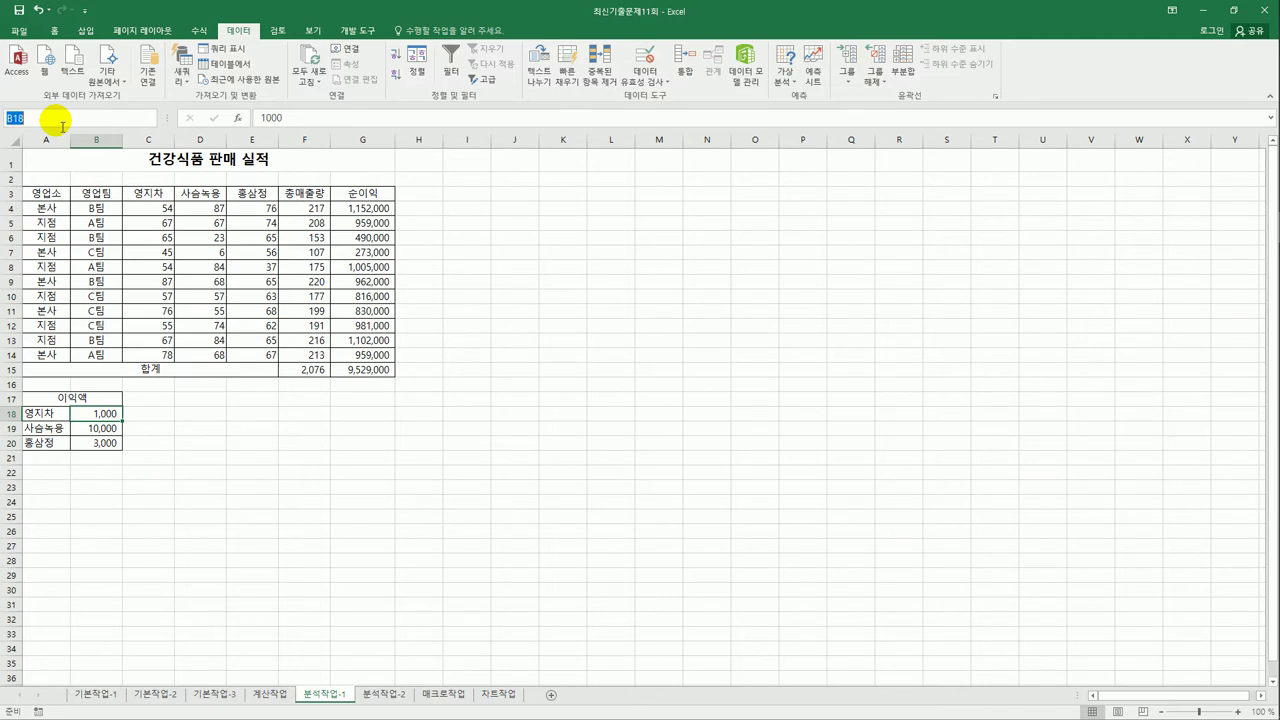
text(ㅇ)
text(지차)
text(이익)
text(액)
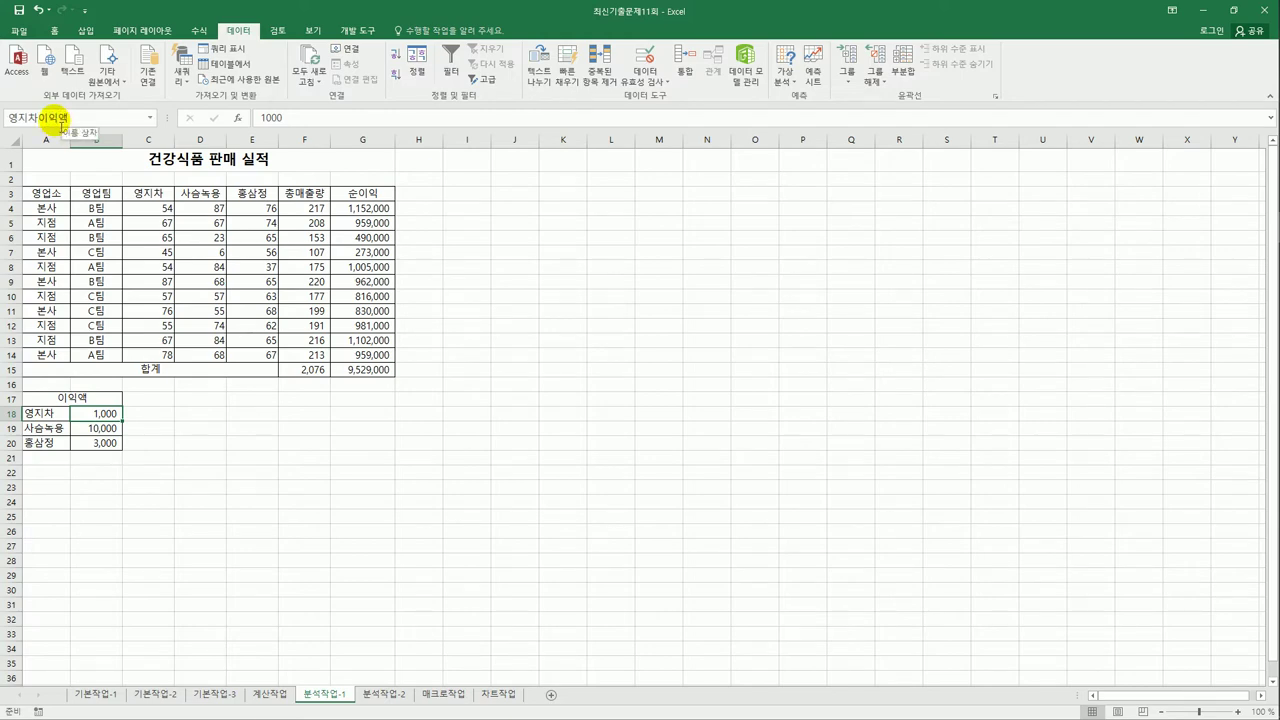
key(Return)
Define the name 사슴녹용이익액 for cell B19 in the 이익액 table
click(107, 428)
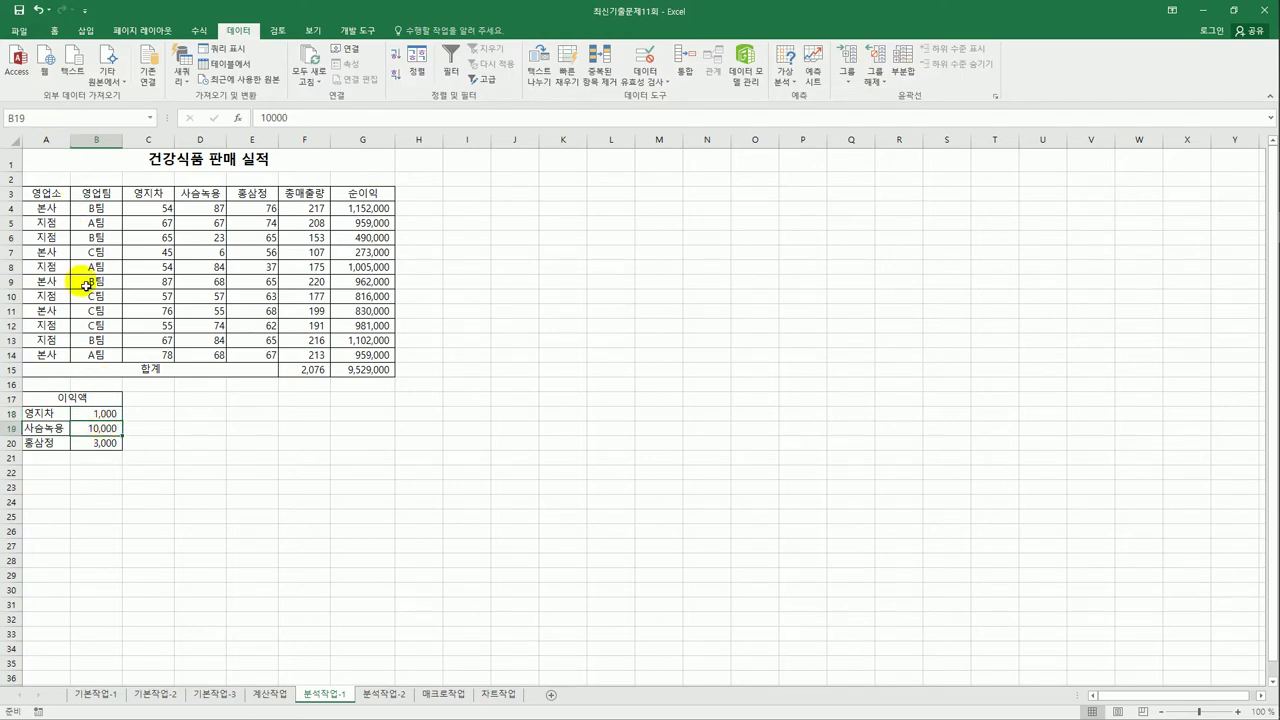
click(62, 122)
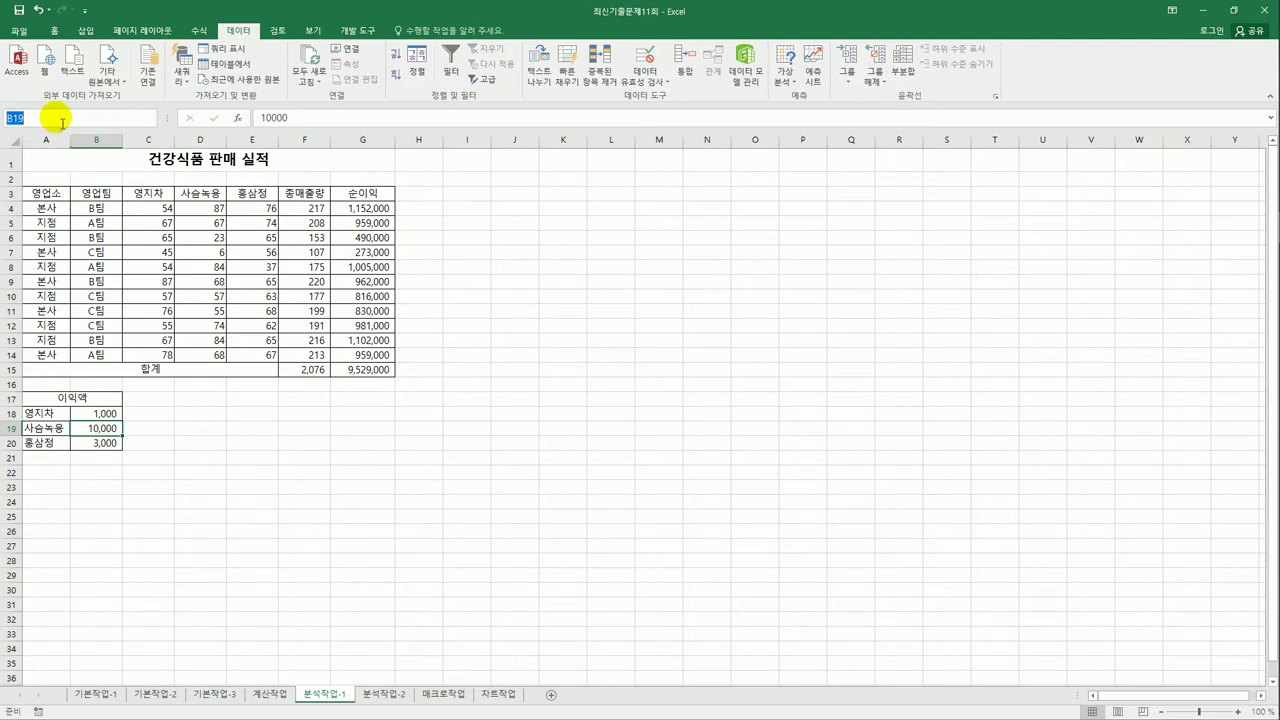
text(사습녹용이익액)
key(Return)
Define the name 홍삼정이익액 for cell B20 in the 이익액 table
click(100, 443)
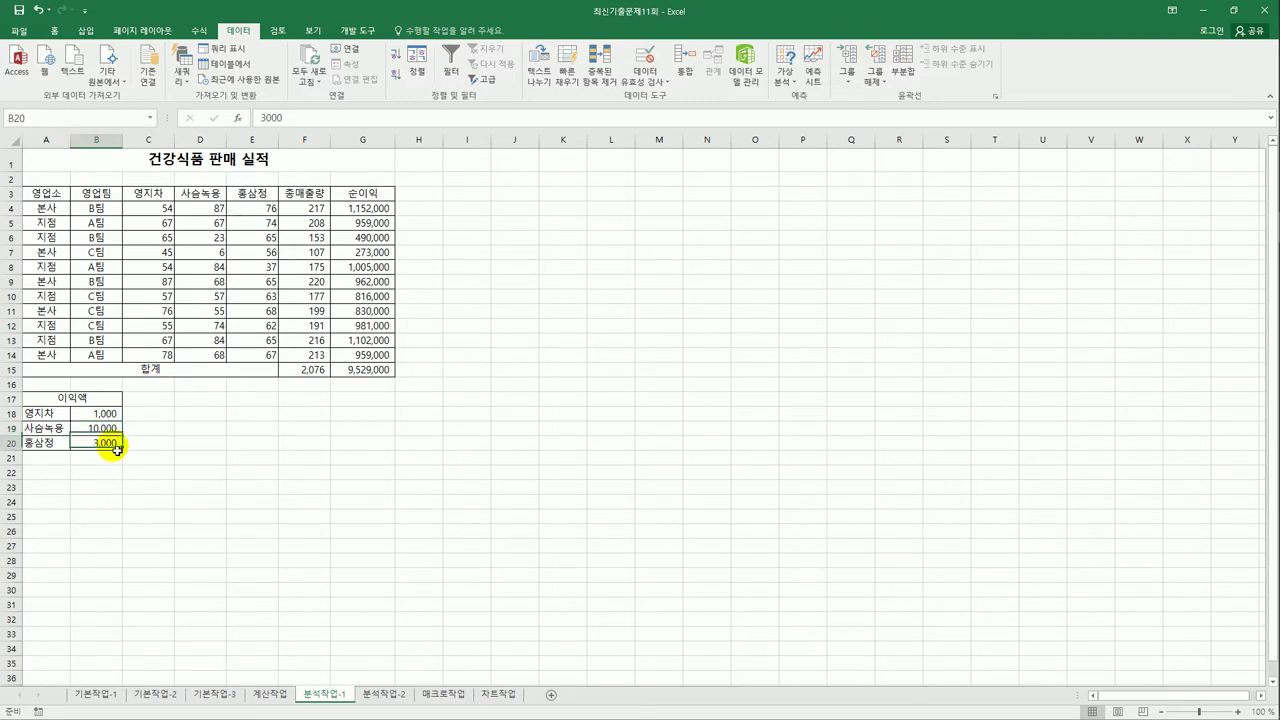
click(81, 120)
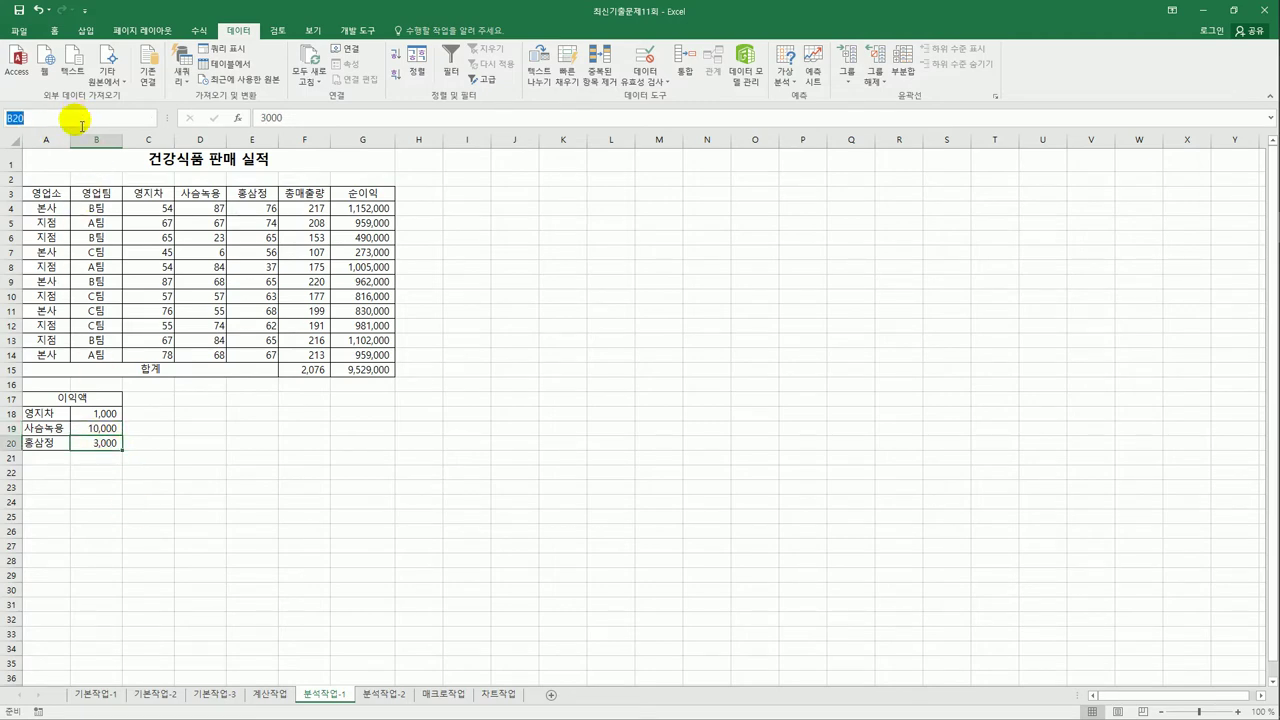
text(홍삼정이익액)
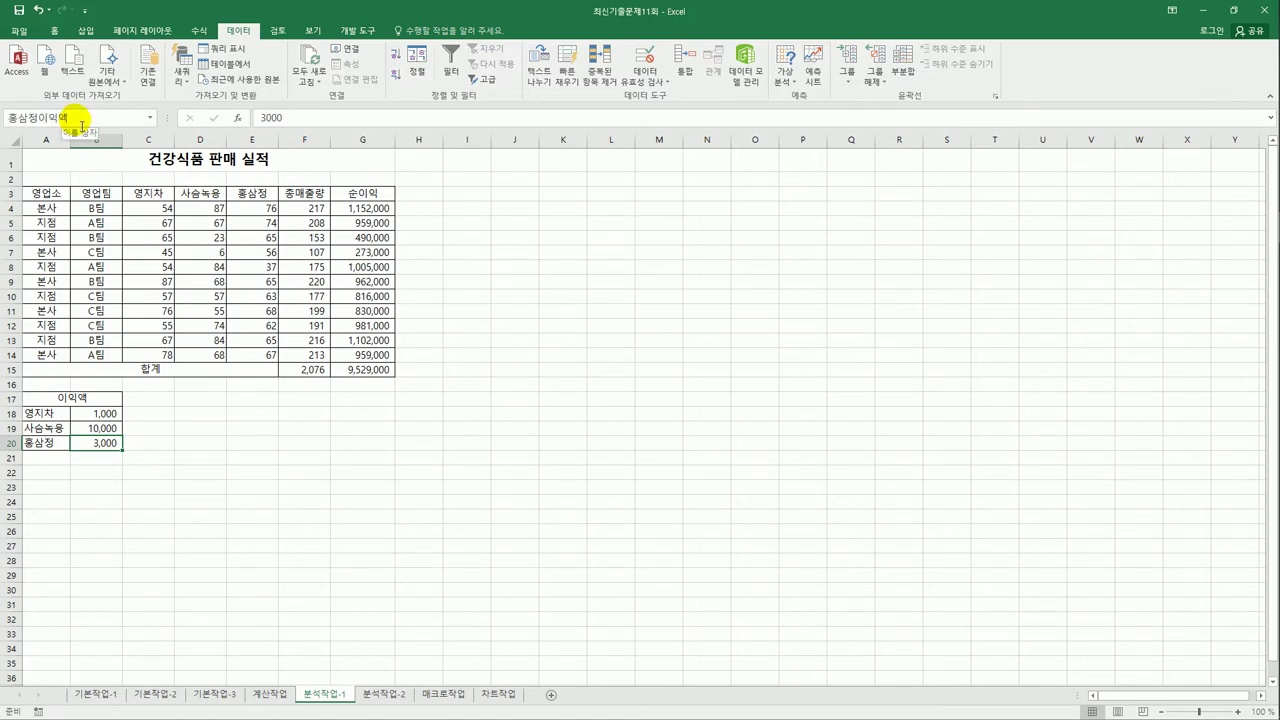
key(Return)
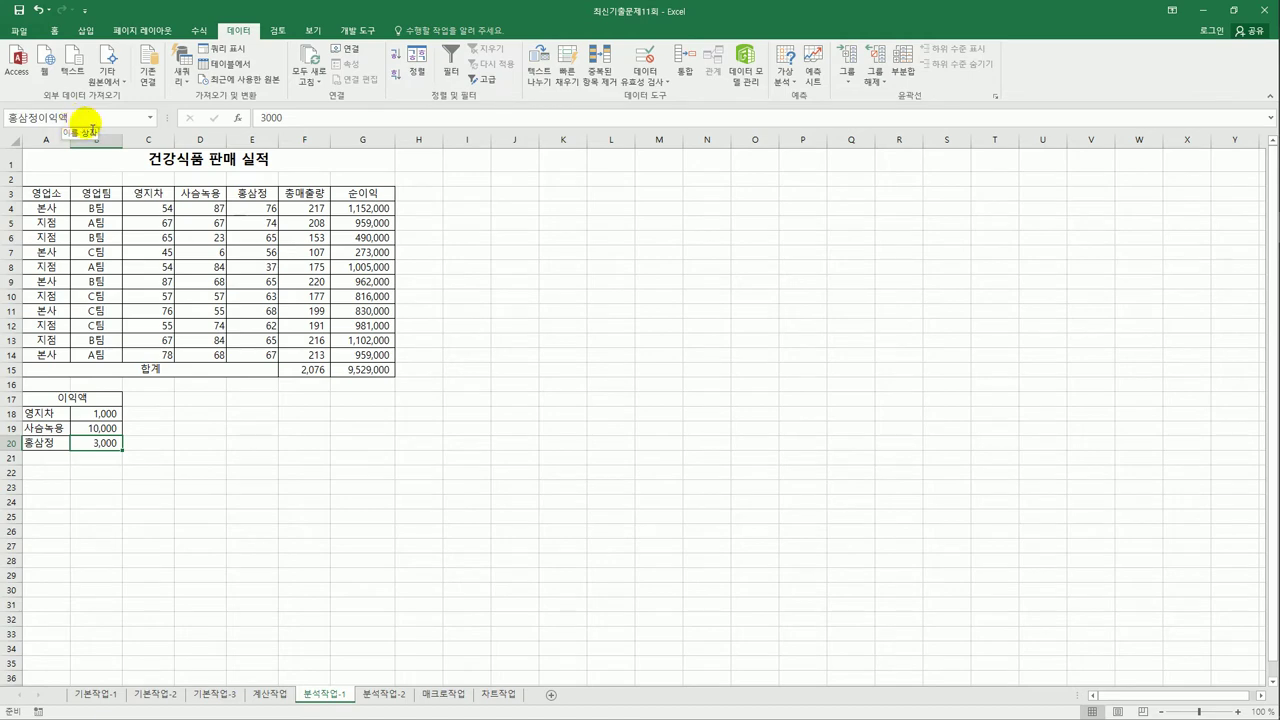
Define the name 순이익합계 for the 순이익 total in cell G15
click(372, 371)
click(65, 118)
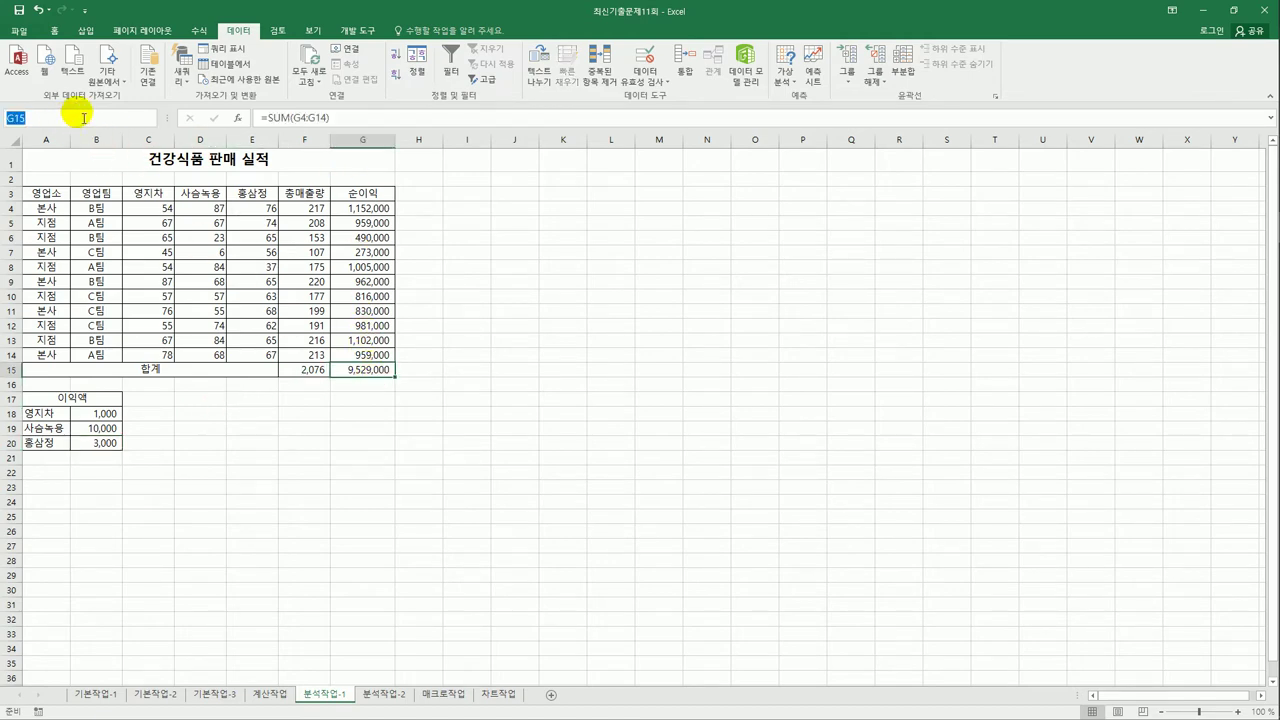
text(ㅅ순이익합계)
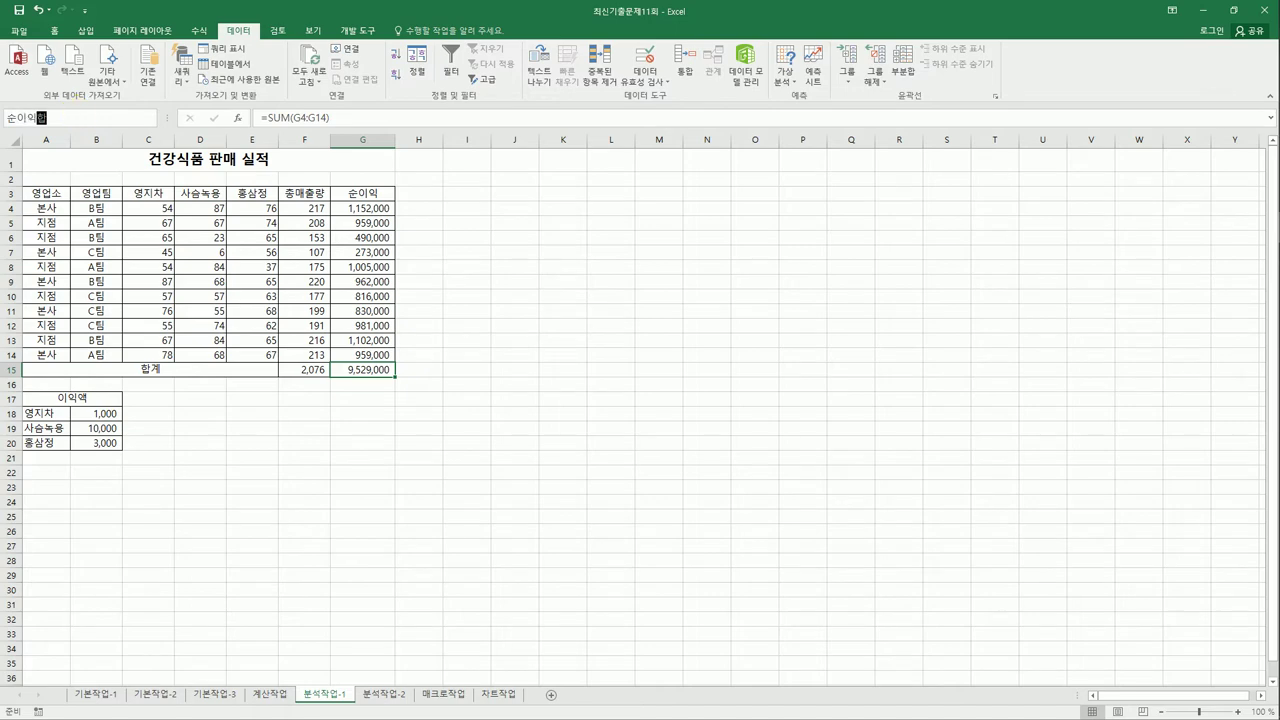
key(Return)
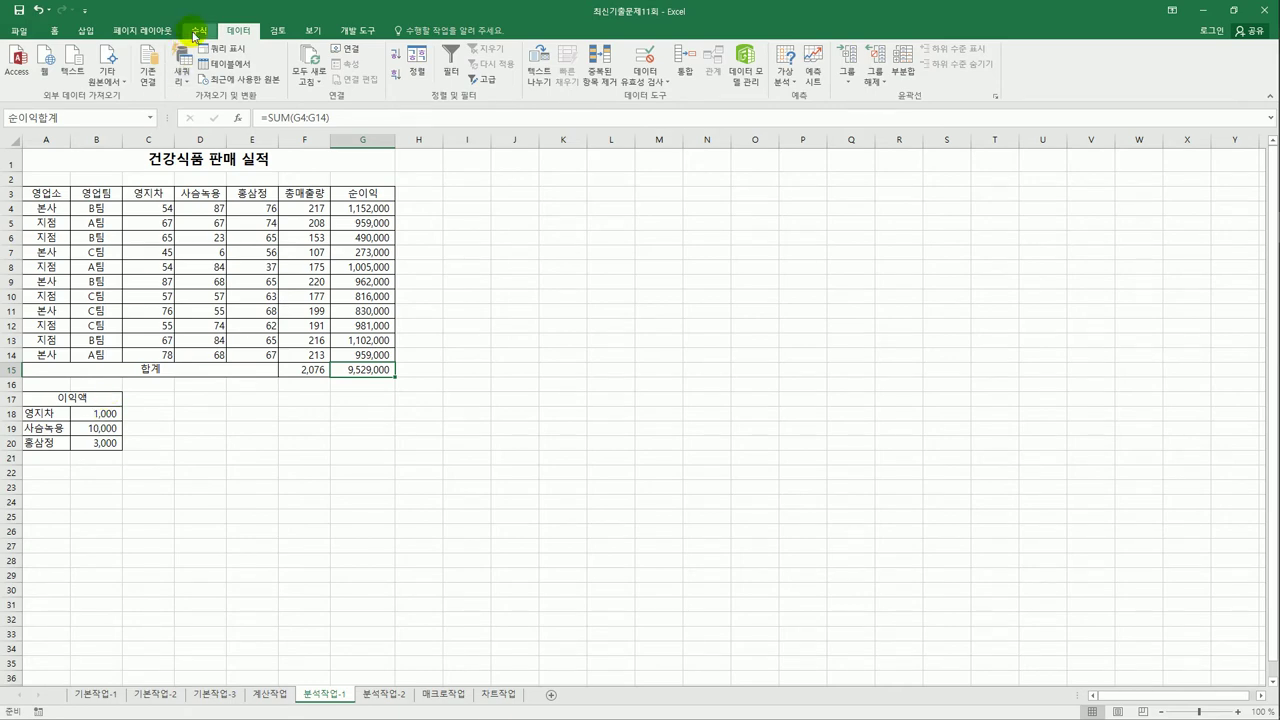
Review the workbook's defined names and their cell references in the Name Manager, including 순이익합계, 영지차이익액 and 홍삼정이익액
click(198, 31)
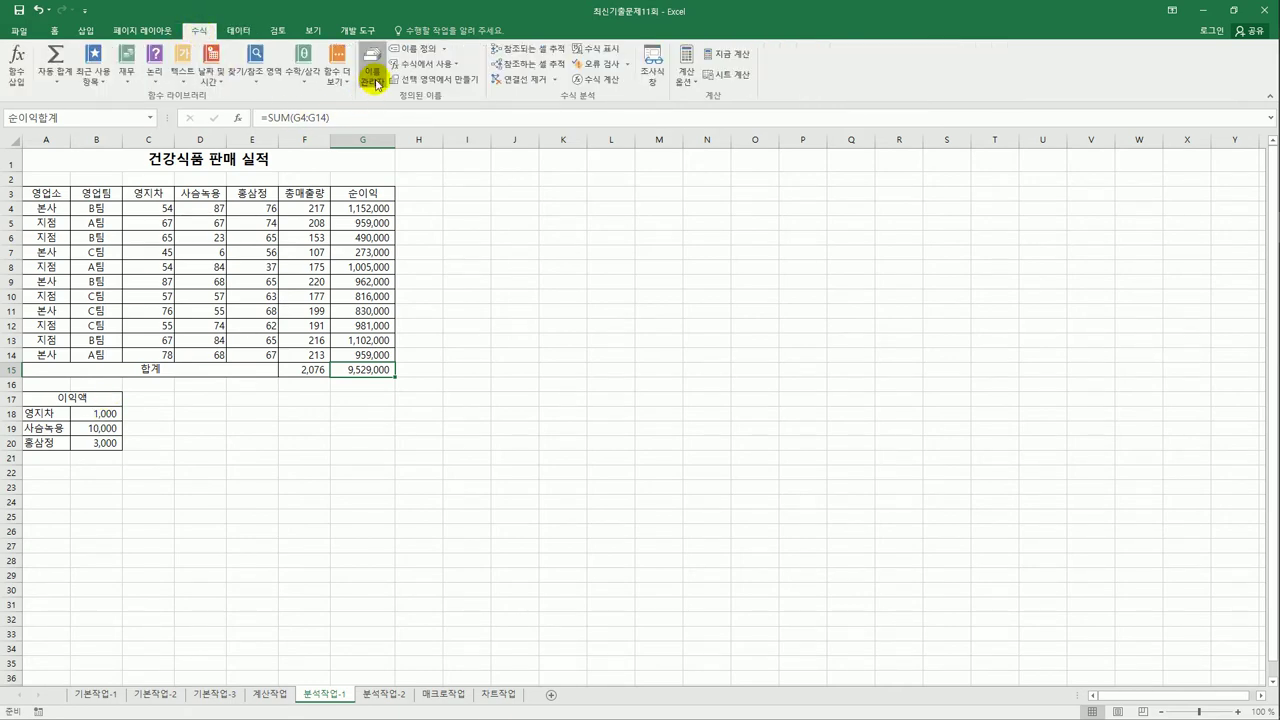
click(372, 74)
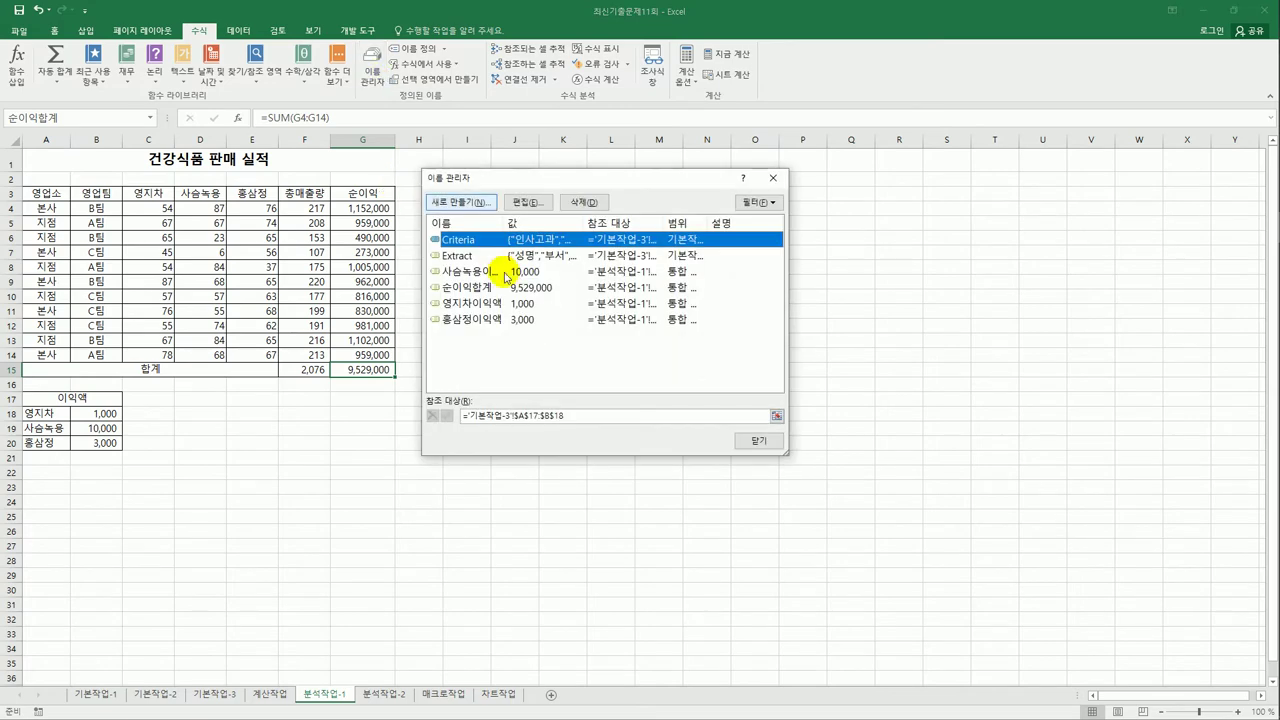
click(487, 288)
click(487, 303)
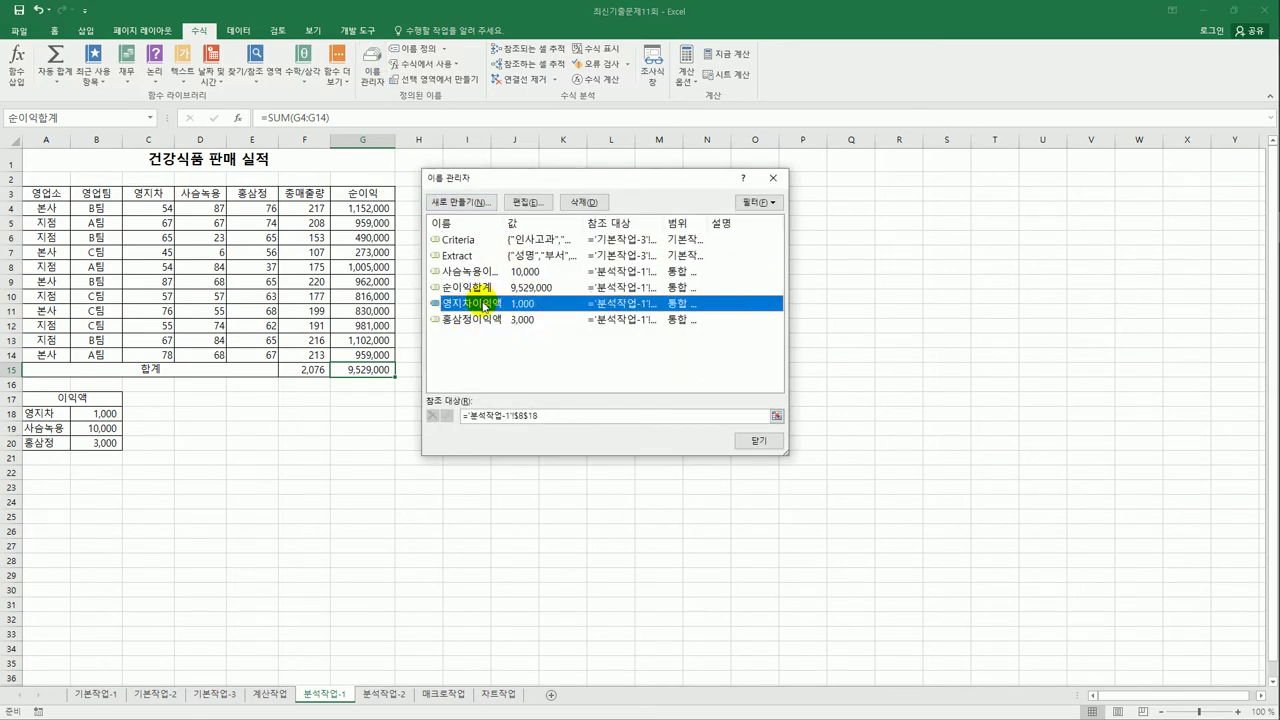
click(486, 320)
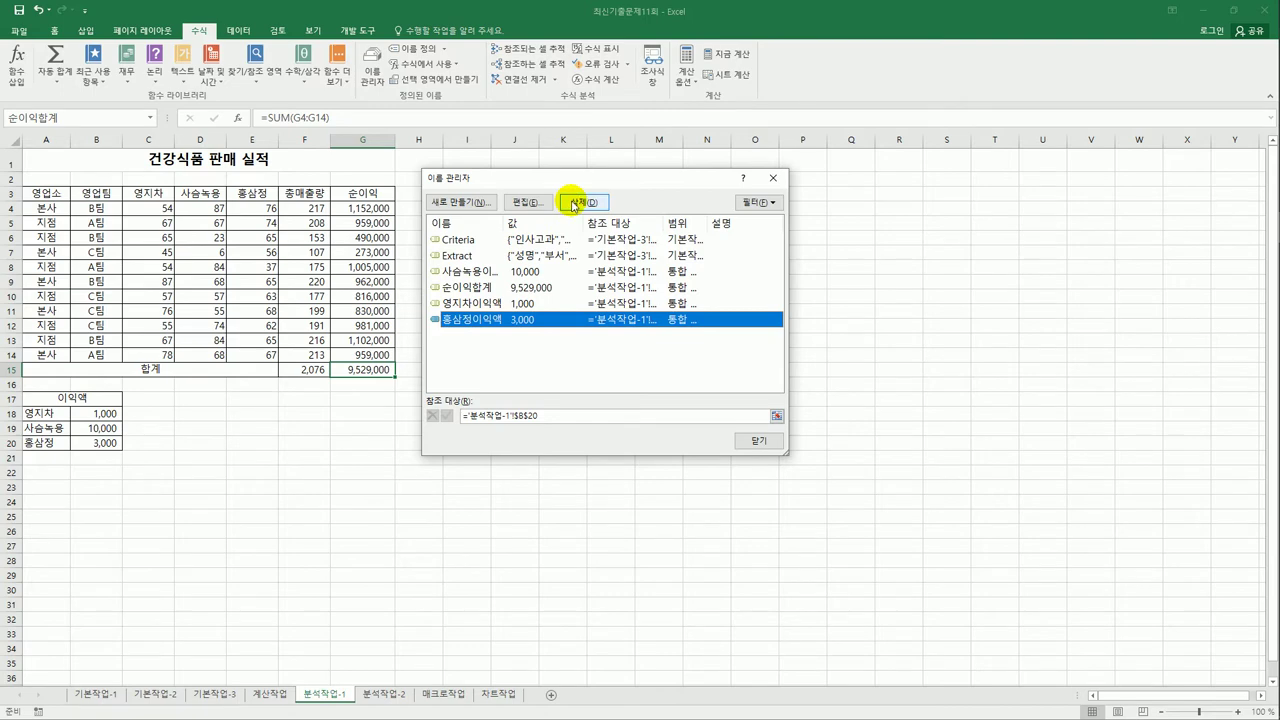
click(757, 441)
click(514, 458)
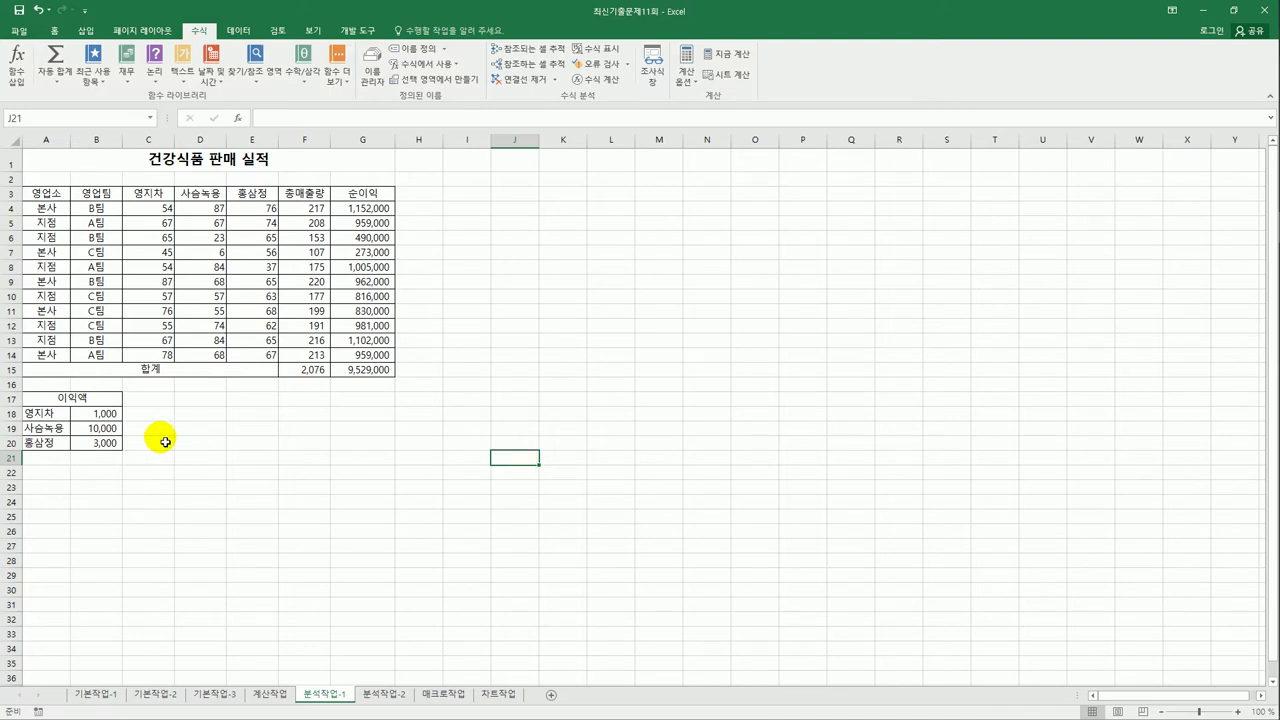
Add a scenario named 이익액증가 with the 이익액 values B18:B20 as changing cells and an empty comment
drag(104, 414, 107, 444)
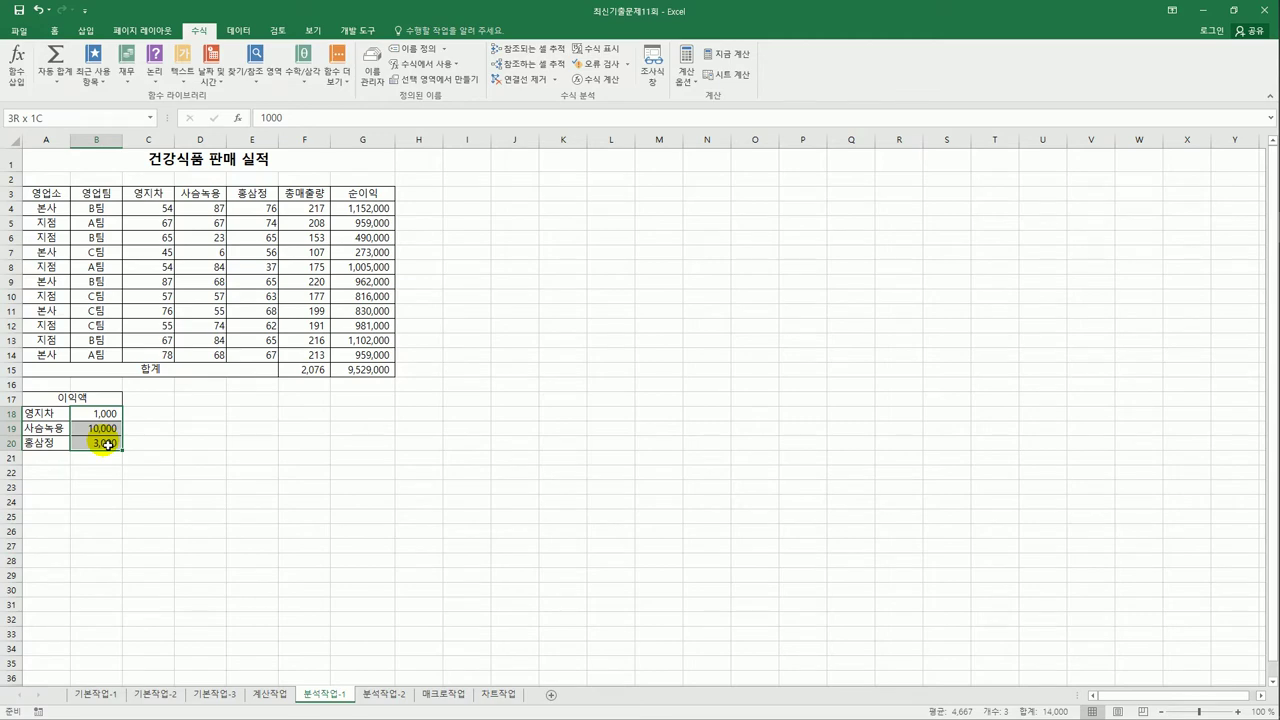
drag(107, 444, 107, 444)
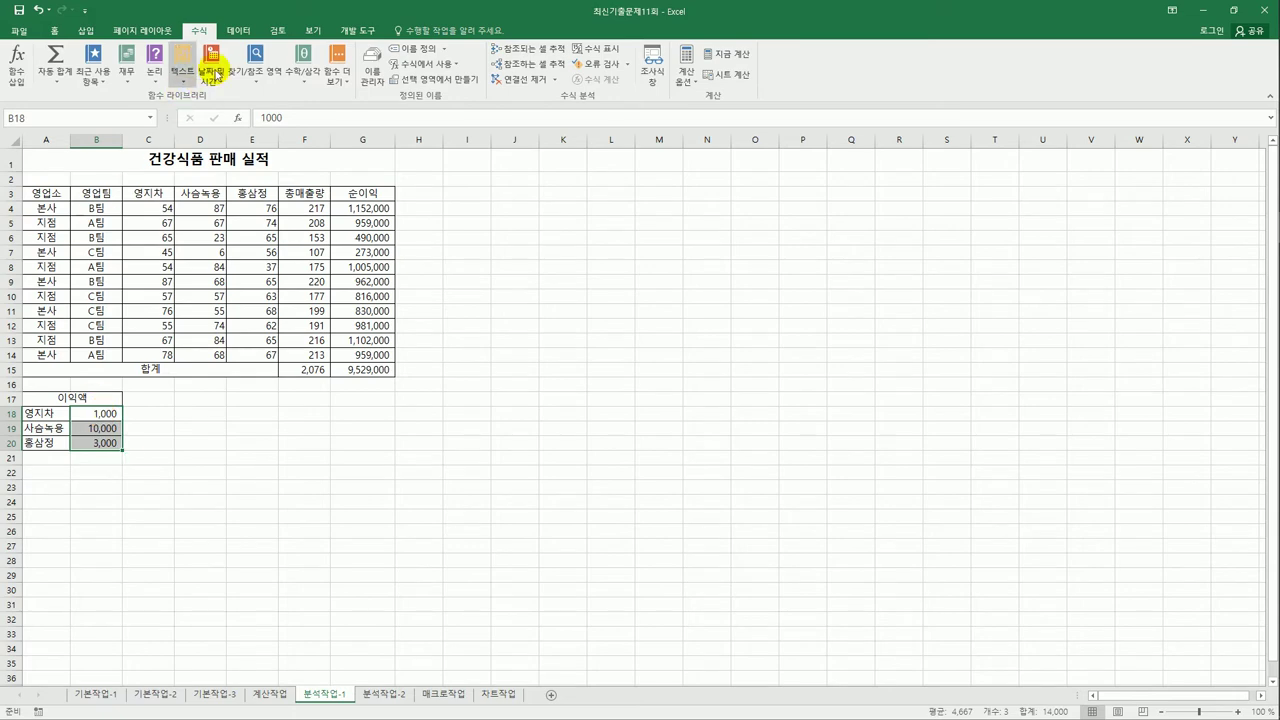
click(240, 31)
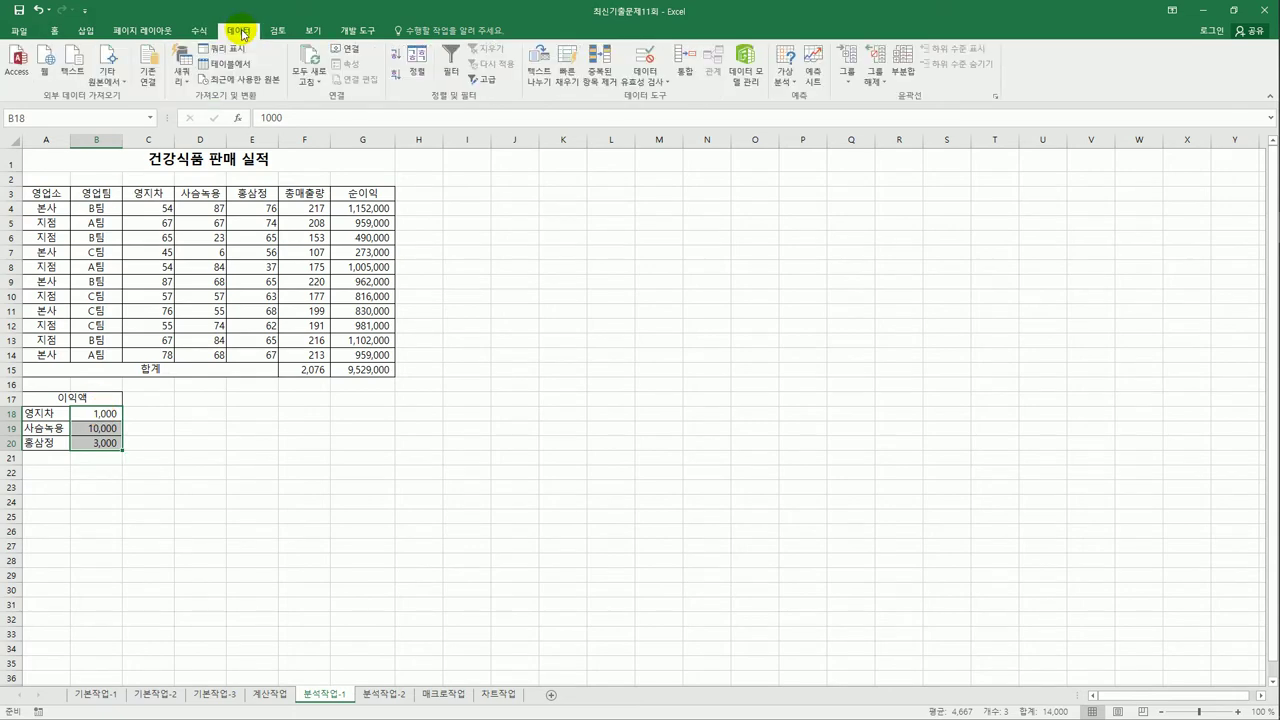
click(800, 96)
click(830, 114)
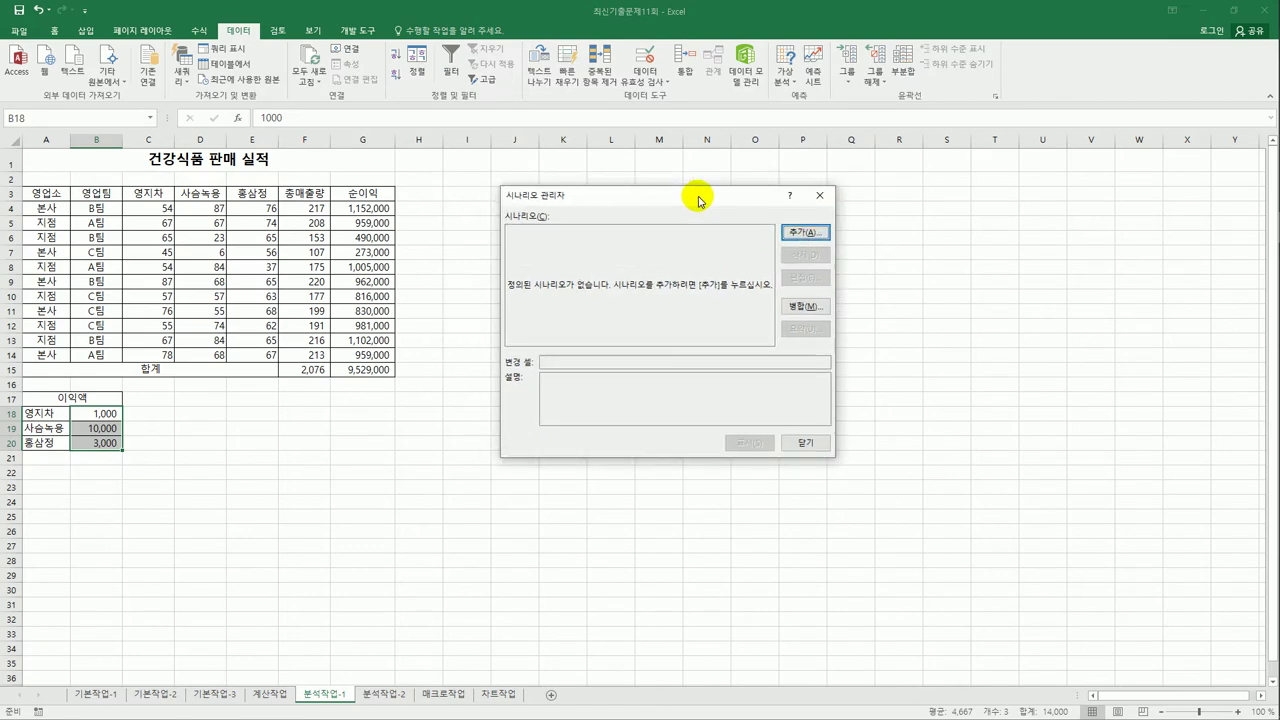
click(805, 232)
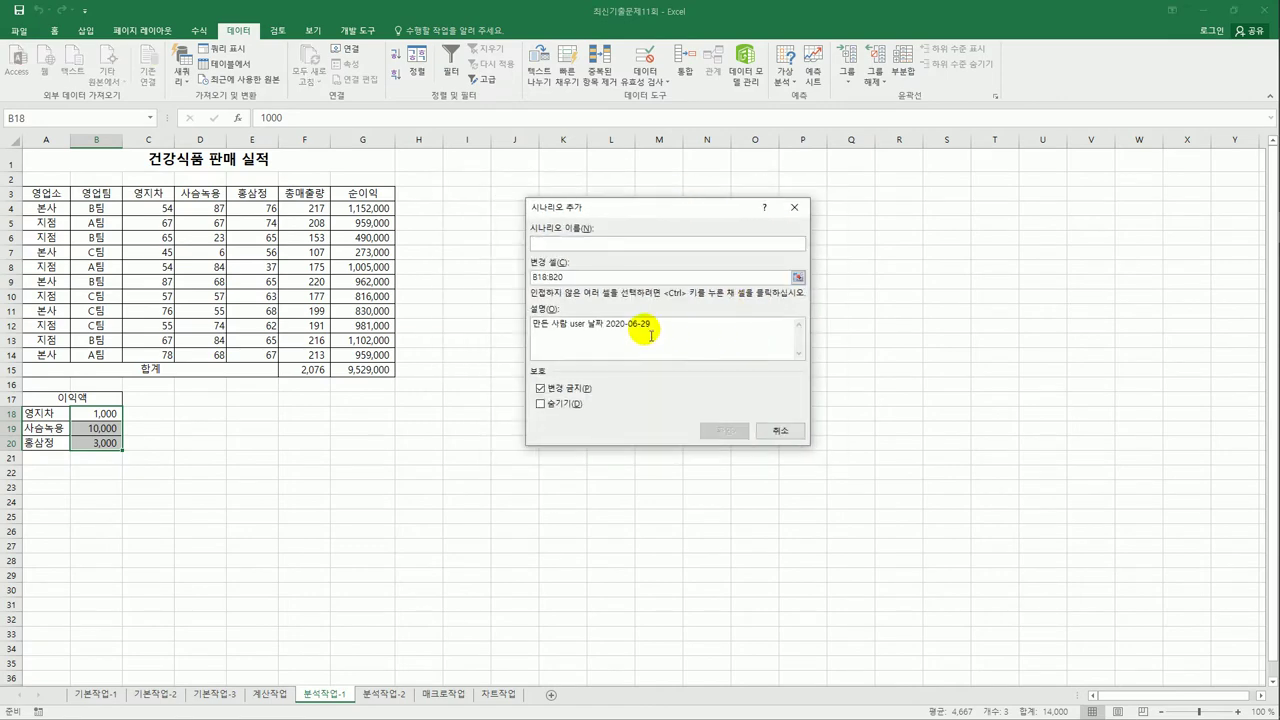
drag(651, 336, 428, 318)
key(Delete)
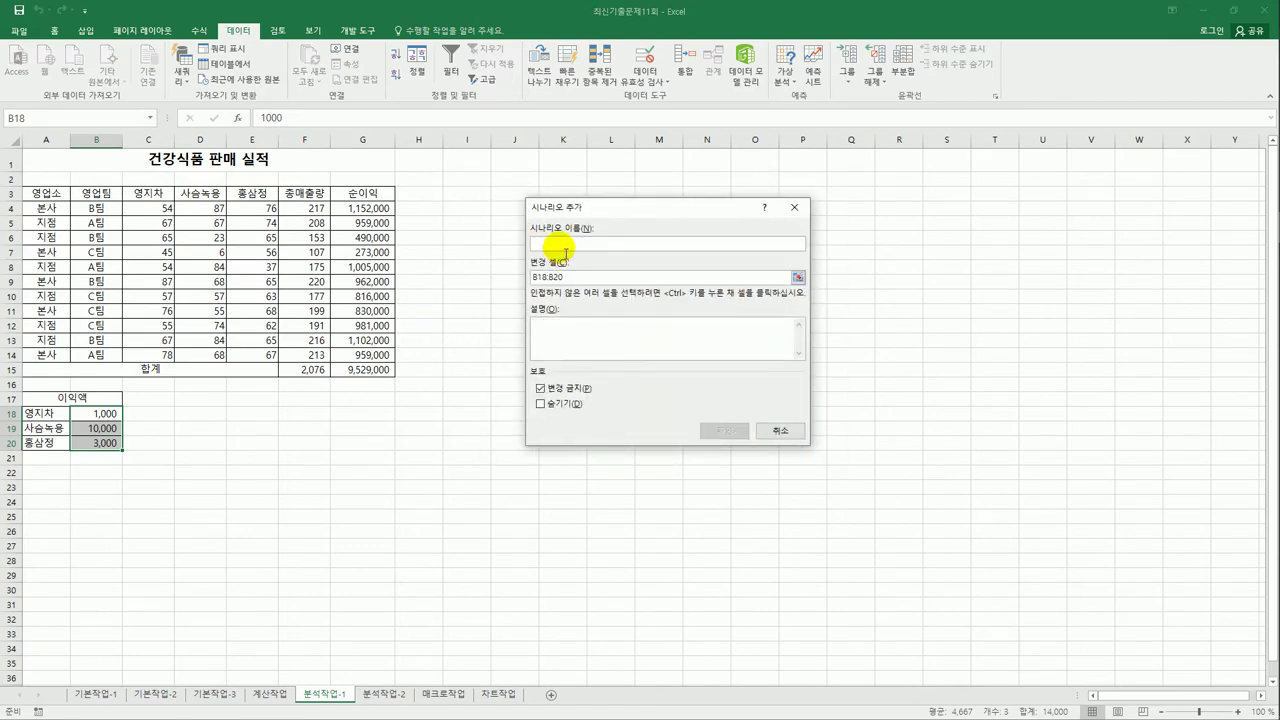
text(이익액)
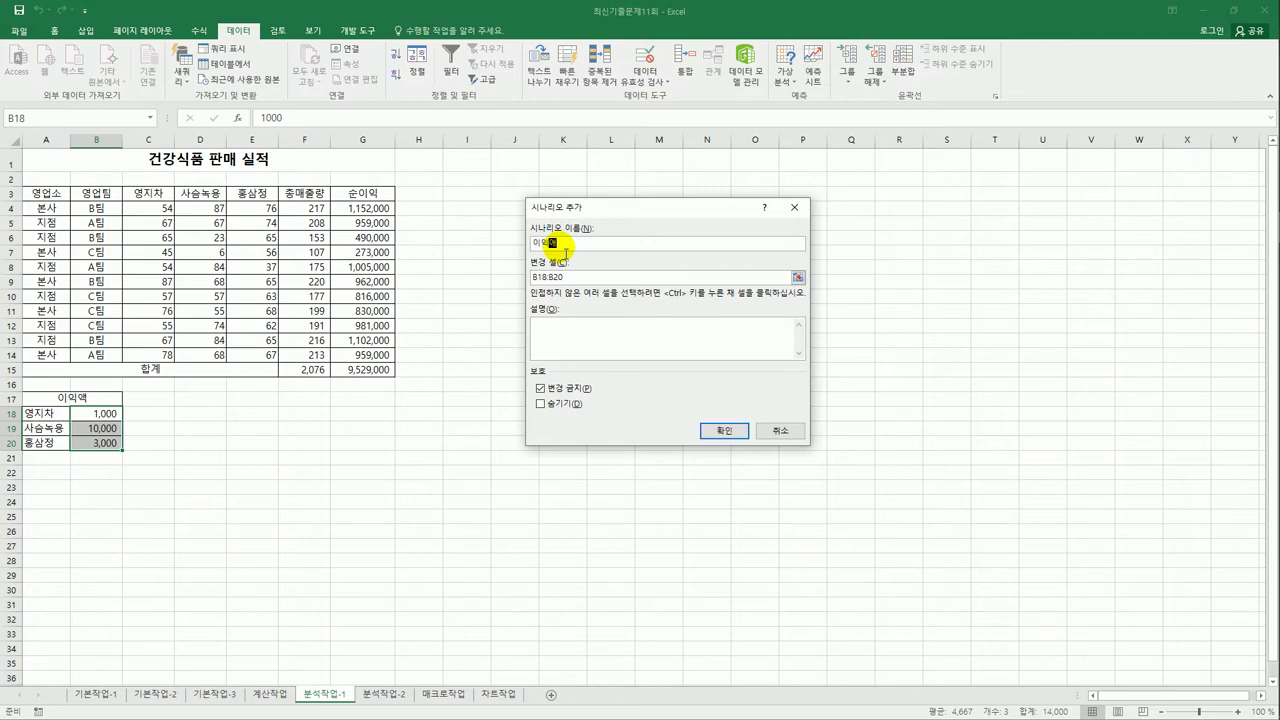
text(증가)
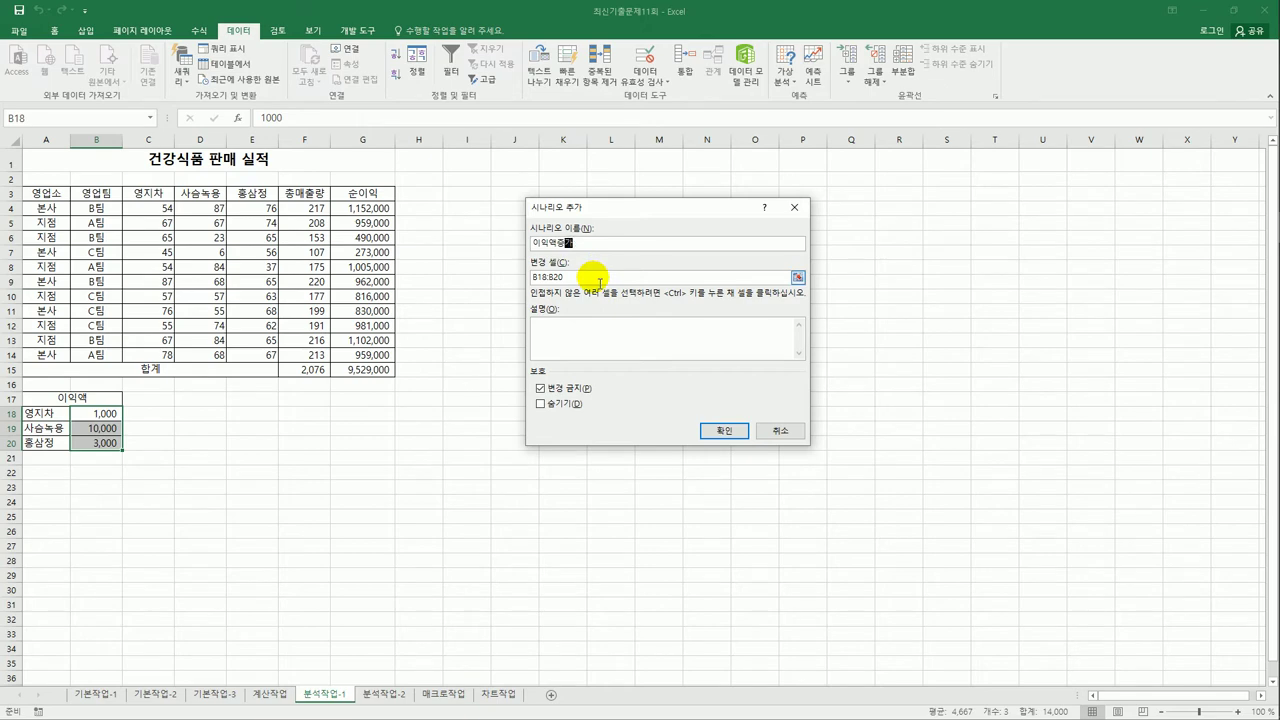
click(718, 430)
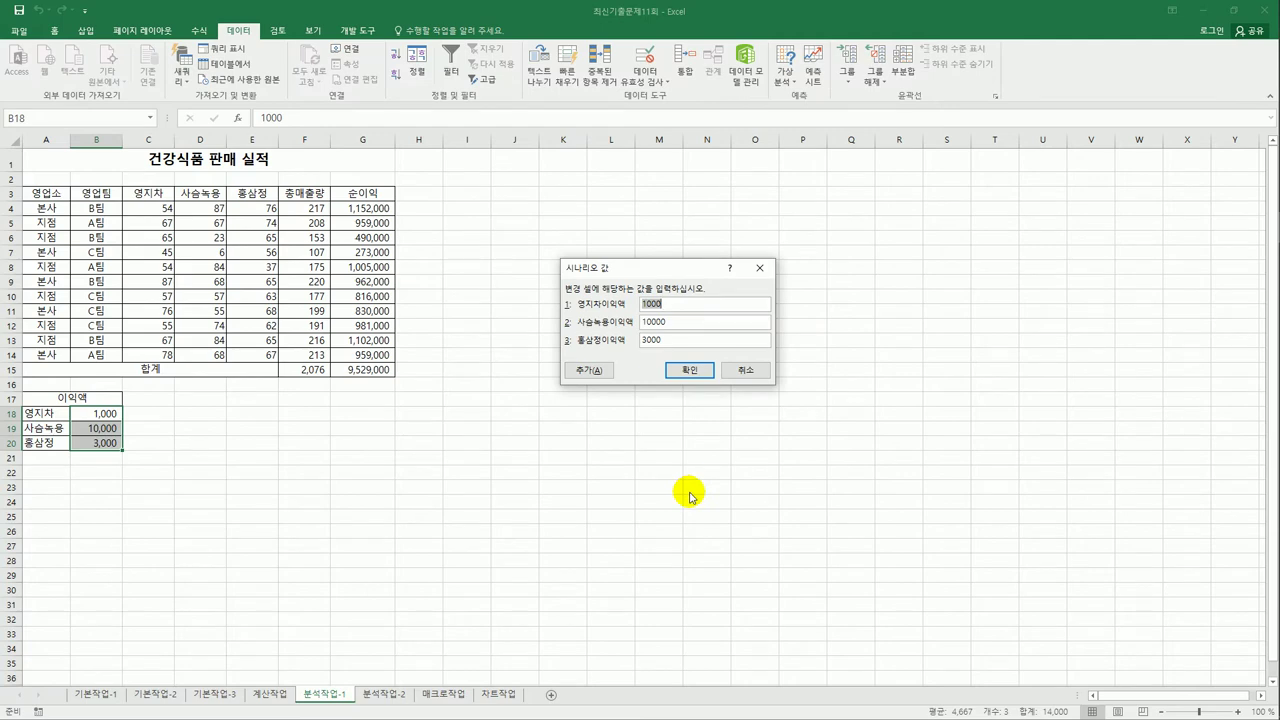
Set the 이익액증가 scenario values to 1500 for 영지차이익액, 11000 for 사슴녹용이익액 and 3500 for 홍삼정이익액
text(150)
key(Tab)
text(11000)
key(Tab)
text(35)
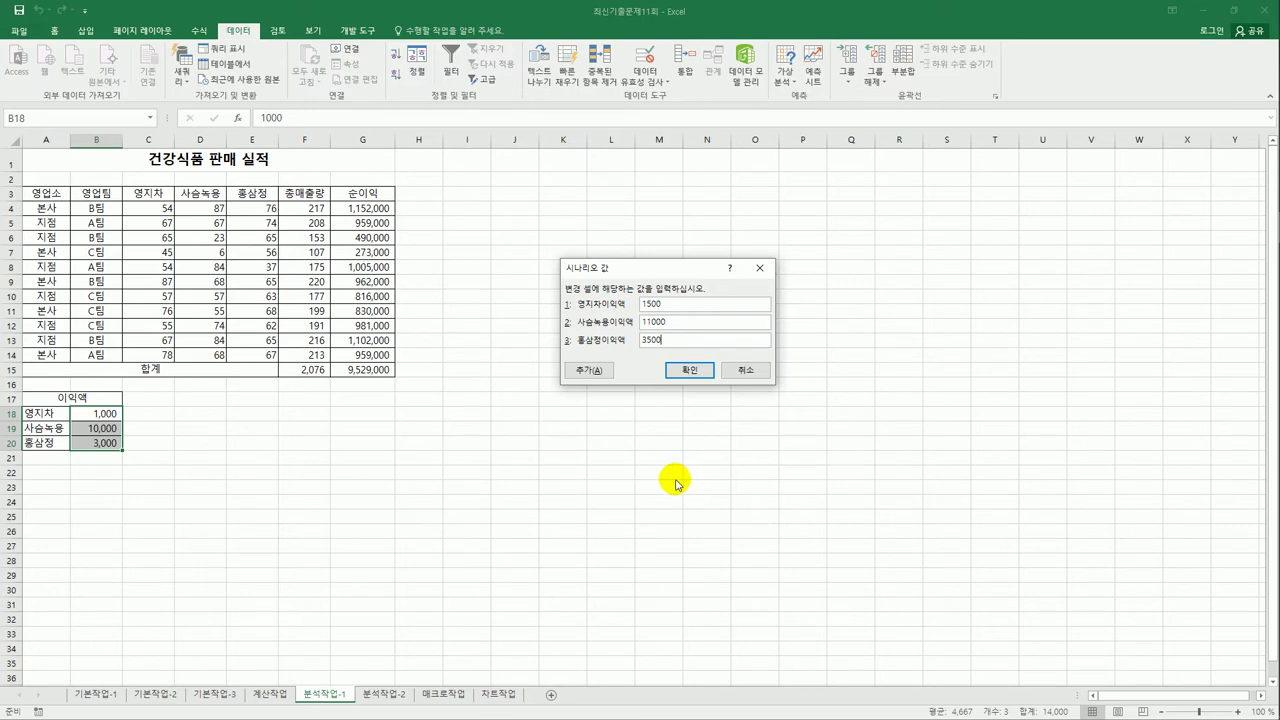
Add a second scenario named 이익액감소 for the same changing cells B18:B20, with its comment cleared
click(596, 371)
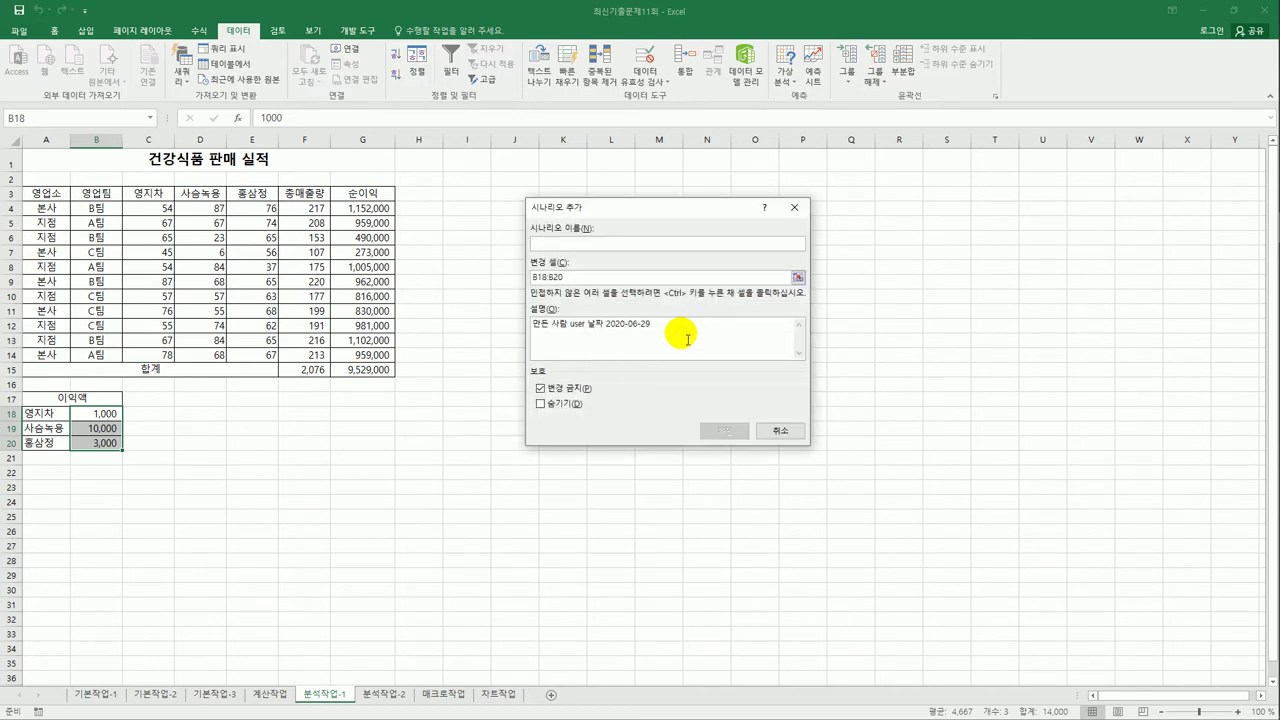
drag(684, 330, 485, 319)
key(Delete)
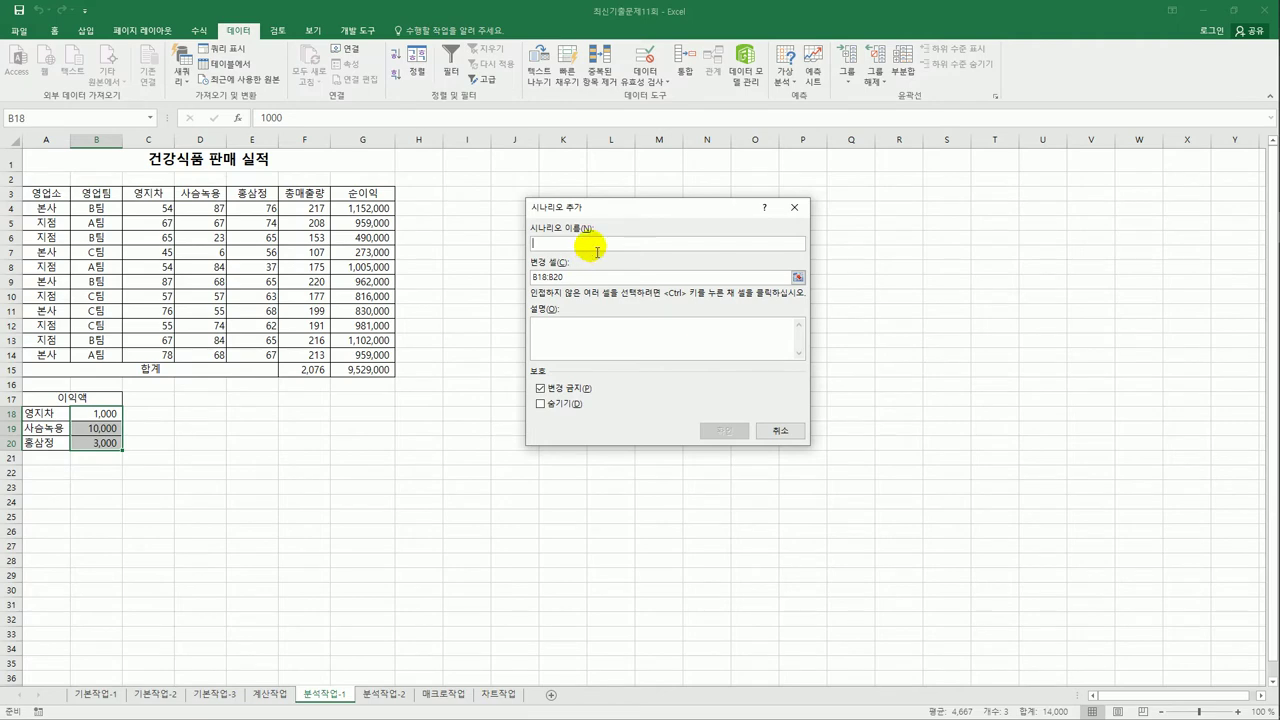
text(ㅇ)
text(익액감소)
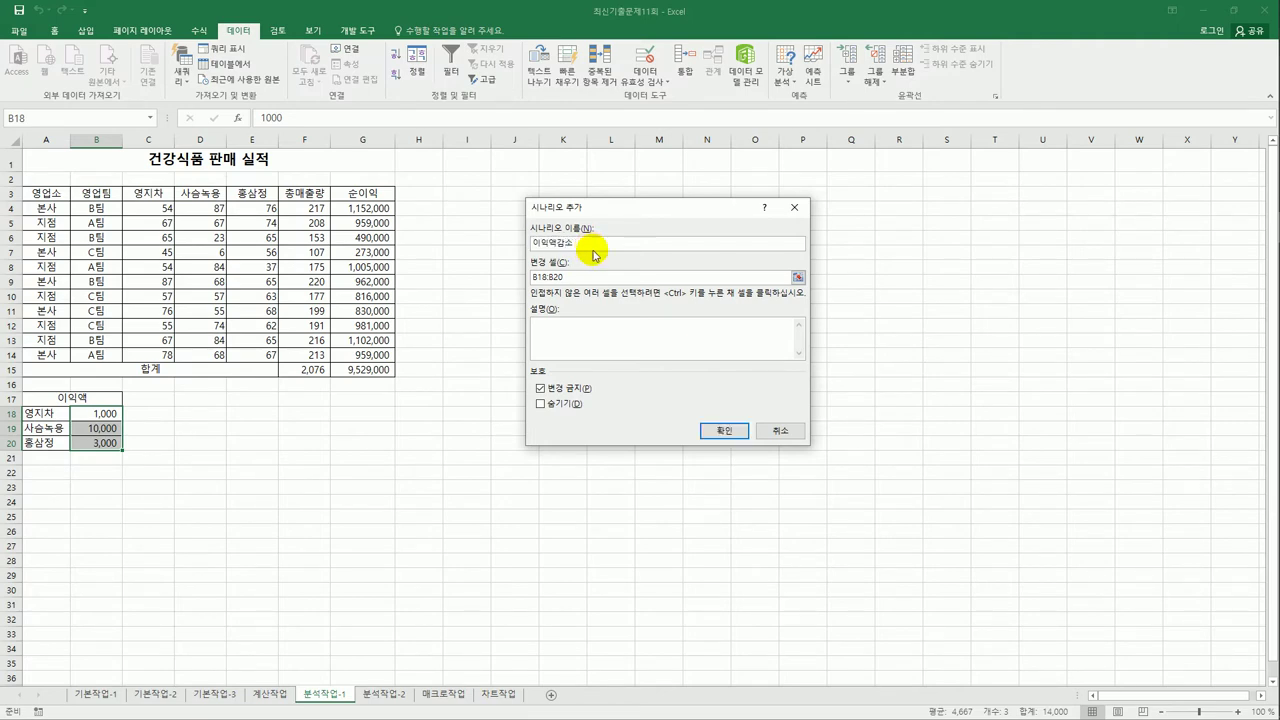
click(724, 432)
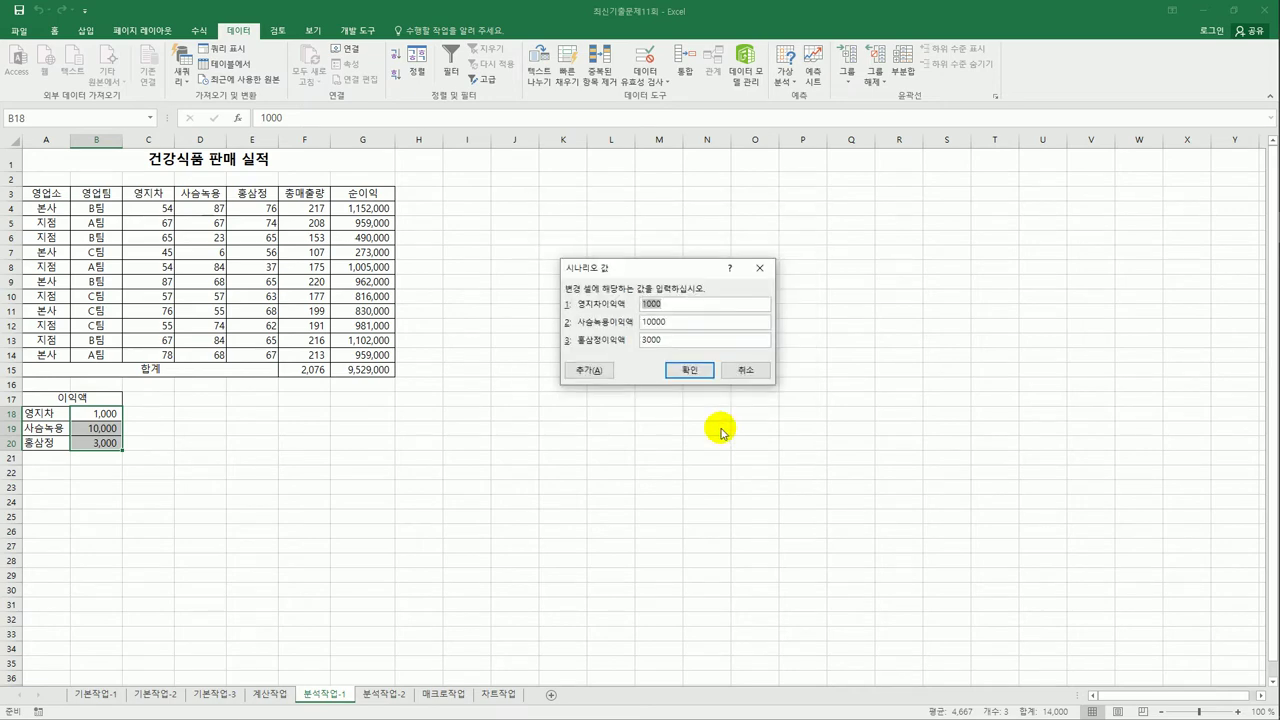
Set the 이익액감소 scenario values to 800 for 영지차이익액, 9000 for 사슴녹용이익액 and 2500 for 홍삼정이익액
text(800)
key(Tab)
text(9000)
key(Tab)
text(2500)
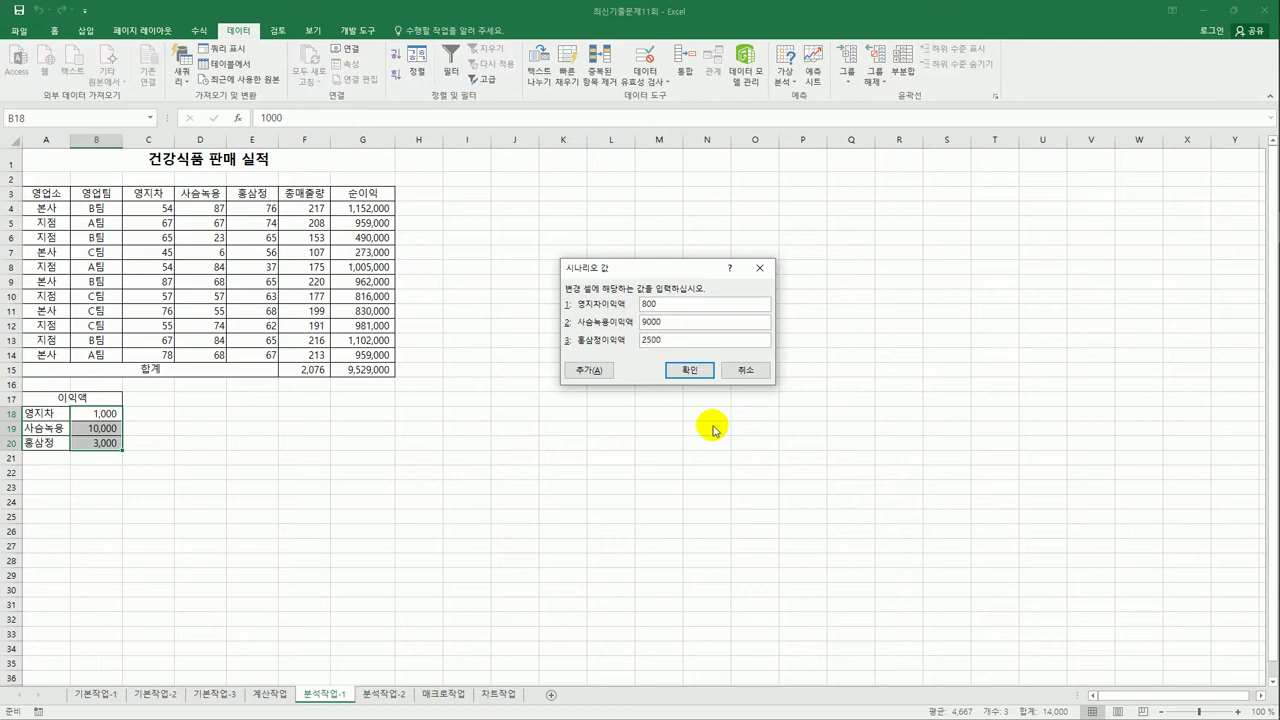
click(676, 369)
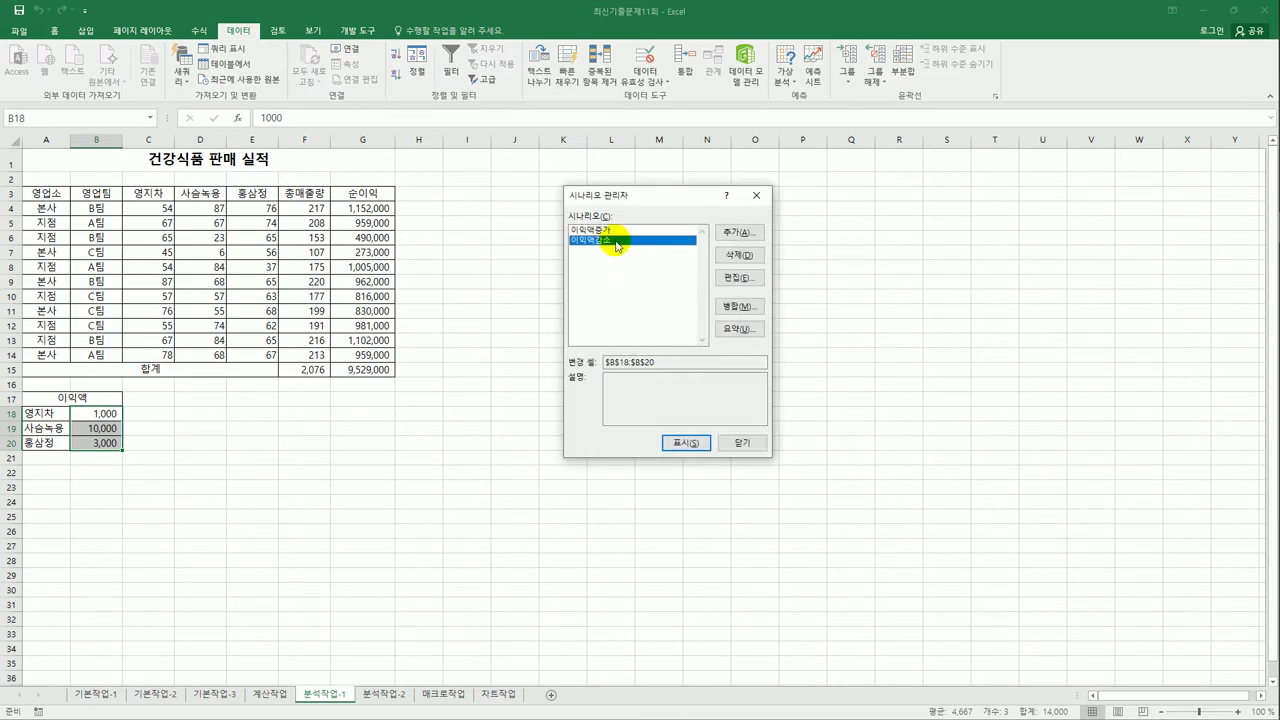
Create a scenario summary report with G15 as the result cell and check it against the 분석작업-1 sheet
click(737, 329)
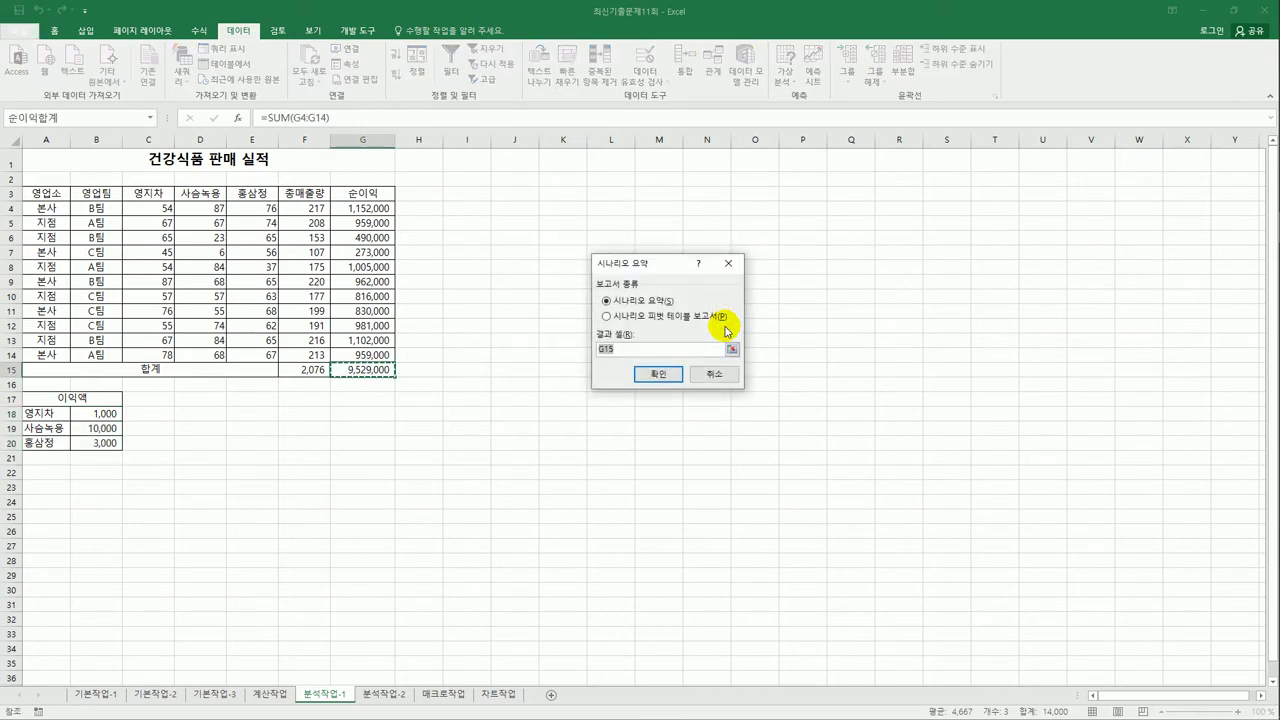
click(648, 376)
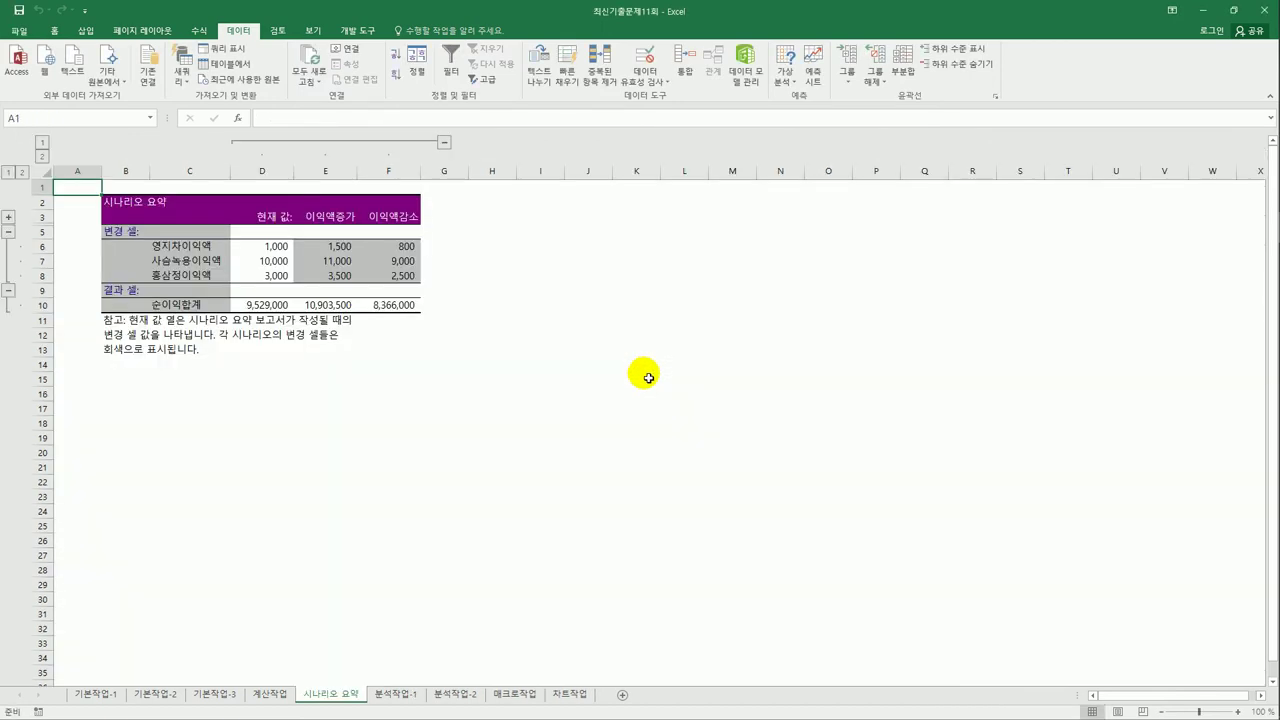
click(389, 694)
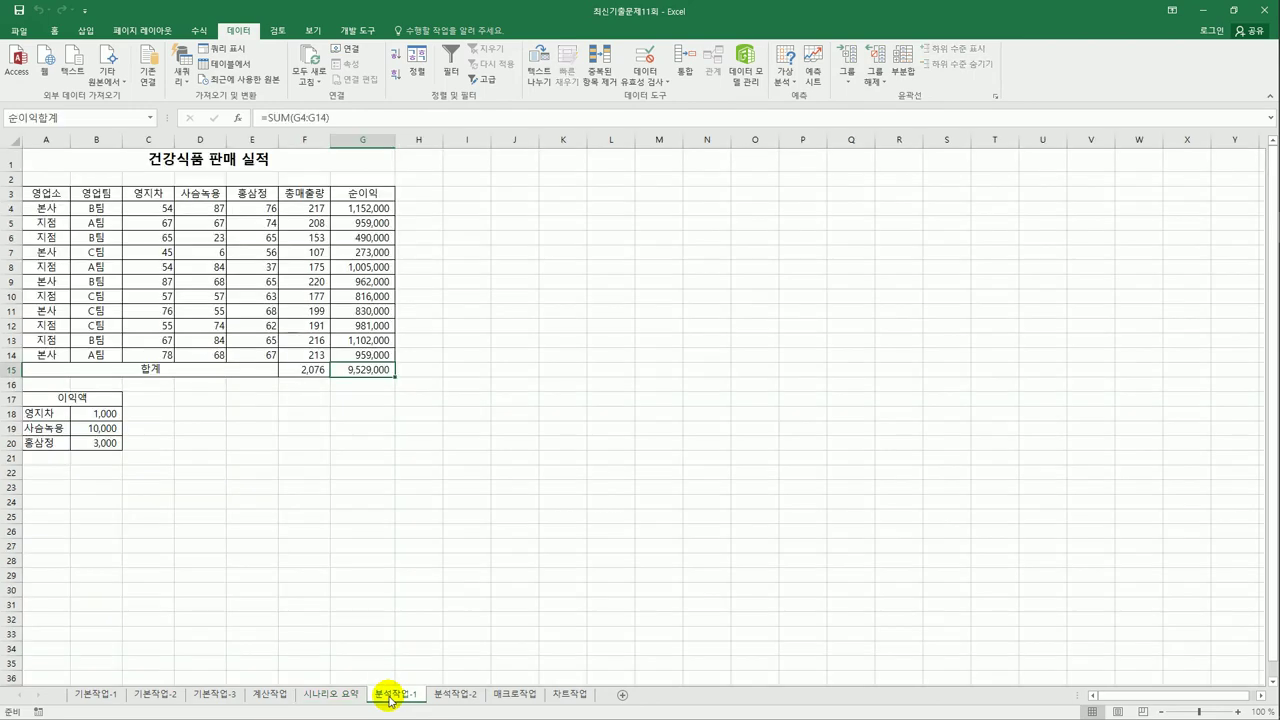
click(333, 694)
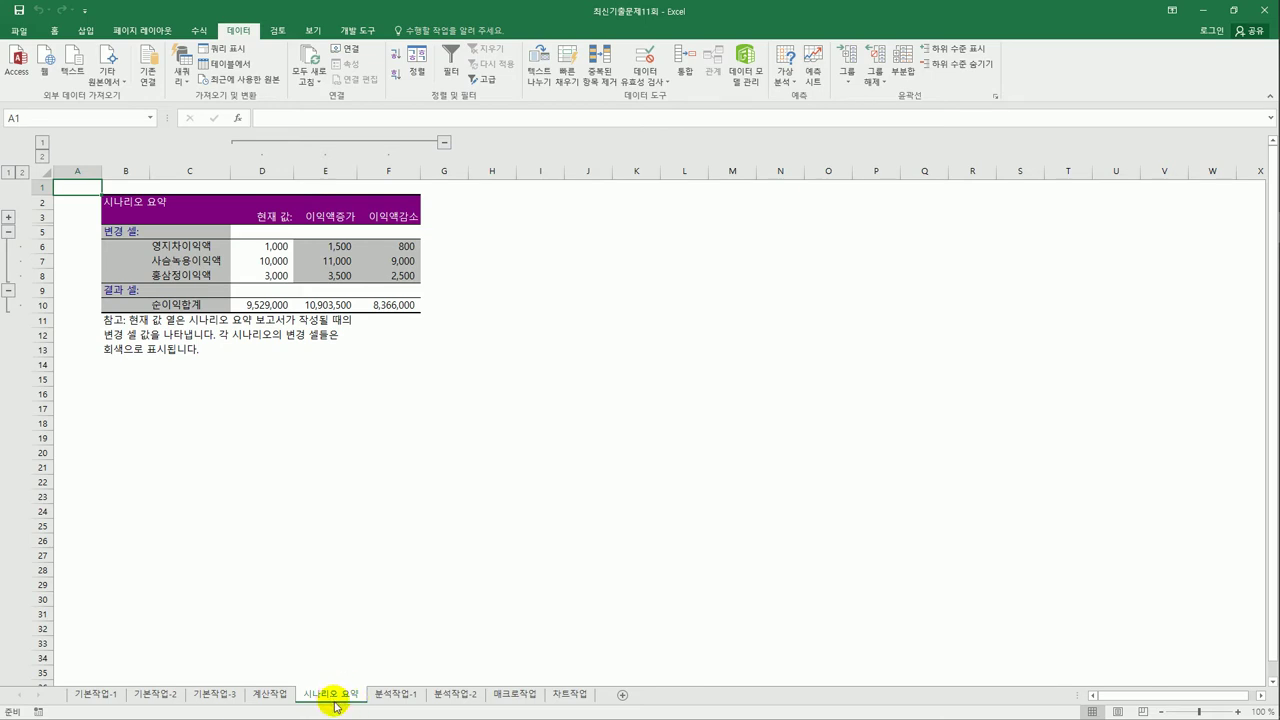
Insert a pivot table from A3:H14 of the 분석작업-2 sheet, placed on the same sheet at cell A20
click(434, 694)
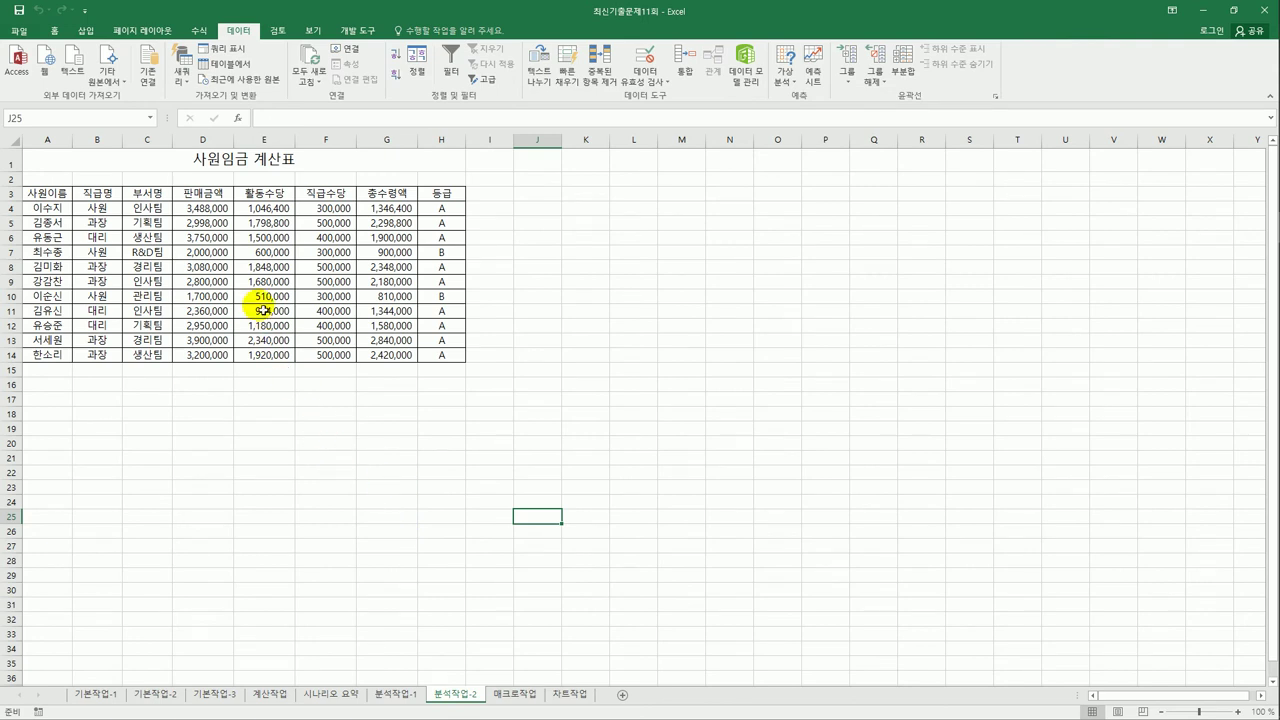
click(221, 226)
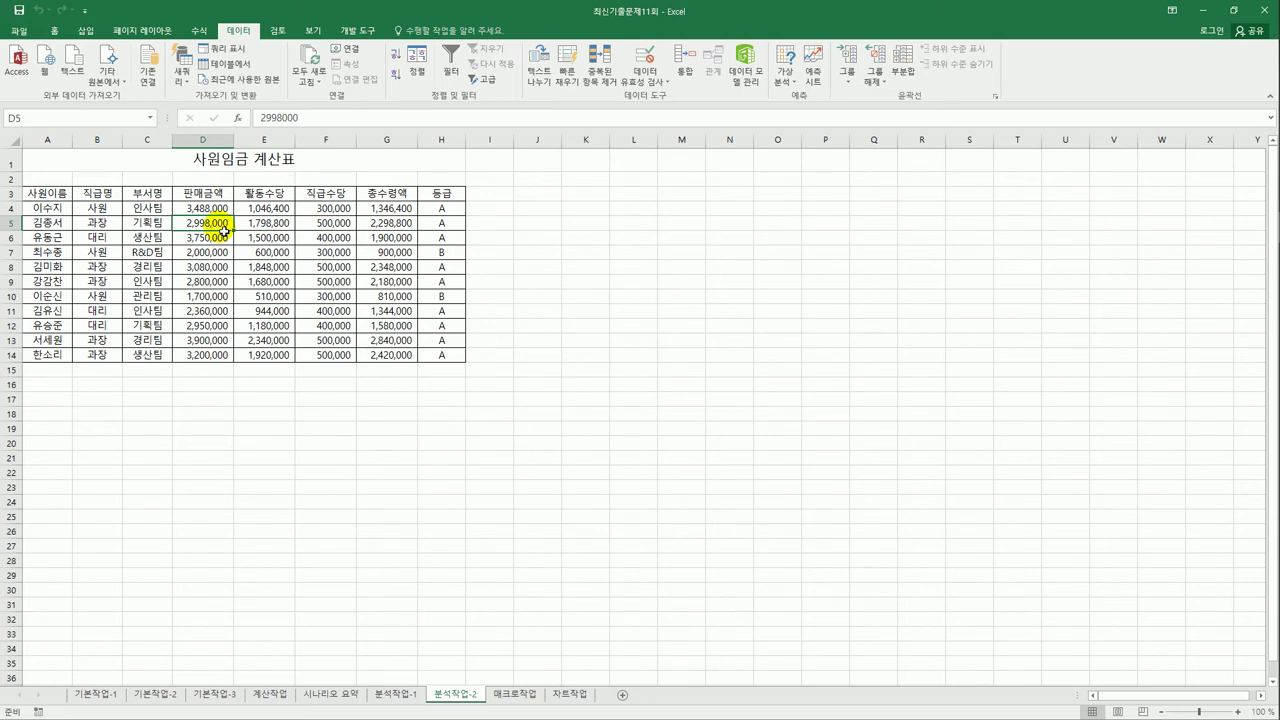
click(86, 32)
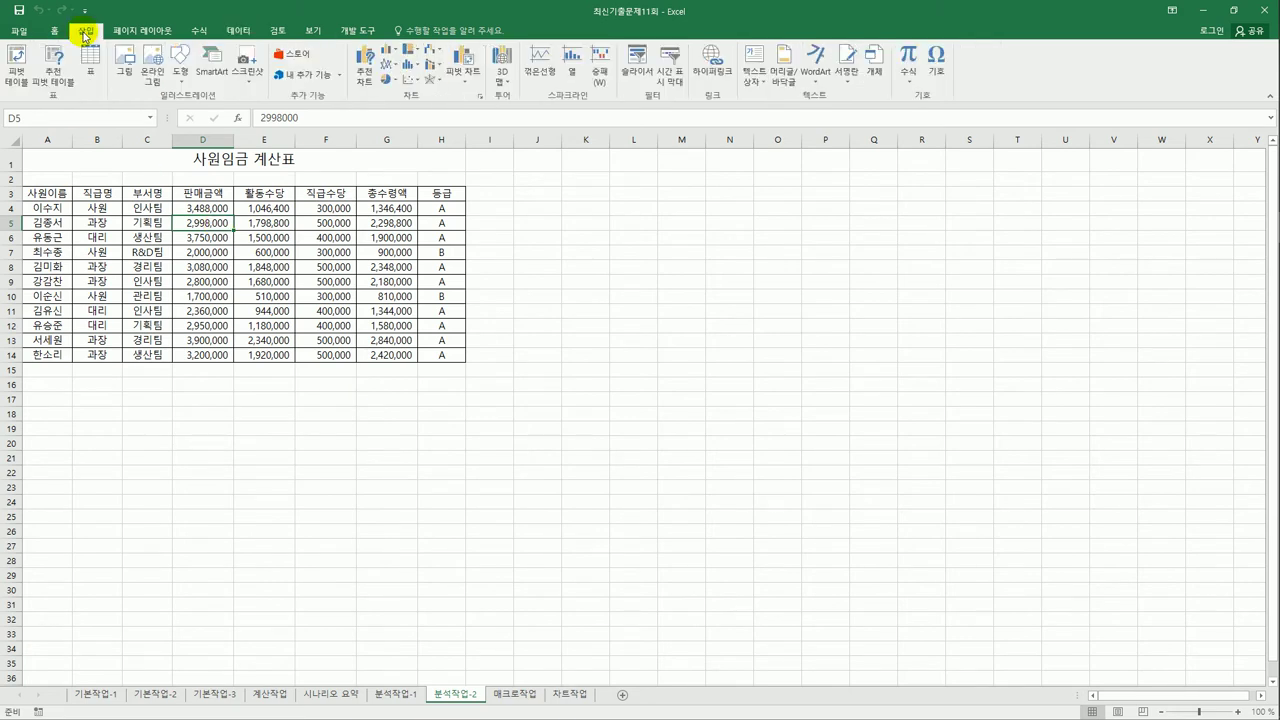
click(15, 62)
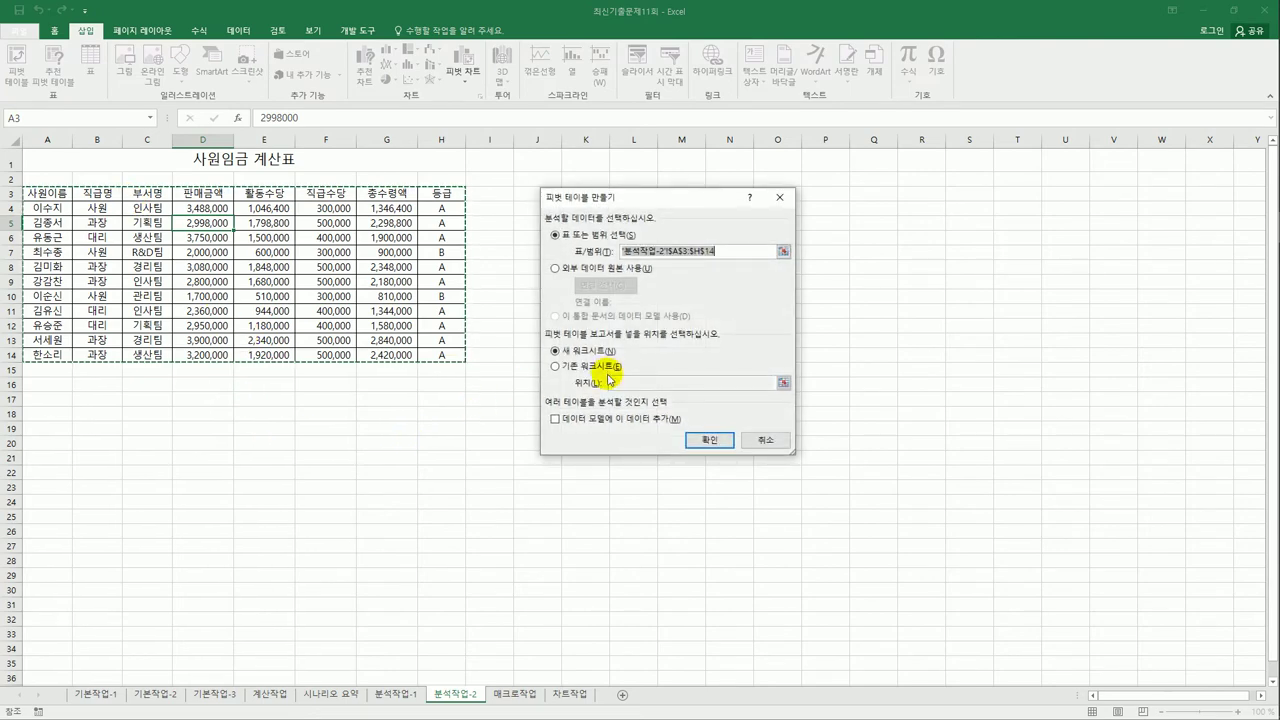
click(600, 366)
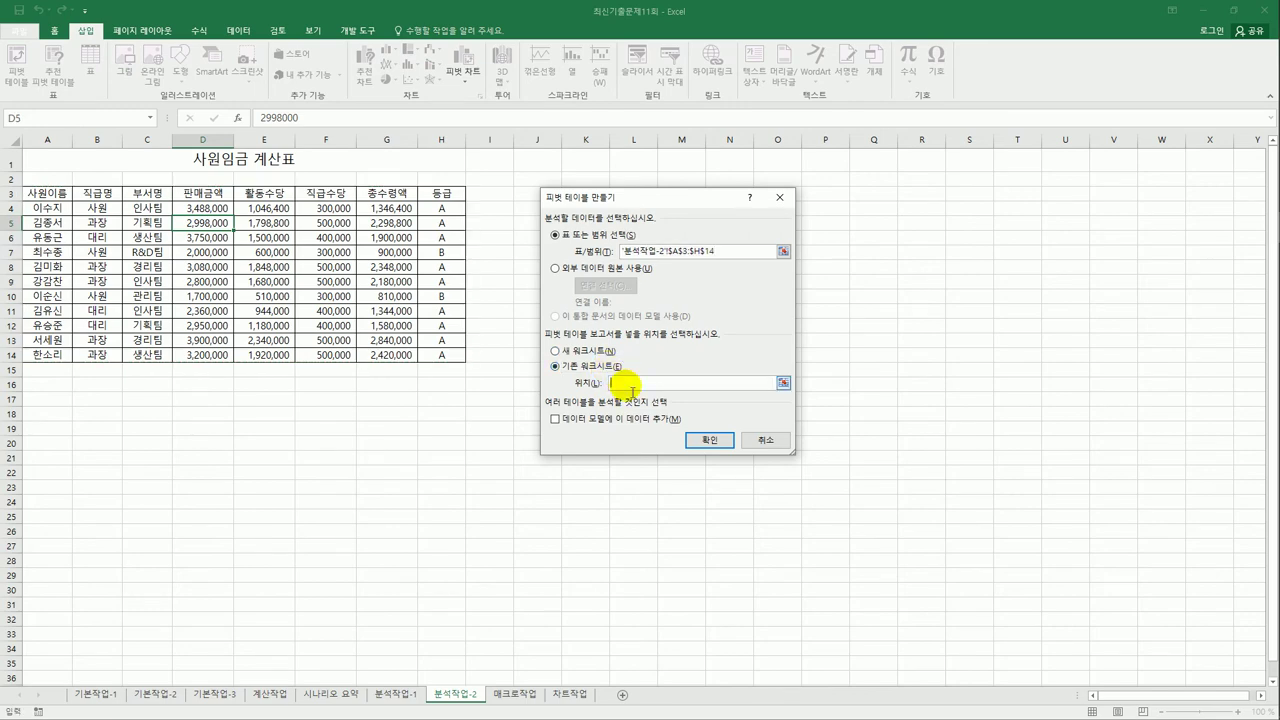
click(40, 443)
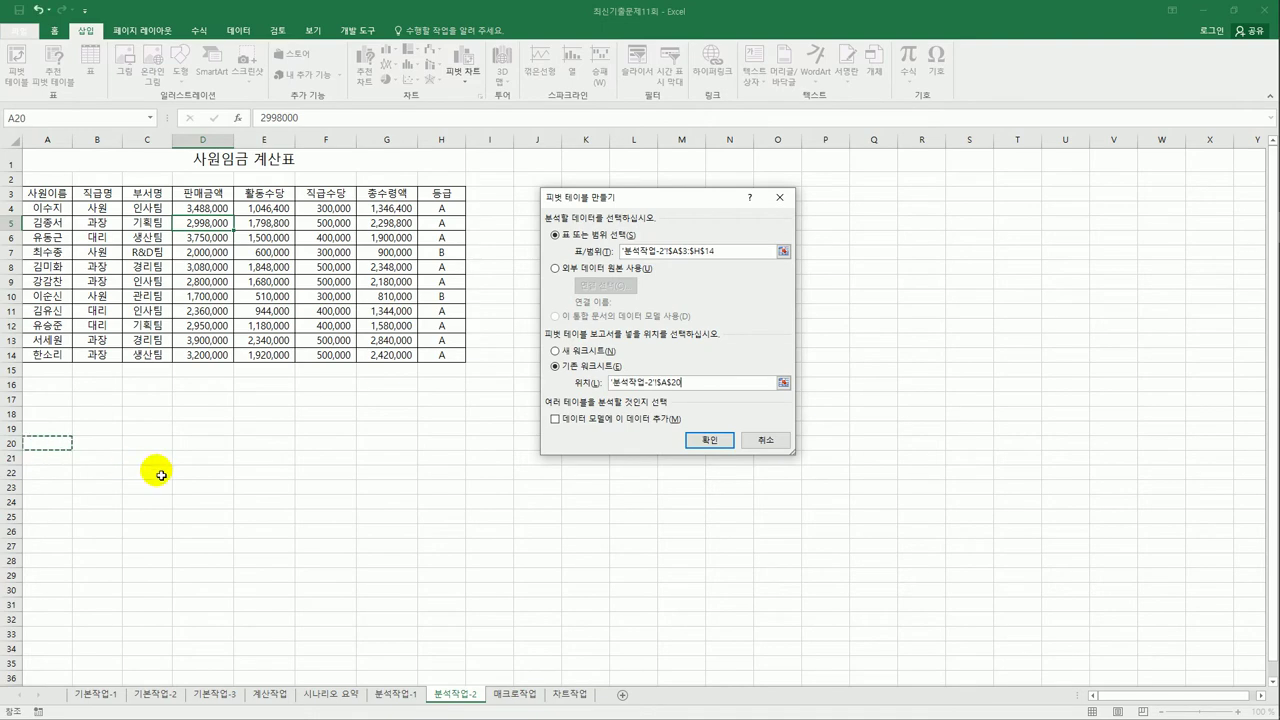
click(712, 442)
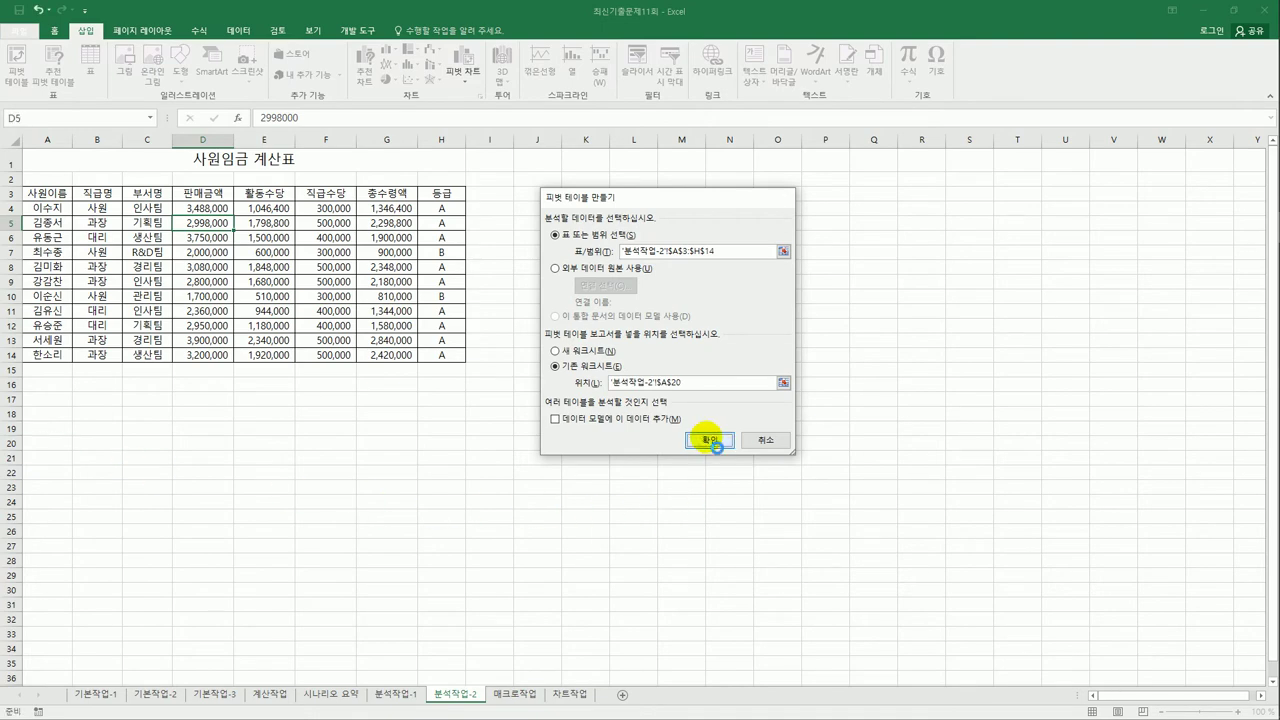
Lay out the pivot table with 사원이름 as filter, 부서명 as rows, 직급명 as columns, and 판매금액 and 총수령액 as summed values
scroll(603, 488, down, 3)
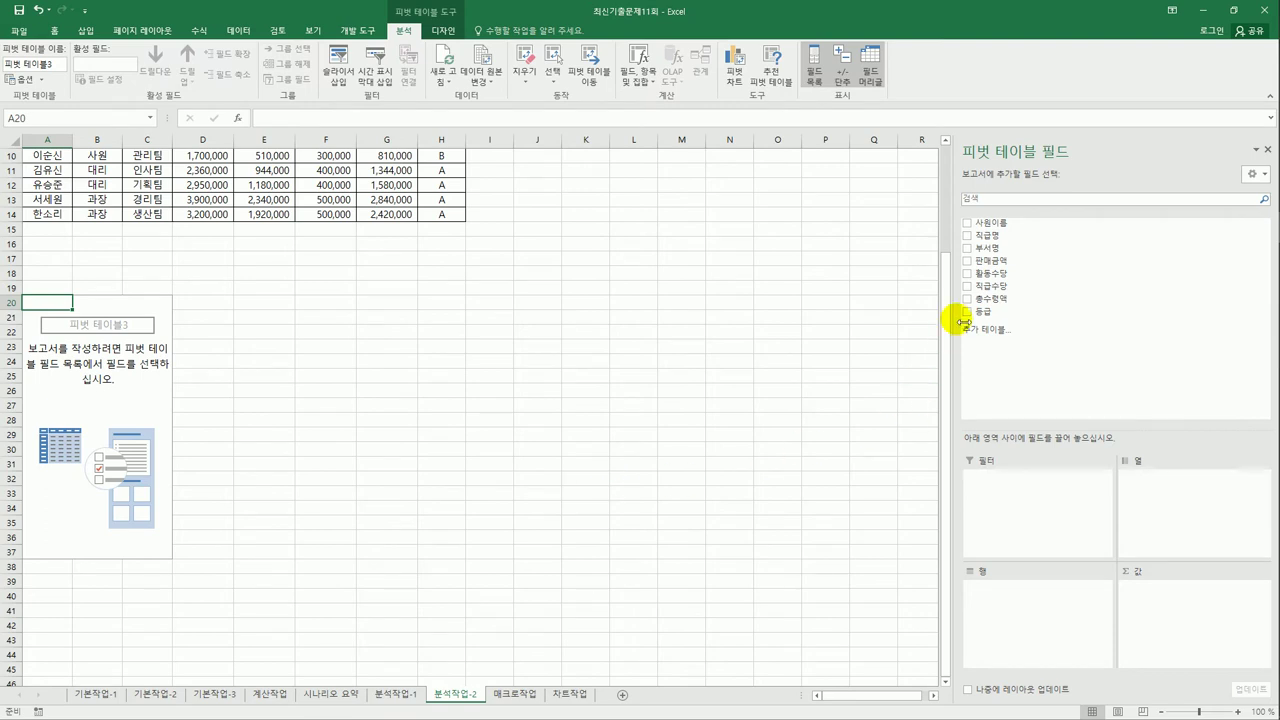
drag(997, 232, 983, 489)
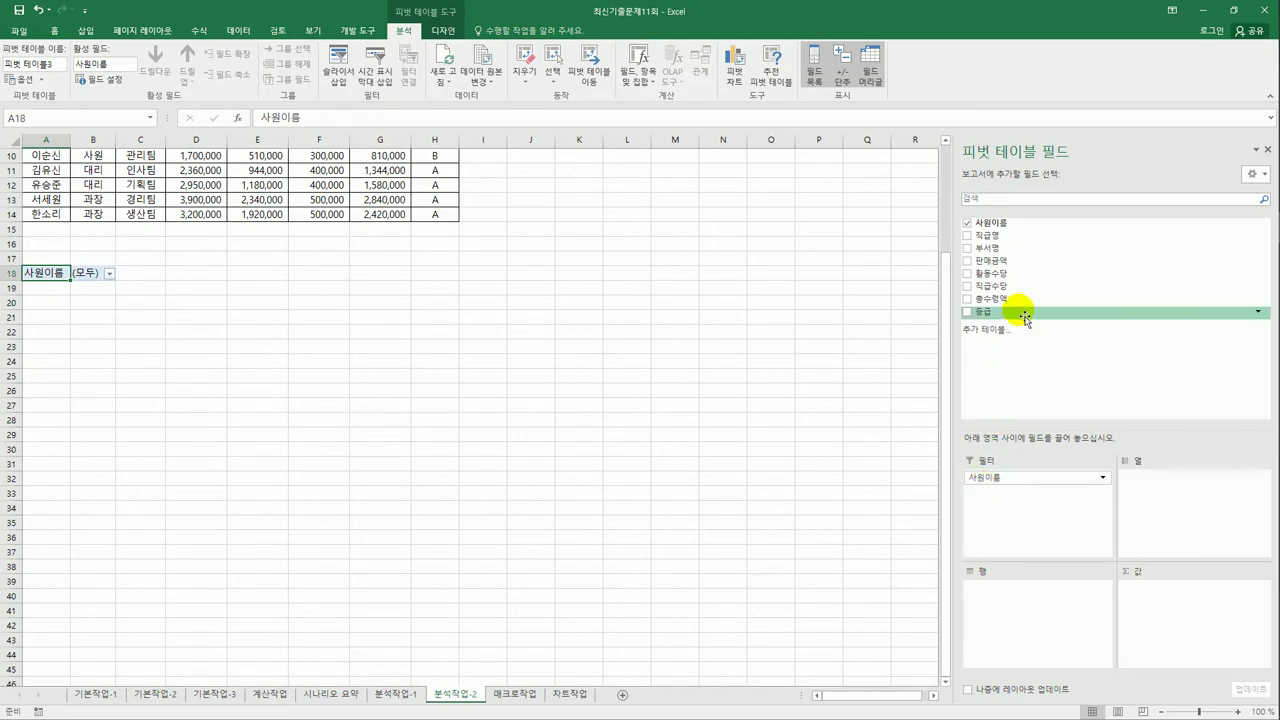
drag(1003, 247, 1015, 598)
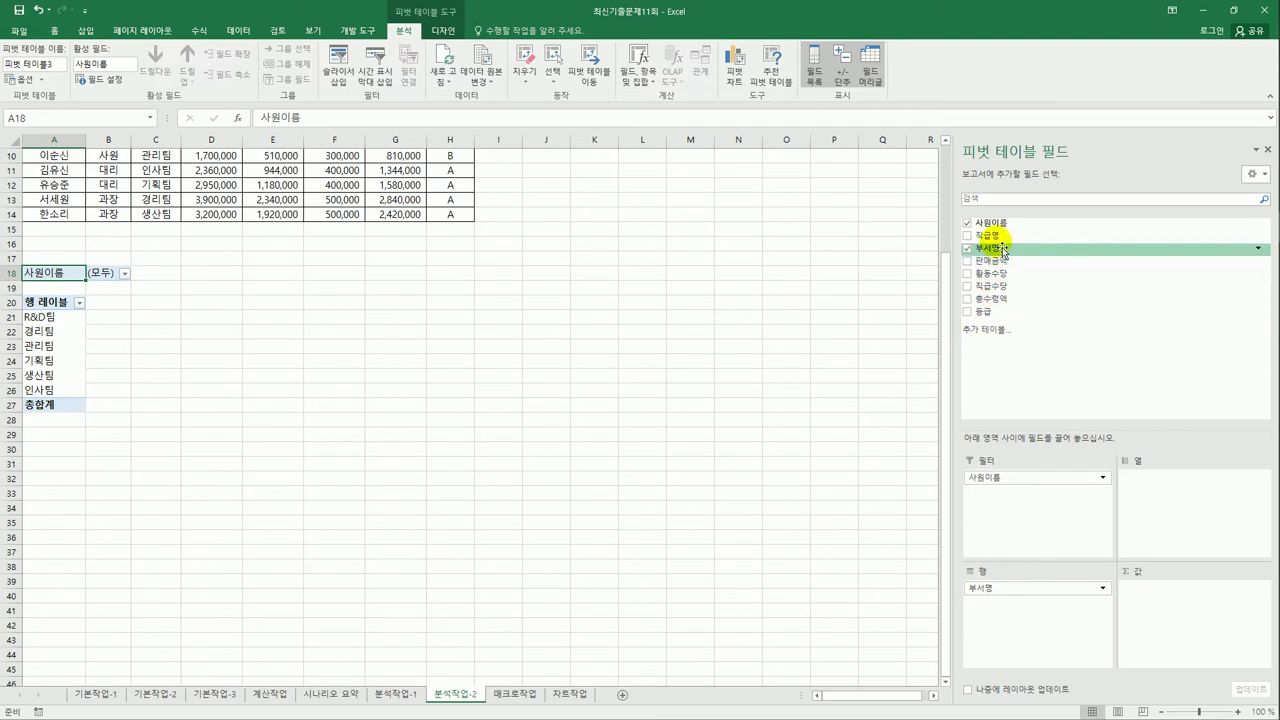
drag(1000, 236, 1147, 511)
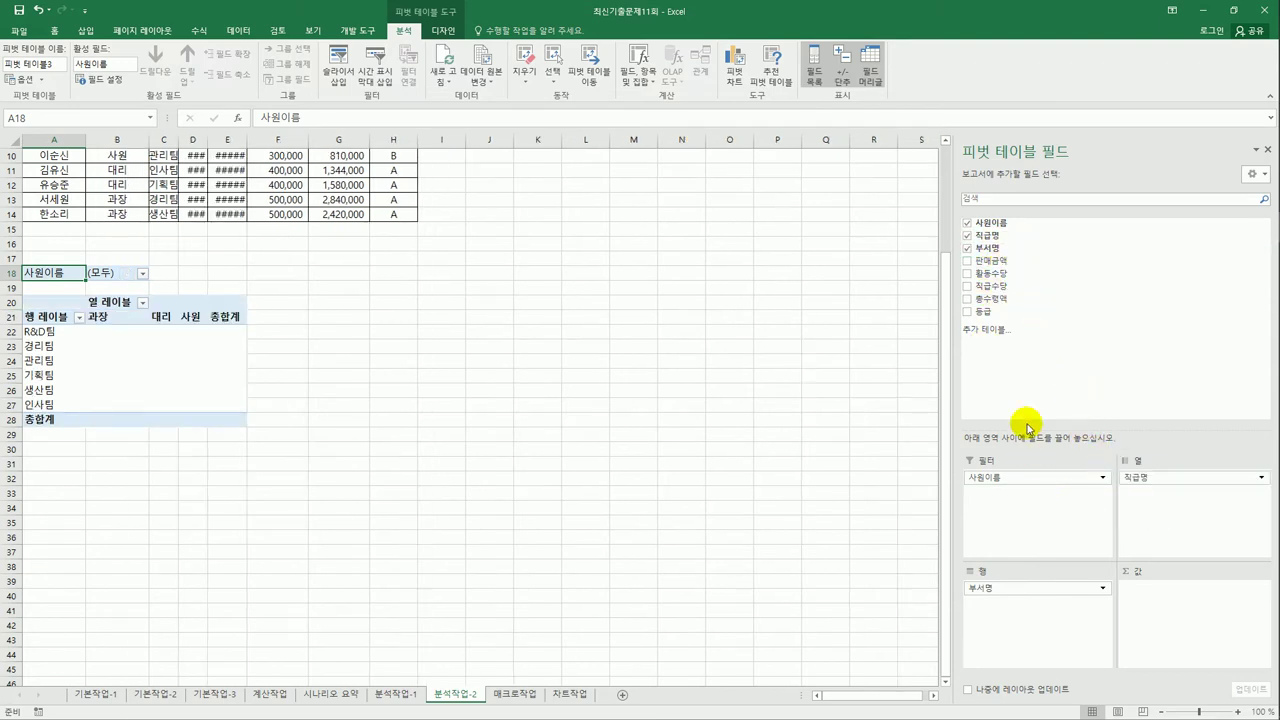
drag(1014, 262, 1160, 600)
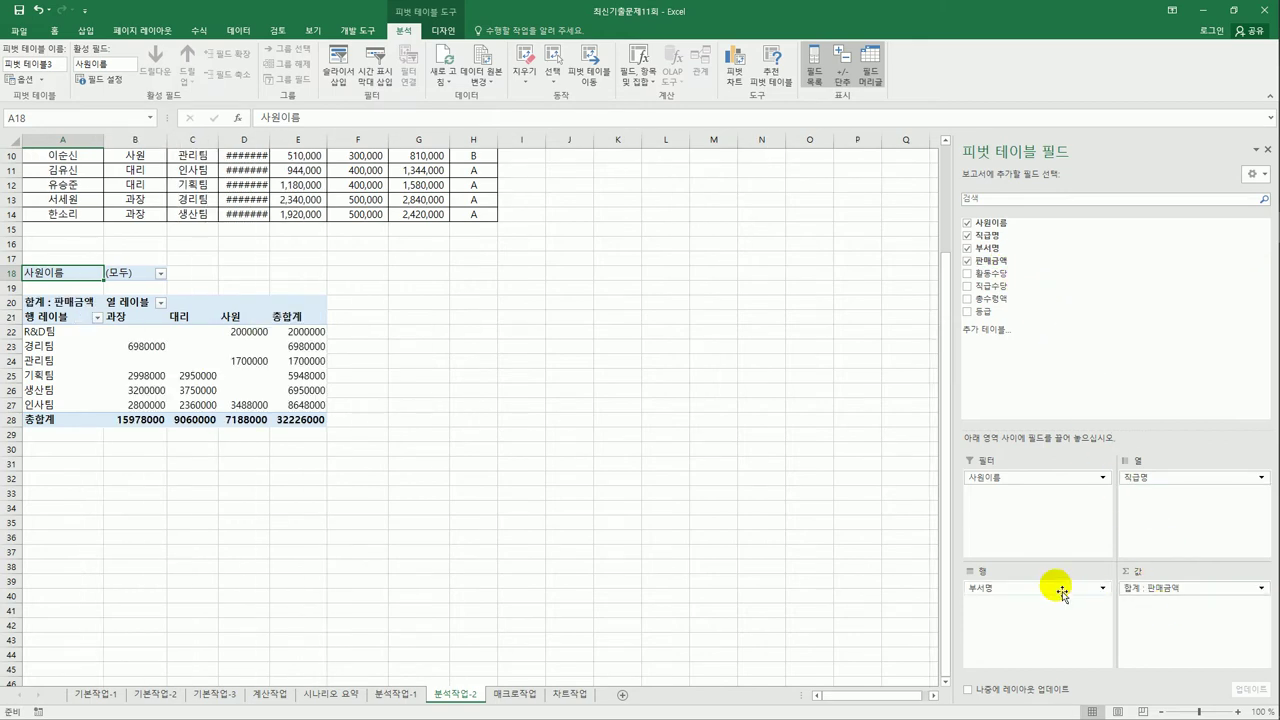
drag(1020, 299, 1152, 647)
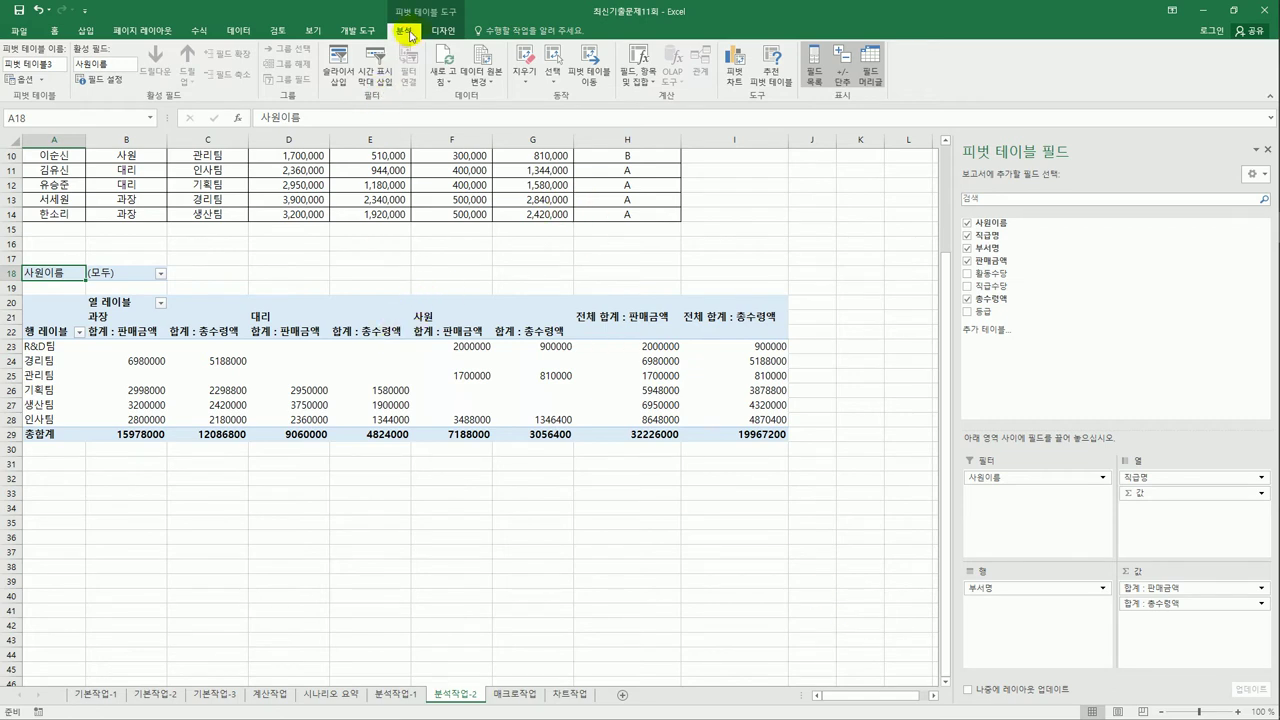
Turn off the row and column grand totals (행 총합계 표시, 열 총합계 표시) in the pivot table options
click(22, 80)
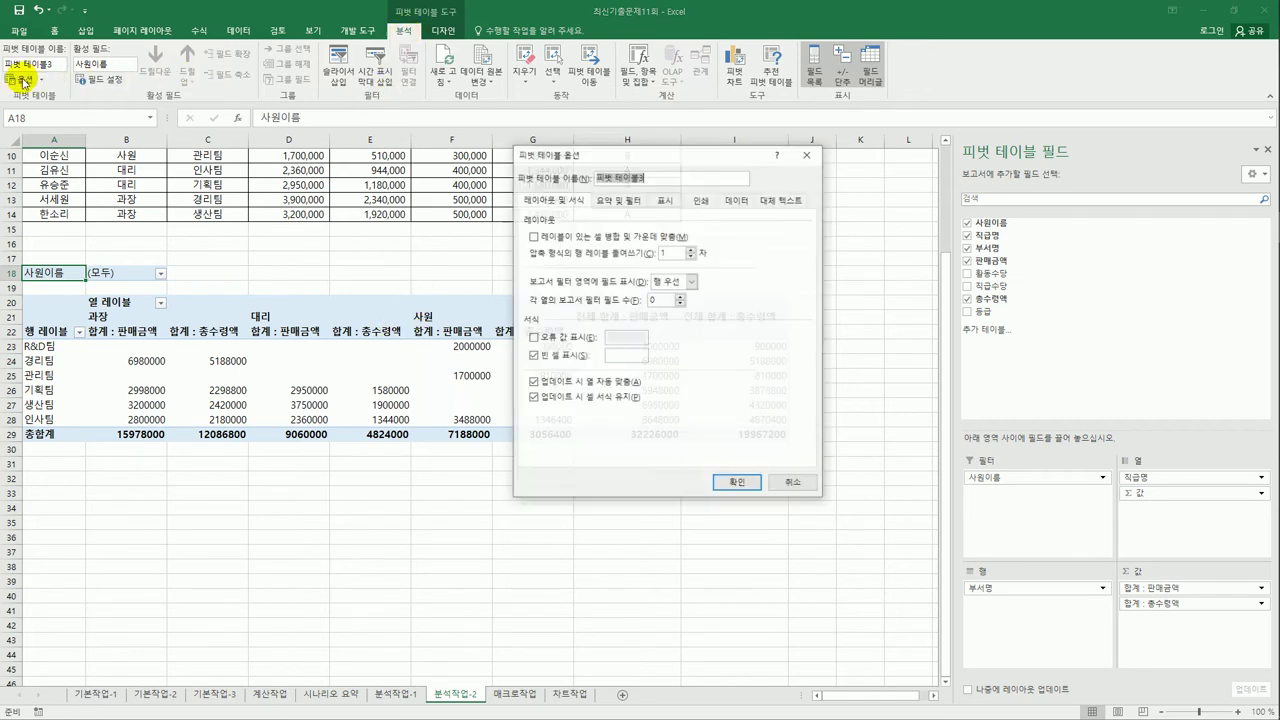
click(616, 199)
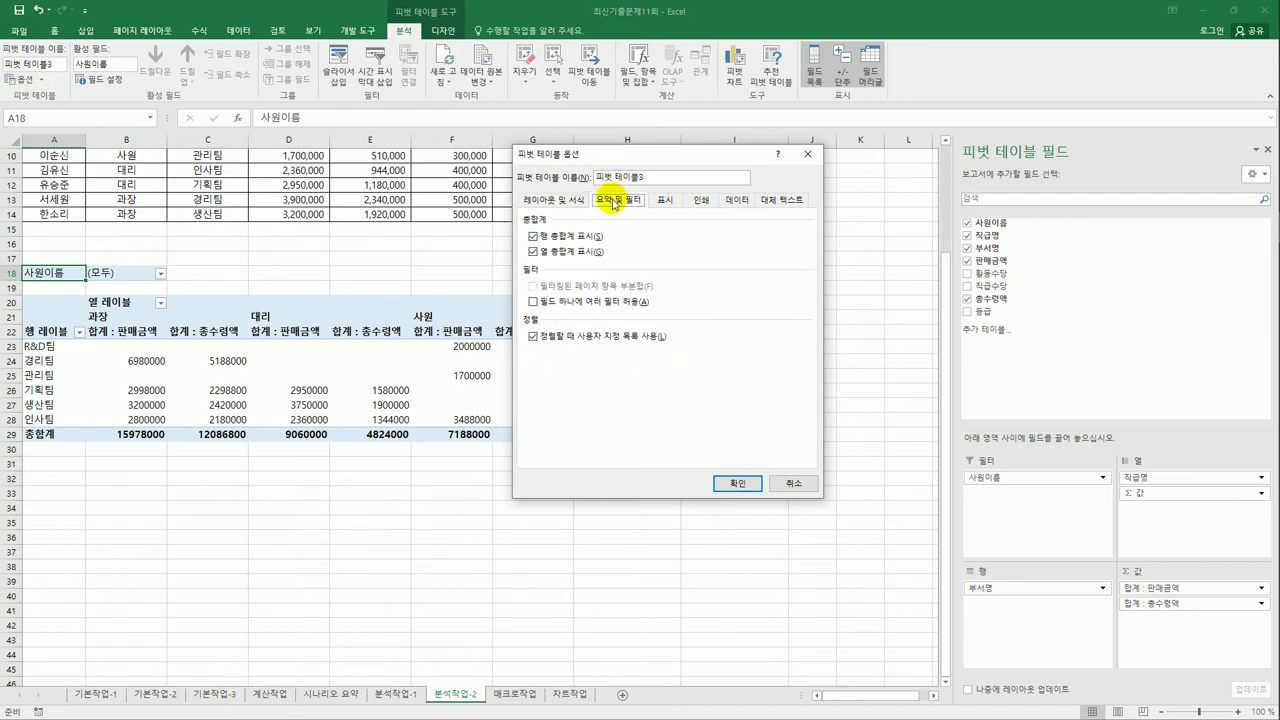
click(567, 252)
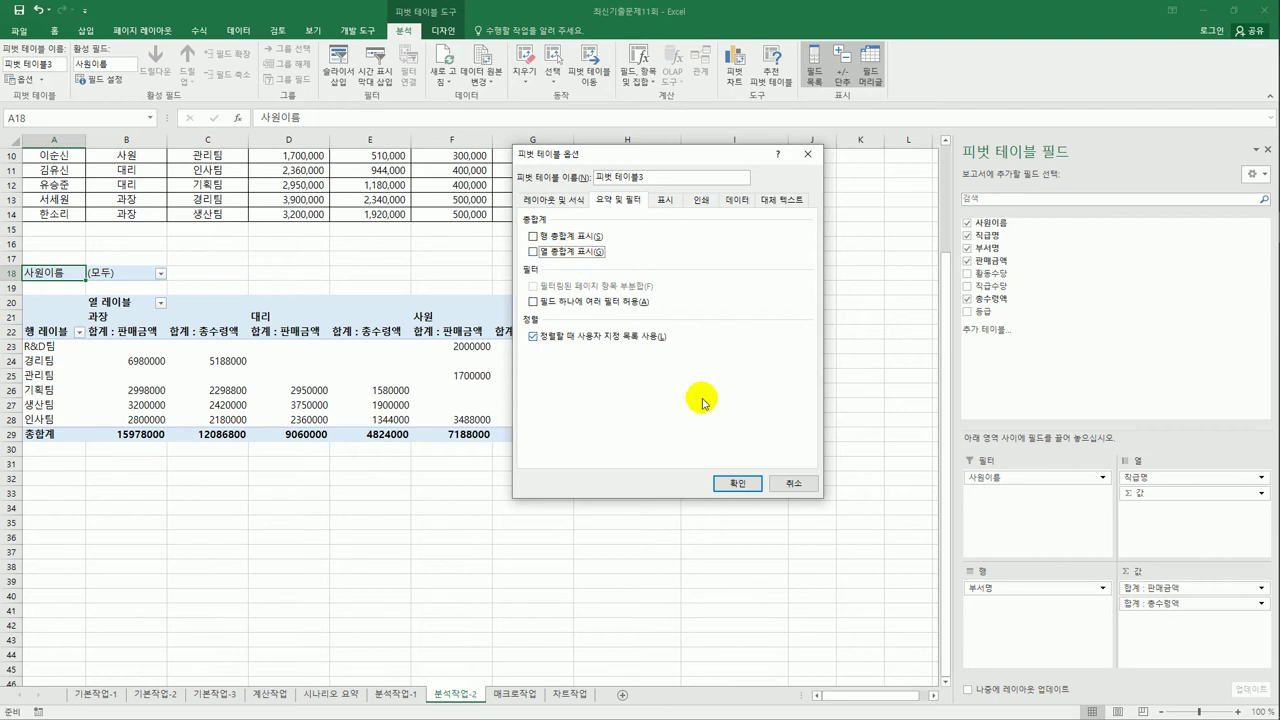
click(737, 483)
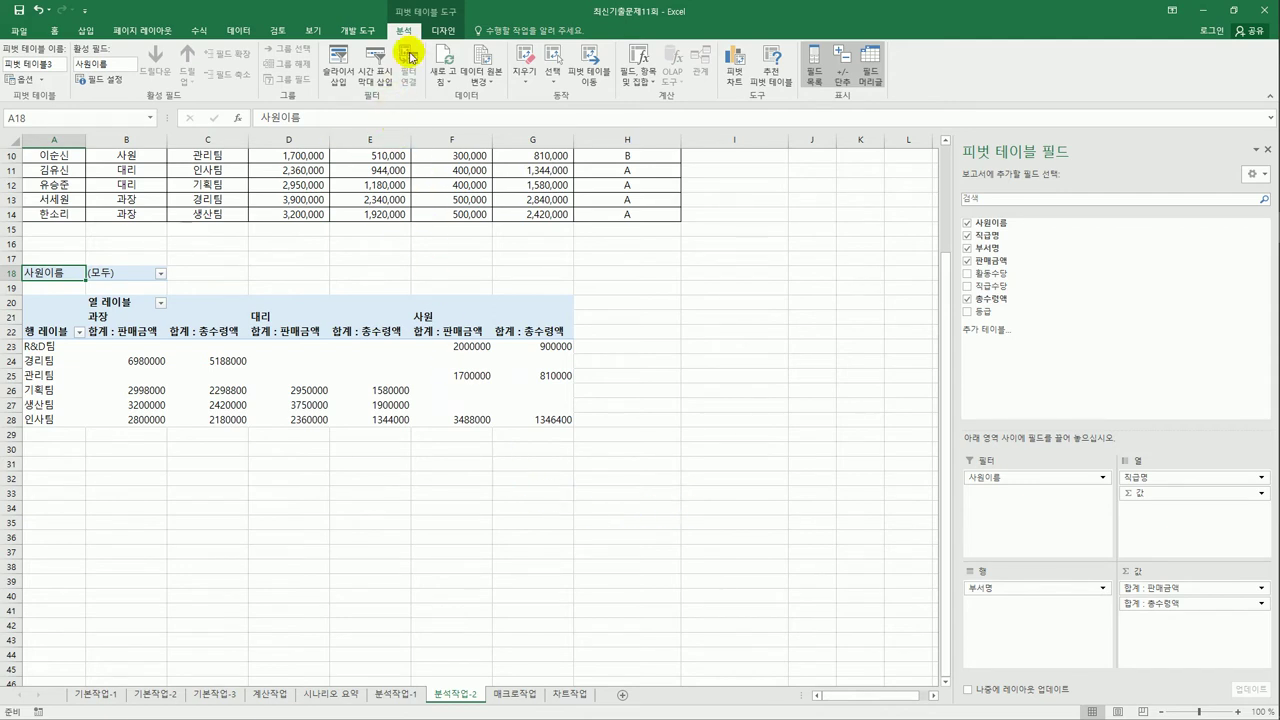
Change the pivot table's report layout to outline form (개요 형식으로 표시)
click(443, 31)
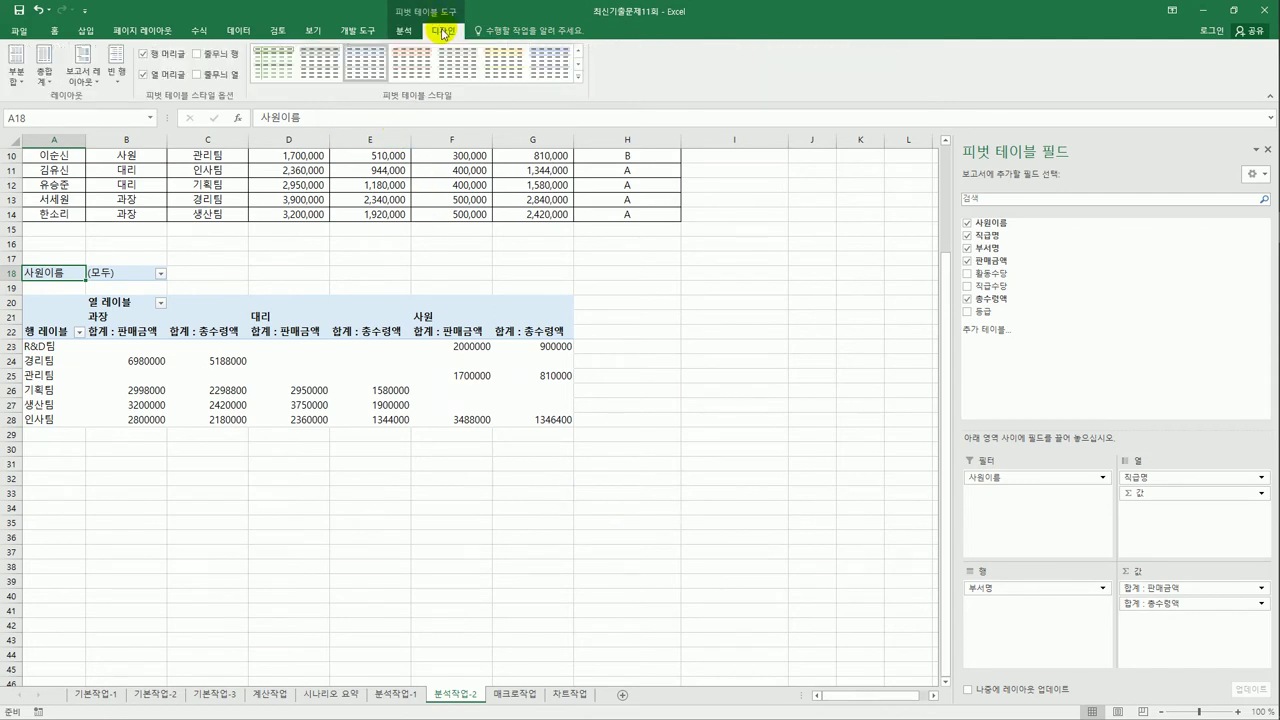
click(96, 86)
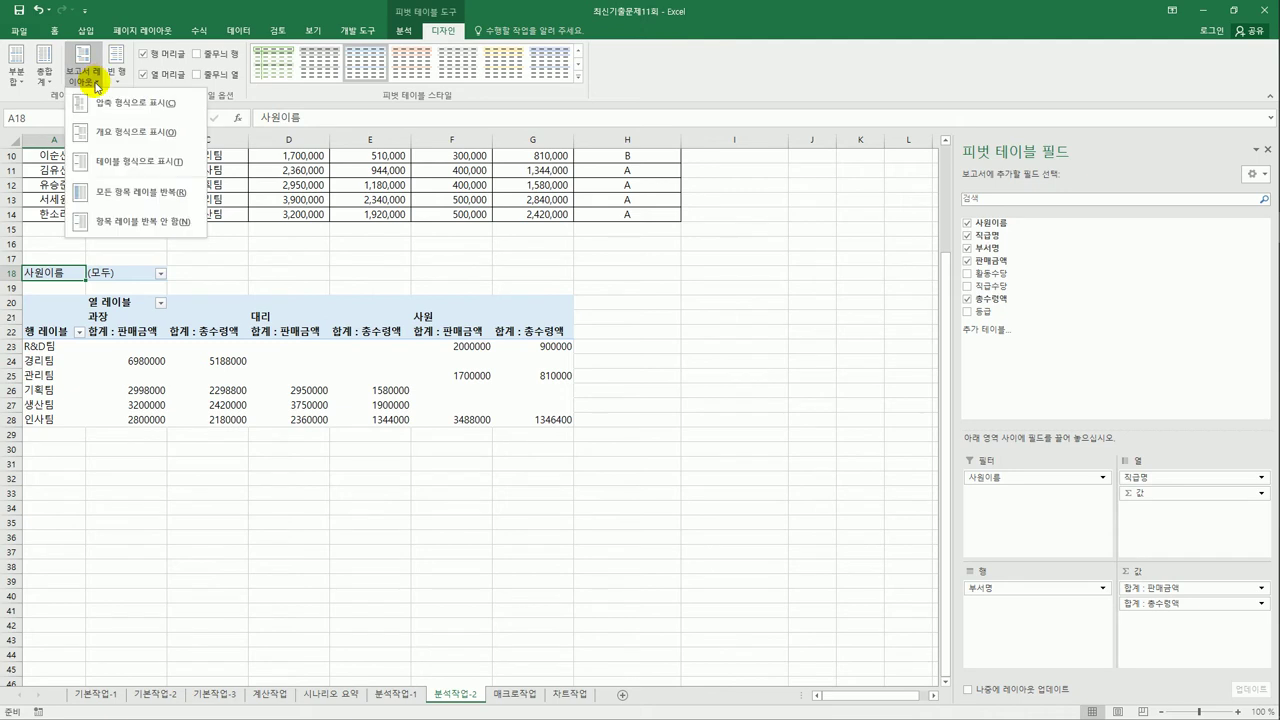
click(110, 131)
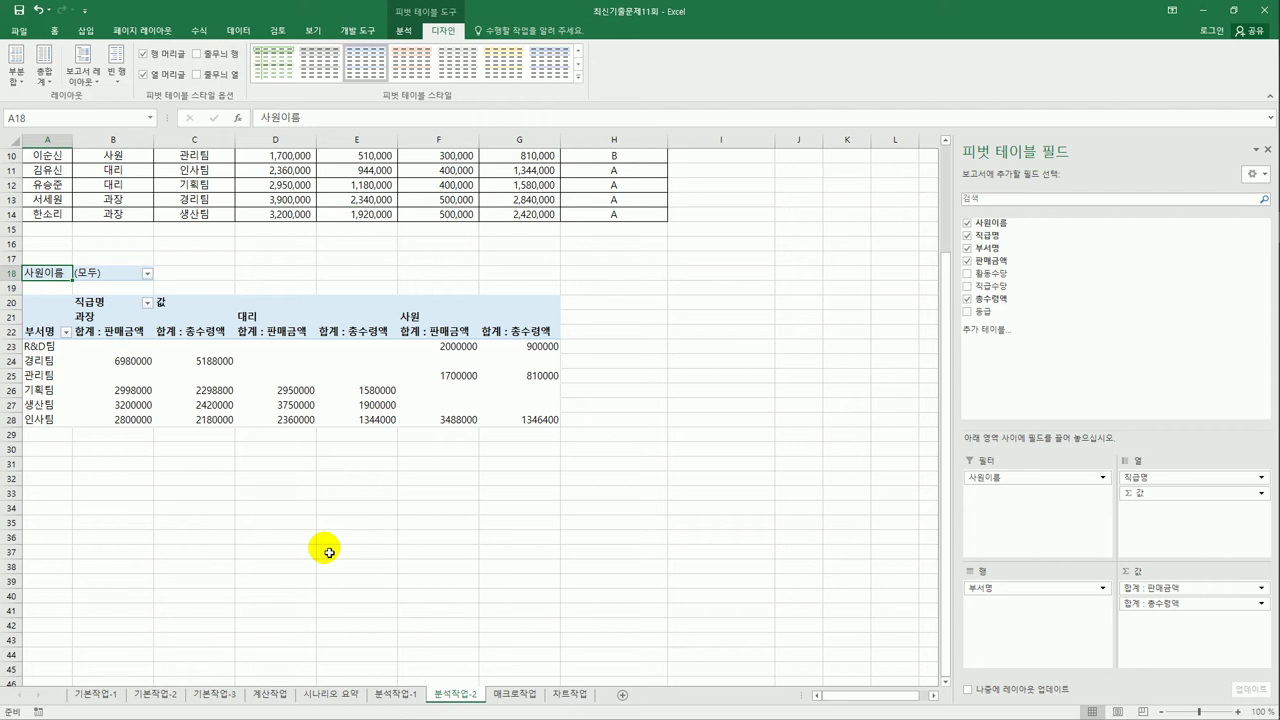
Format the 합계 : 판매금액 value field as 숫자 with the 1000 separator through its value field settings
click(137, 337)
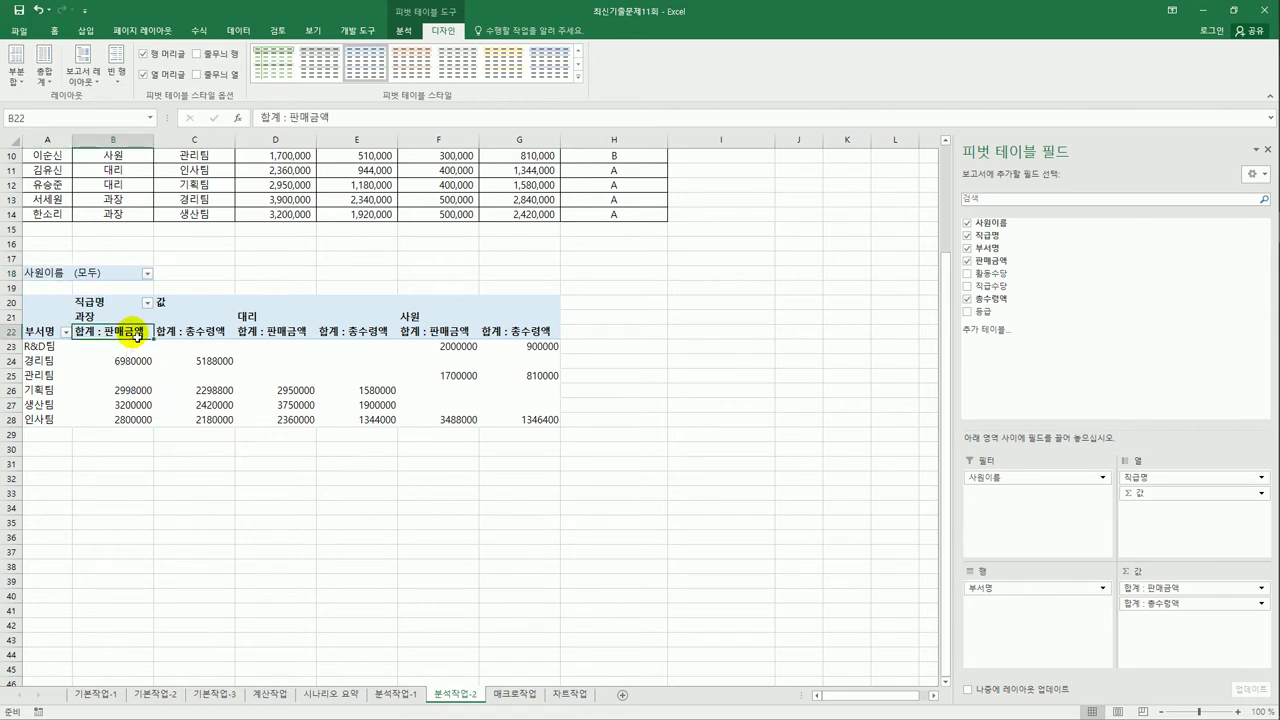
right_click(137, 337)
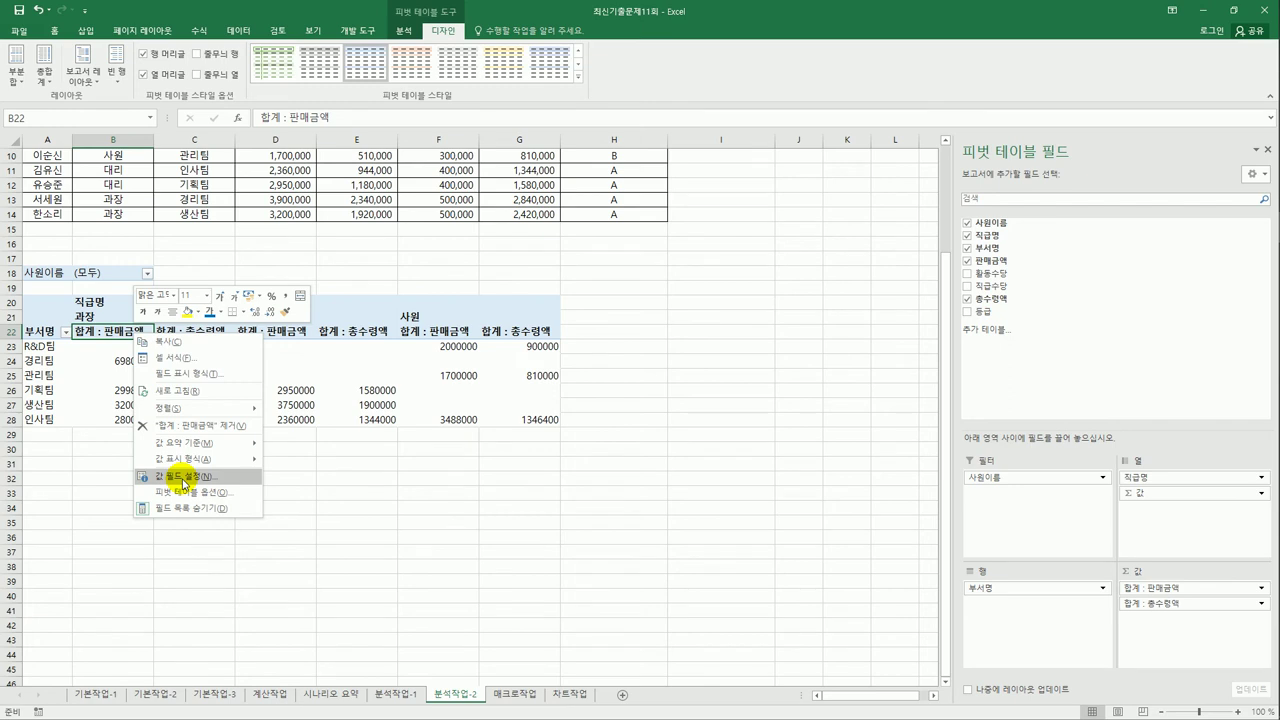
click(184, 477)
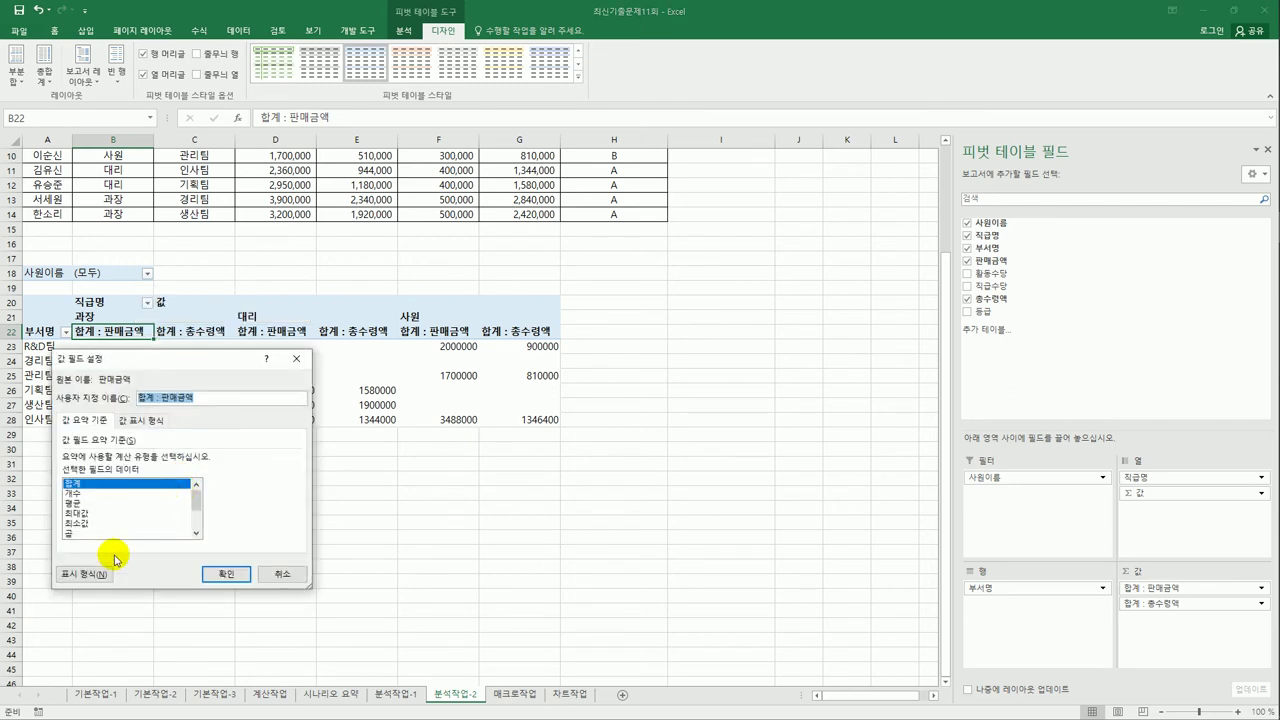
click(100, 575)
click(72, 370)
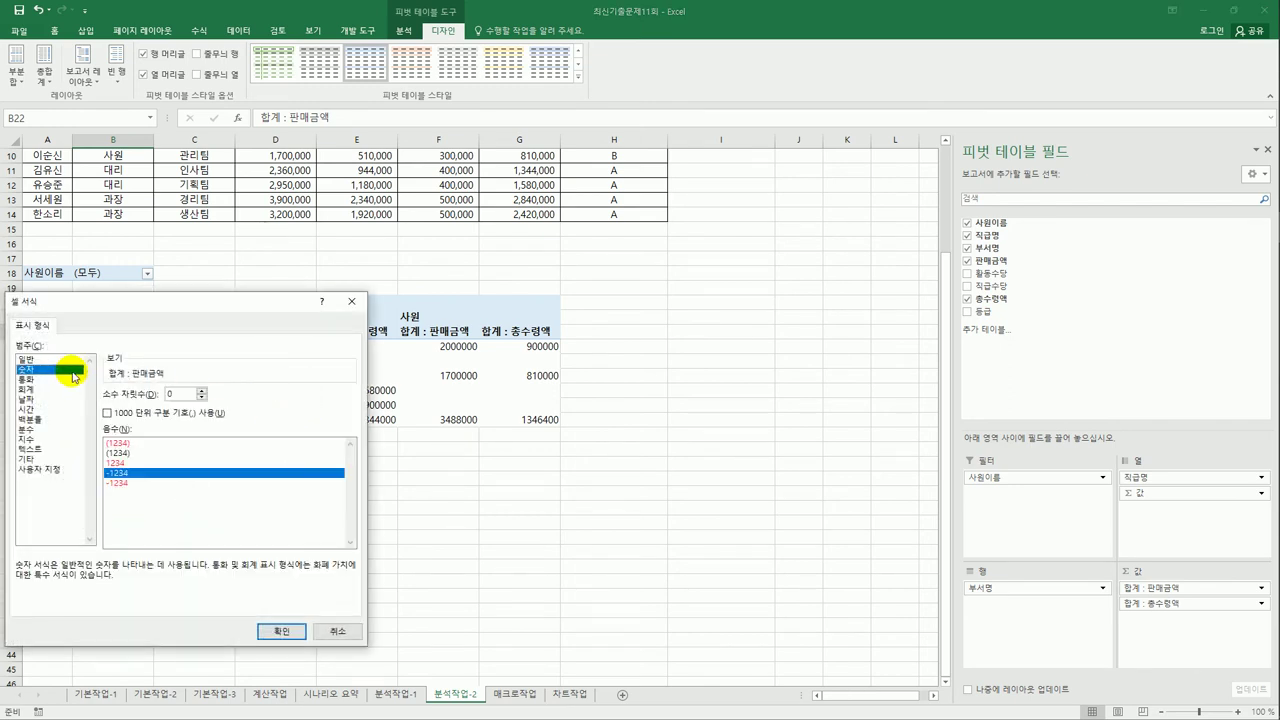
click(108, 412)
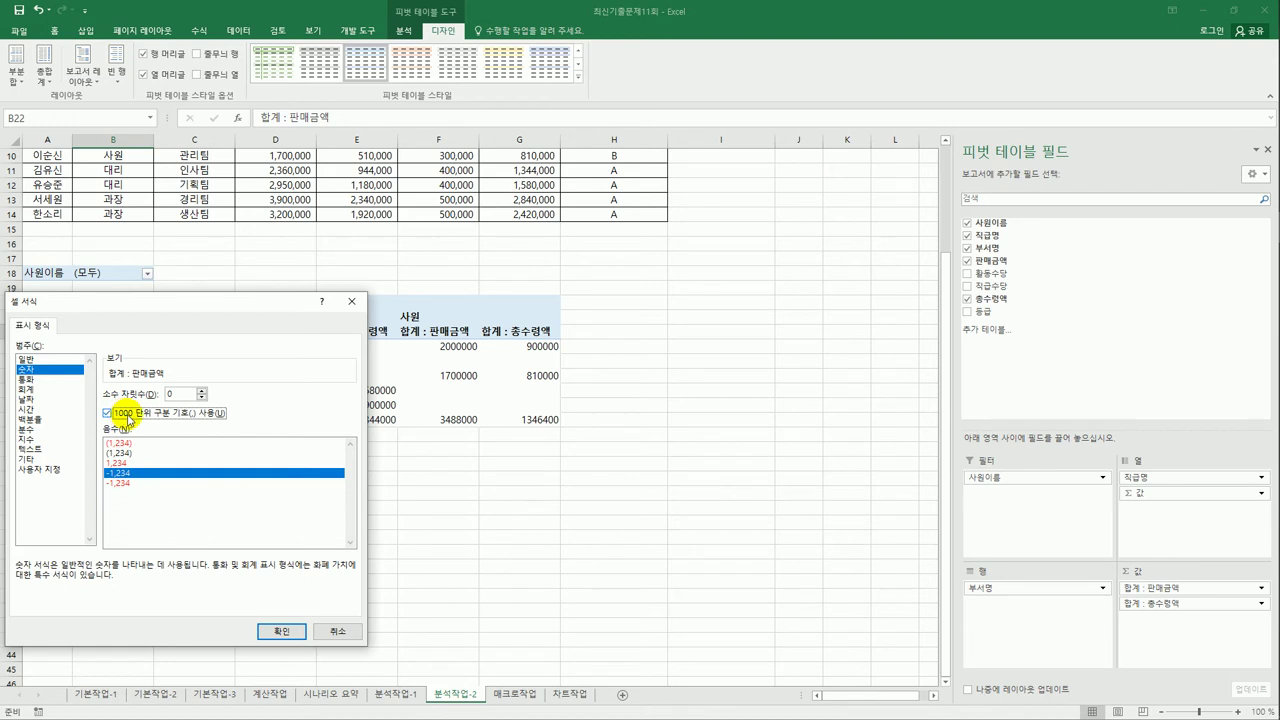
click(284, 629)
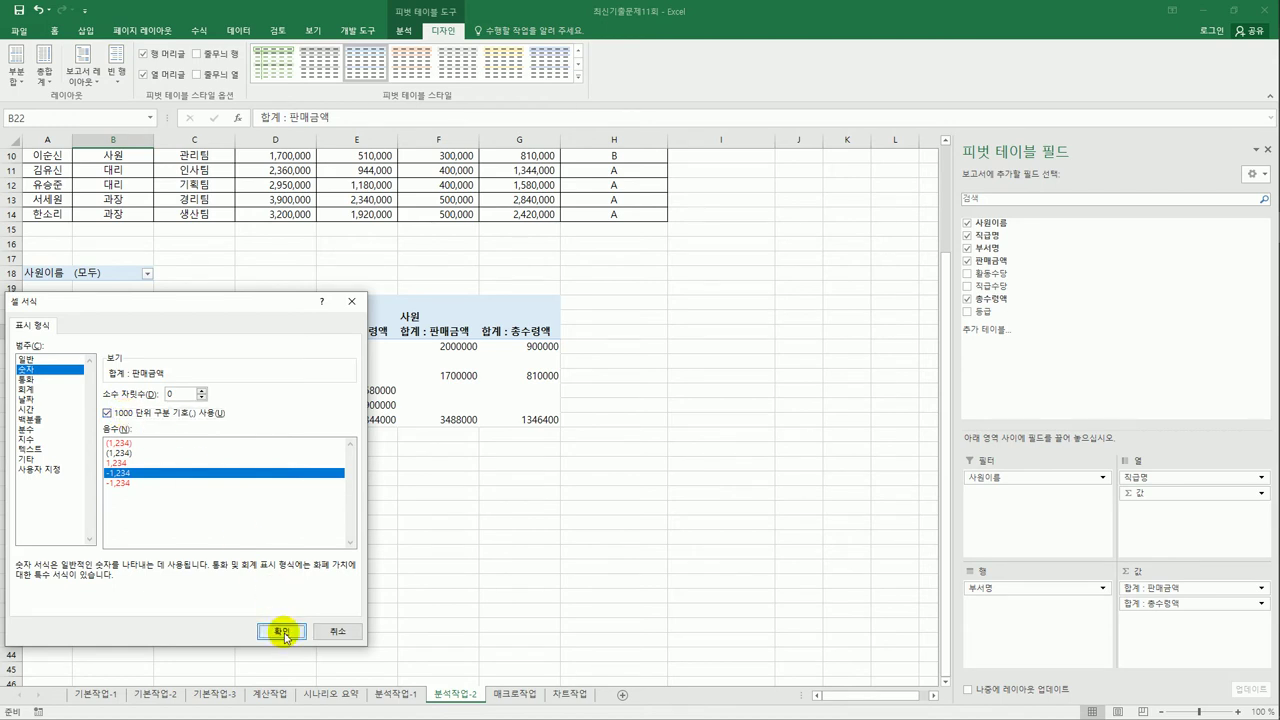
click(228, 578)
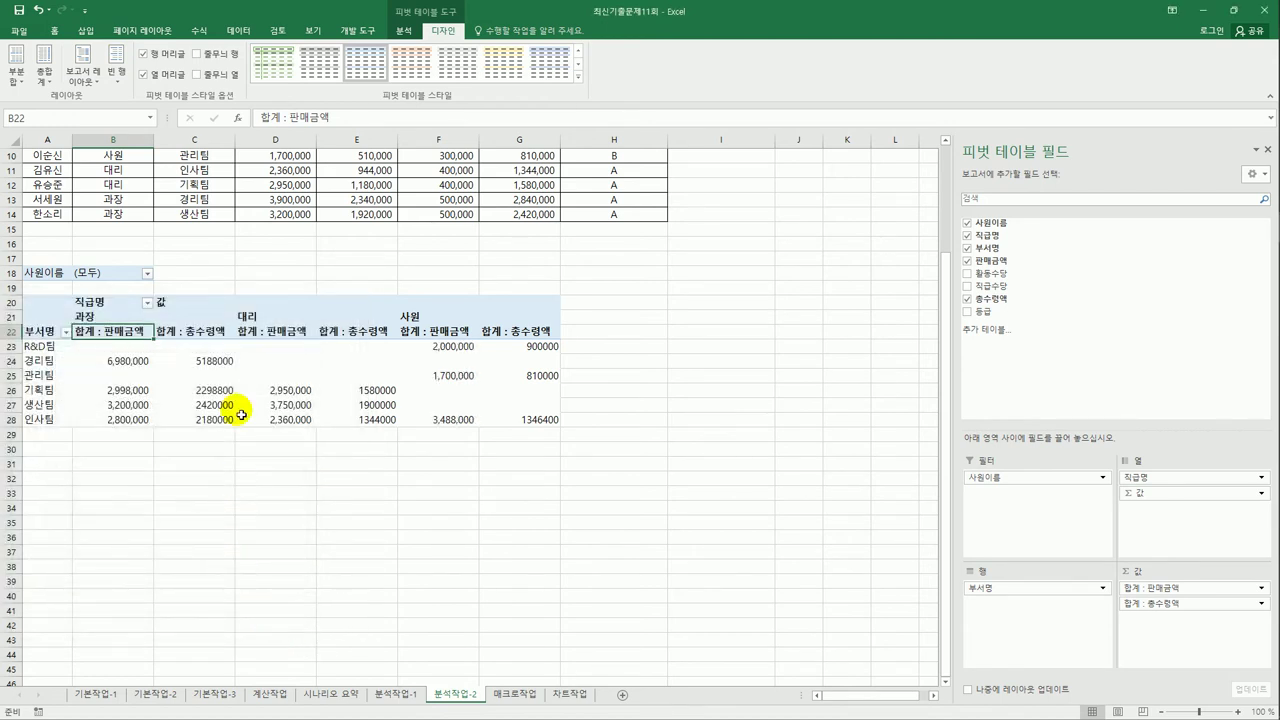
Format the 합계 : 총수령액 value field as 숫자 with the 1000 separator through its value field settings
click(207, 333)
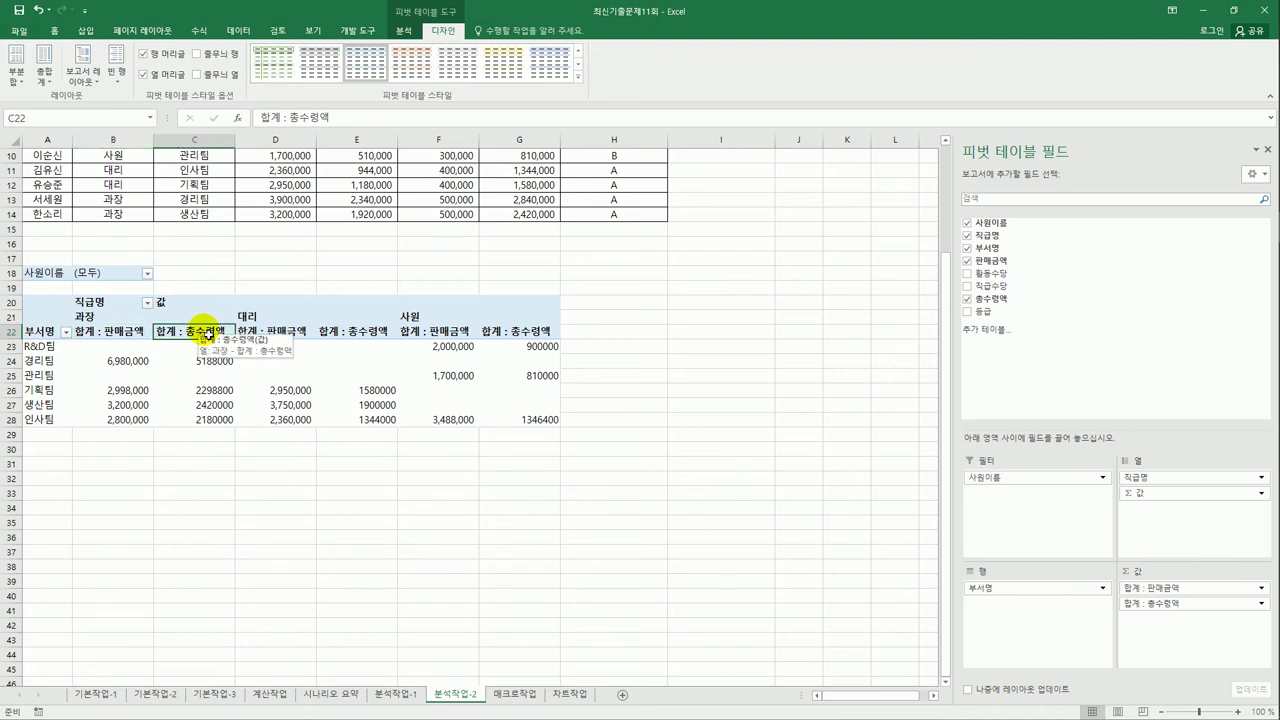
right_click(207, 333)
click(258, 471)
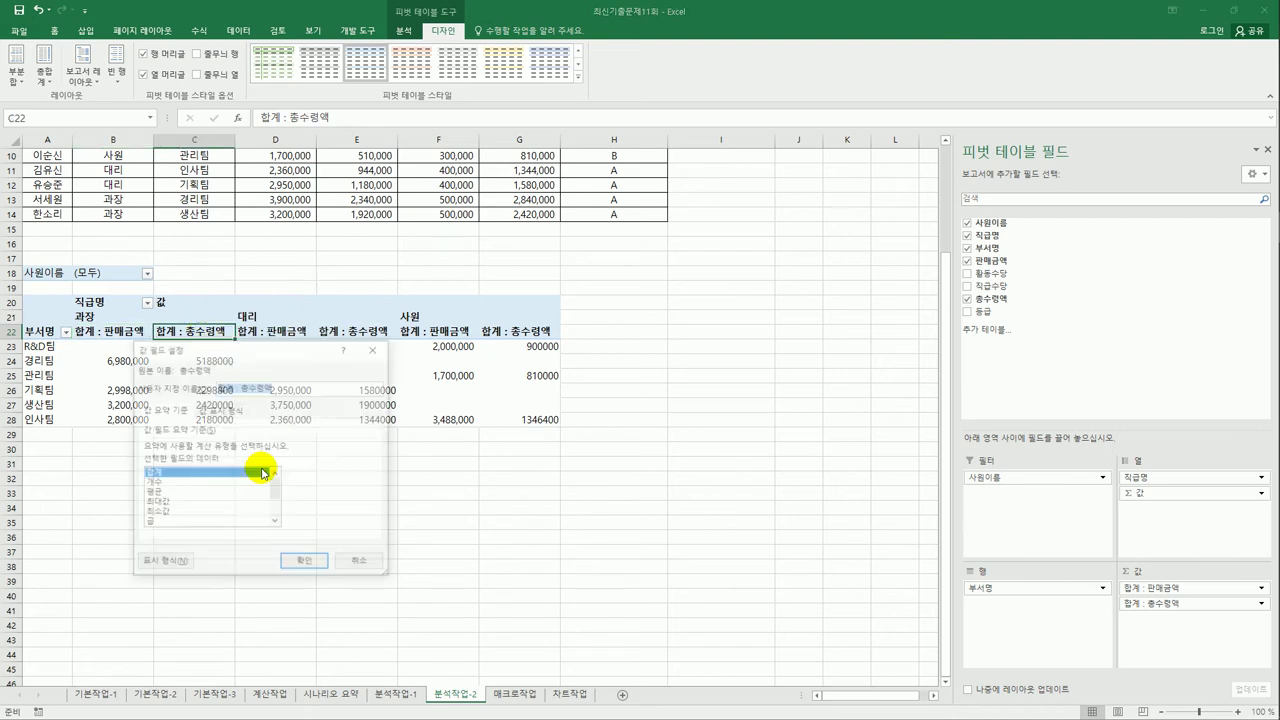
click(168, 561)
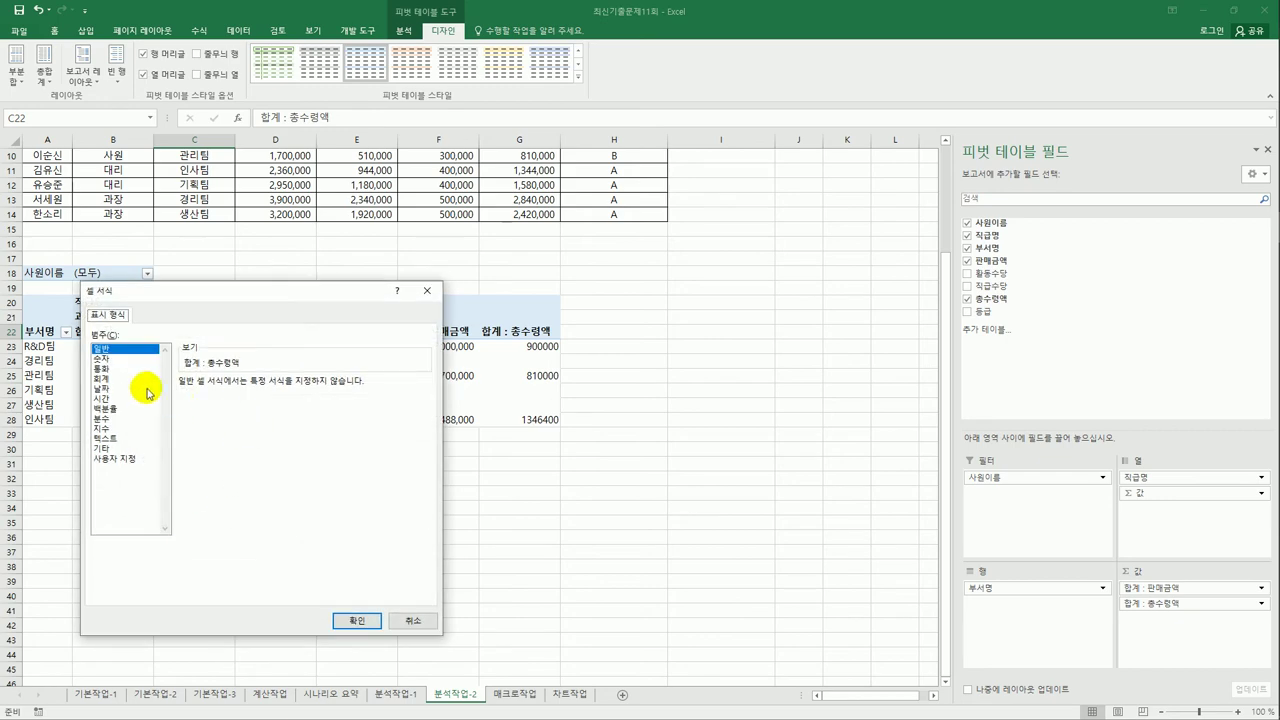
click(112, 358)
click(183, 402)
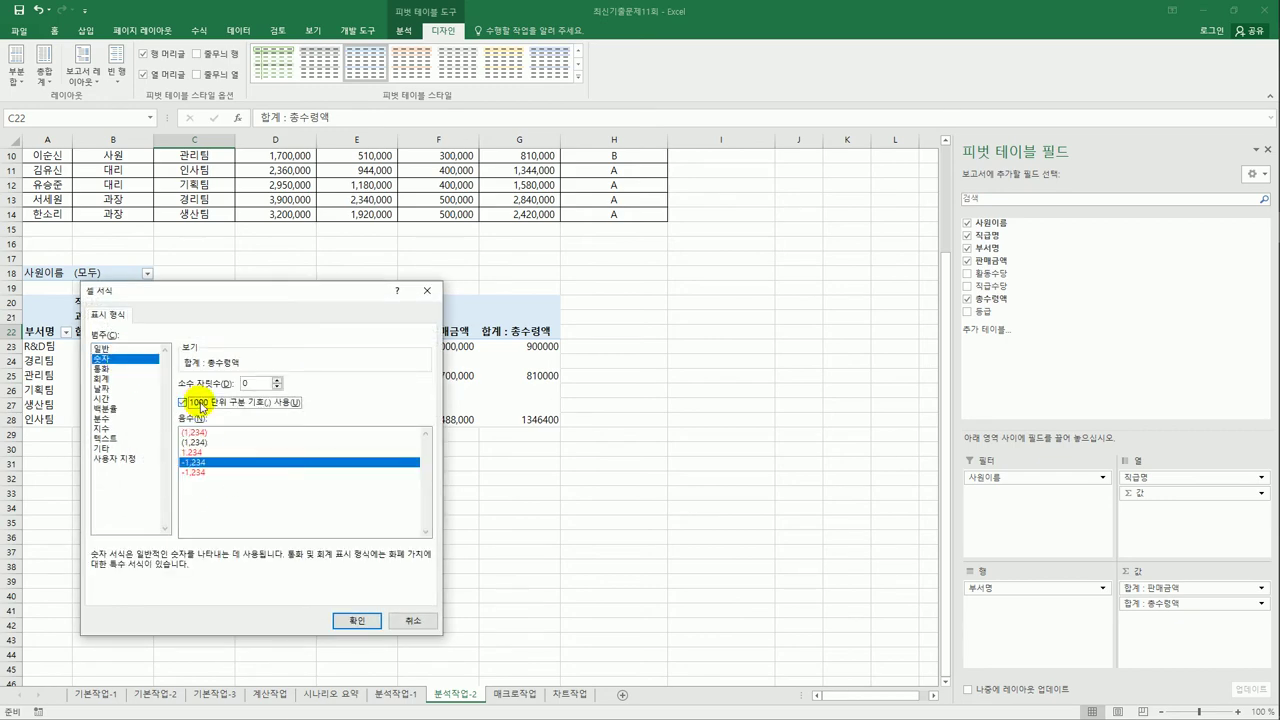
click(340, 622)
click(305, 566)
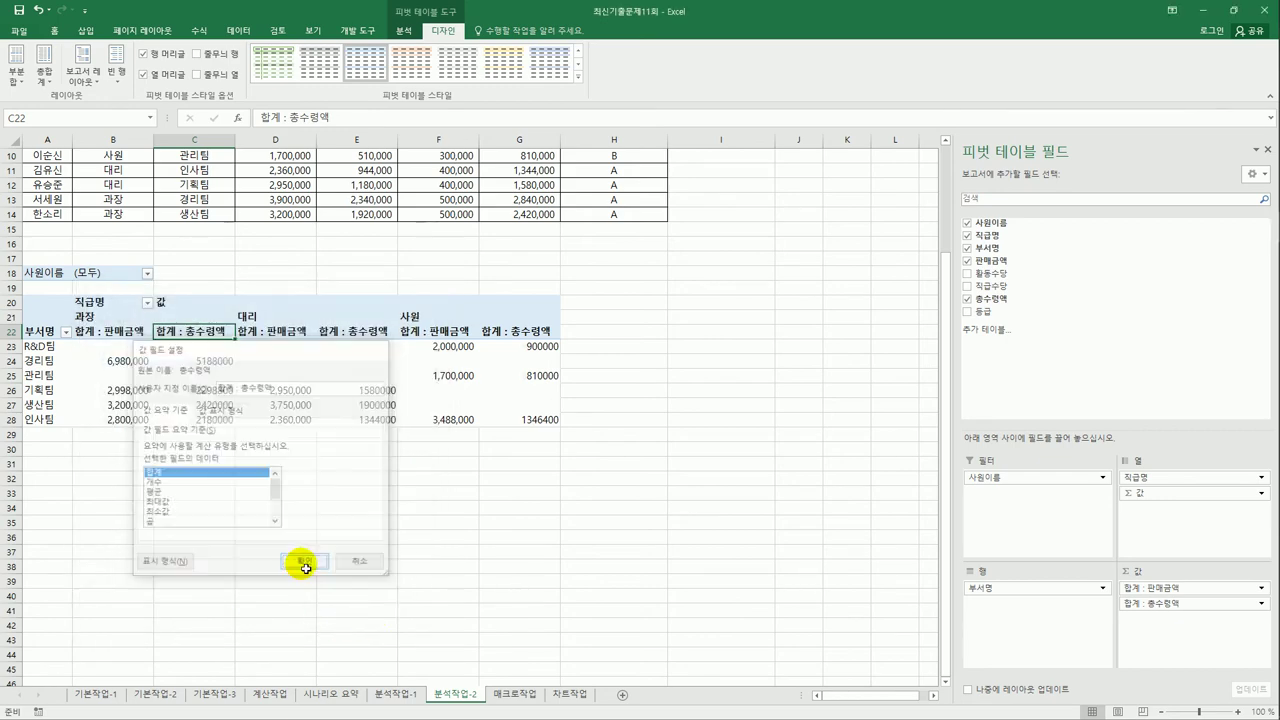
click(635, 523)
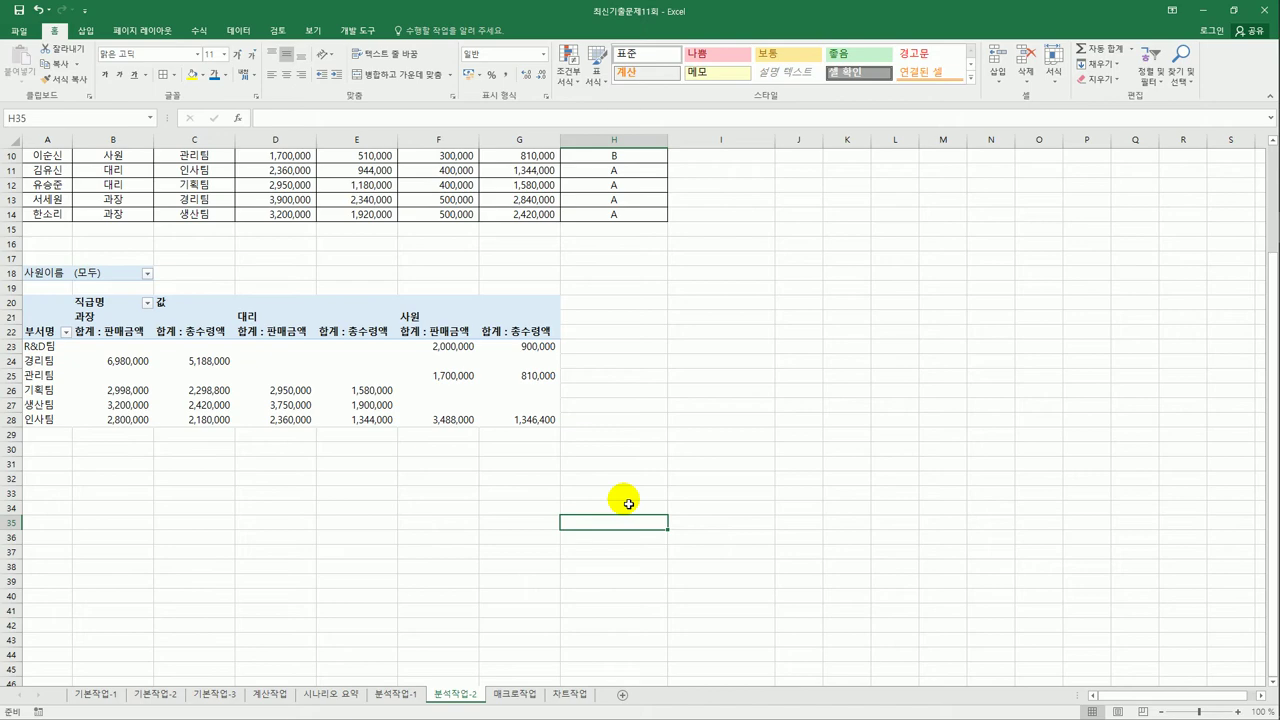
On the 매크로작업 sheet, draw a rectangle shape that exactly covers cells B11:C12
click(516, 694)
click(637, 509)
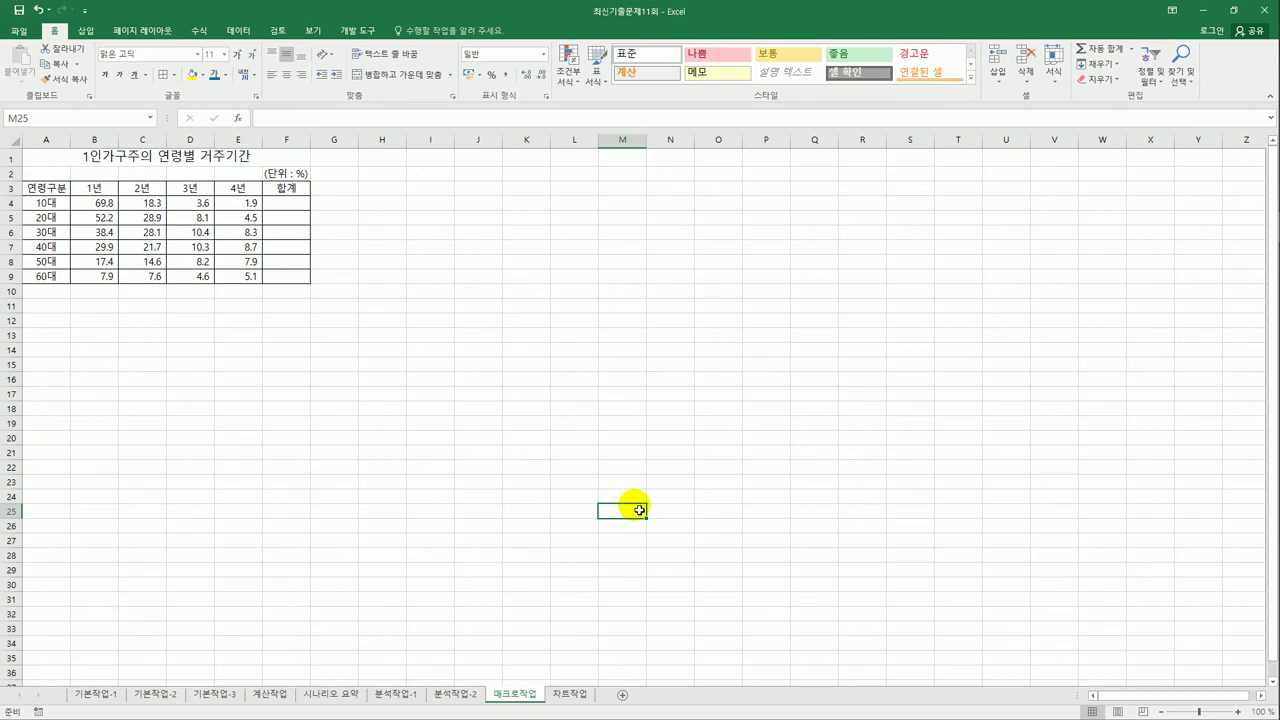
click(448, 318)
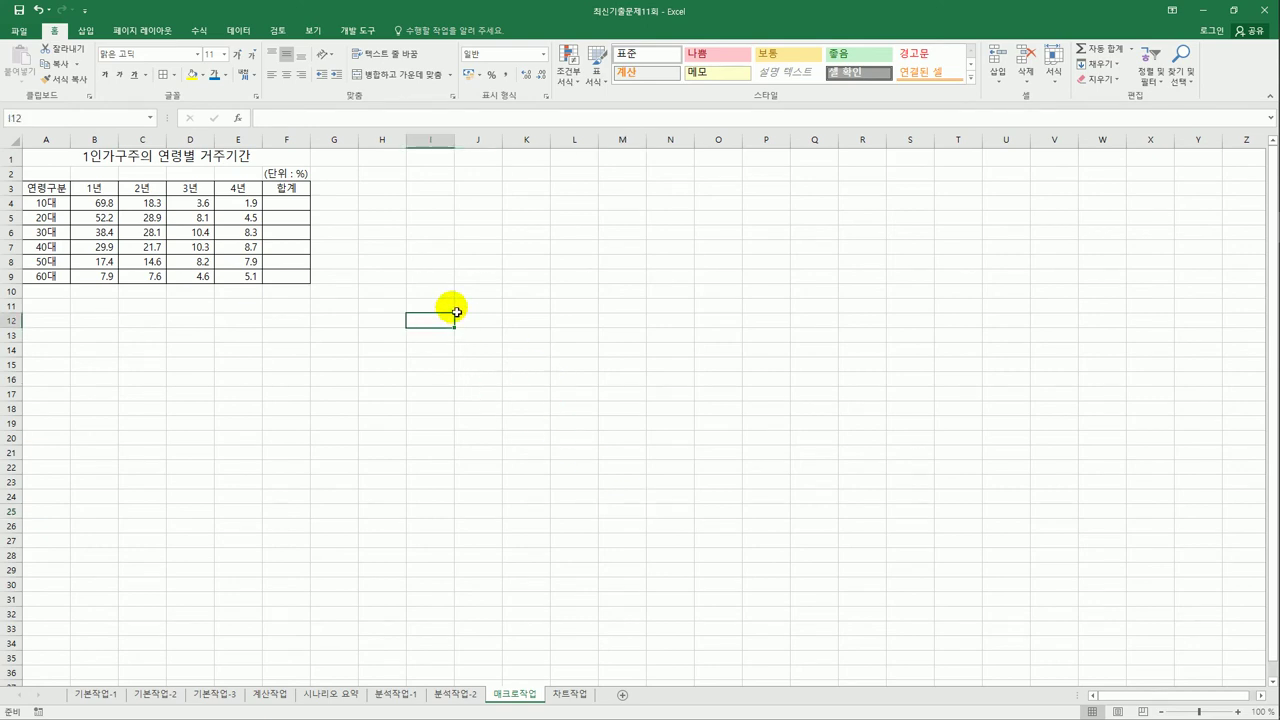
click(90, 34)
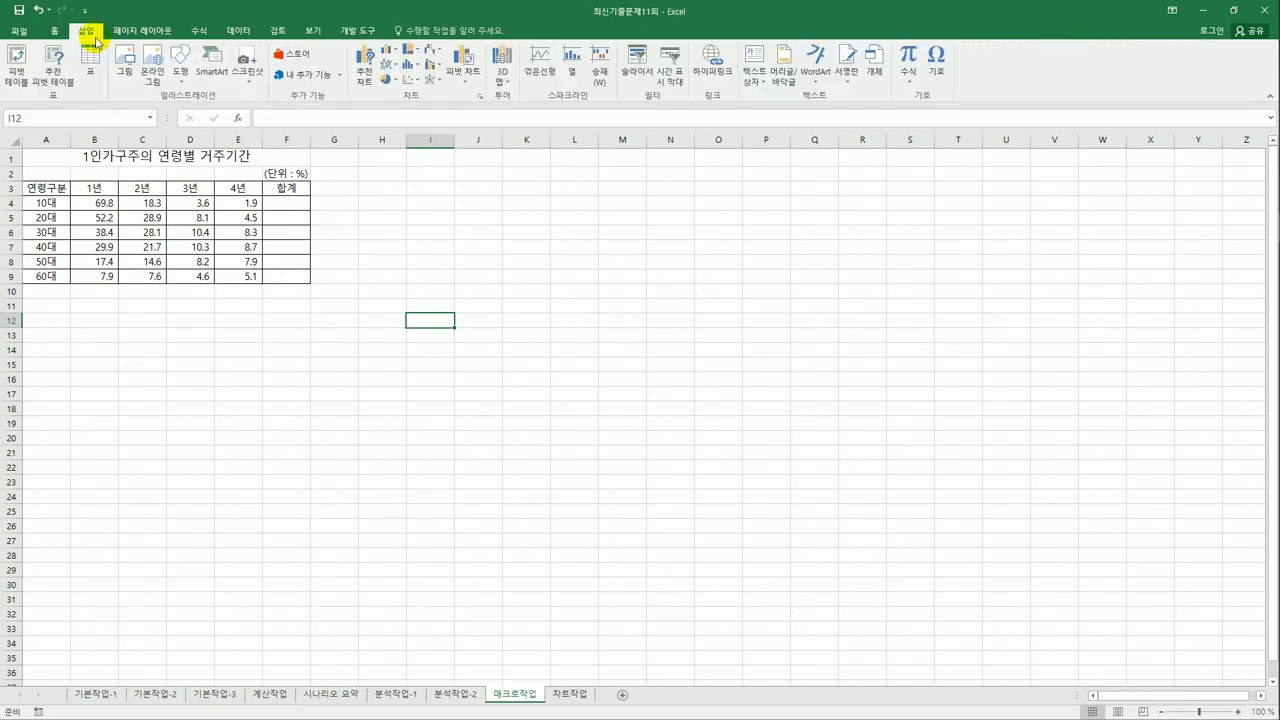
click(178, 84)
click(174, 179)
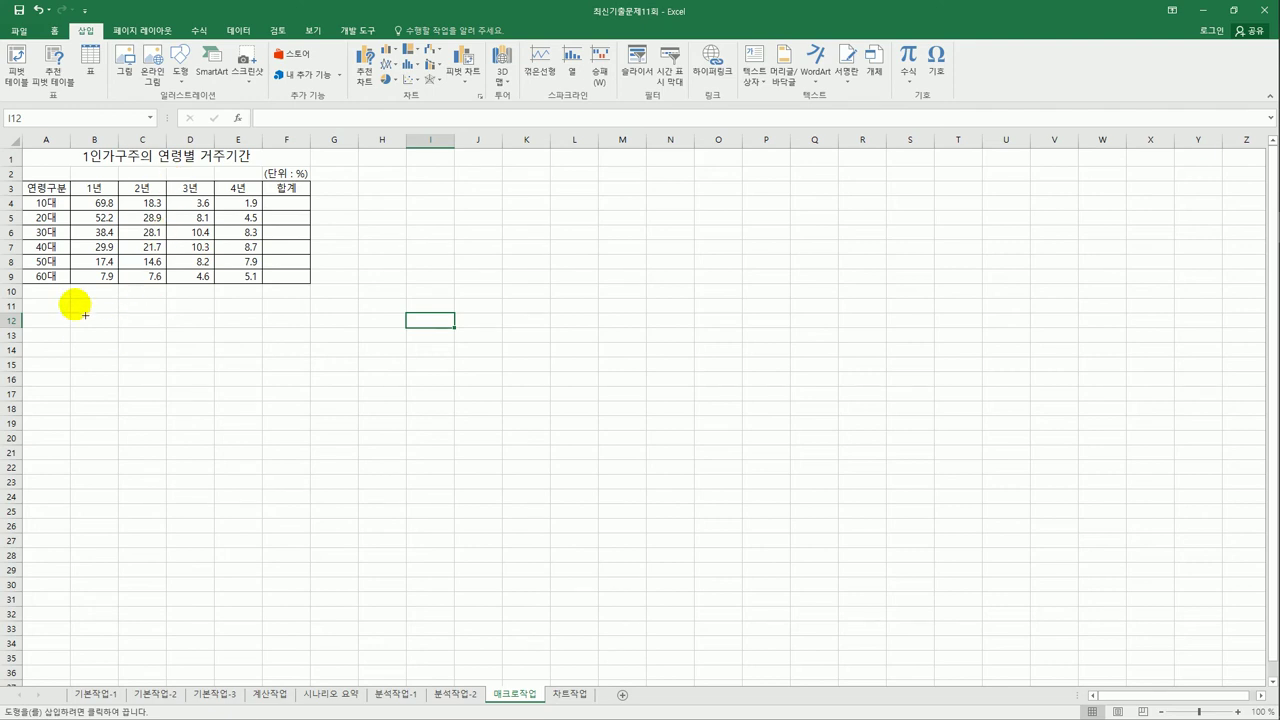
drag(80, 308, 160, 336)
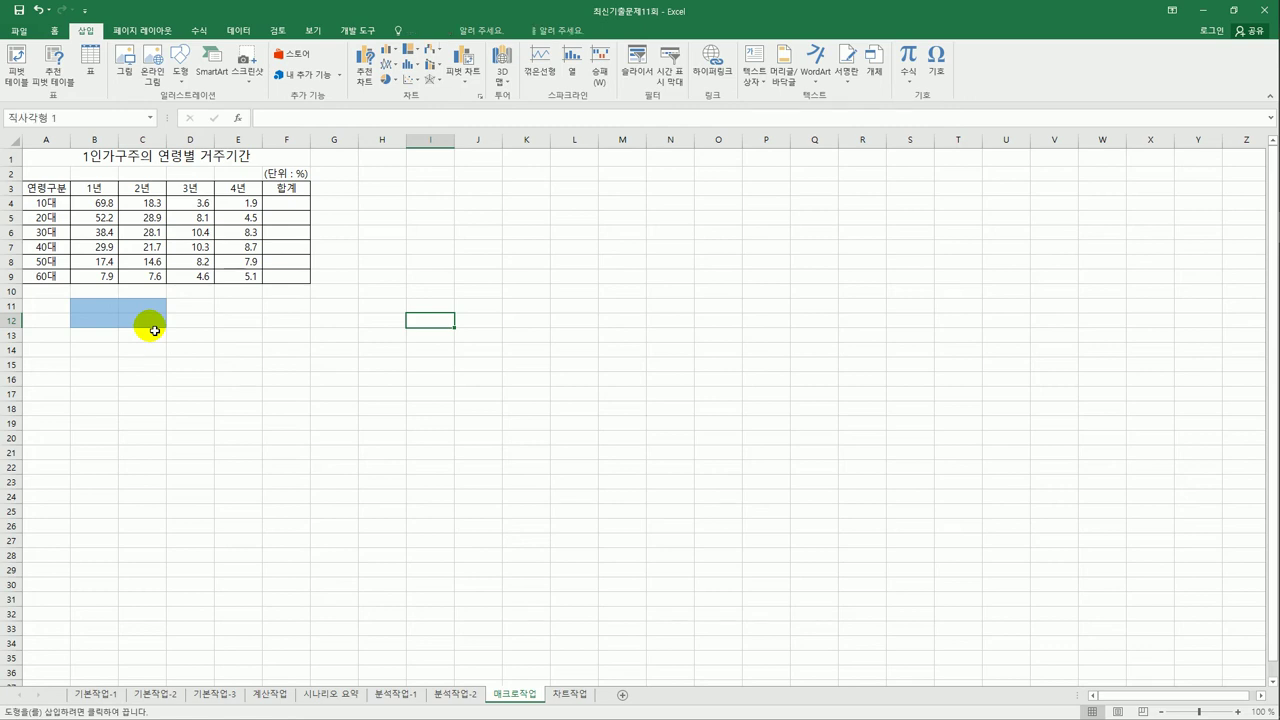
Assign a new macro named 합계 to the rectangle and start recording it in the current workbook (현재 통합 문서)
right_click(150, 318)
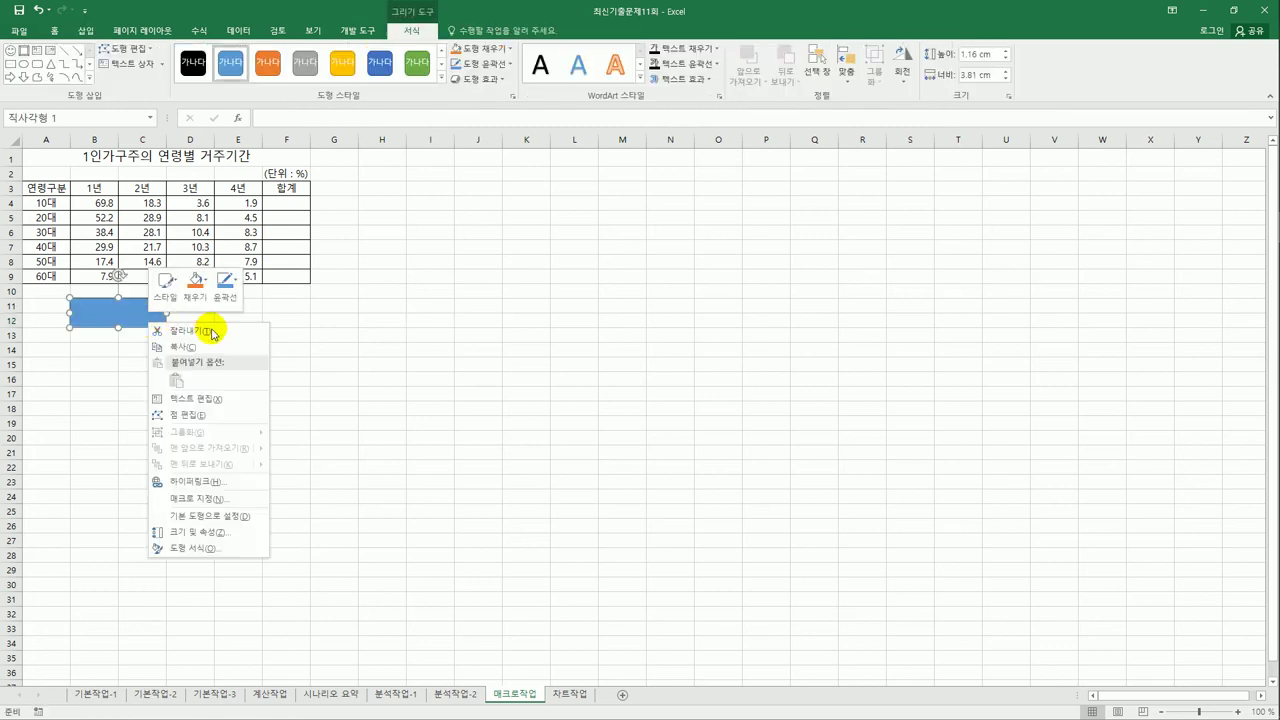
click(222, 500)
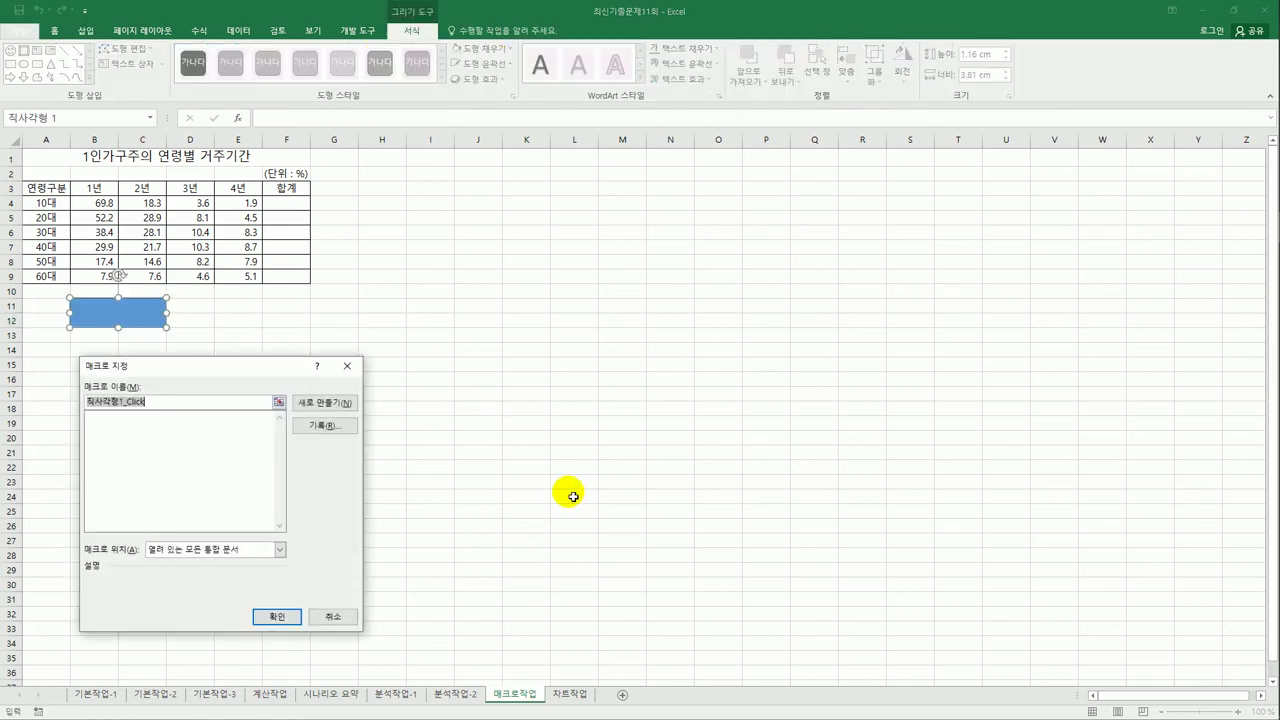
text(합계)
click(322, 426)
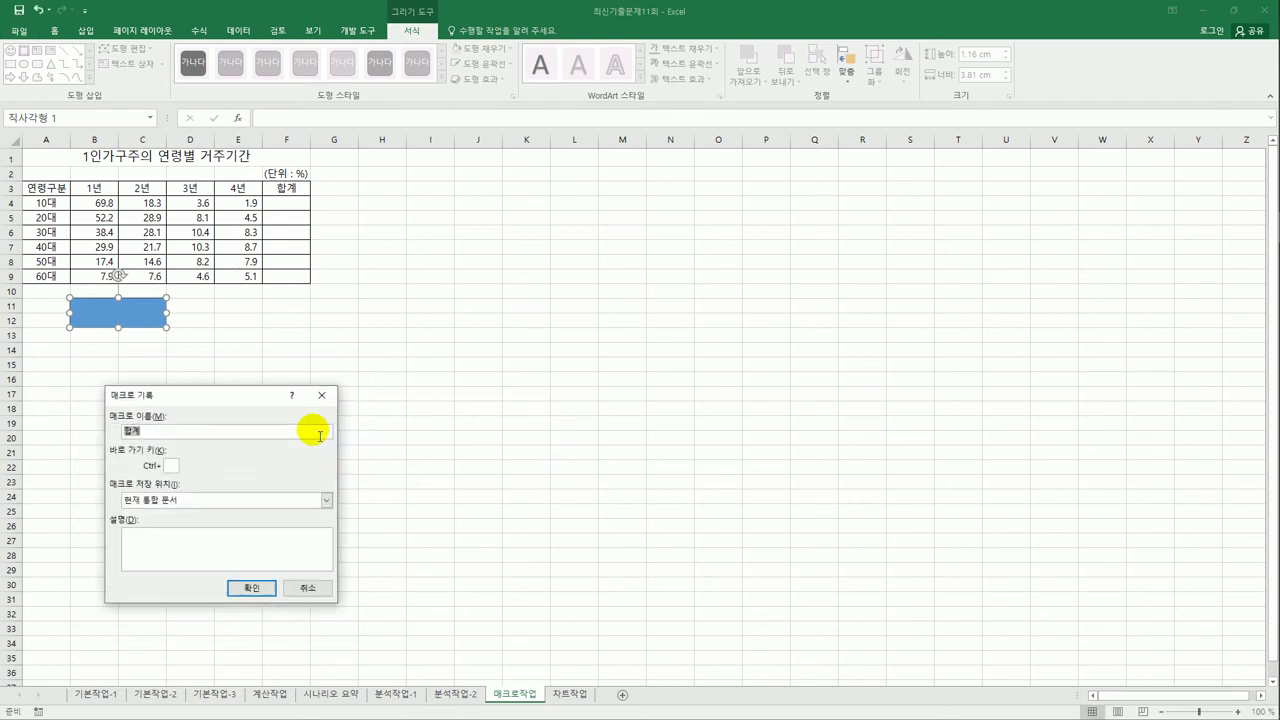
drag(245, 406, 490, 183)
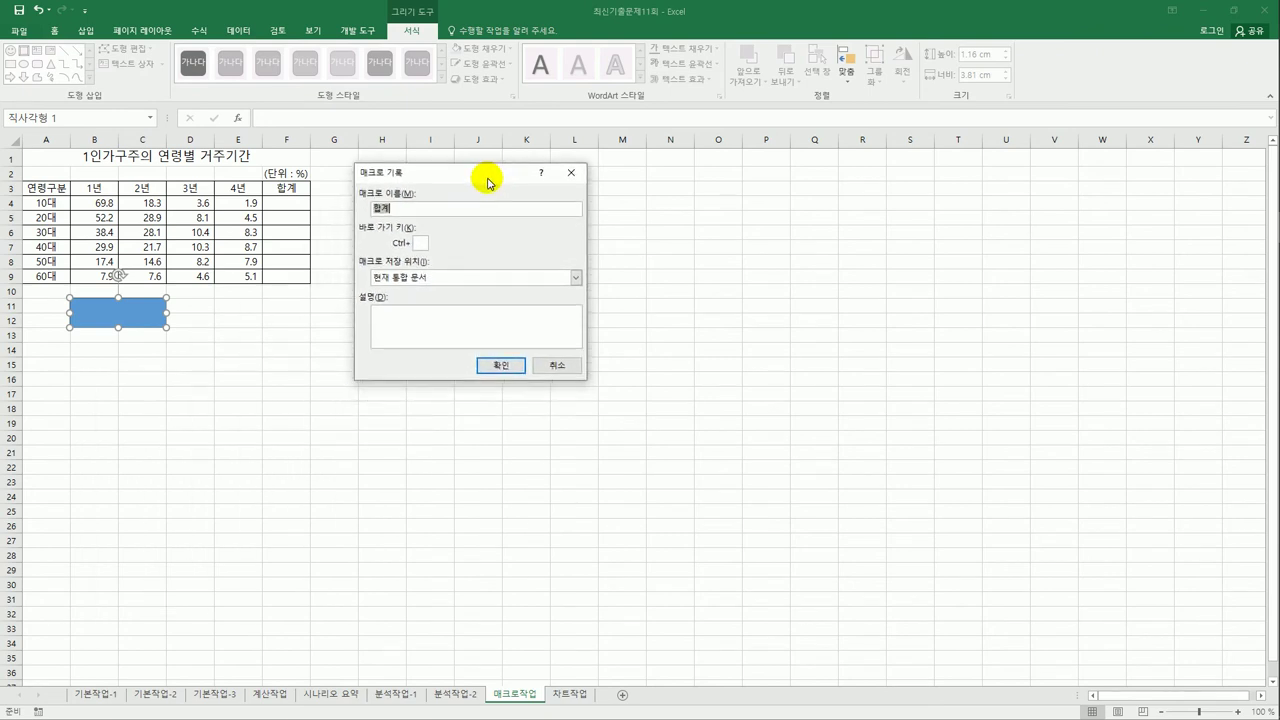
click(496, 366)
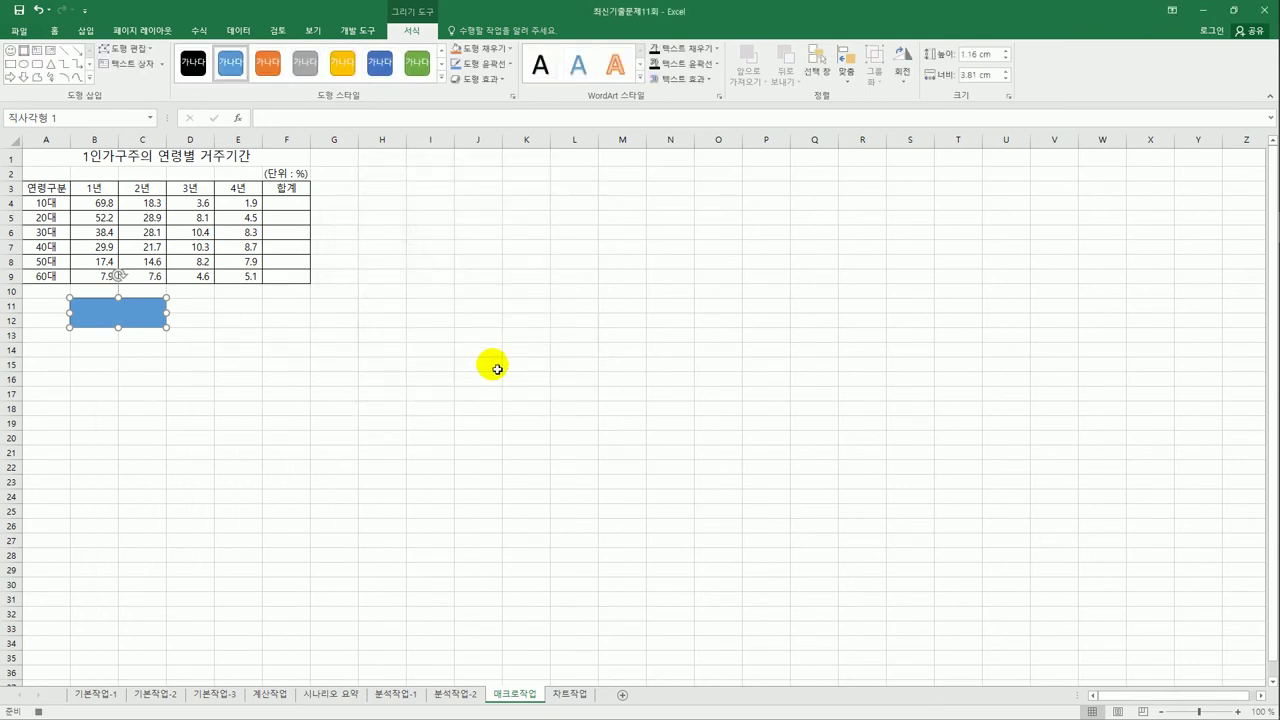
Fill the 합계 column F4:F9 with AutoSum totals of the B4:E9 values, finish on cell F9 and stop the macro recording
drag(100, 200, 288, 283)
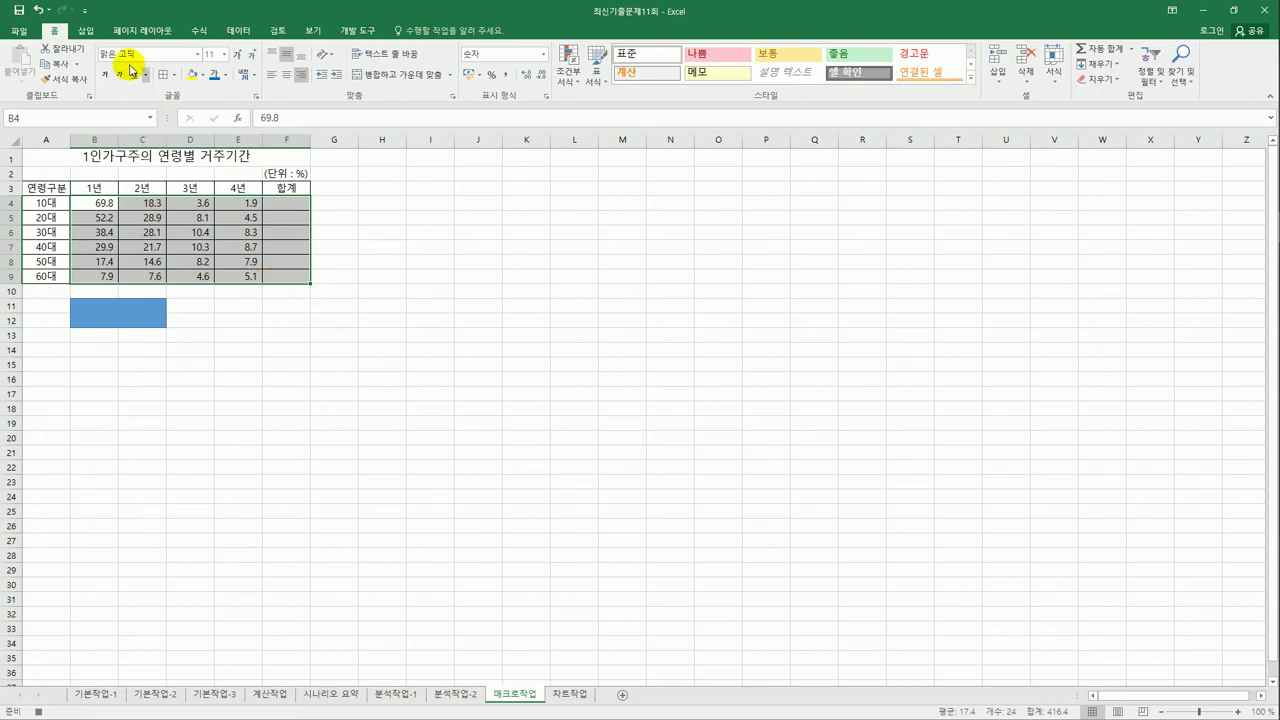
click(203, 32)
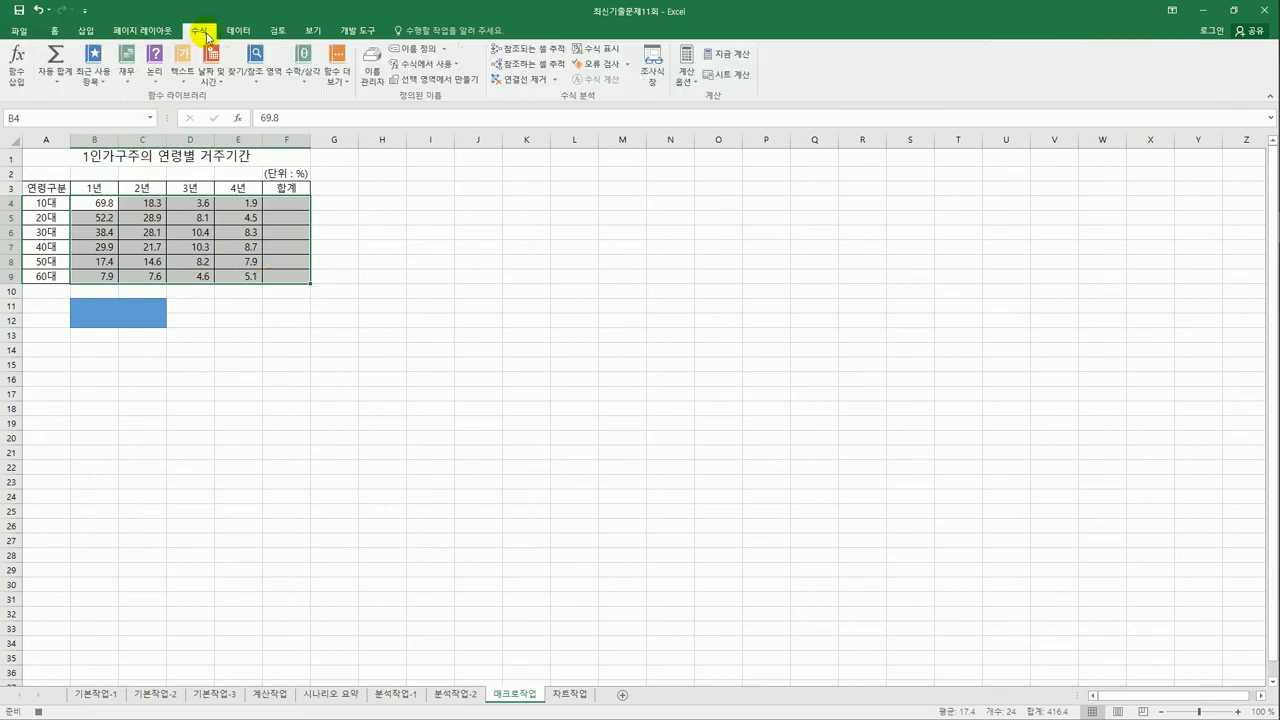
click(56, 56)
click(288, 281)
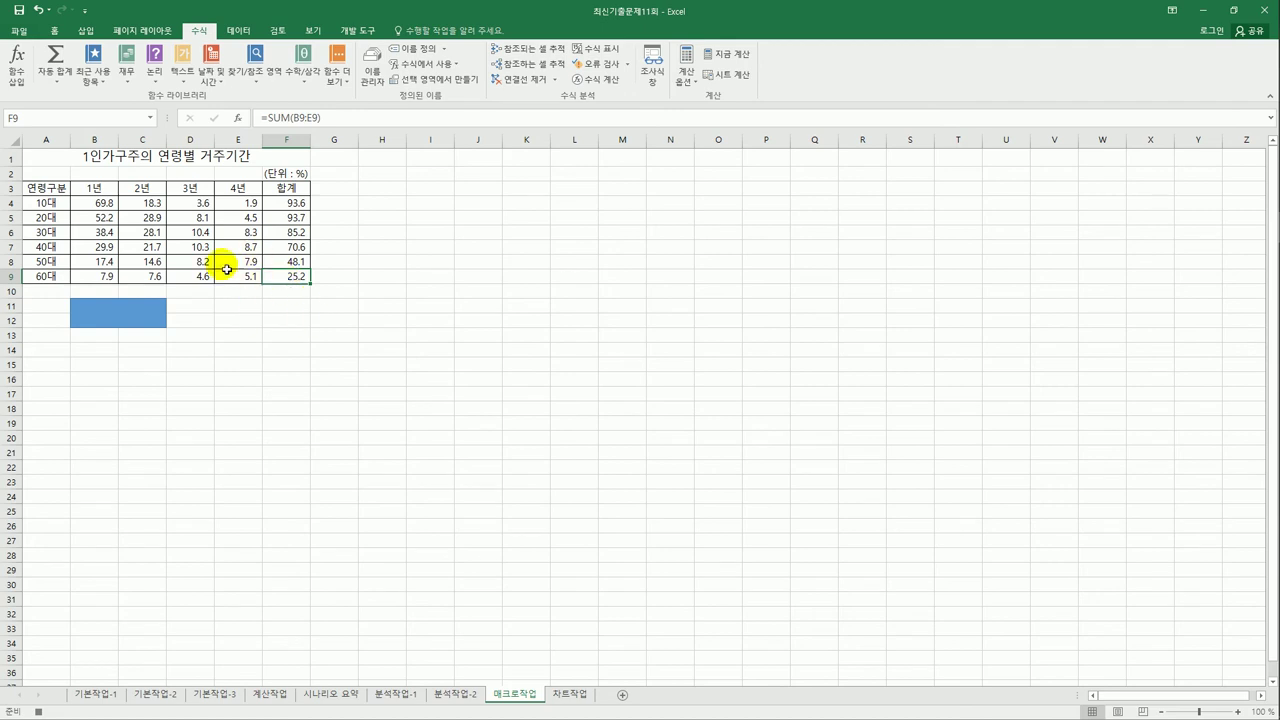
click(348, 31)
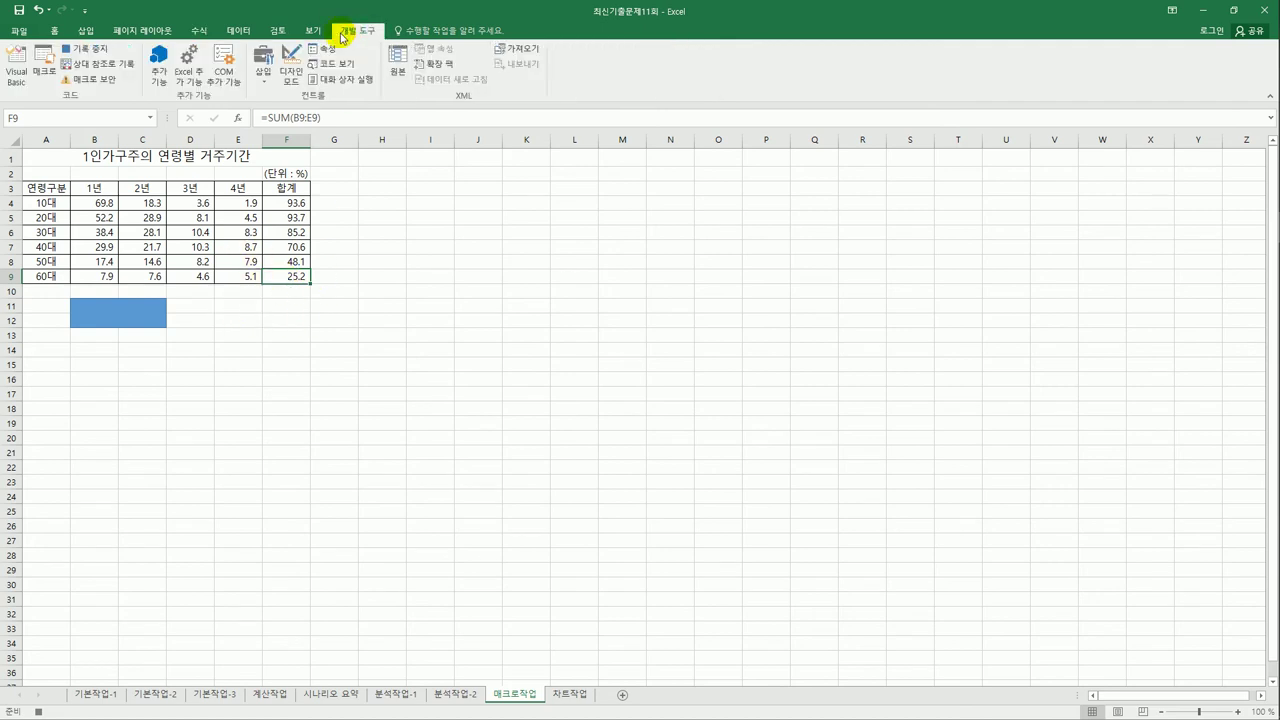
click(103, 57)
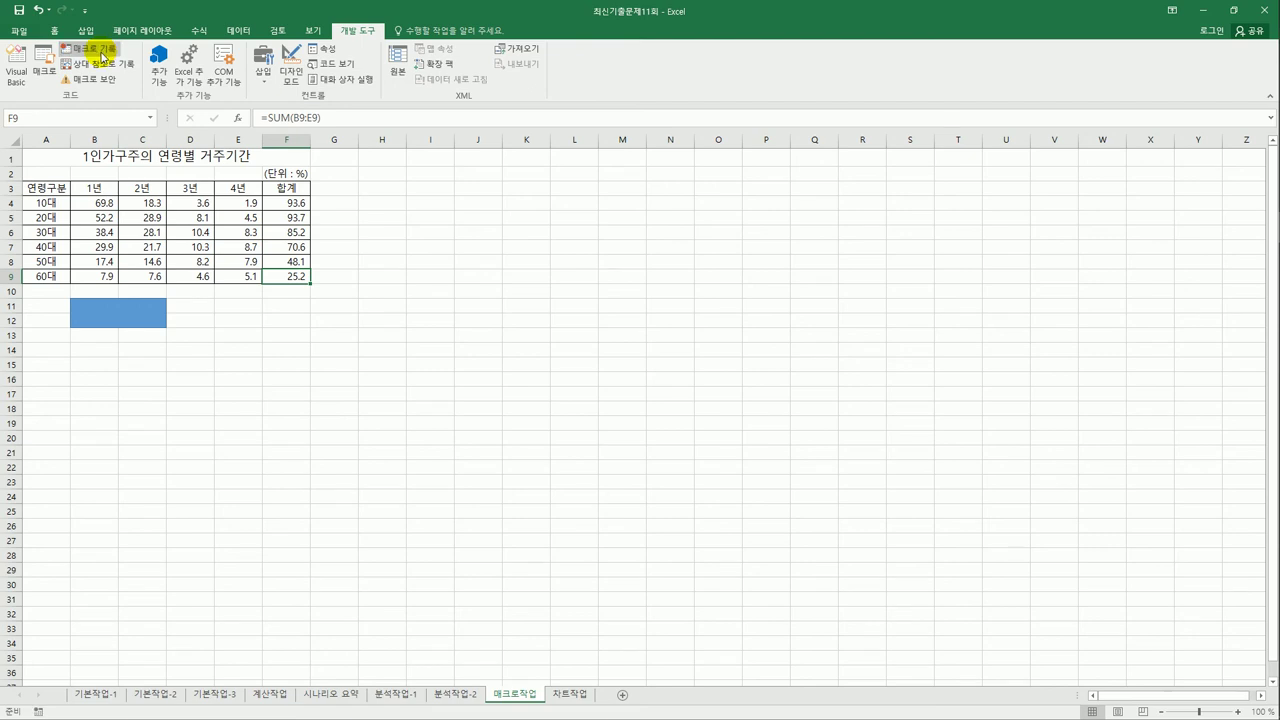
Add the text 합계 to the blue rectangle over cells B11:C12
right_click(138, 316)
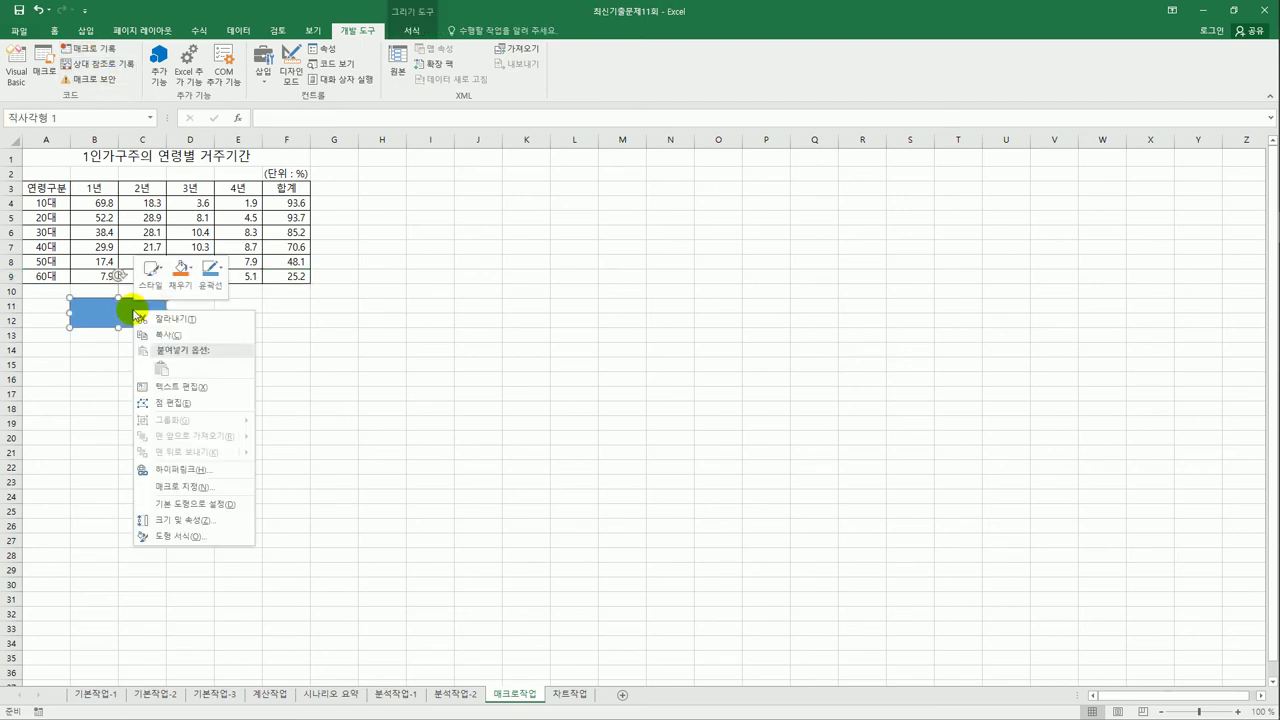
click(214, 392)
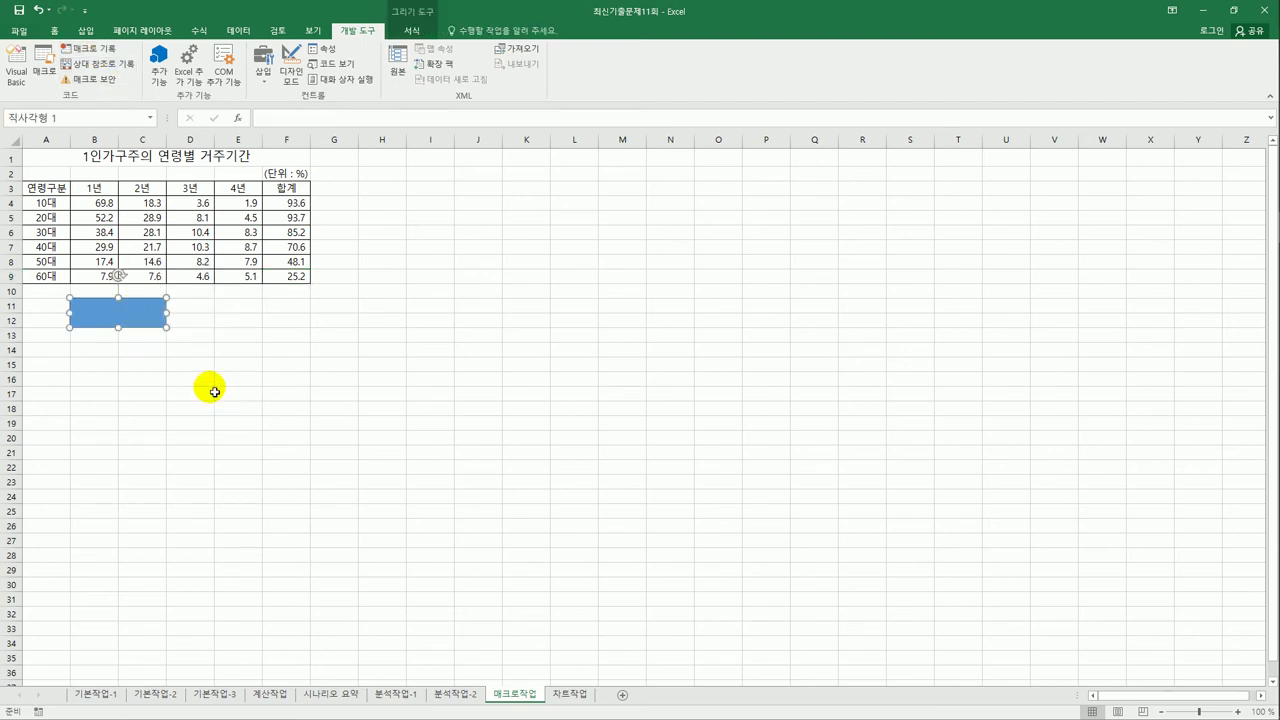
text(합계)
click(214, 392)
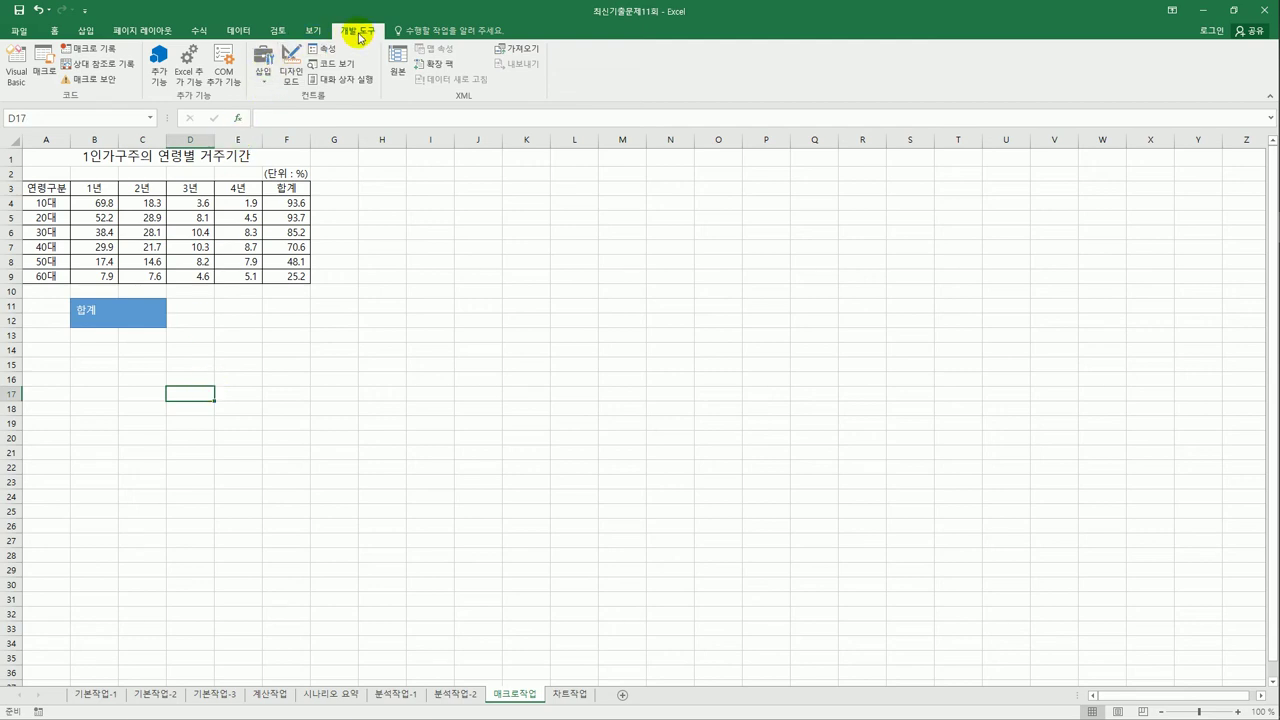
Insert a form control button that exactly covers cells E11:F12
click(263, 66)
click(262, 113)
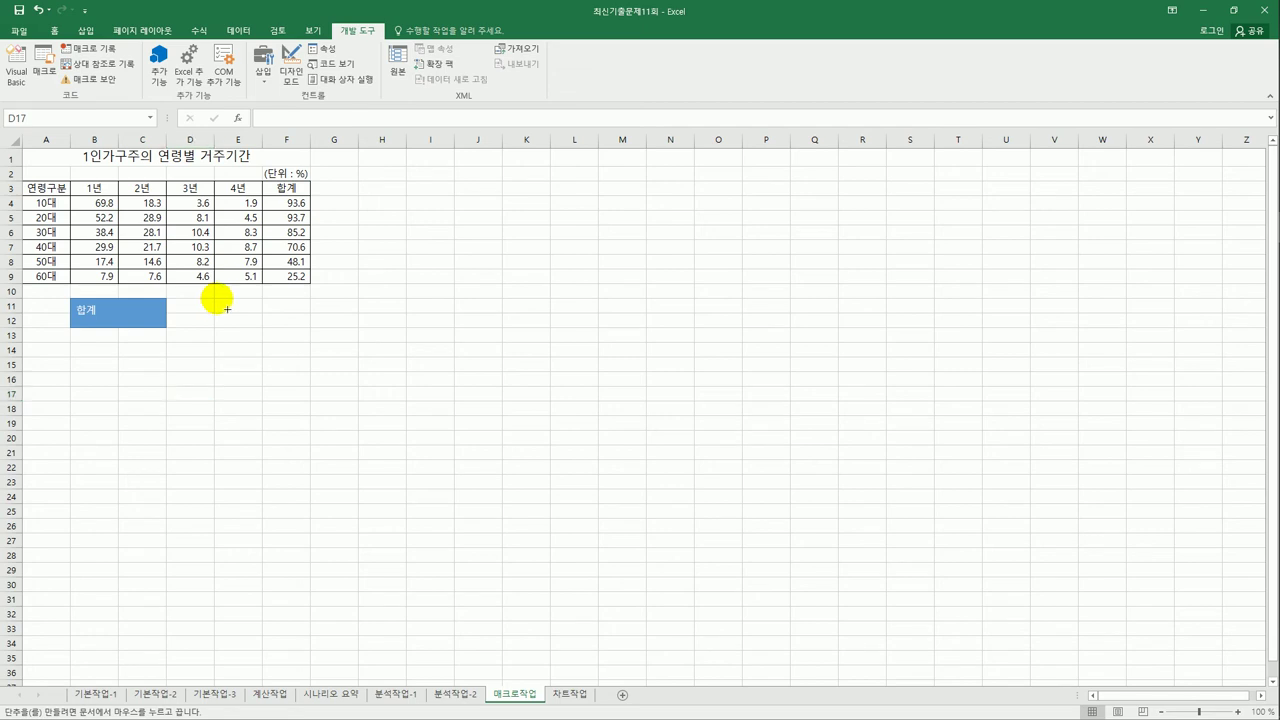
drag(215, 299, 313, 345)
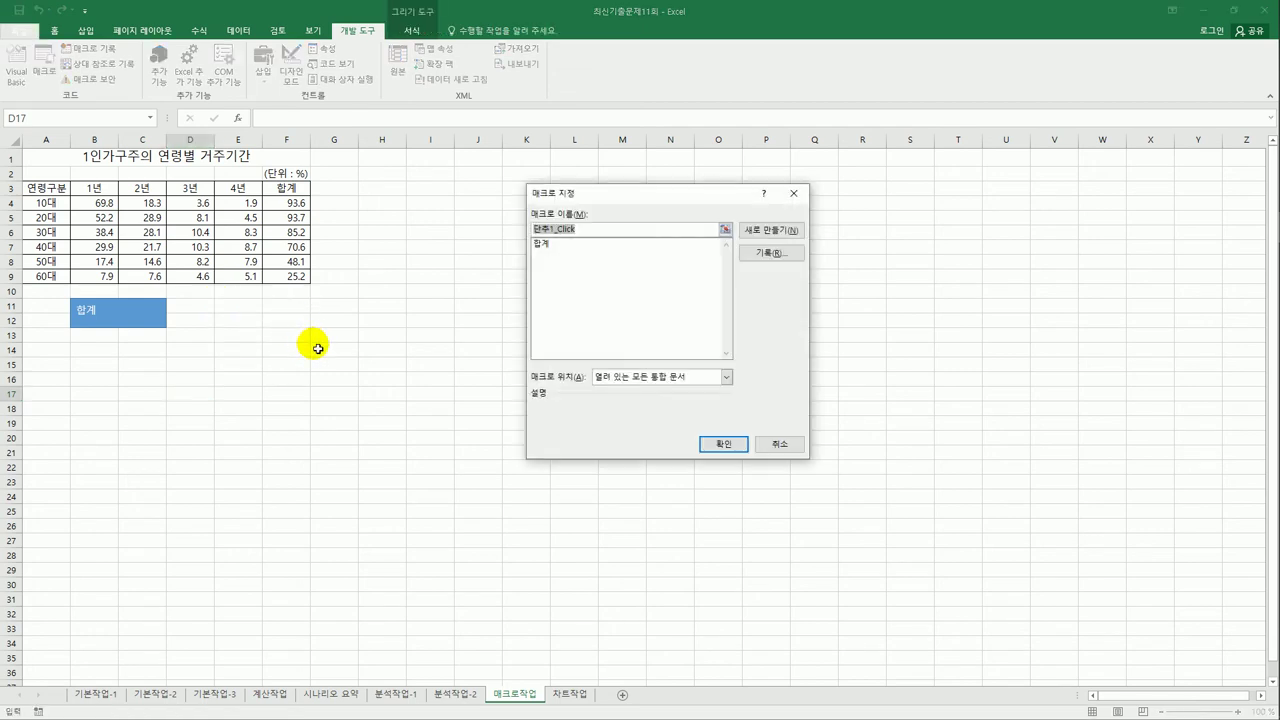
Assign a new macro named 서식 to the button and start recording it in the current workbook (현재 통합 문서)
text(ㅎ)
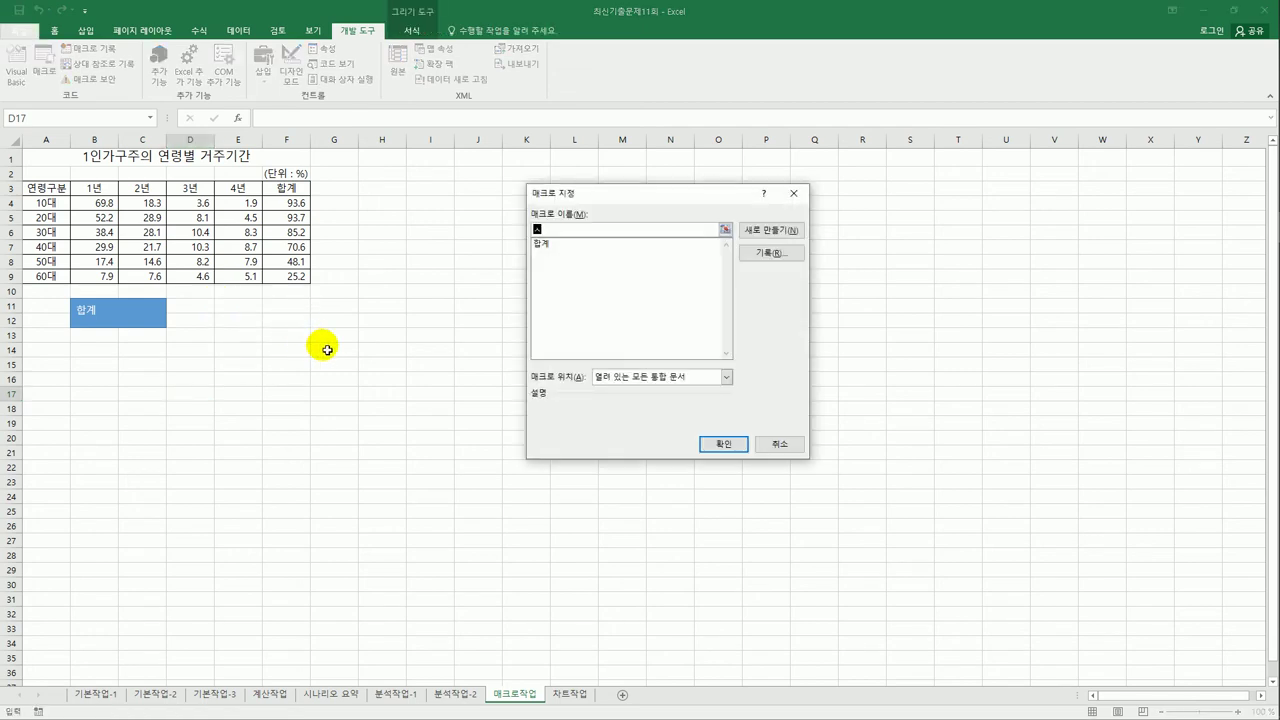
text(식)
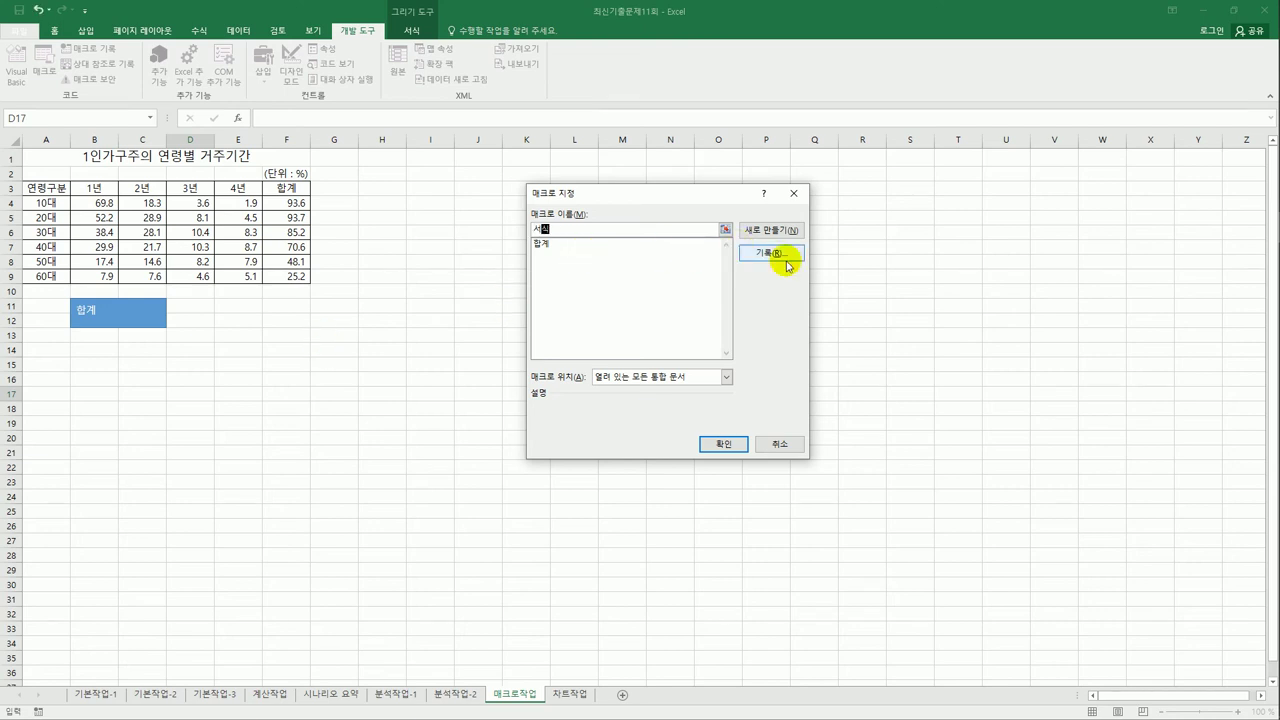
click(770, 253)
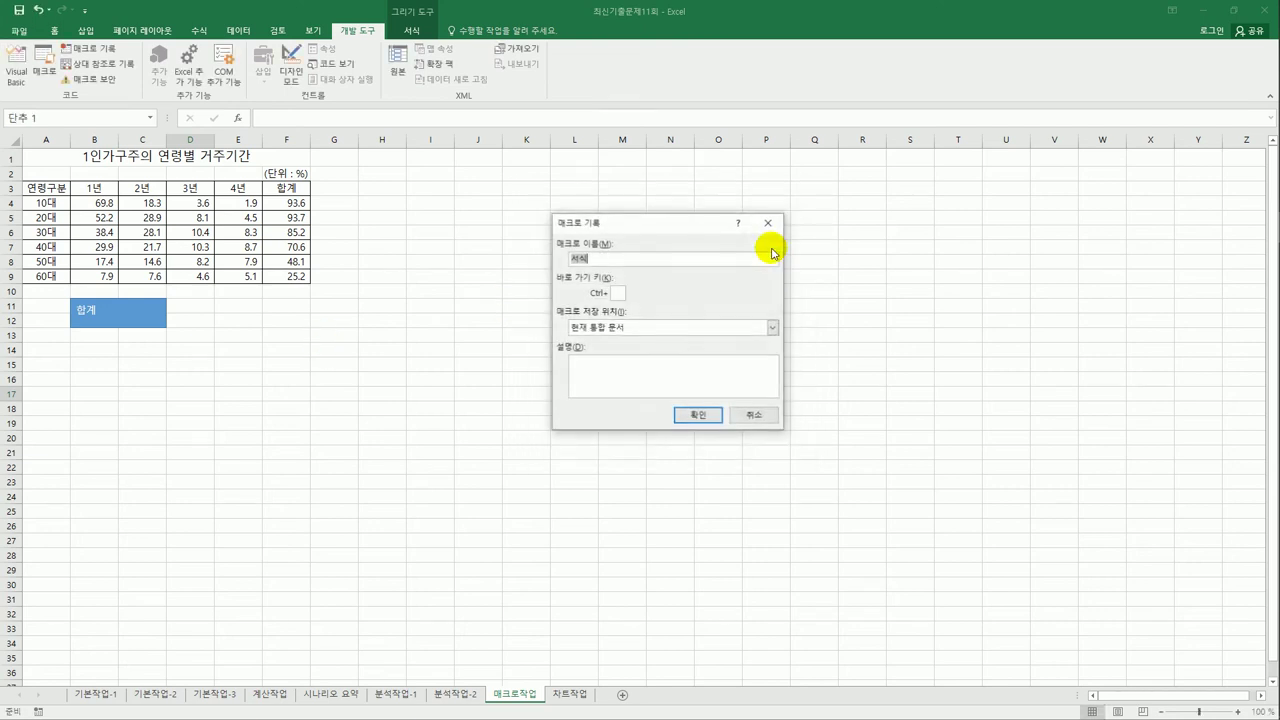
click(692, 414)
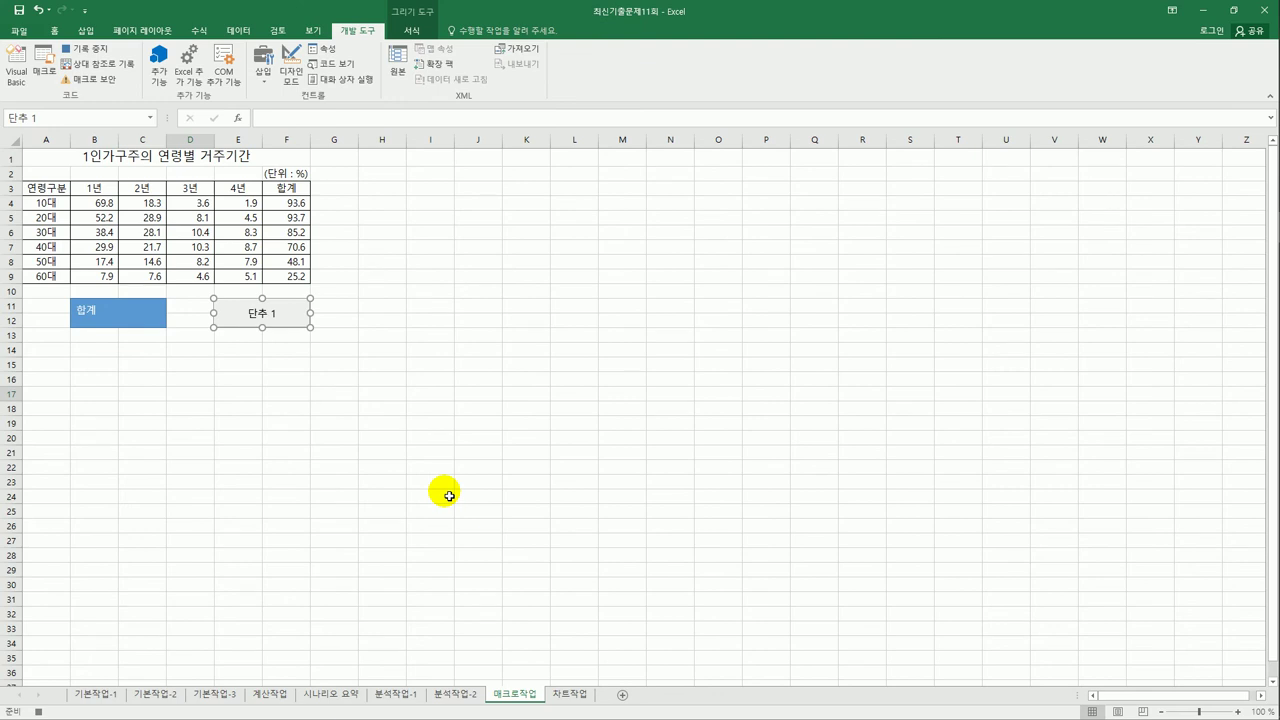
Give the header cells A3:F3 a standard purple fill and standard orange font, finish on cell F3 and stop the macro recording
drag(50, 188, 287, 192)
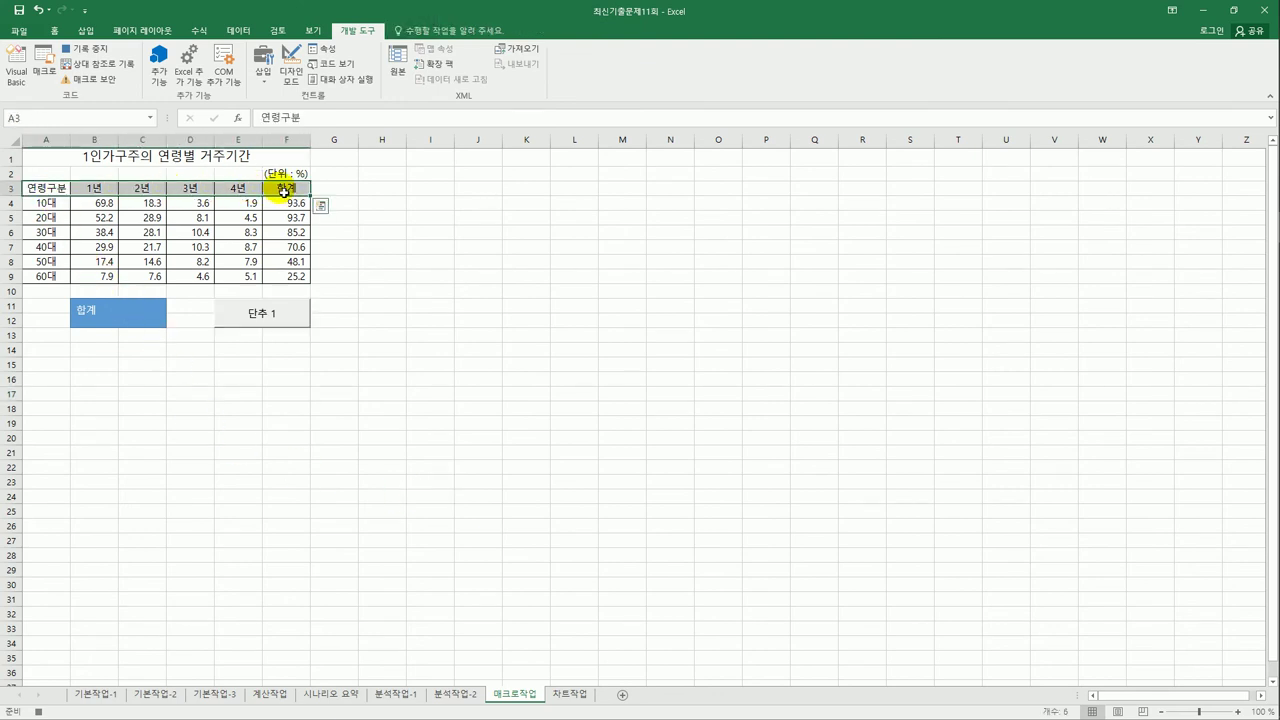
click(56, 31)
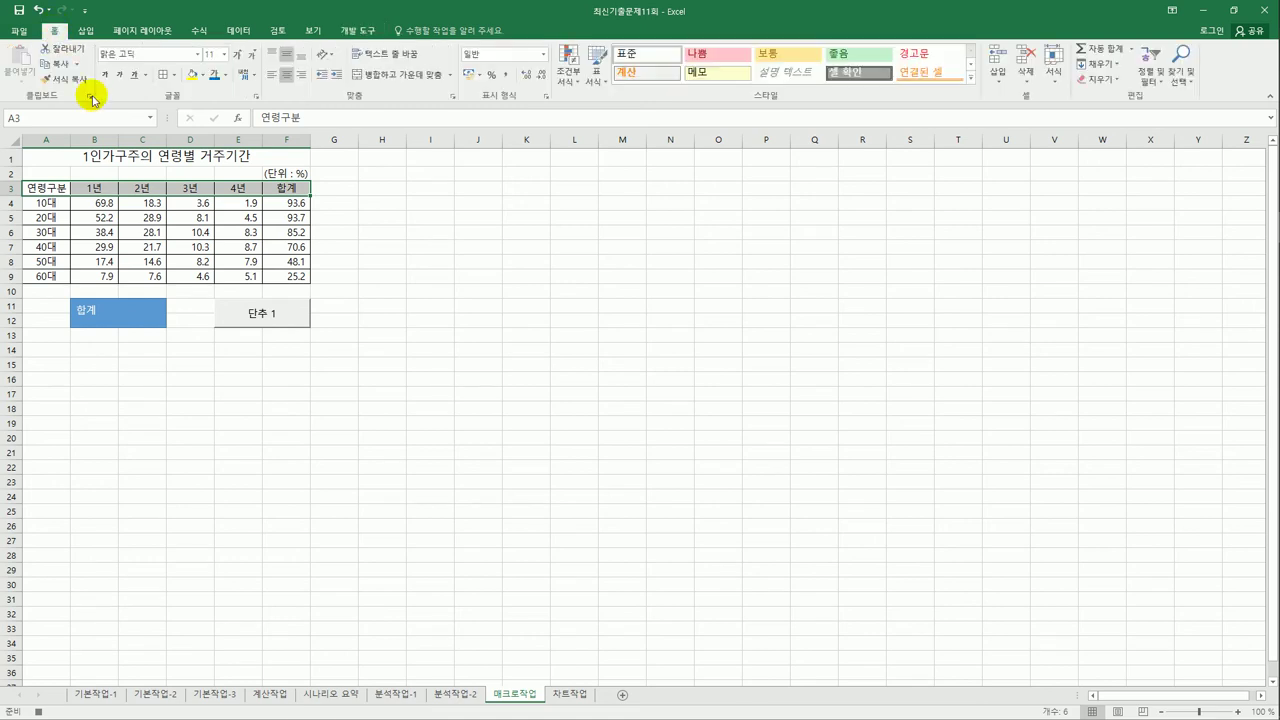
click(205, 74)
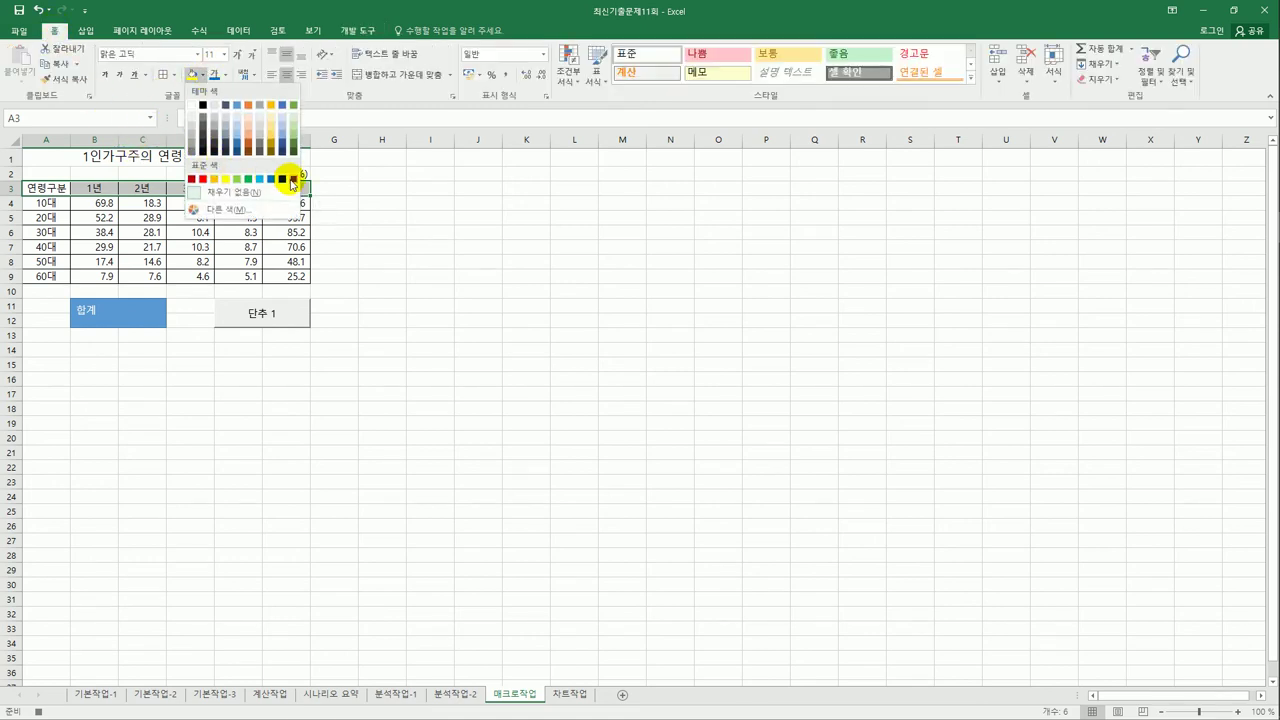
click(293, 180)
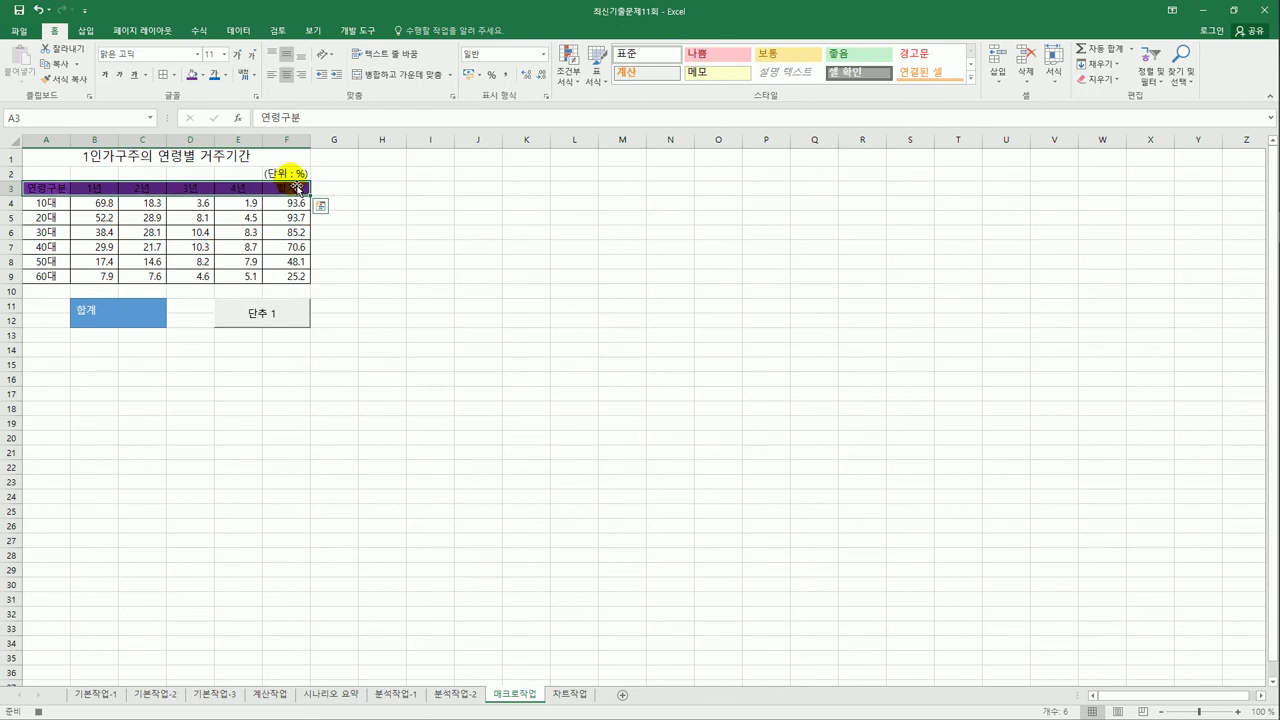
click(229, 76)
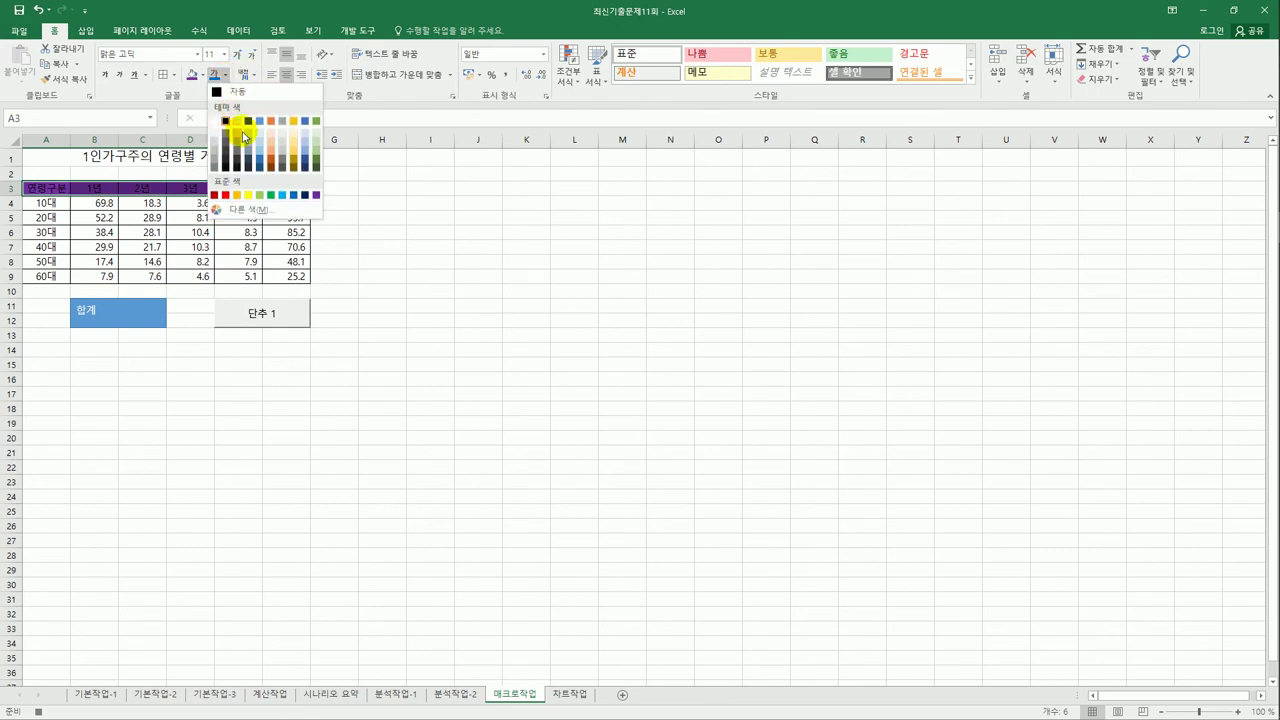
click(238, 195)
click(278, 190)
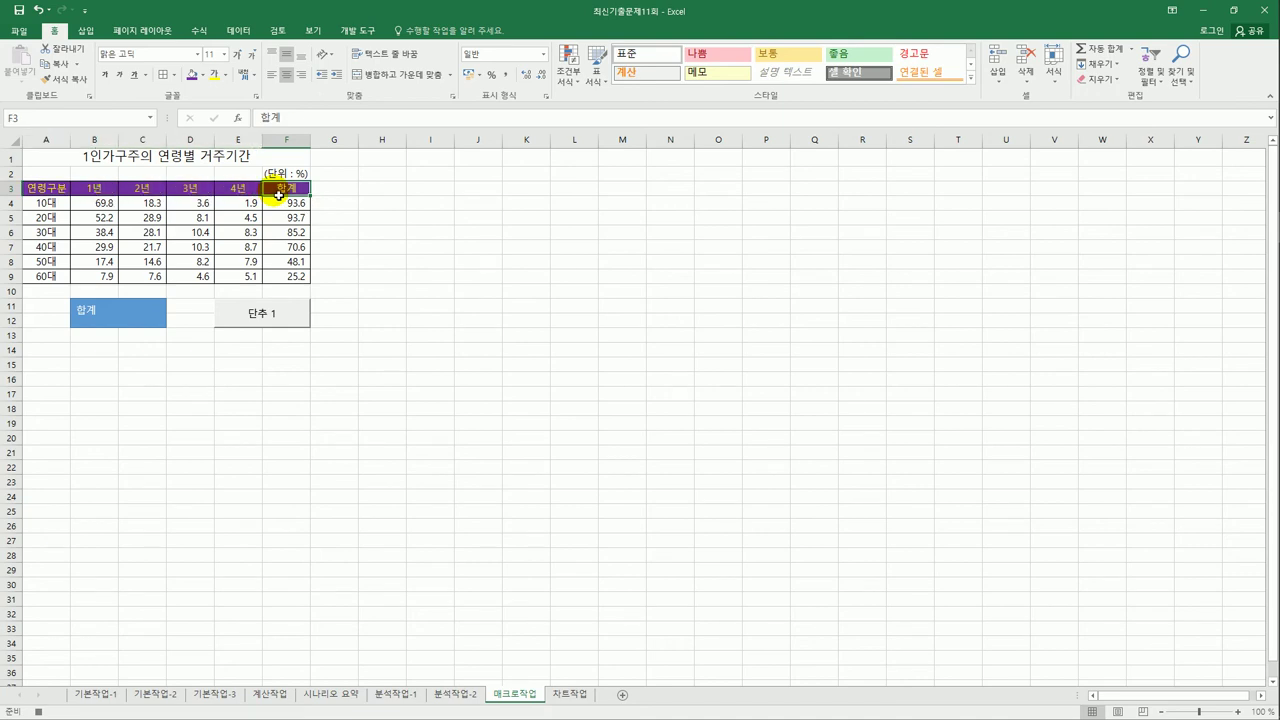
click(350, 30)
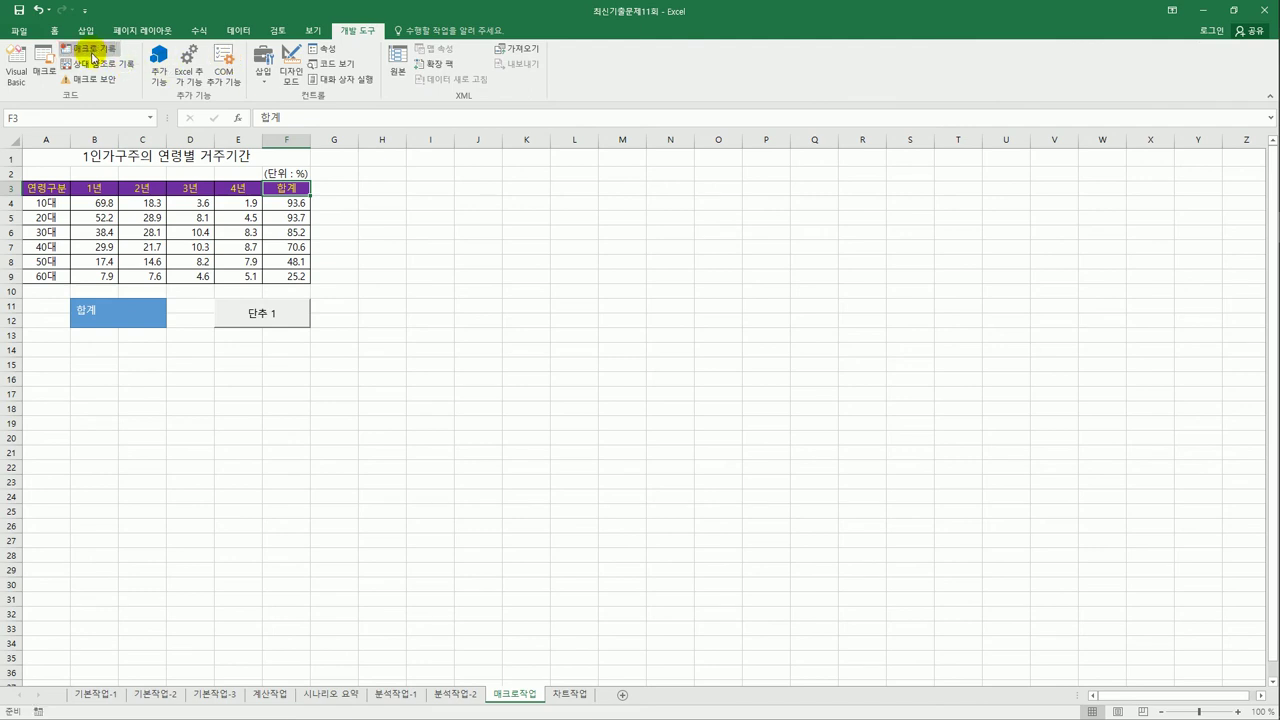
click(85, 48)
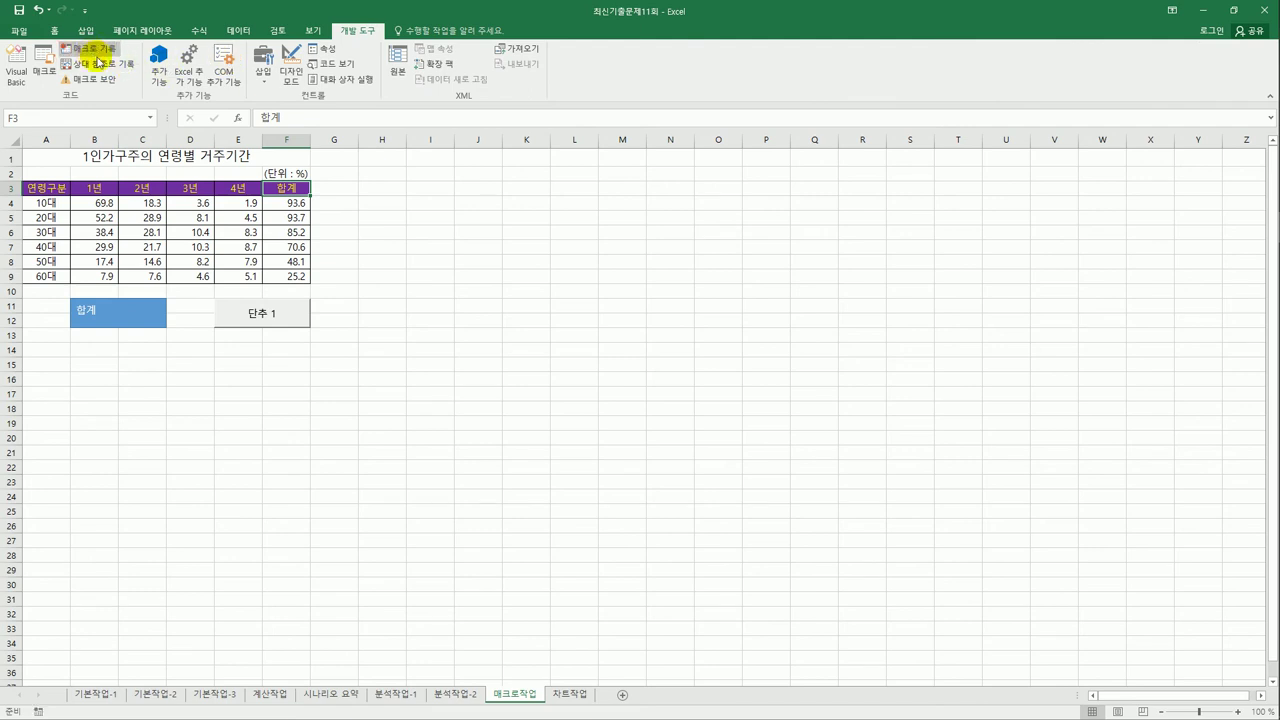
Replace the caption of the form button over E11:F12 with 서식
right_click(278, 322)
click(345, 380)
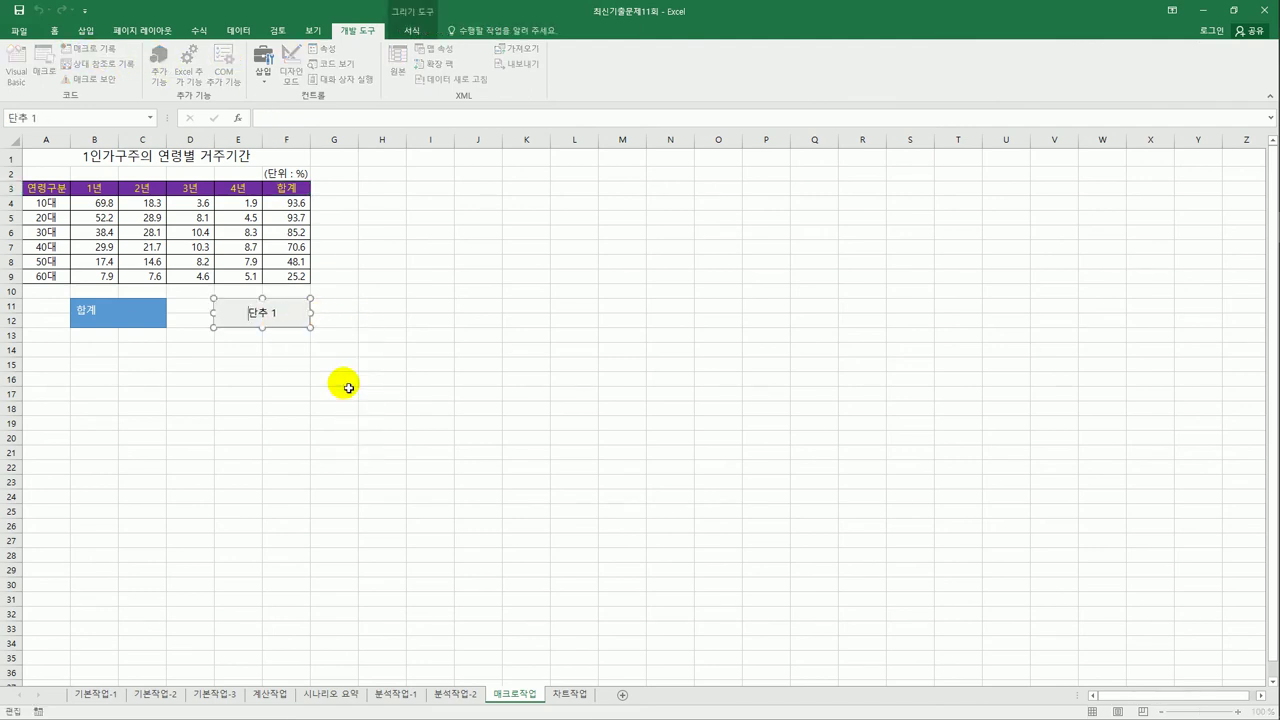
text(서식)
key(Delete)
key(Delete)
key(Delete)
click(347, 387)
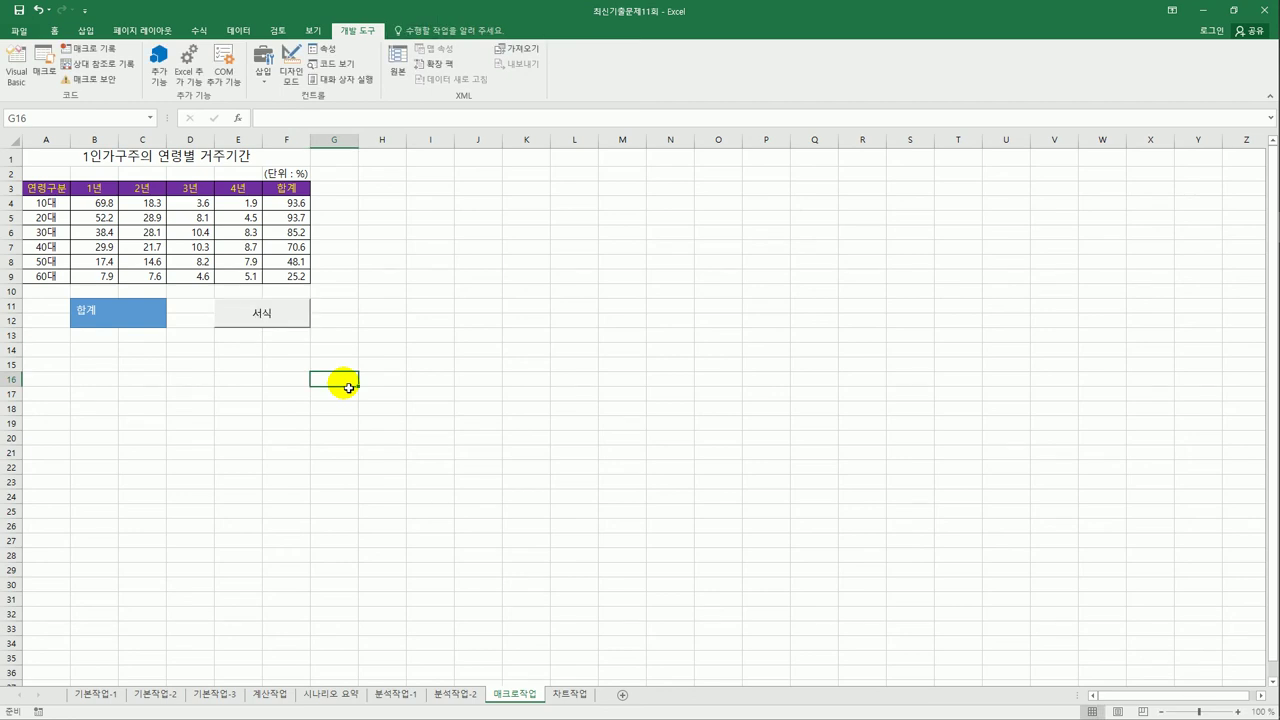
On the 차트작업 sheet, open the data source selection (데이터 선택) for the 중간고사 column chart
click(570, 694)
click(609, 413)
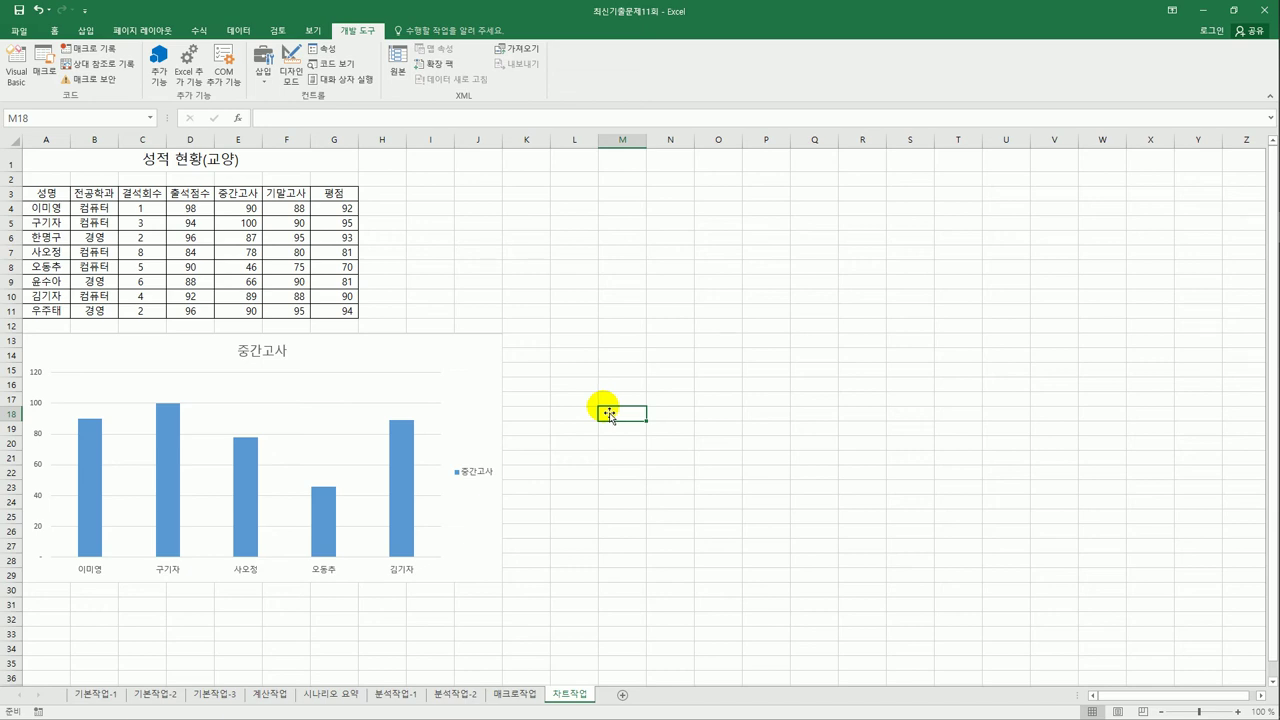
click(281, 198)
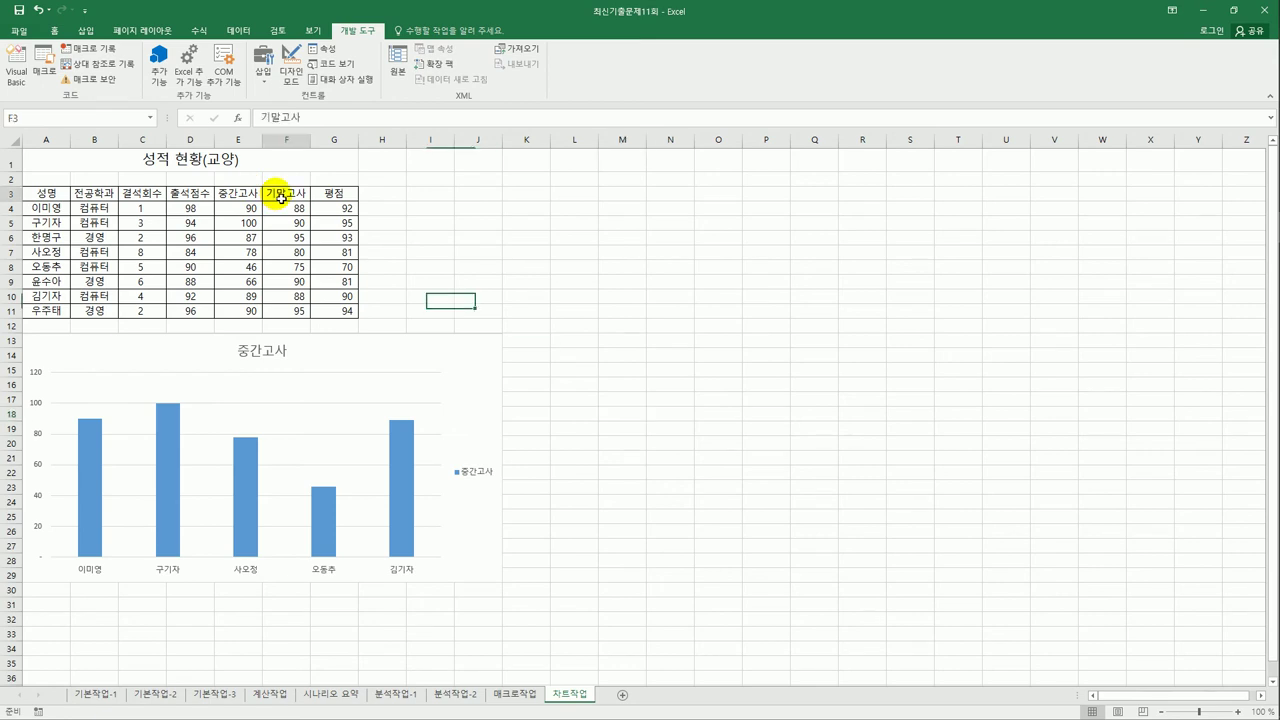
drag(281, 198, 295, 325)
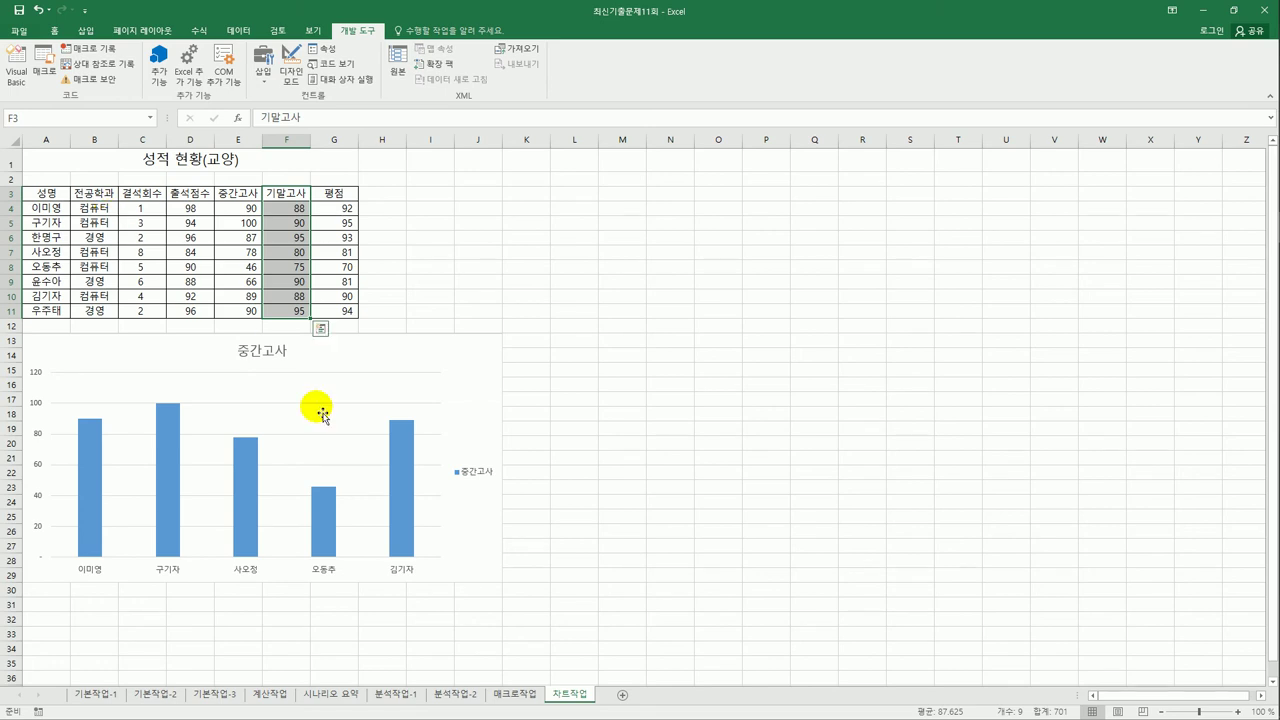
click(444, 364)
right_click(444, 364)
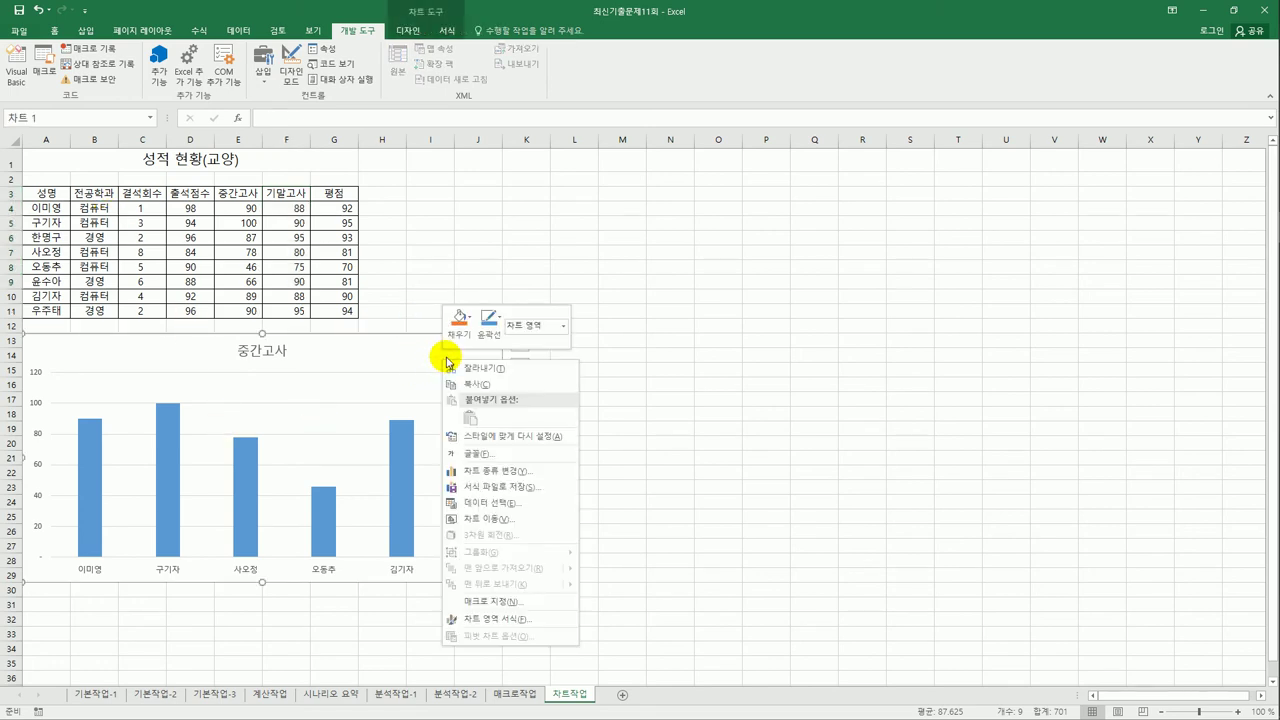
click(520, 486)
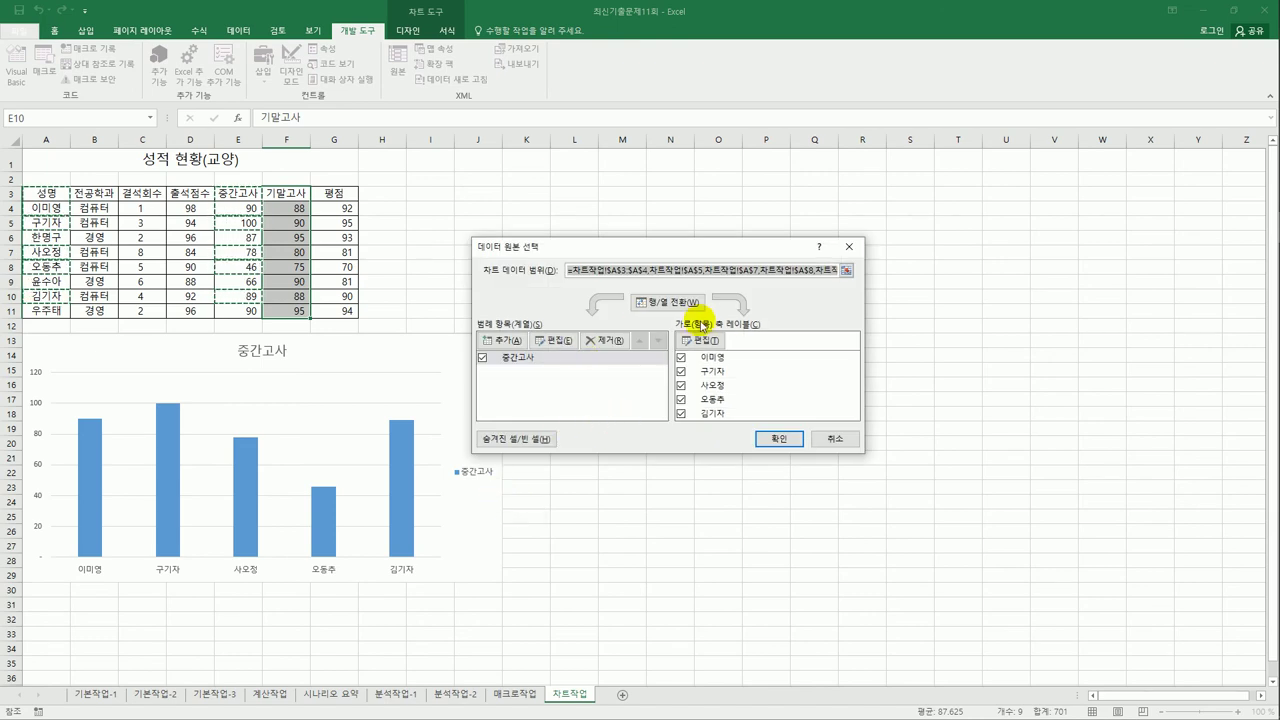
Clear the whole existing chart data range reference in the data source selection
click(846, 270)
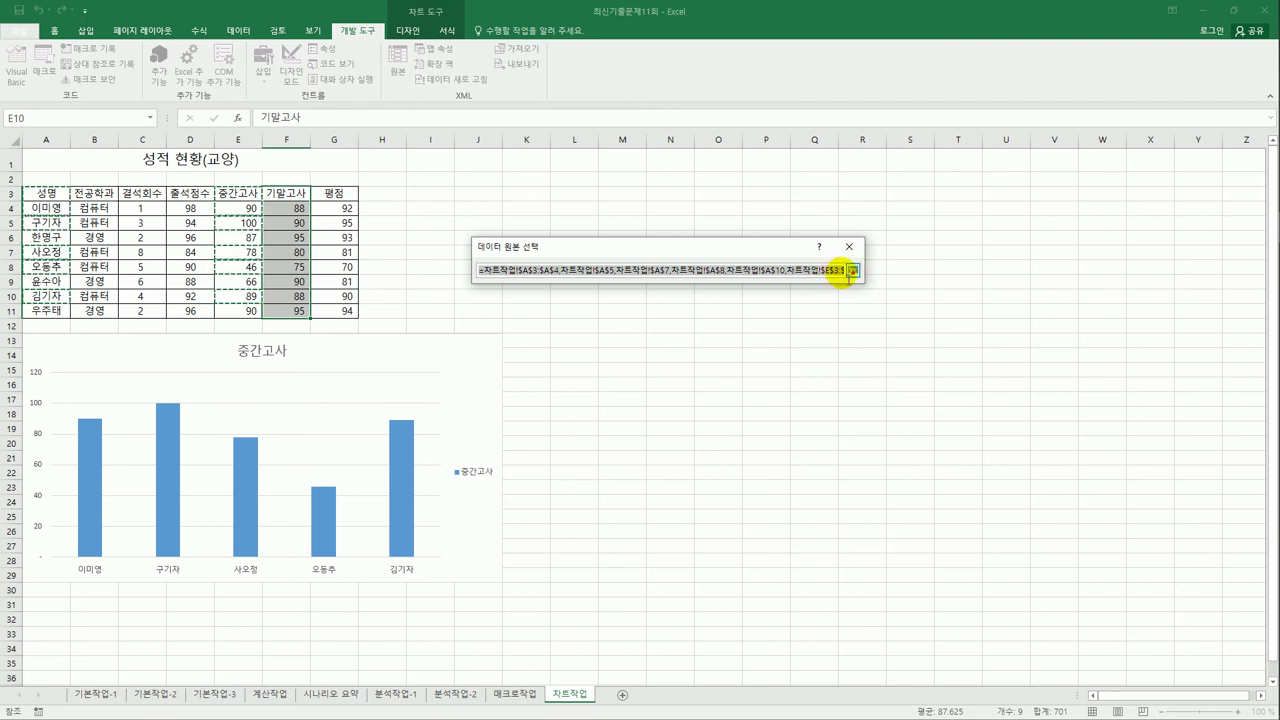
click(846, 270)
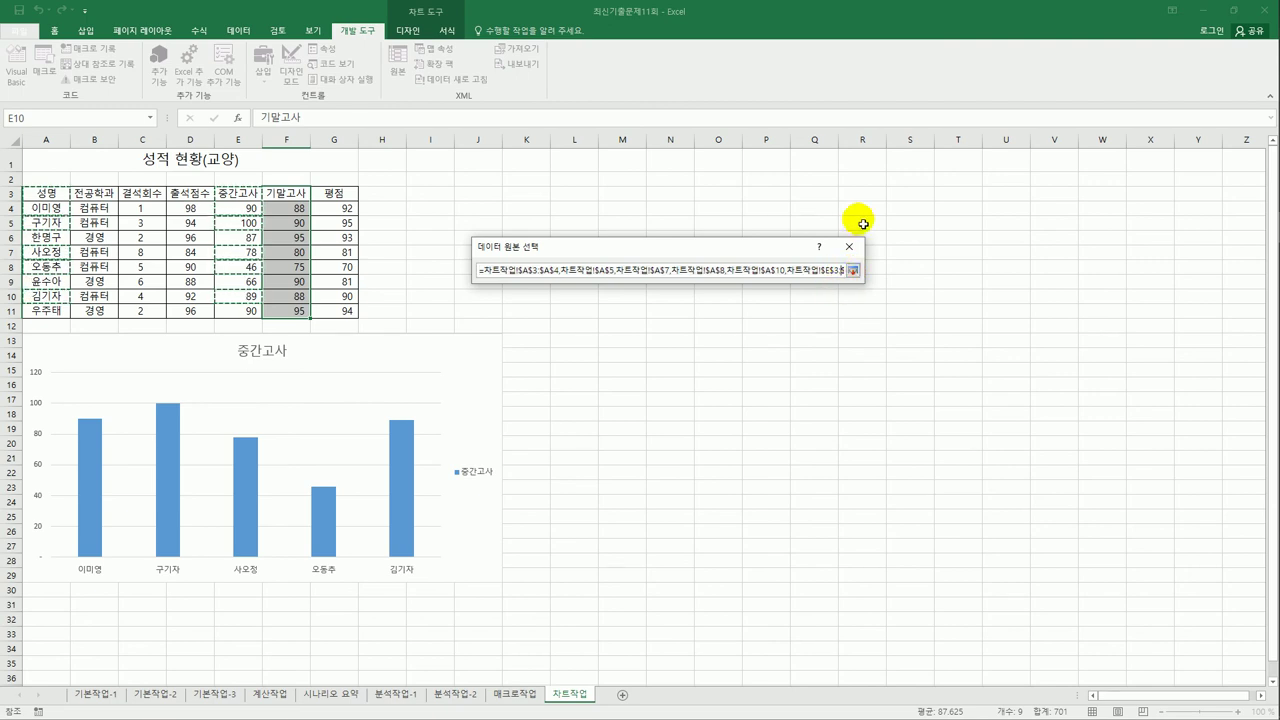
key(Right)
key(Right)
key(Right)
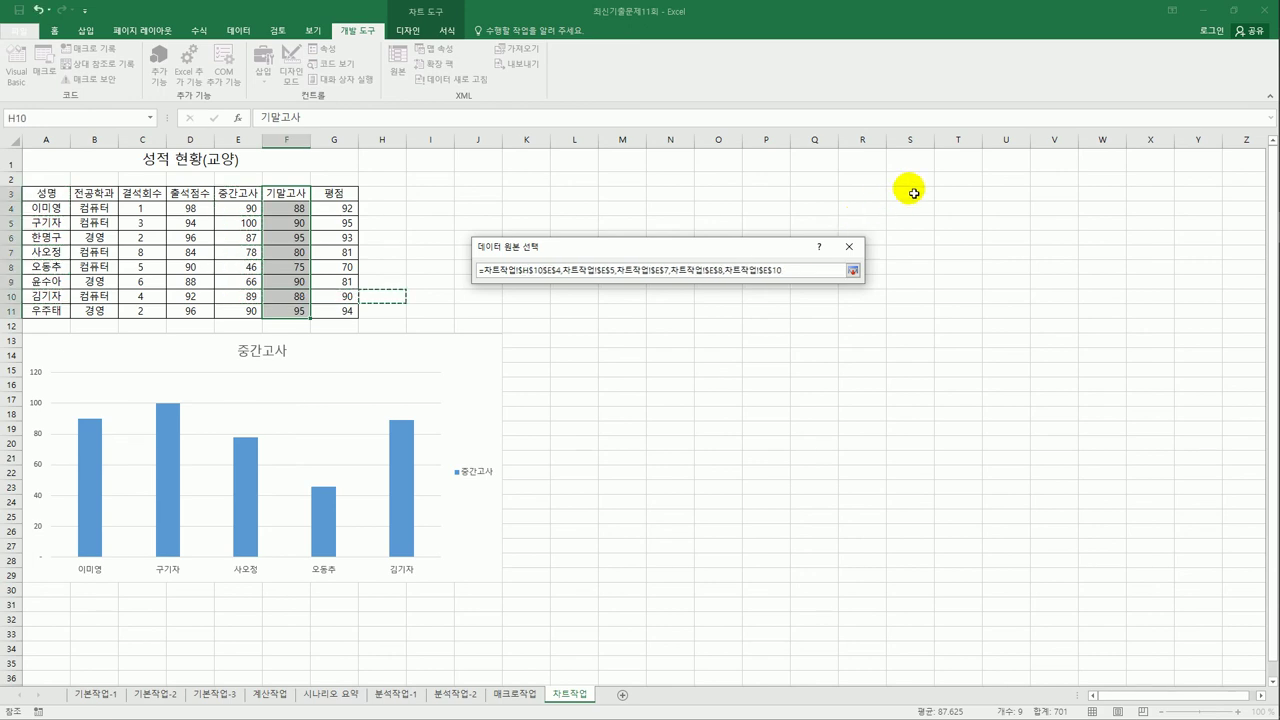
drag(789, 274, 521, 262)
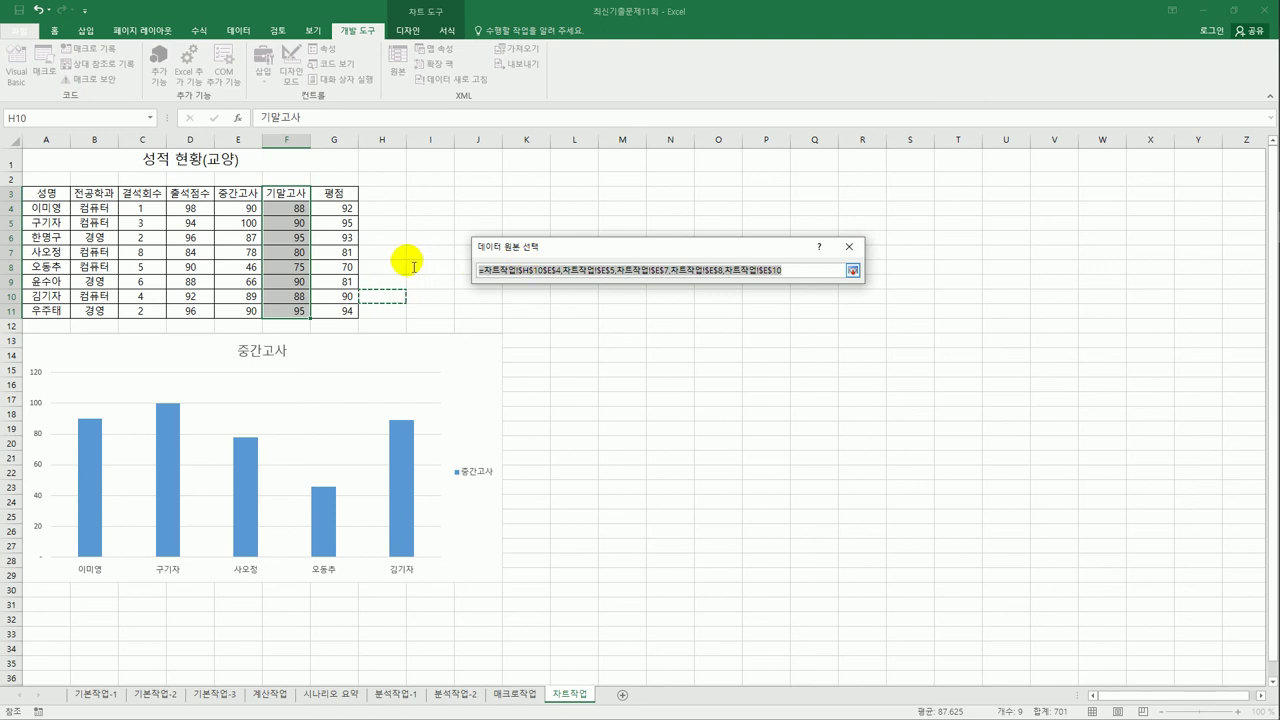
key(BackSpace)
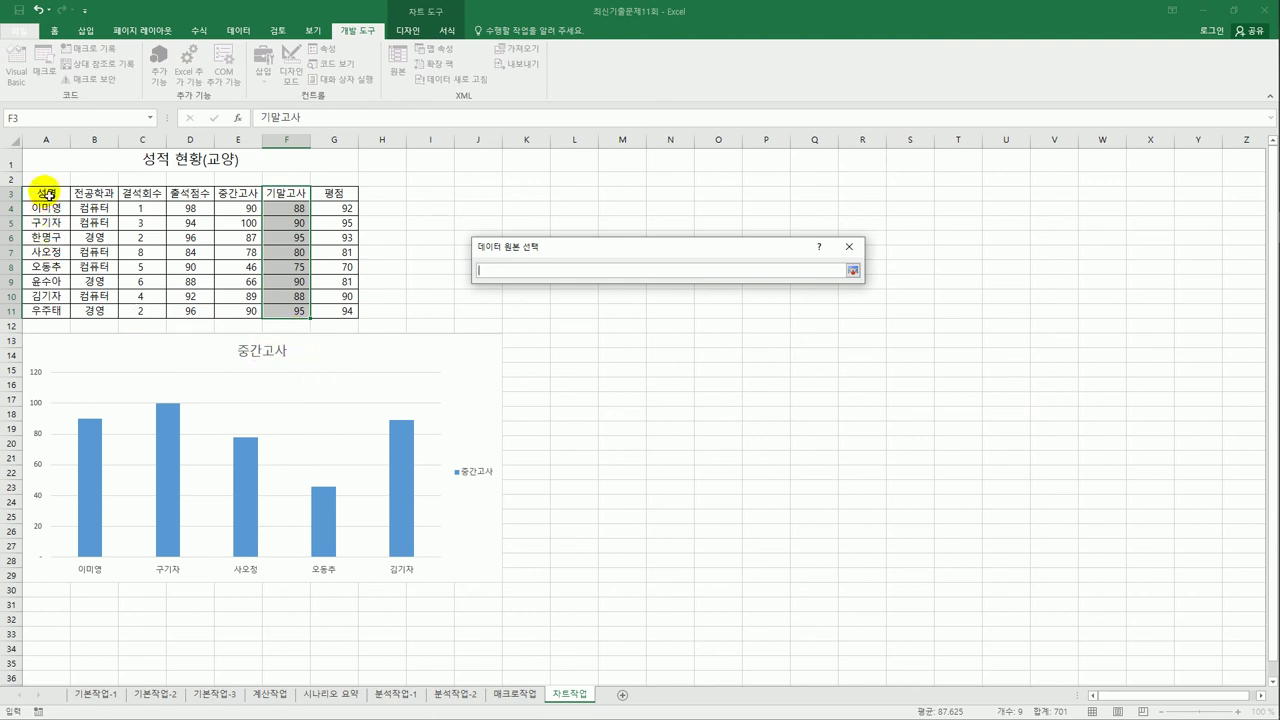
Set the chart data range to A3:A5, E3:F5, A7:A8, E7:F8, A10 and E10:F10 on 차트작업 and accept the data source
drag(48, 192, 56, 221)
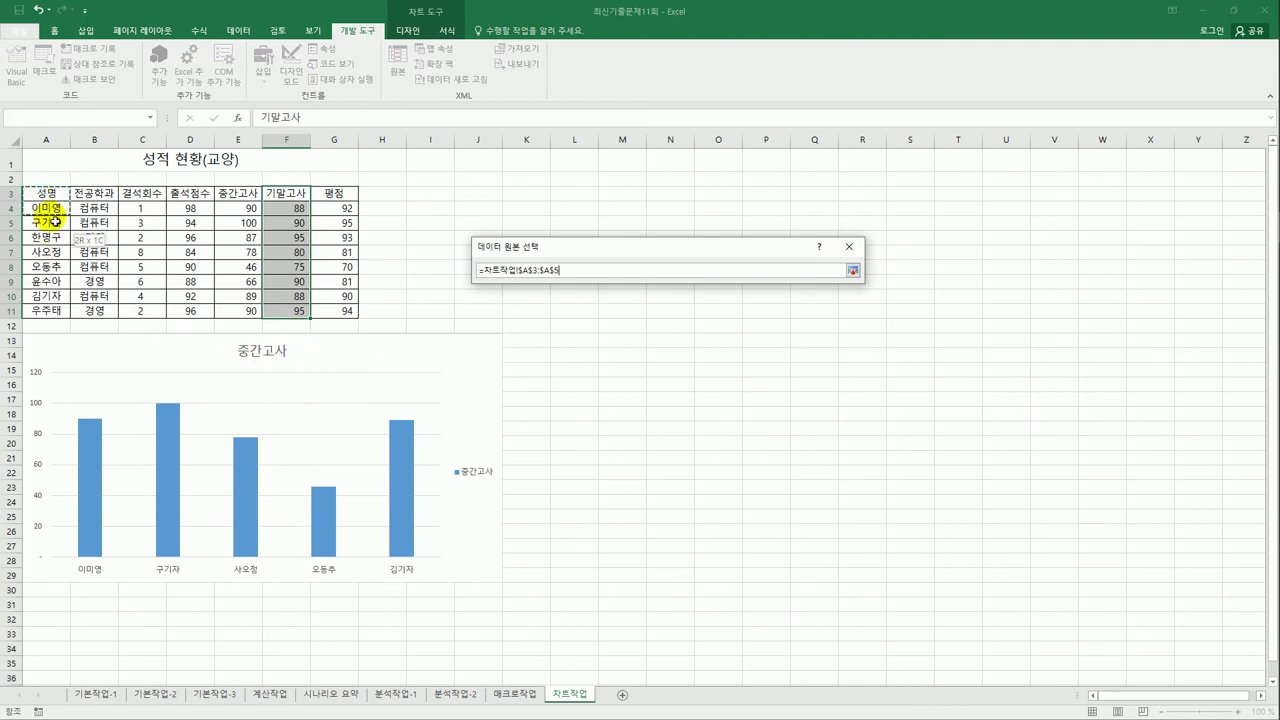
ctrl+click(250, 196)
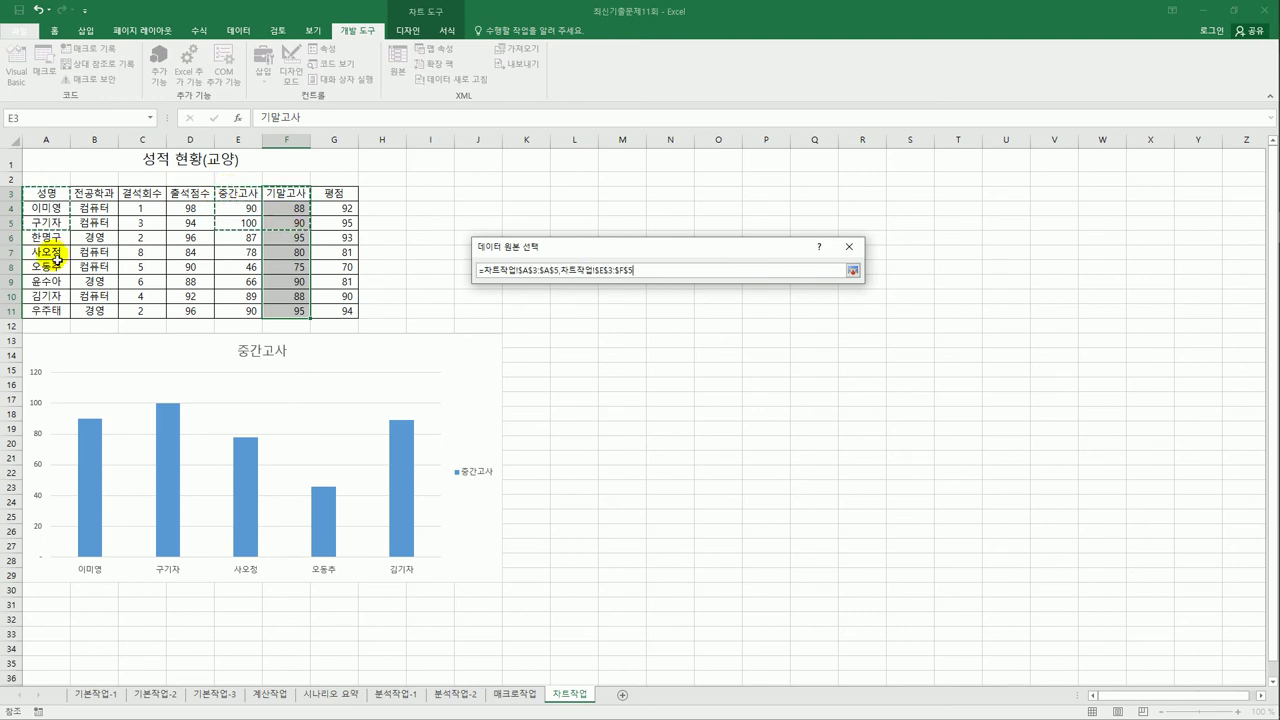
drag(48, 251, 58, 272)
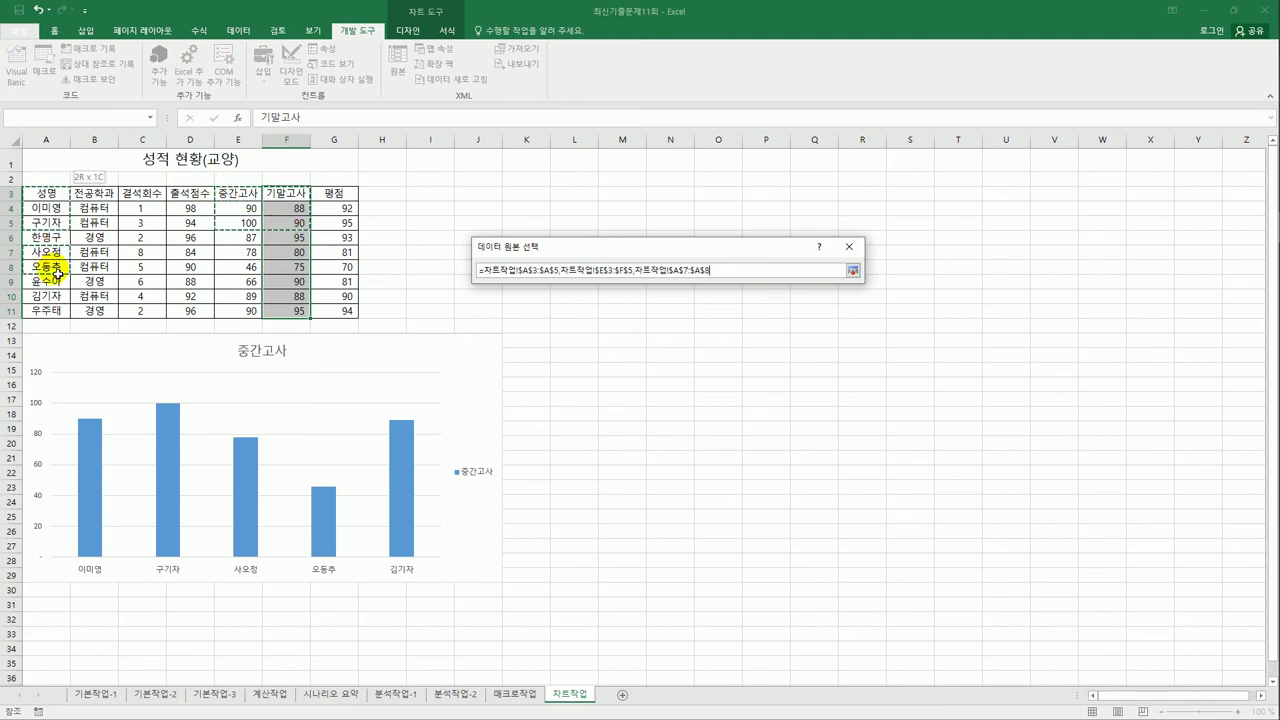
drag(250, 254, 285, 270)
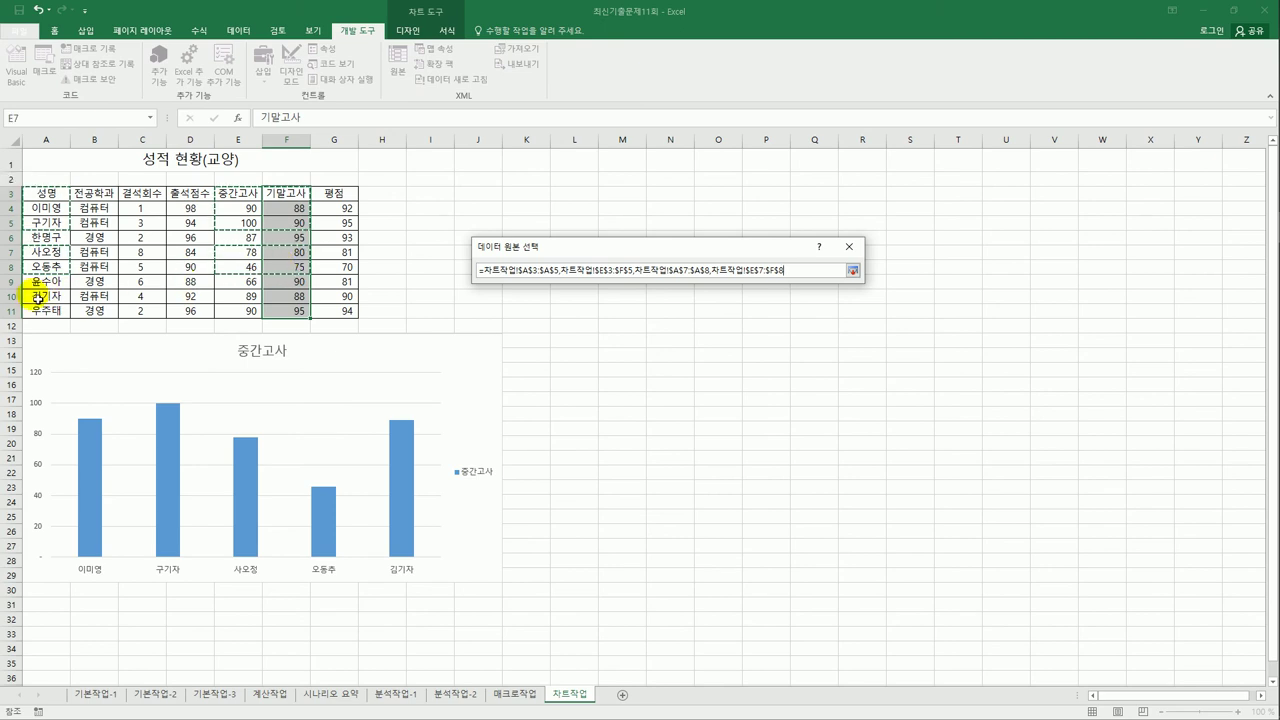
ctrl+click(38, 297)
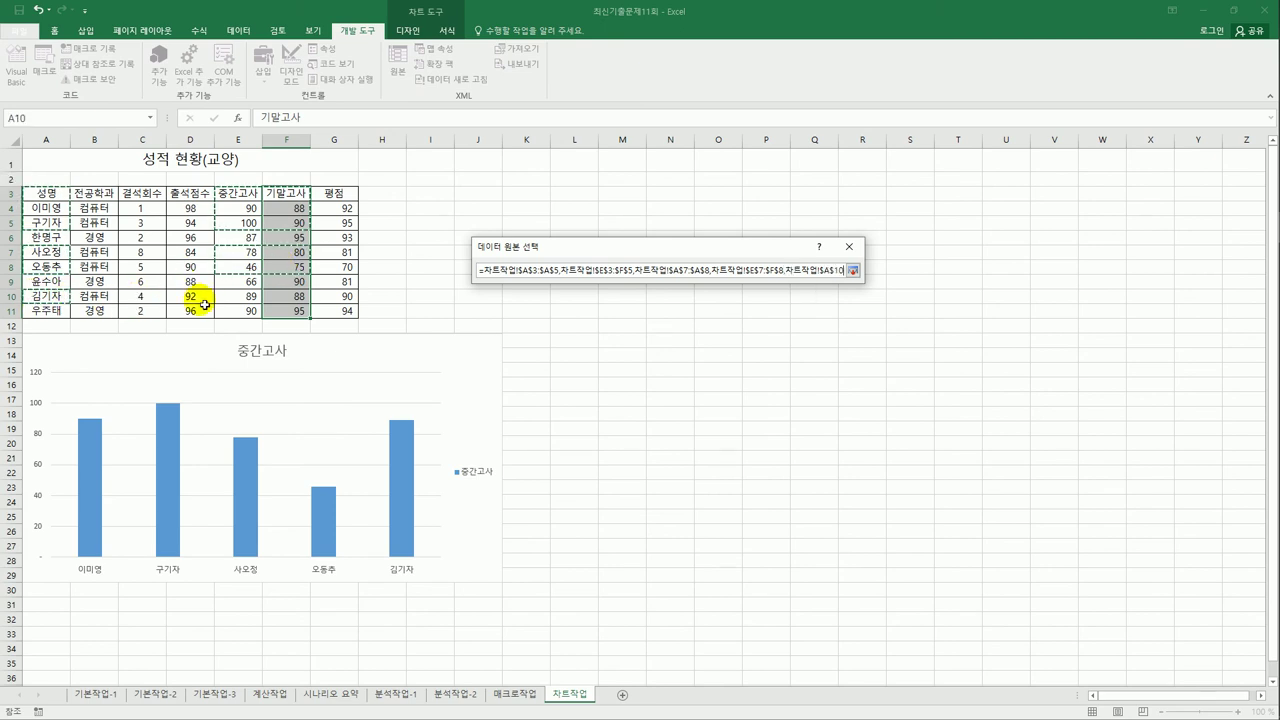
drag(240, 300, 274, 301)
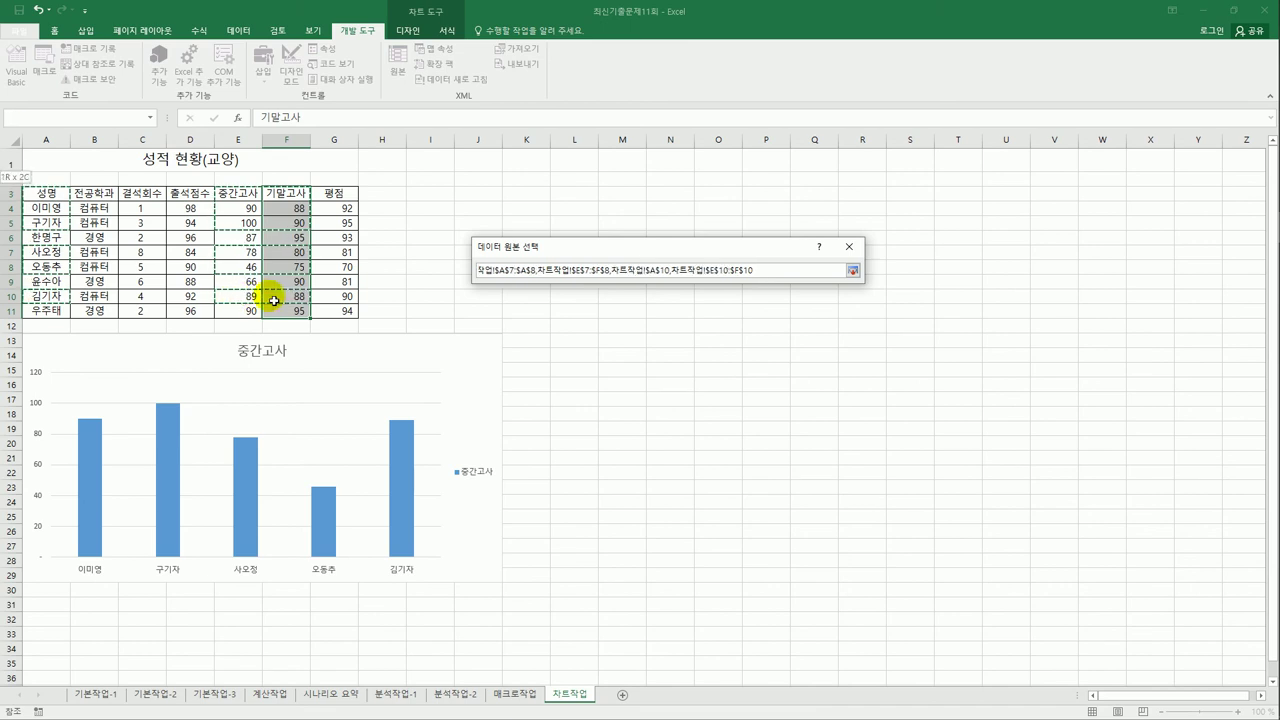
click(852, 270)
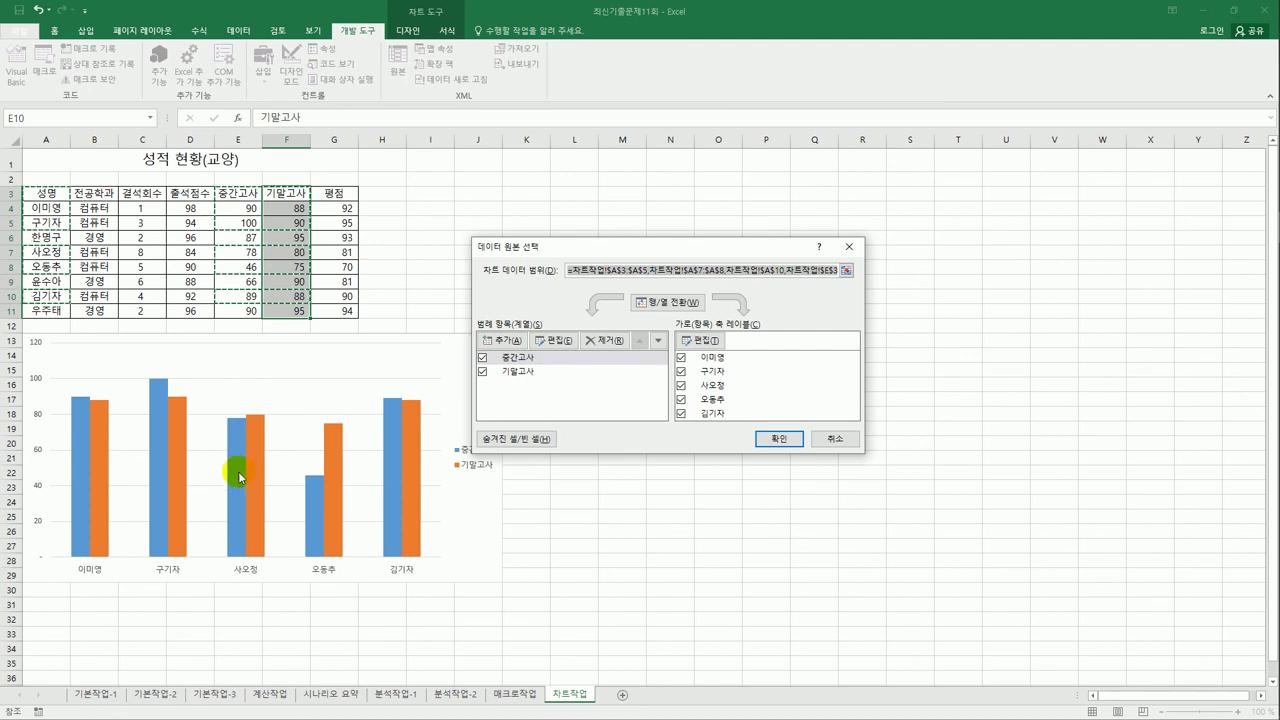
mouse_move(257, 517)
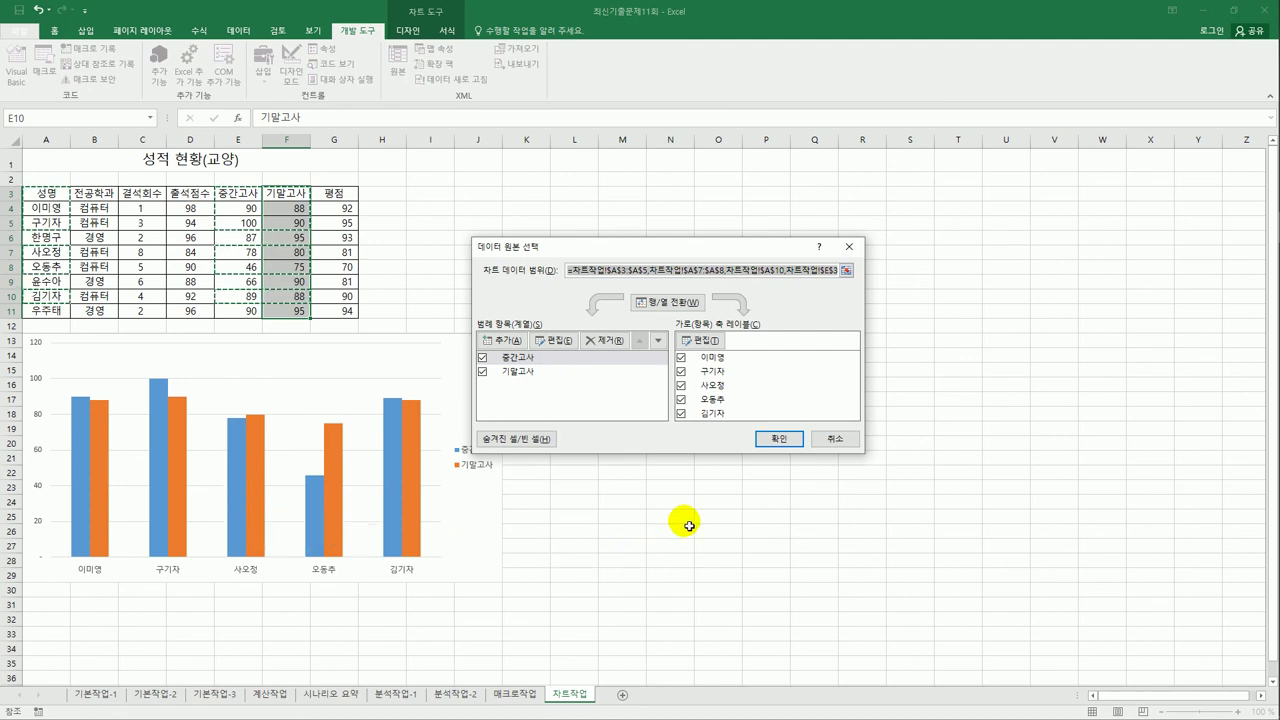
click(777, 438)
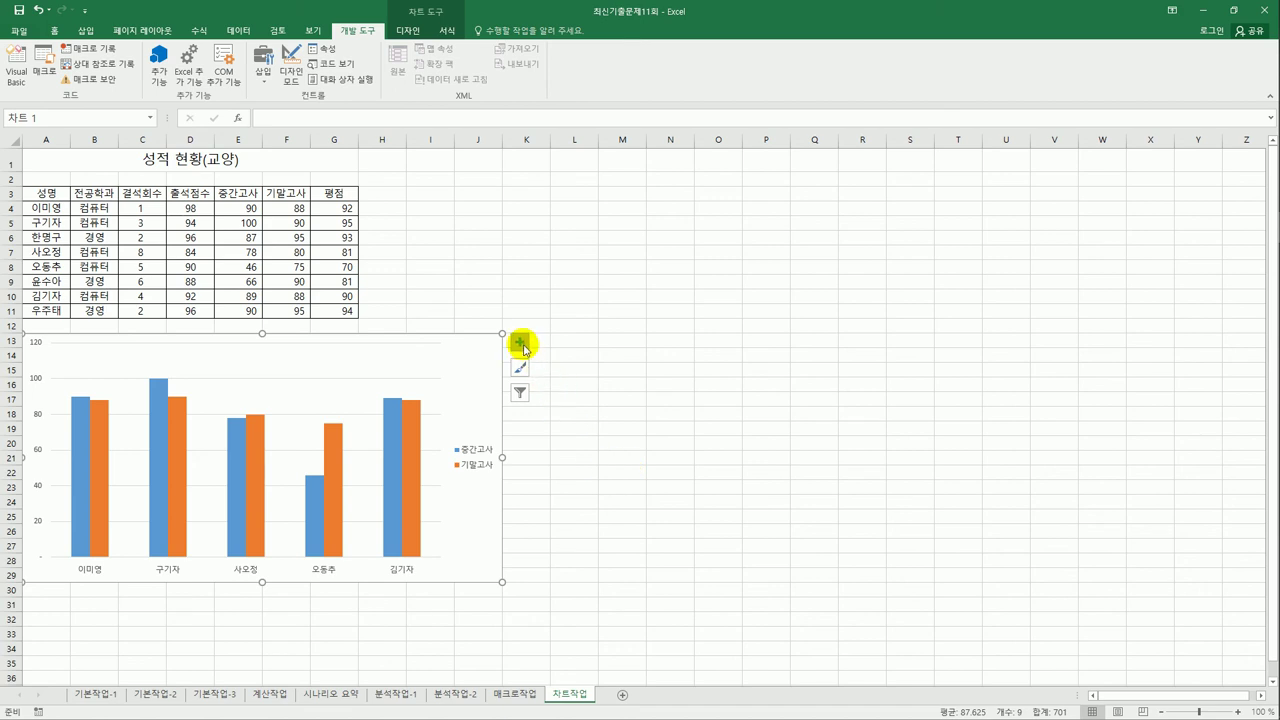
Add a chart title to the column chart and set its text to 컴퓨터 전공의 성적현황
click(520, 343)
click(574, 381)
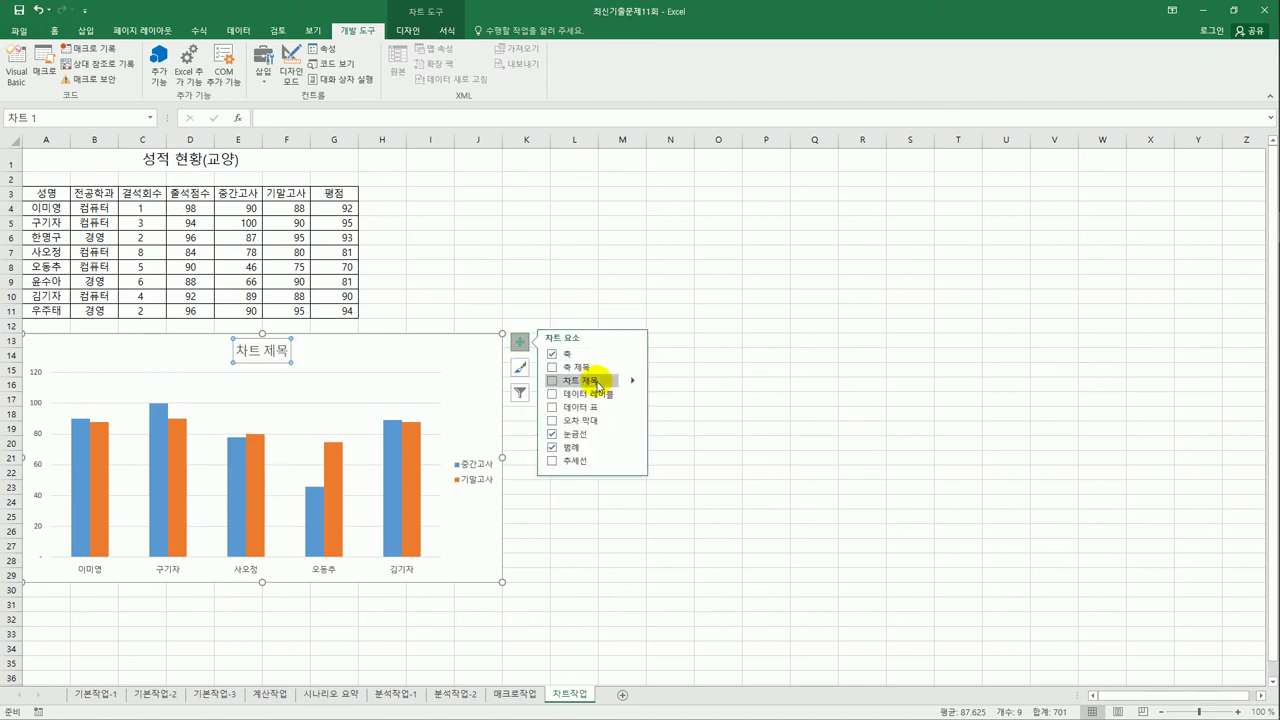
drag(241, 350, 293, 358)
text(컴)
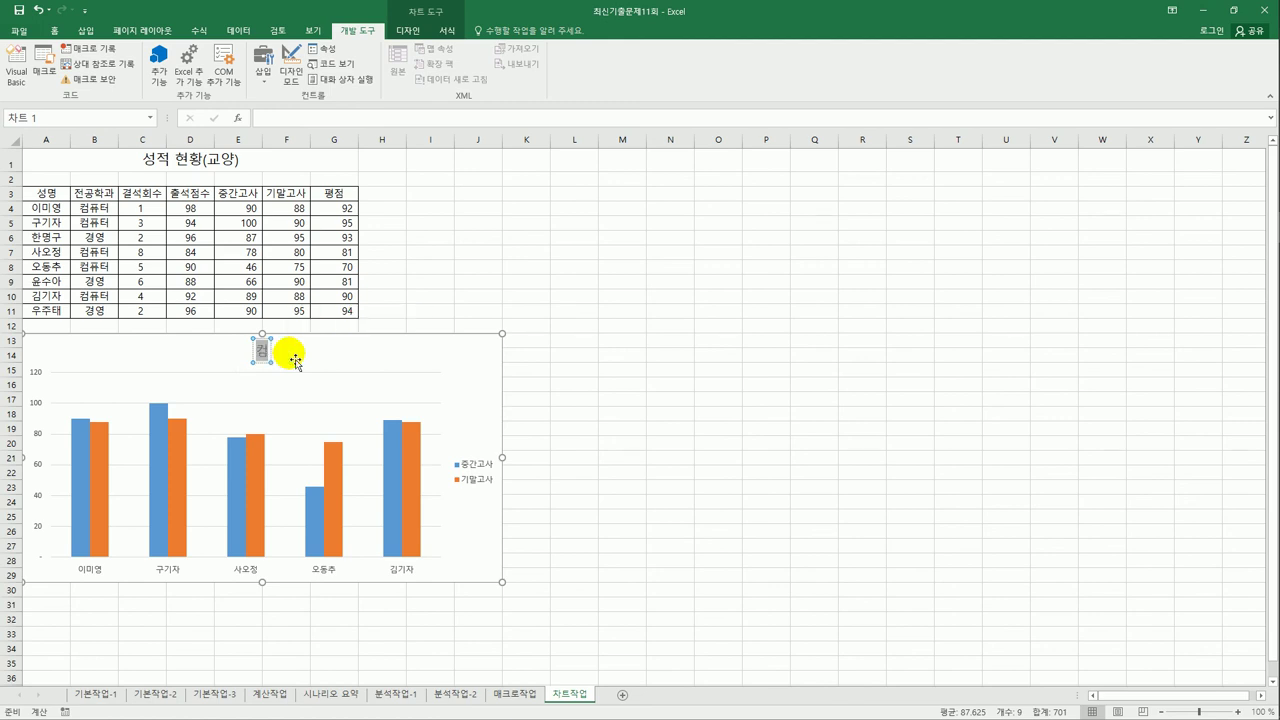
text(퓨터 전공의)
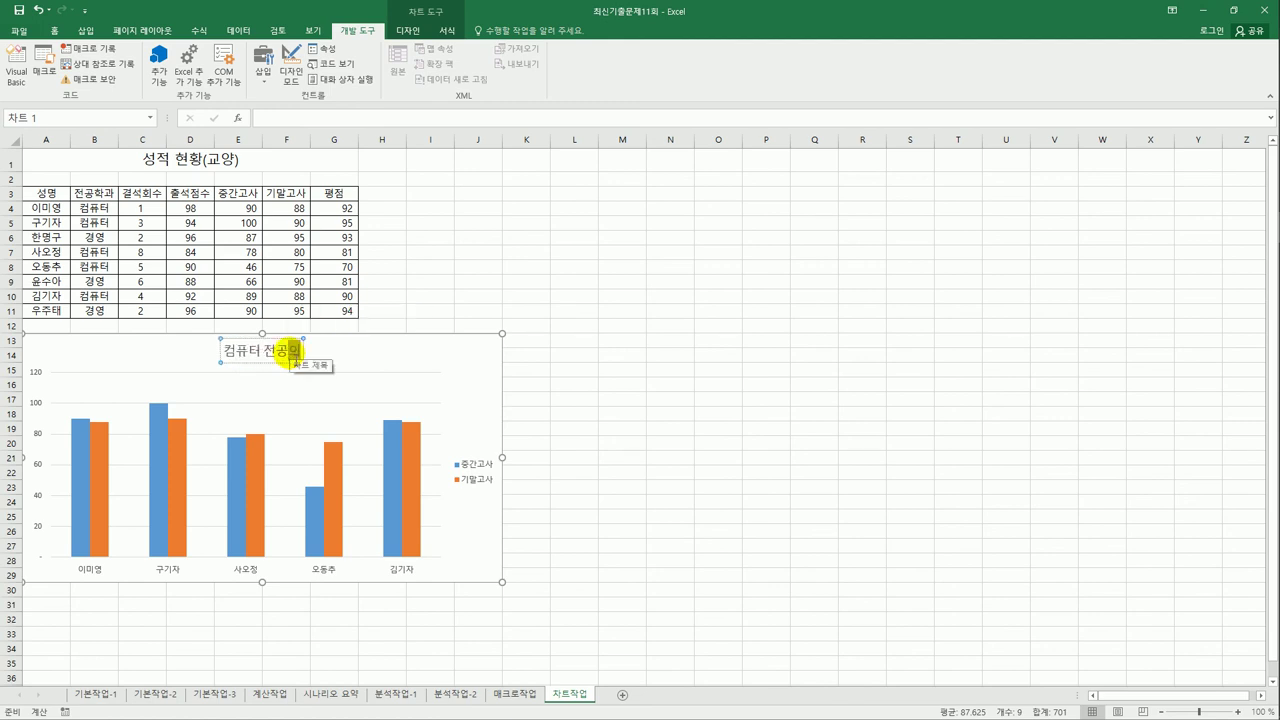
text( 성적현황)
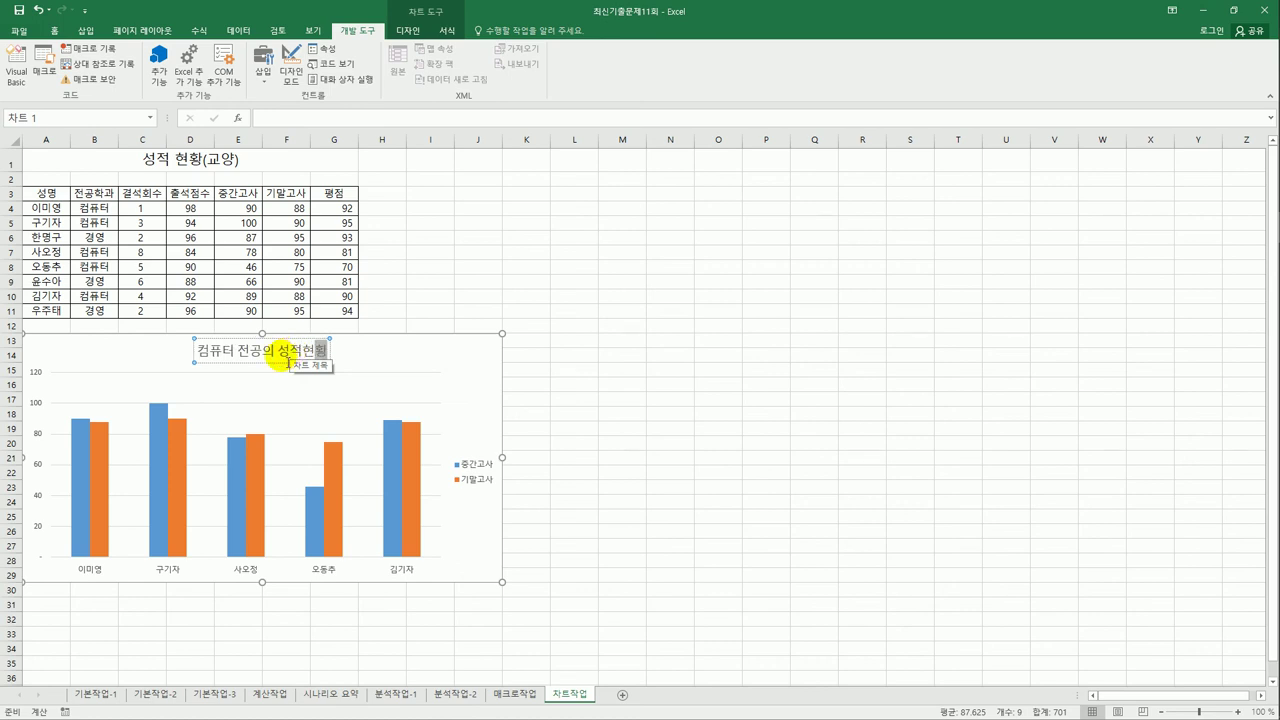
key(Escape)
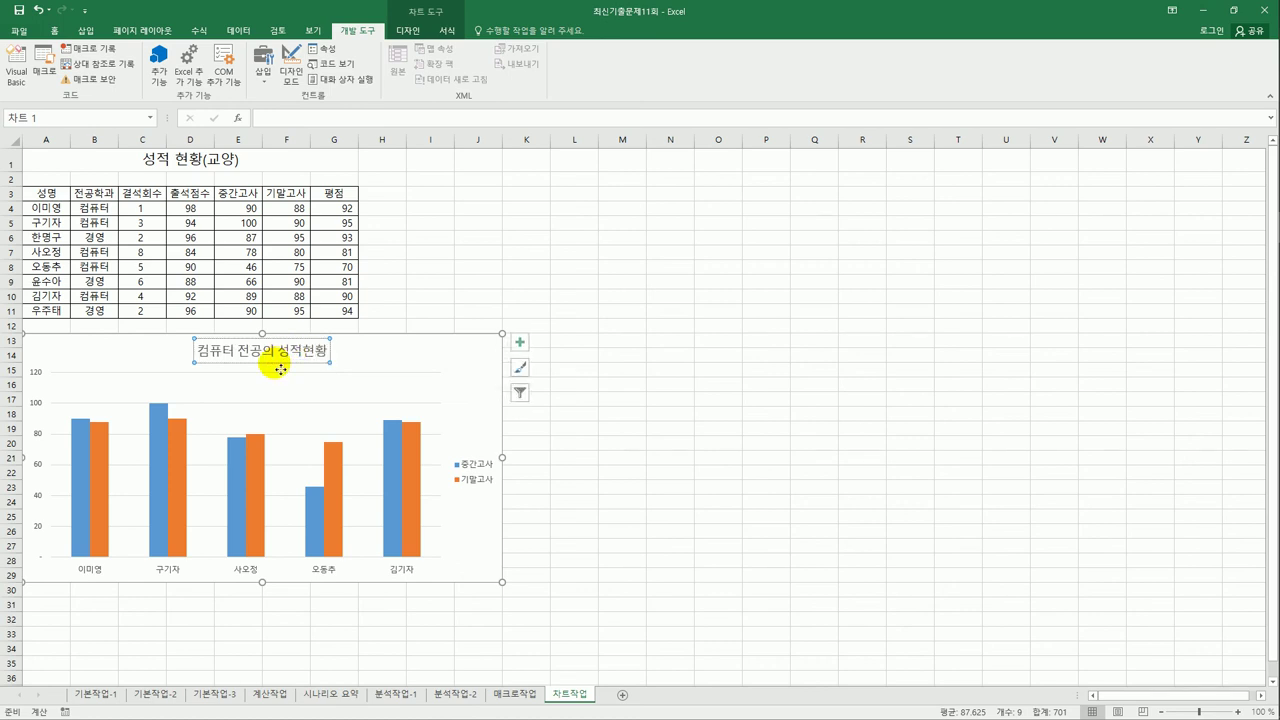
Set the chart title's font to 굴림체
click(55, 31)
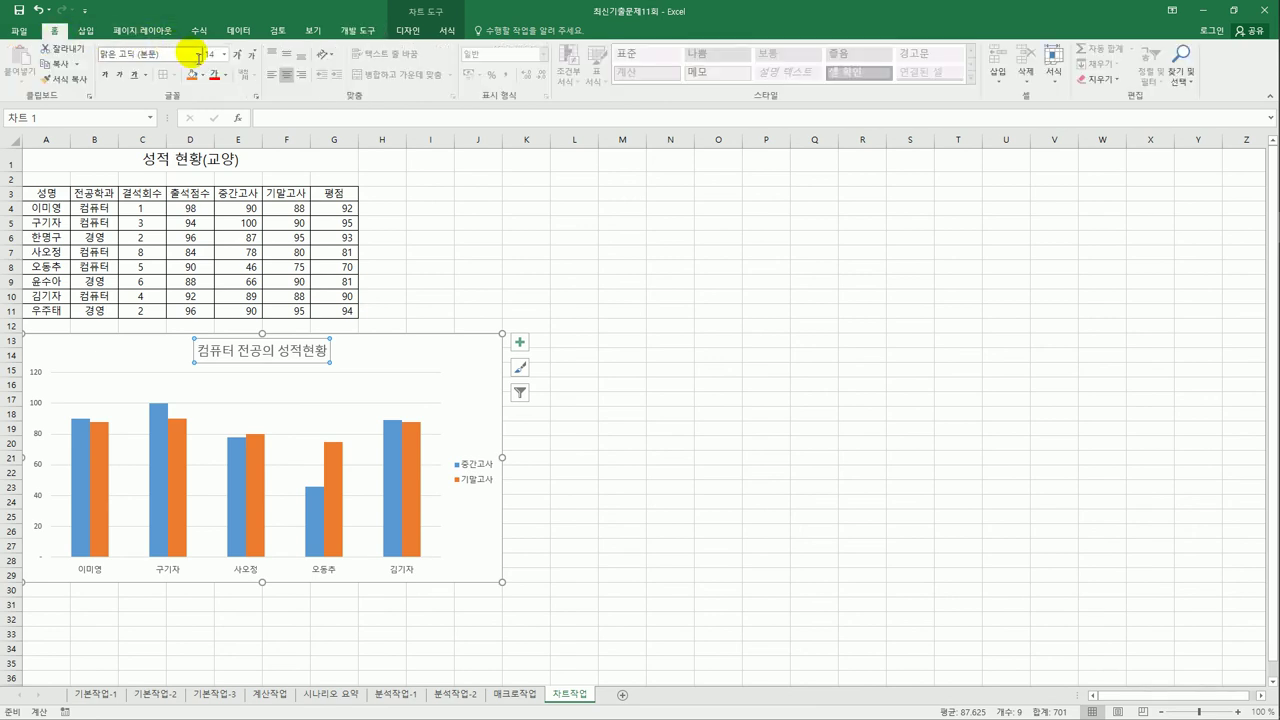
click(198, 55)
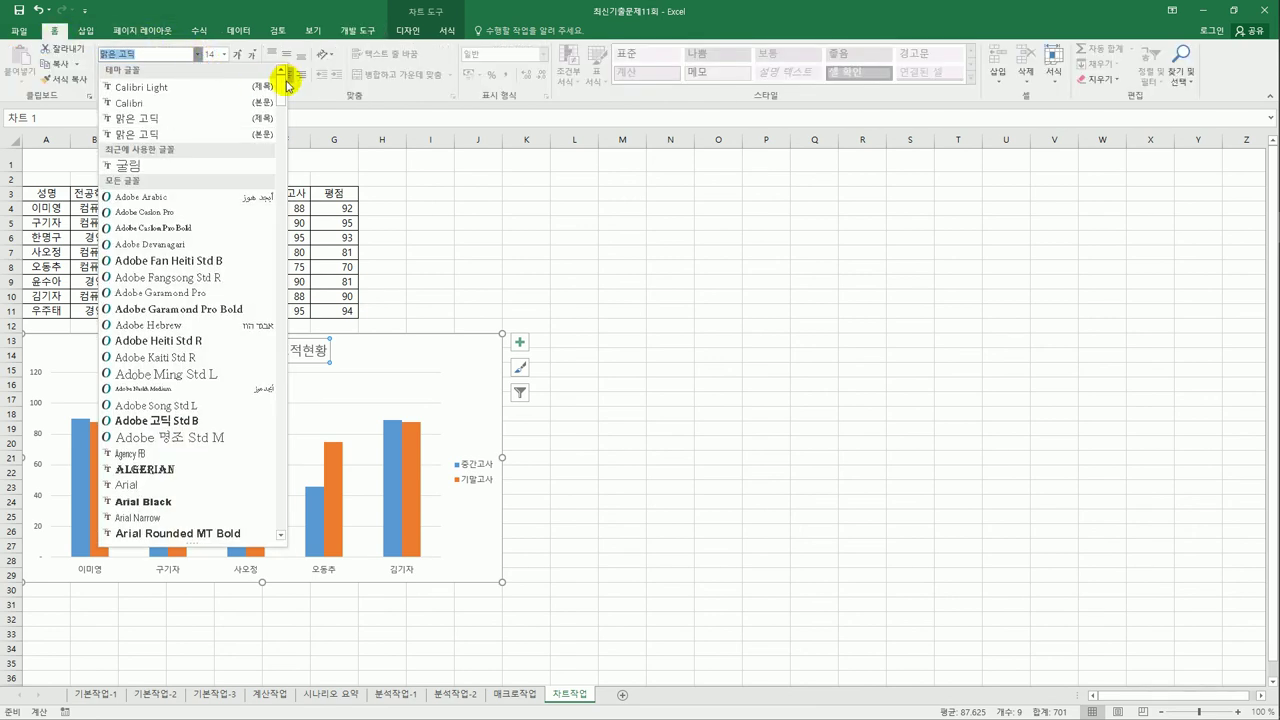
text(굴림체)
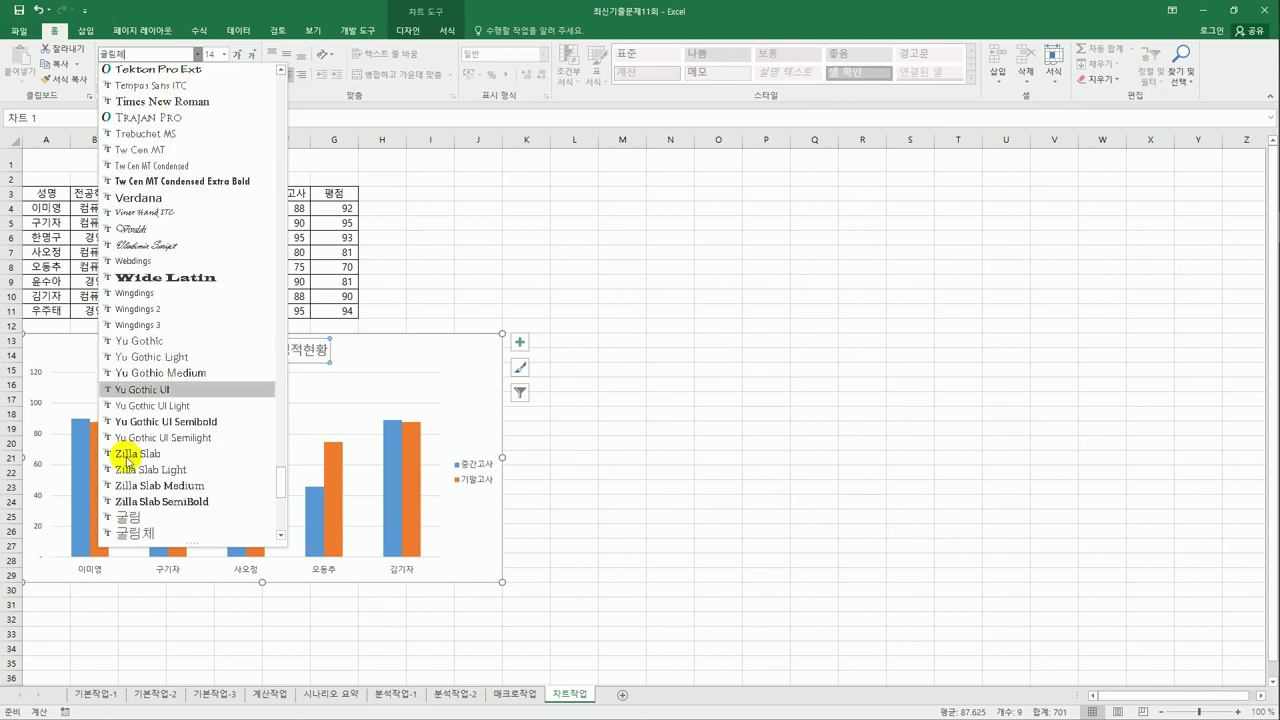
click(130, 533)
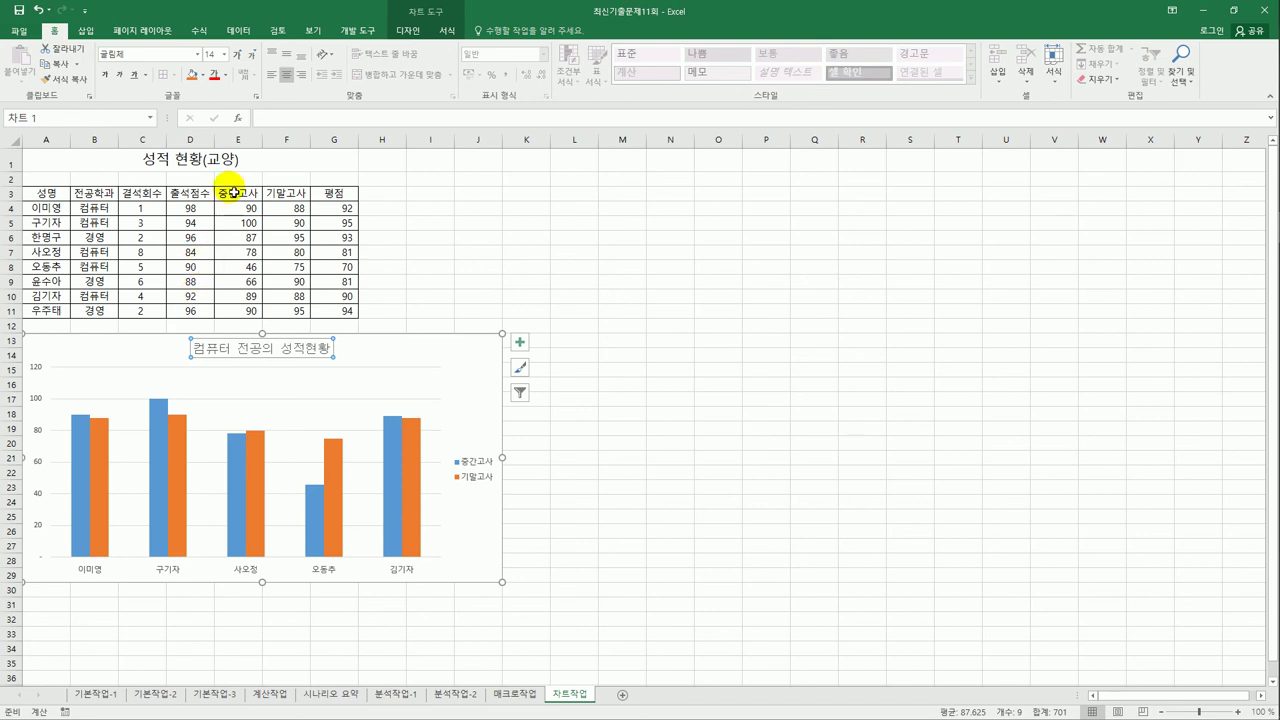
Give the chart title standard purple text and a standard yellow fill
click(225, 75)
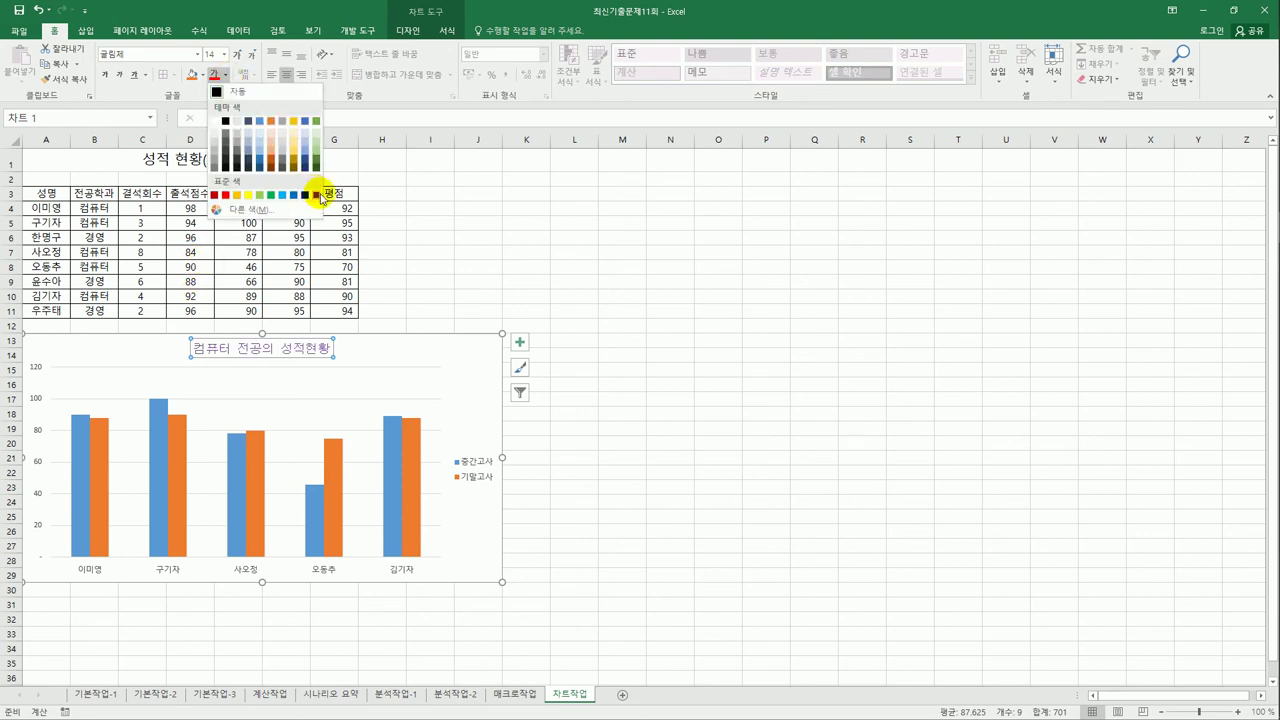
click(318, 195)
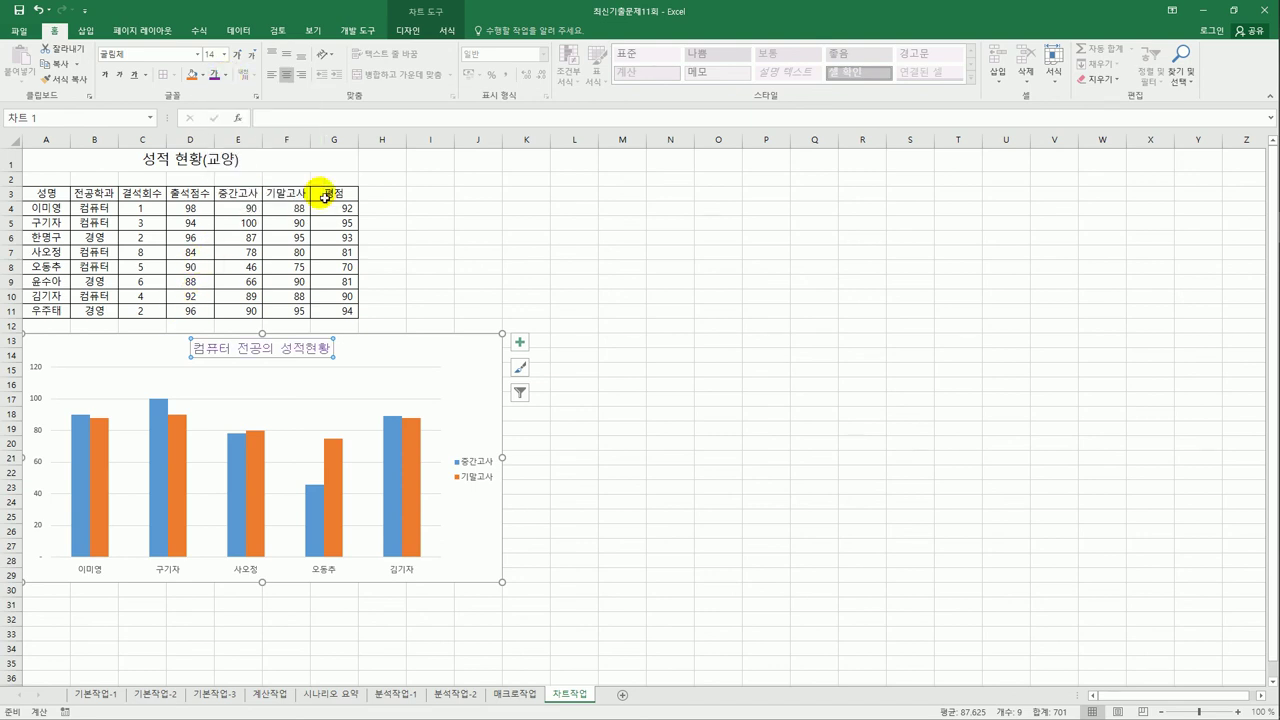
click(201, 75)
click(225, 195)
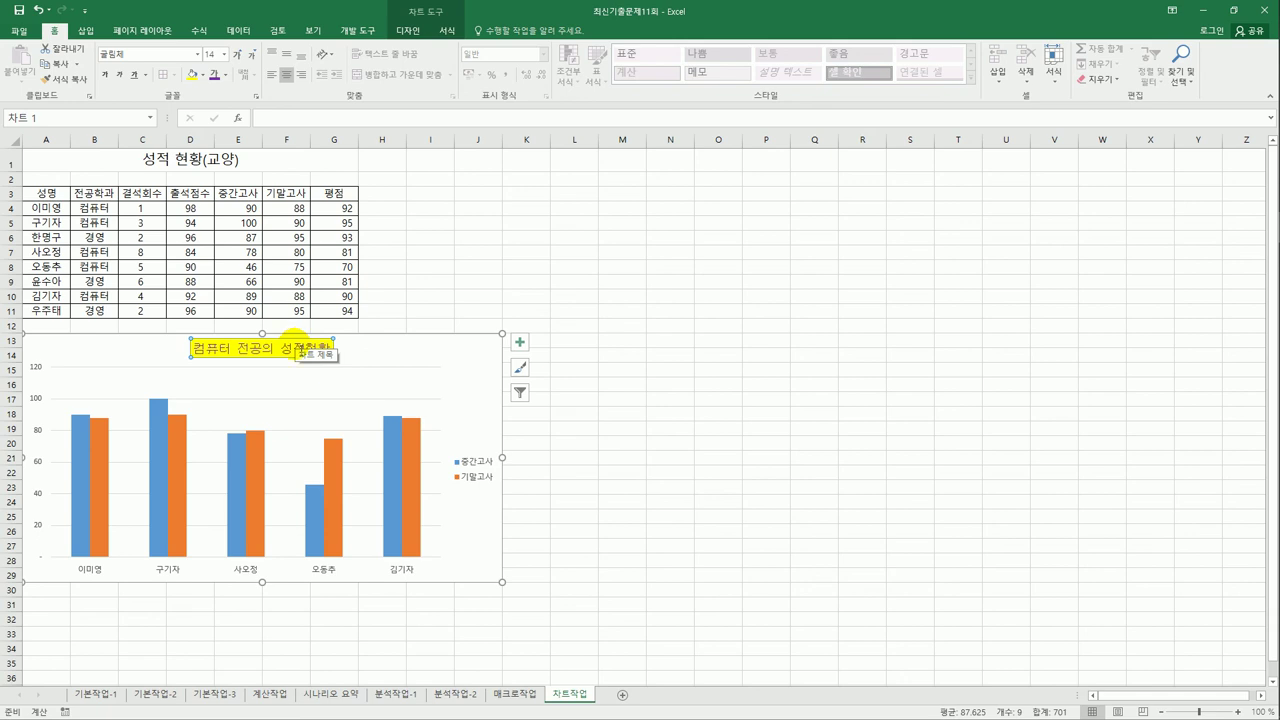
Add a data label at the inside end (안쪽 끝에) of only the second category's 중간고사 column
click(158, 403)
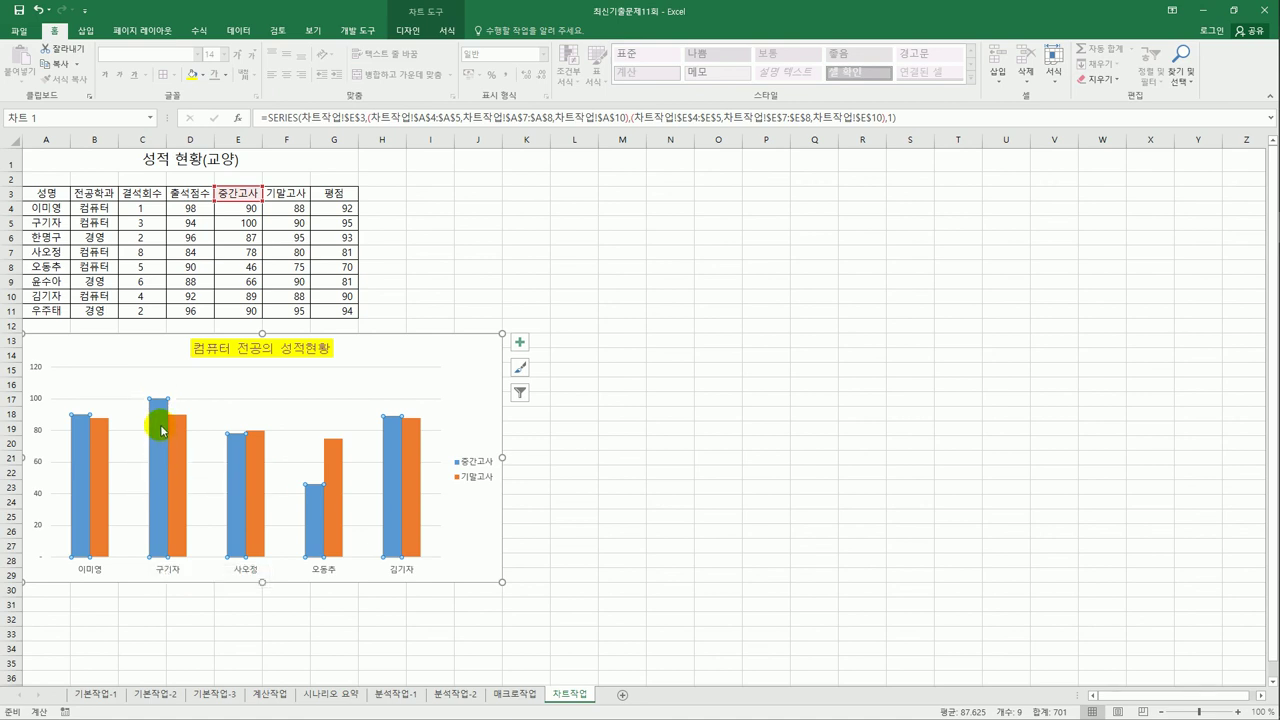
click(162, 430)
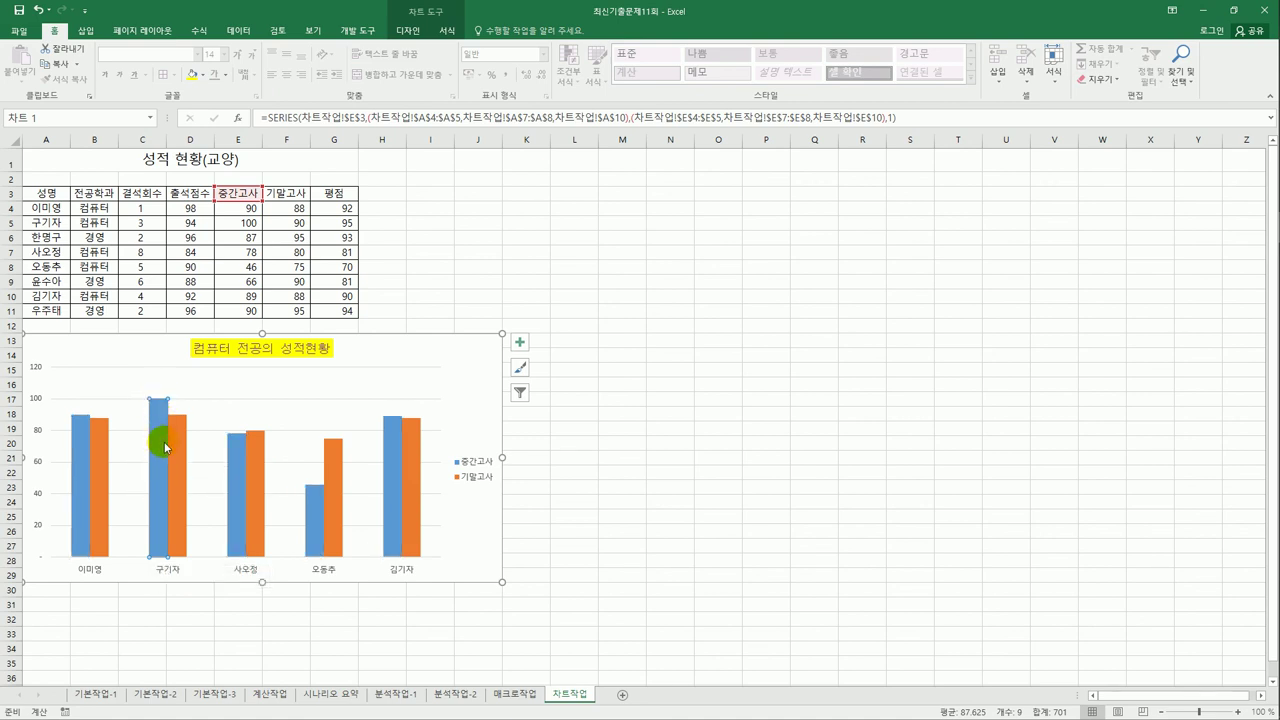
click(520, 342)
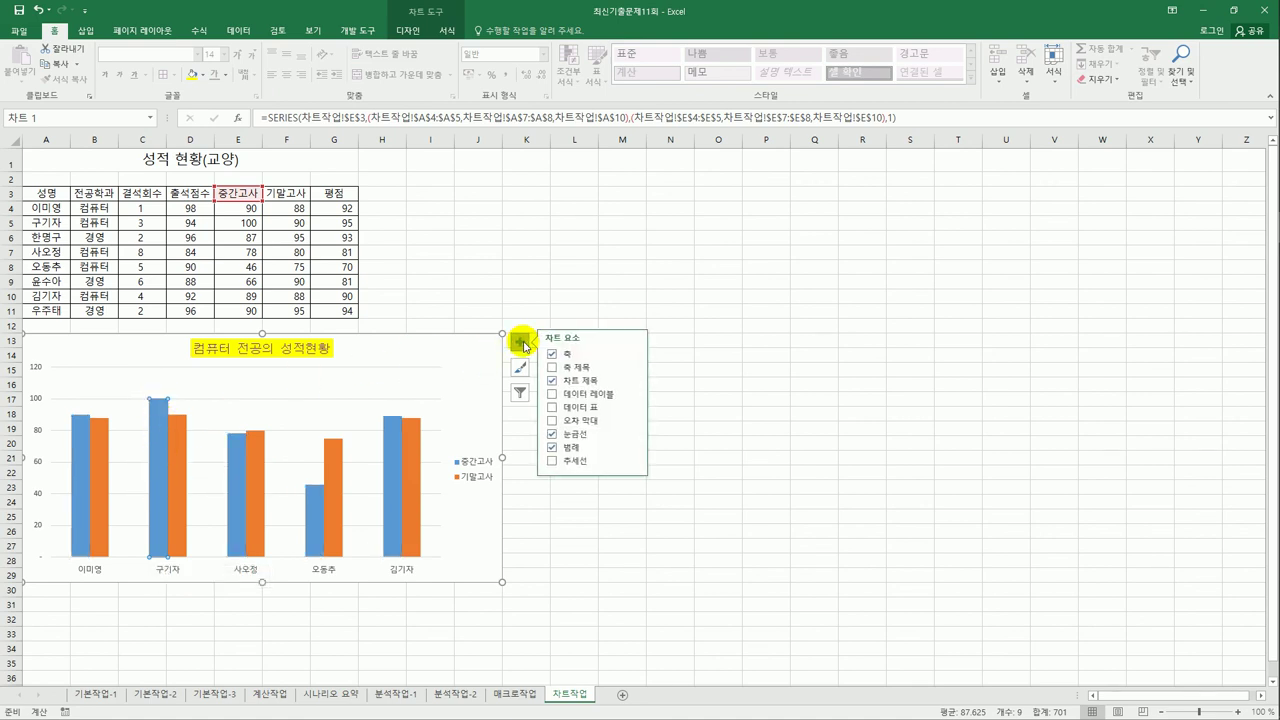
click(634, 395)
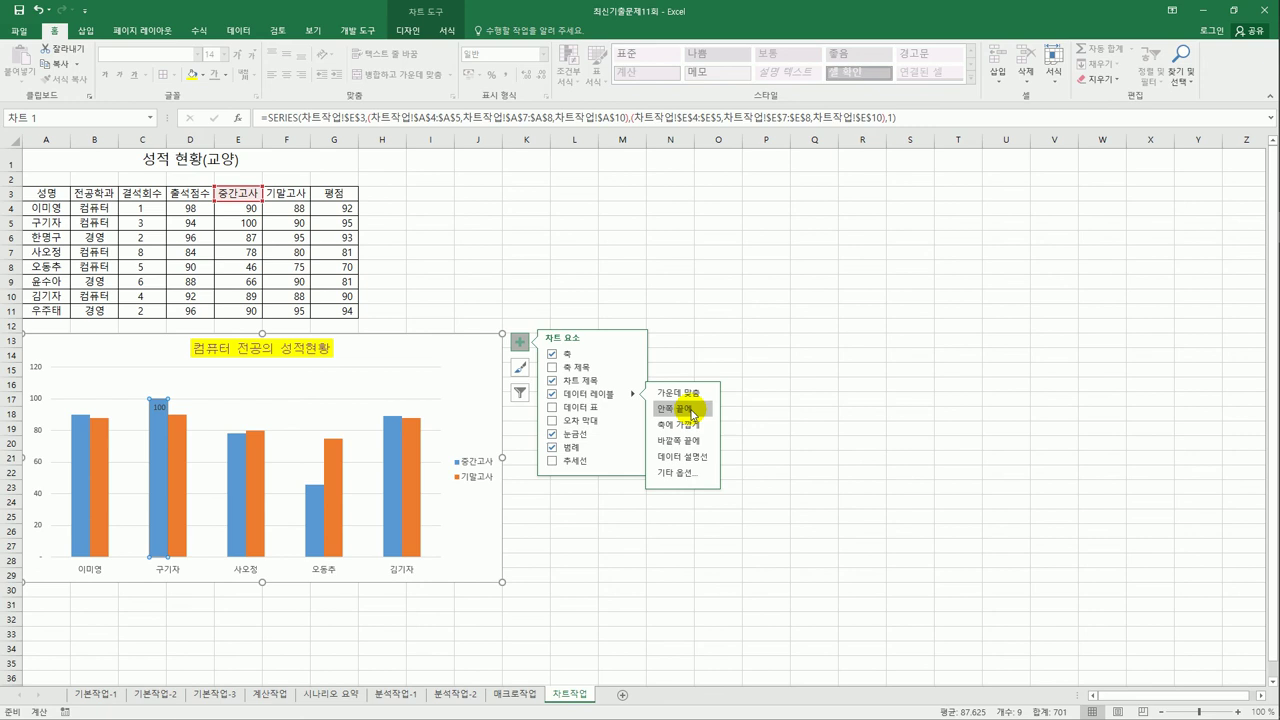
click(693, 410)
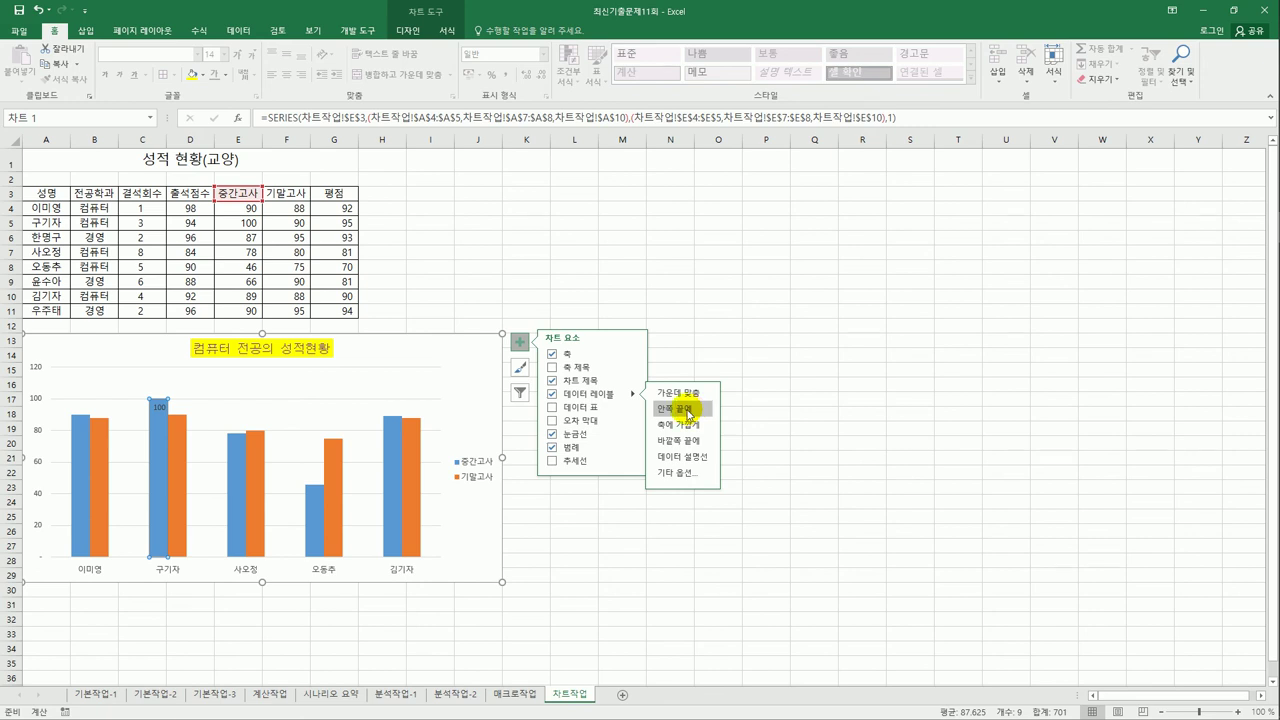
Add a data label at the inside end (안쪽 끝에) of only the second category's 기말고사 column
click(176, 446)
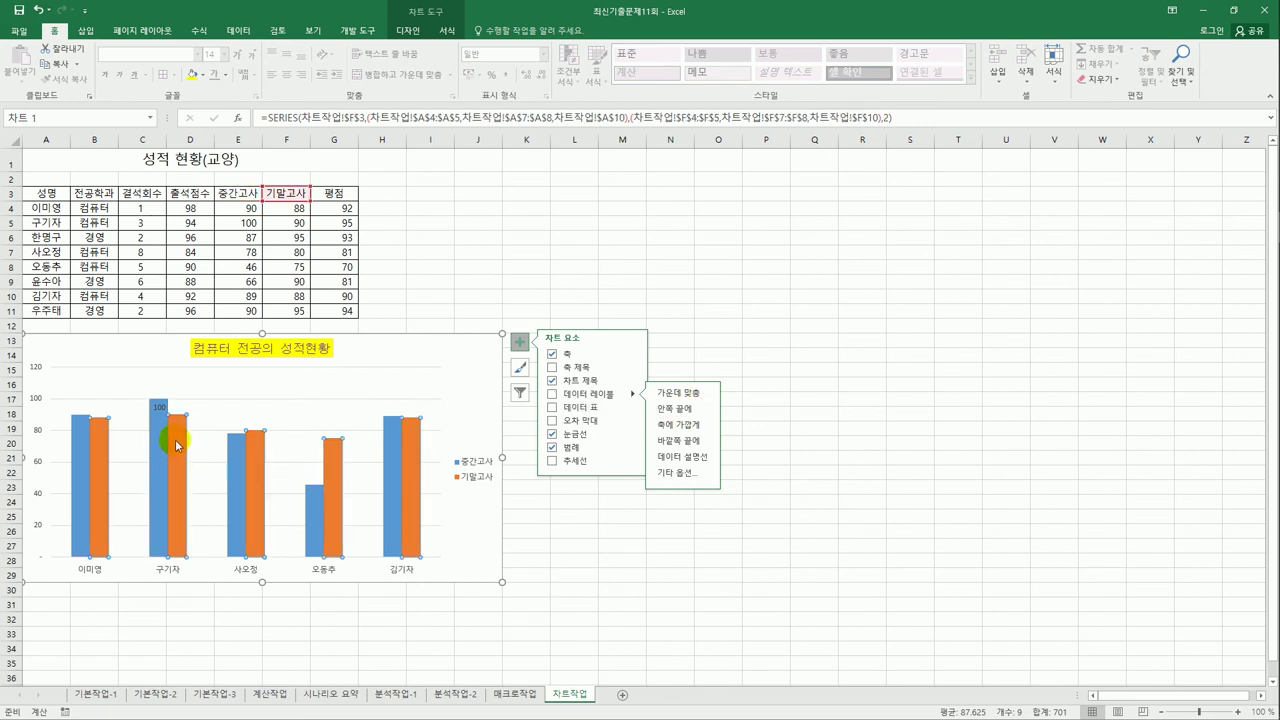
click(176, 446)
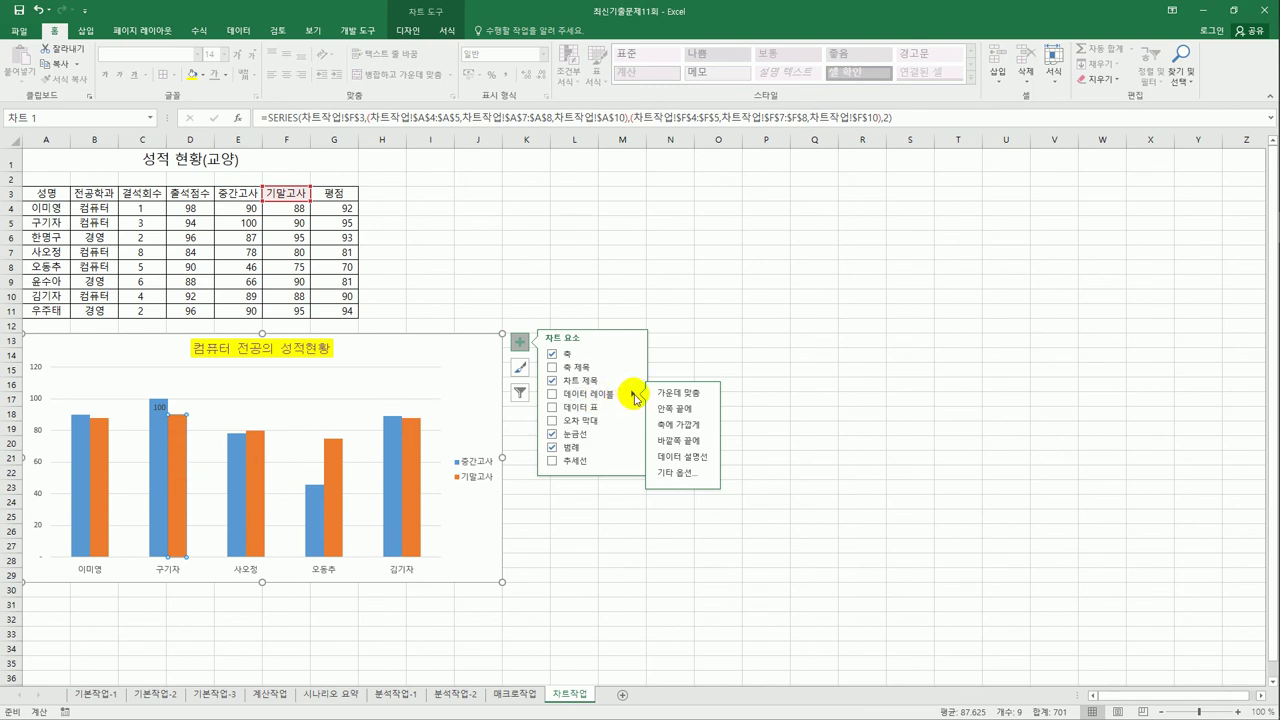
click(693, 410)
click(771, 414)
click(779, 416)
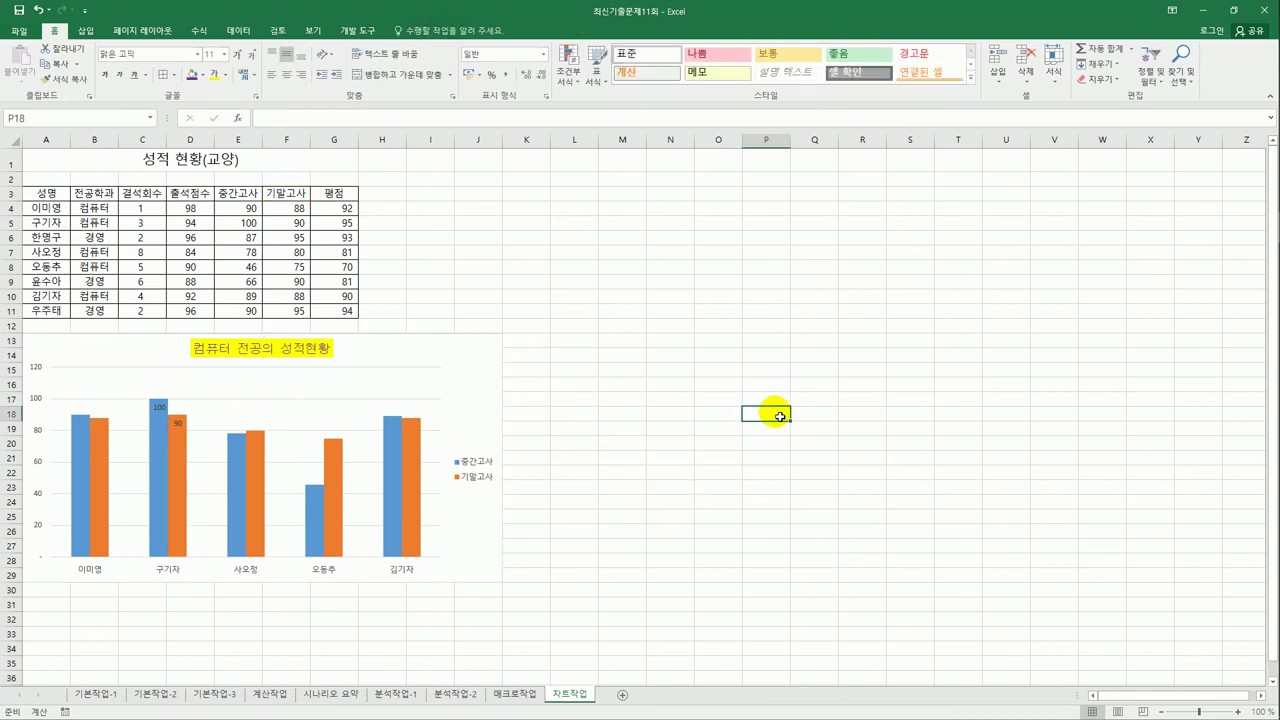
Set the vertical value axis to a maximum of 100 and a major unit of 10
click(37, 401)
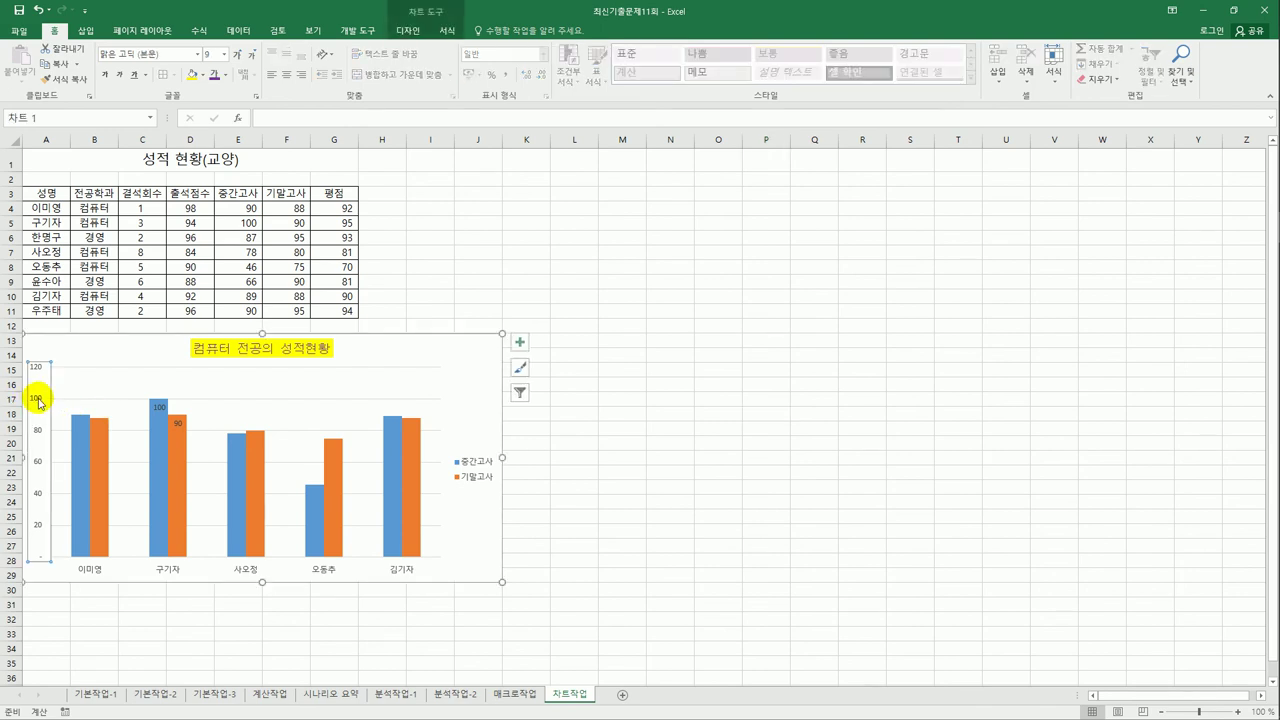
right_click(37, 401)
click(76, 526)
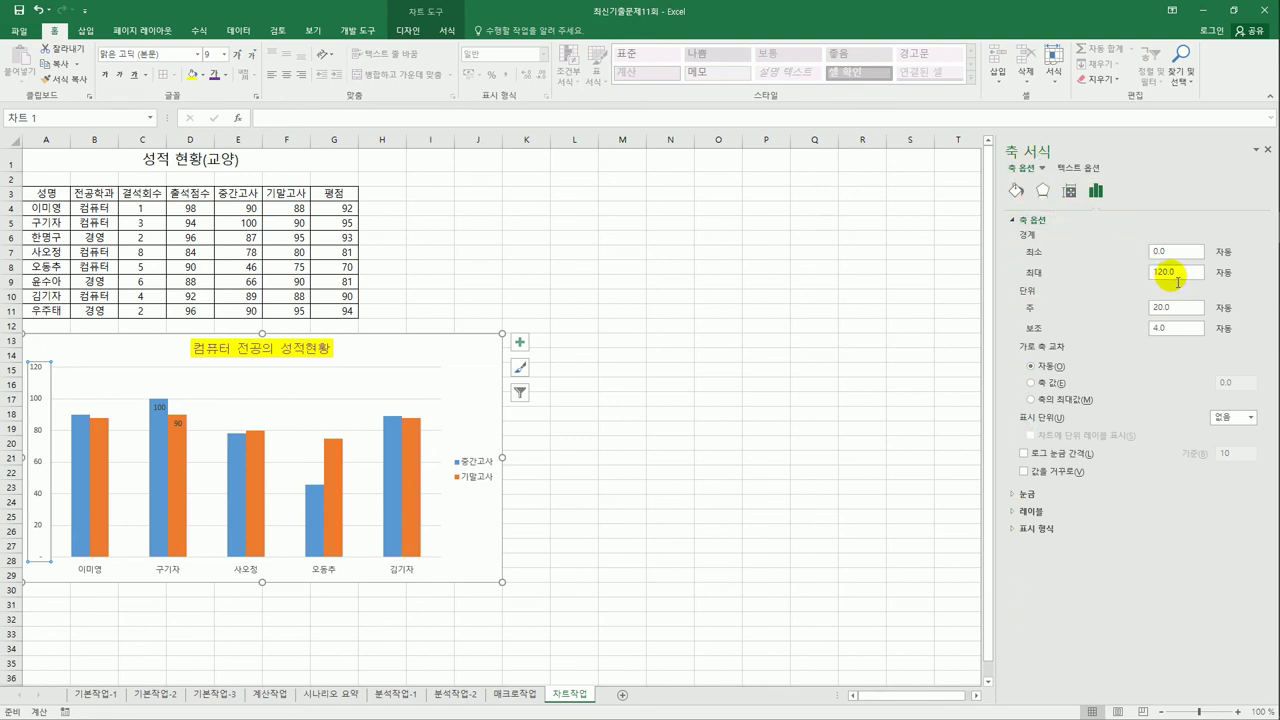
drag(1172, 272, 1148, 276)
text(100)
click(1160, 307)
text(10)
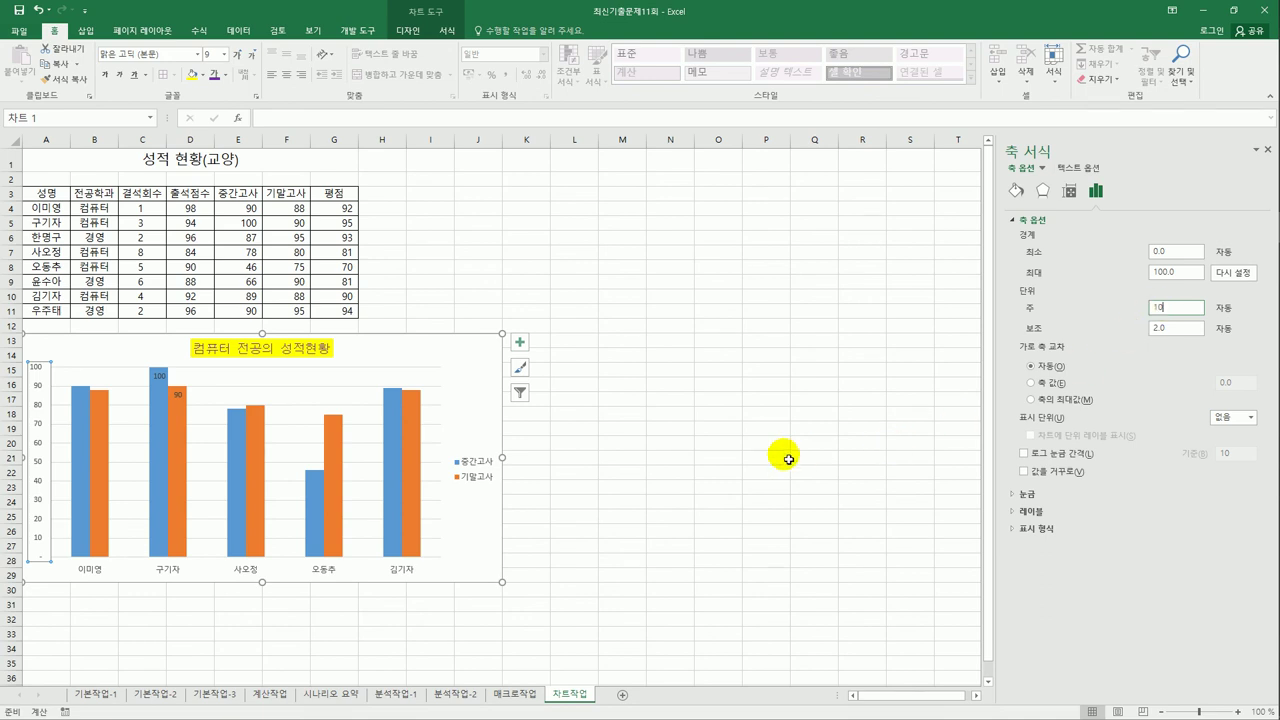
Apply the outer (바깥쪽) shadow preset that is offset straight downward to the chart area
click(492, 373)
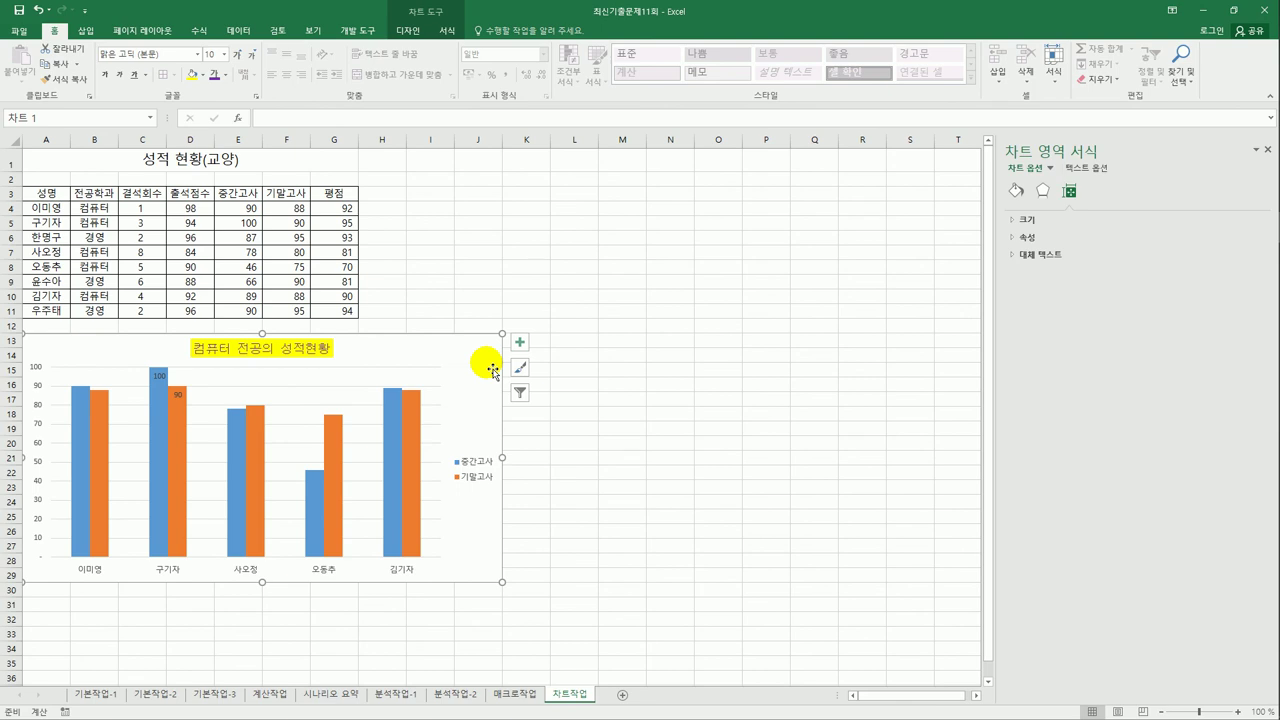
click(1042, 192)
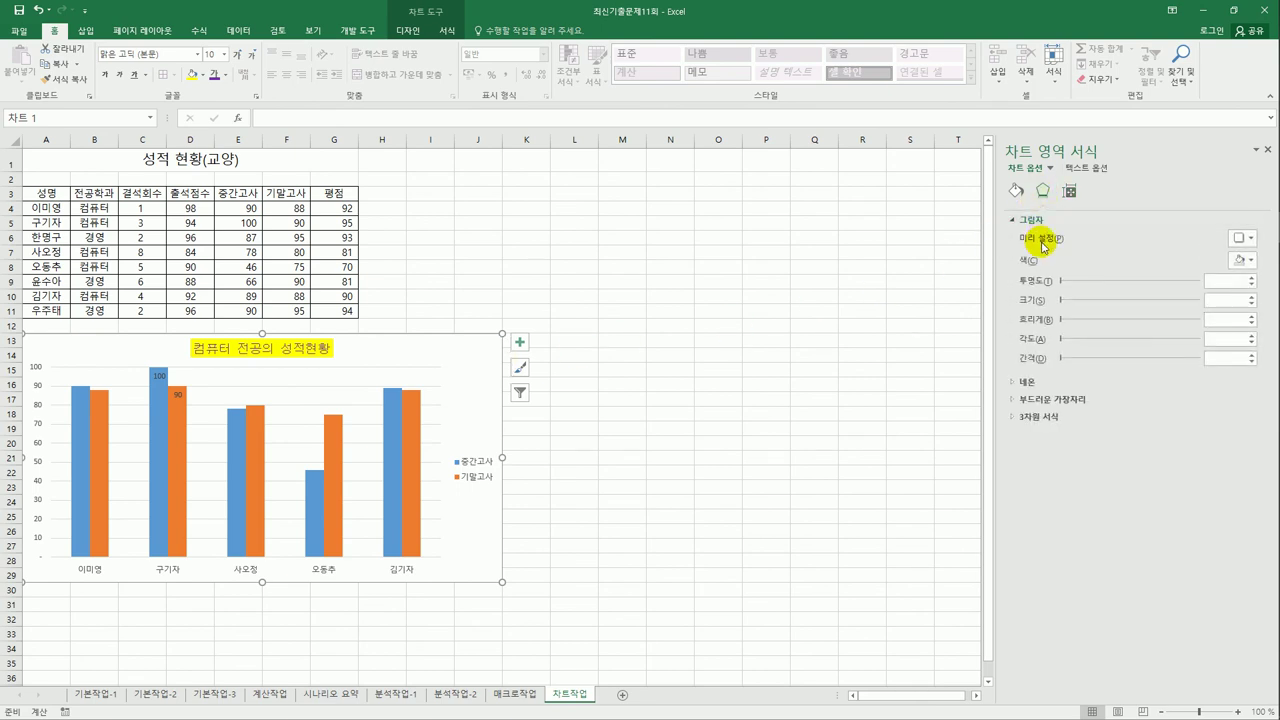
click(1238, 238)
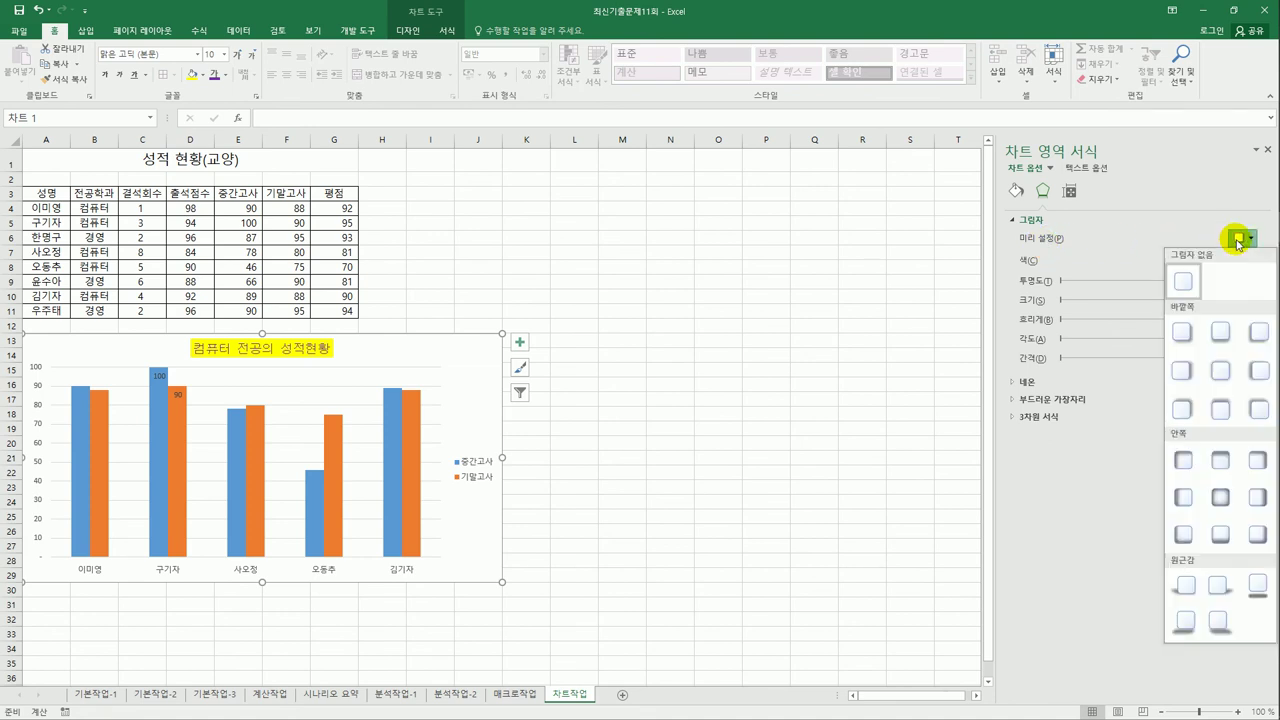
click(1215, 332)
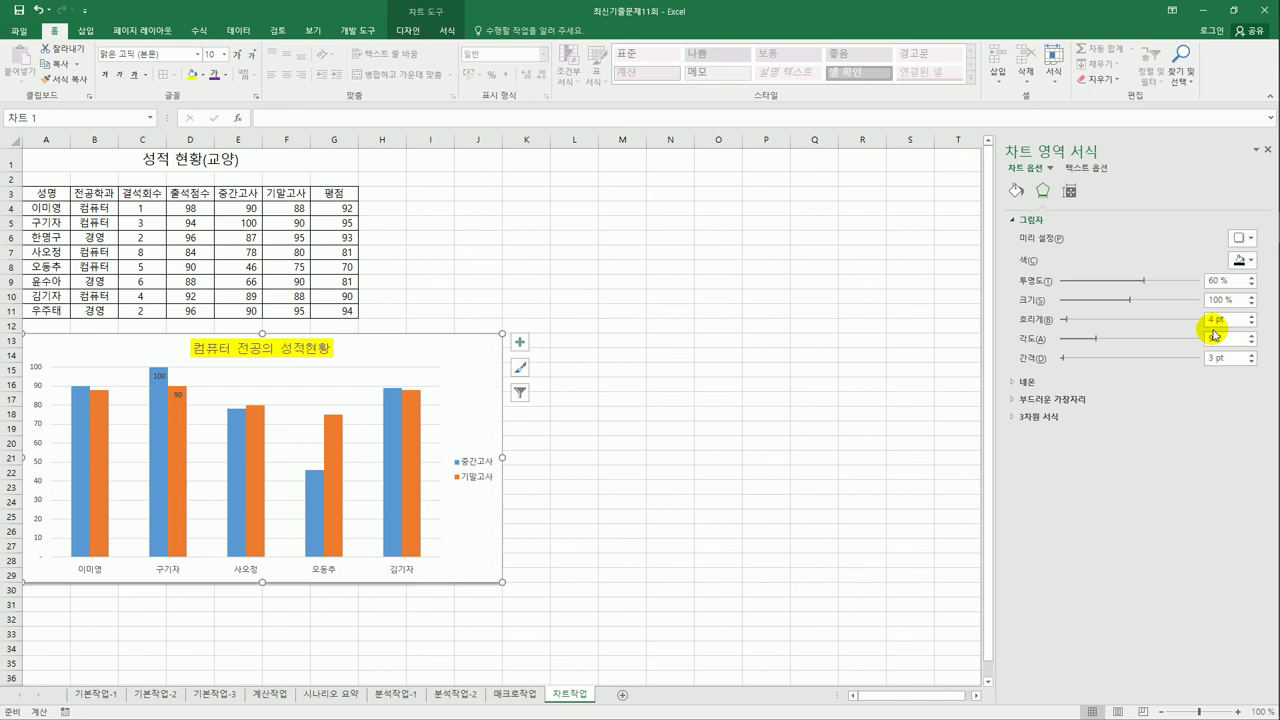
Give the chart area border rounded corners (둥근 모서리) and deselect the chart
click(1015, 192)
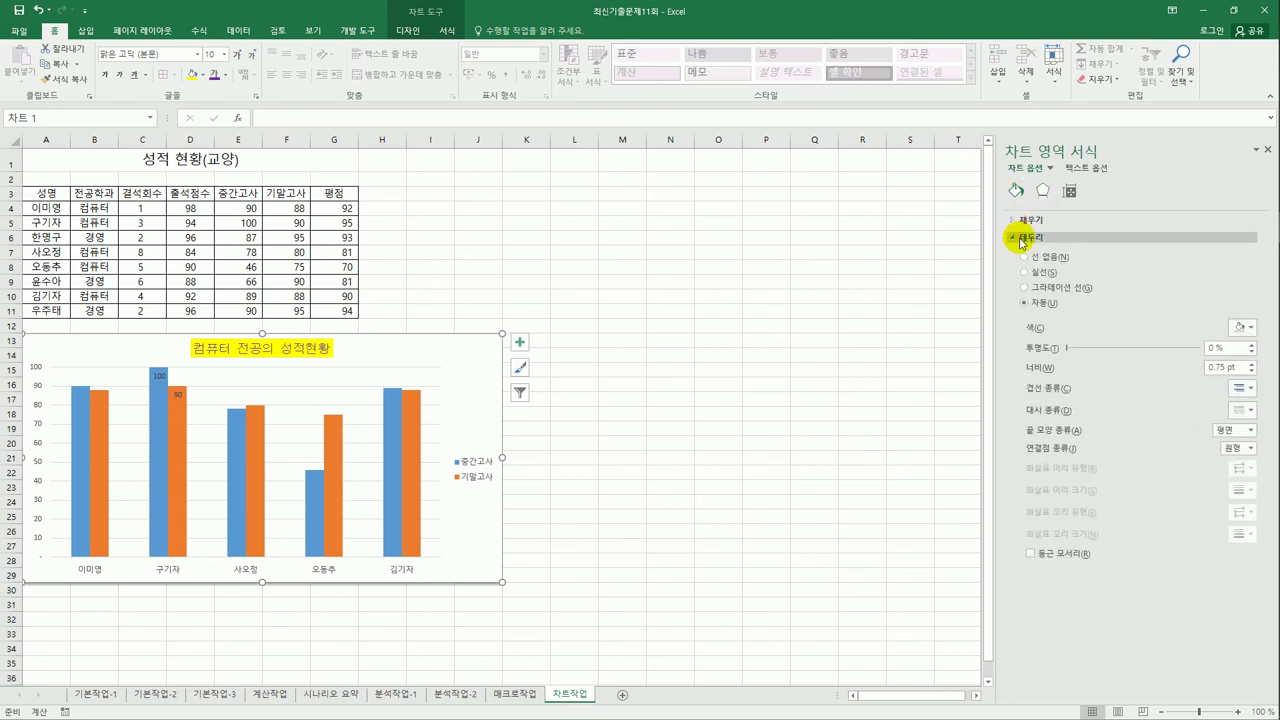
click(1057, 553)
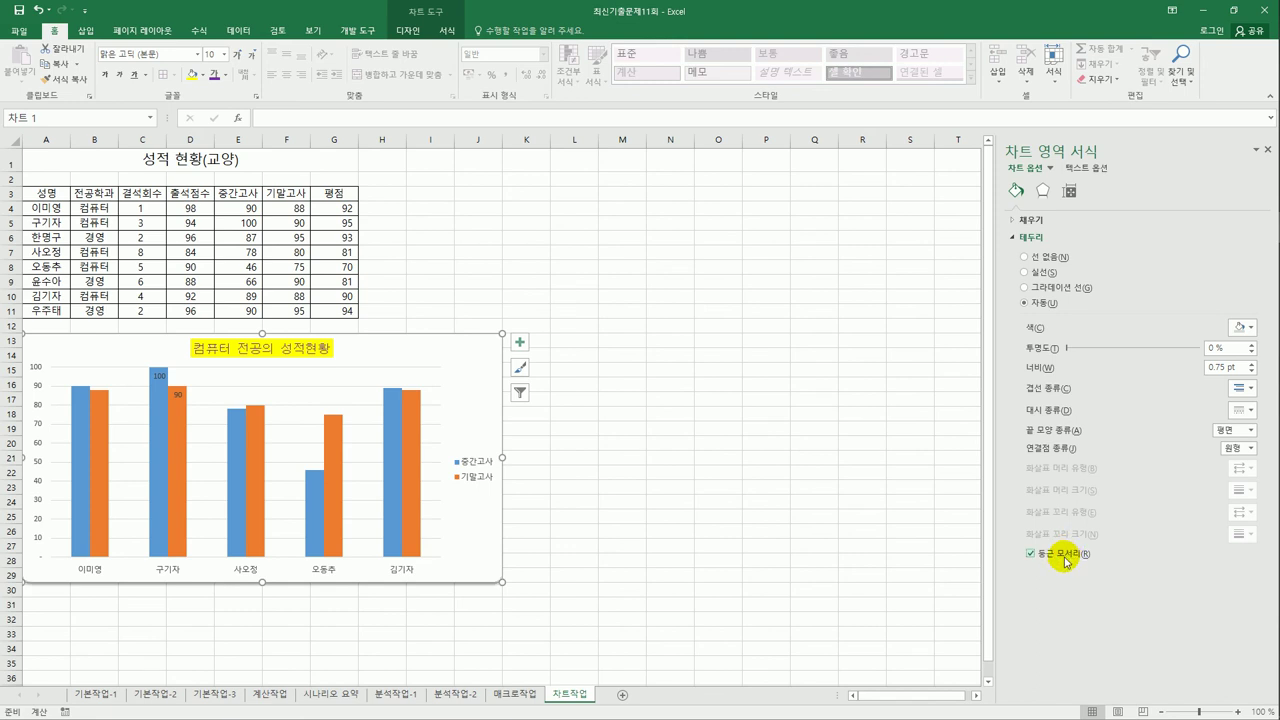
click(640, 563)
click(651, 446)
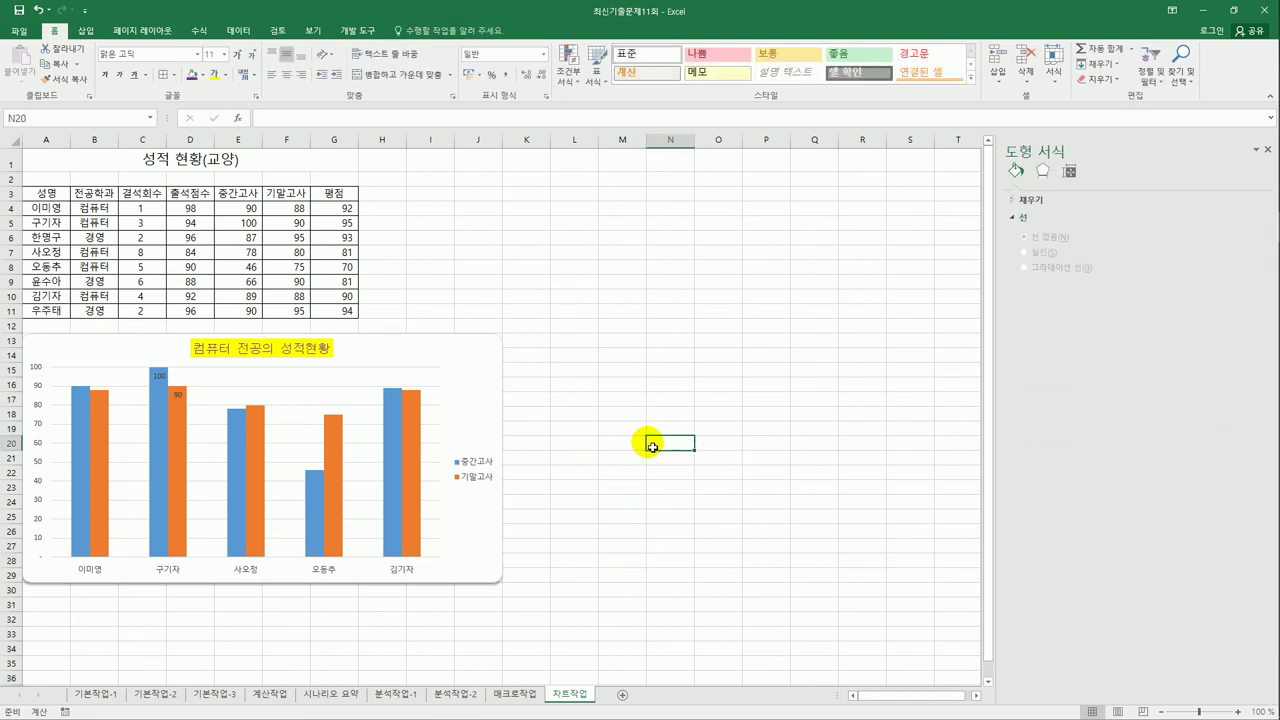